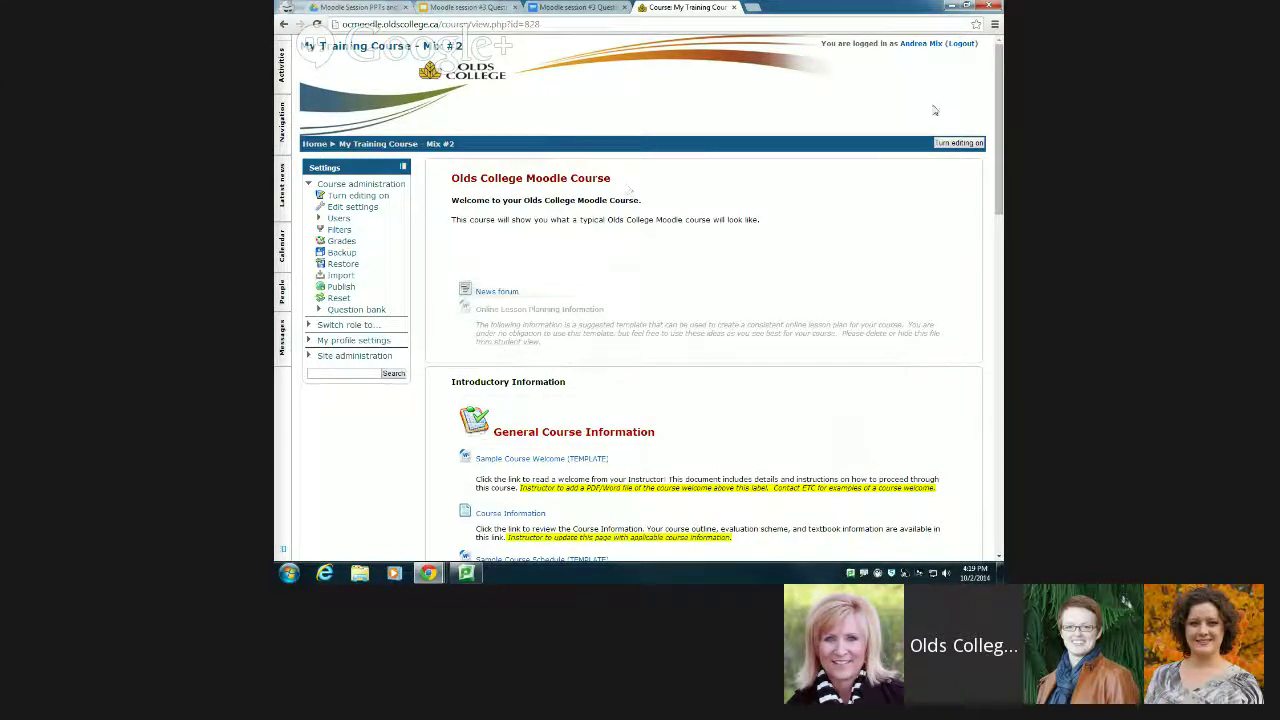
Turn on course editing and open the settings form for a new Quiz in Topic 3 to review its options.
{"action": "left_click", "coordinate": [968, 144]}
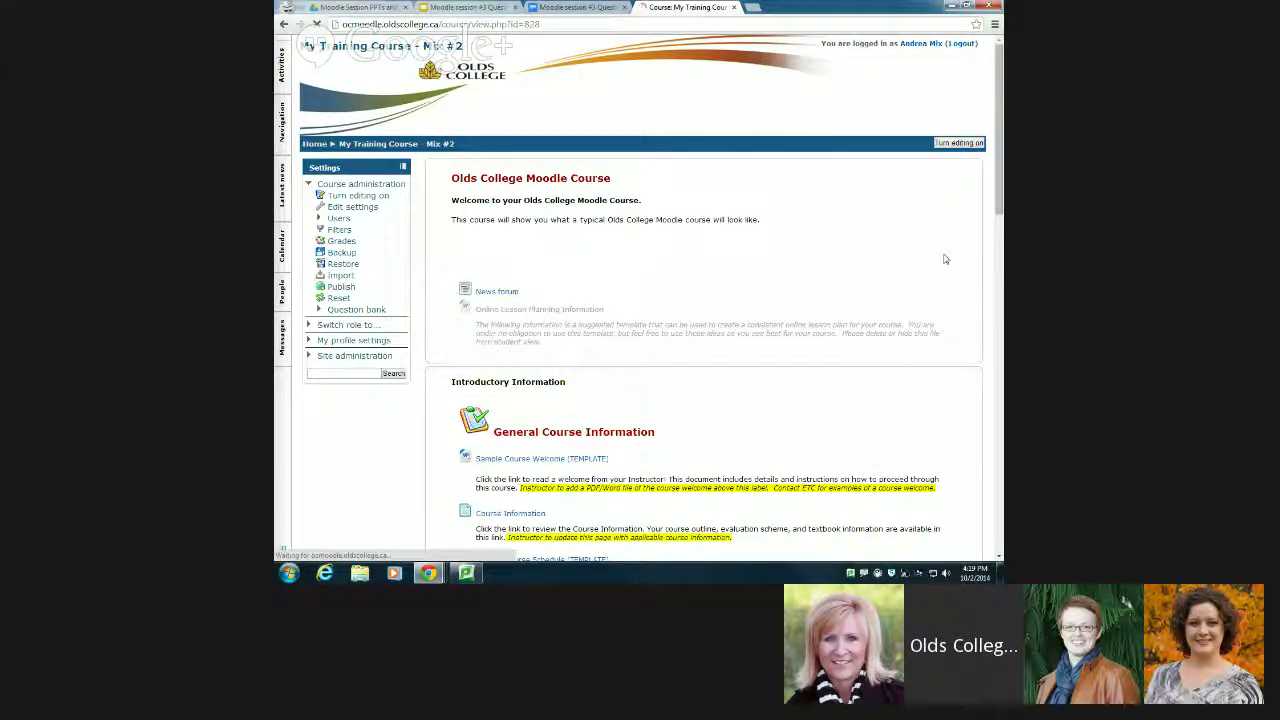
{"action": "scroll", "coordinate": [945, 263], "scroll_direction": "down", "scroll_amount": 10}
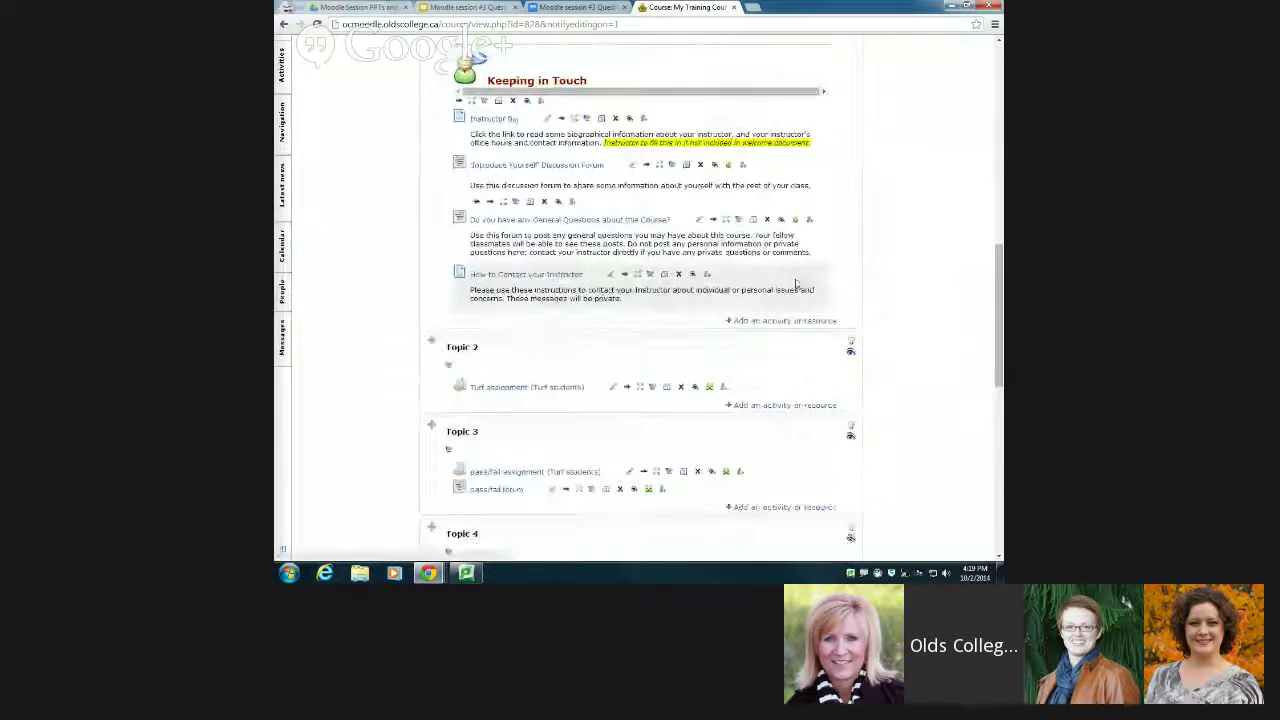
{"action": "scroll", "coordinate": [796, 285], "scroll_direction": "down", "scroll_amount": 2}
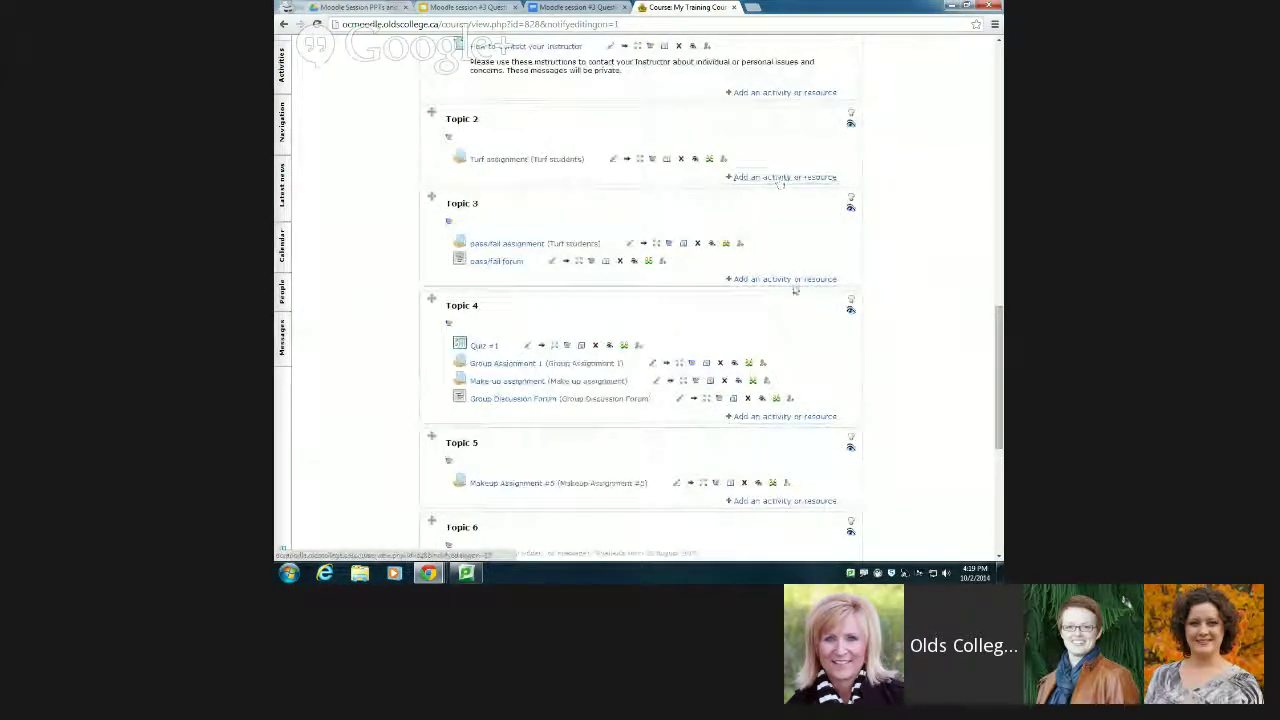
{"action": "left_click", "coordinate": [791, 281]}
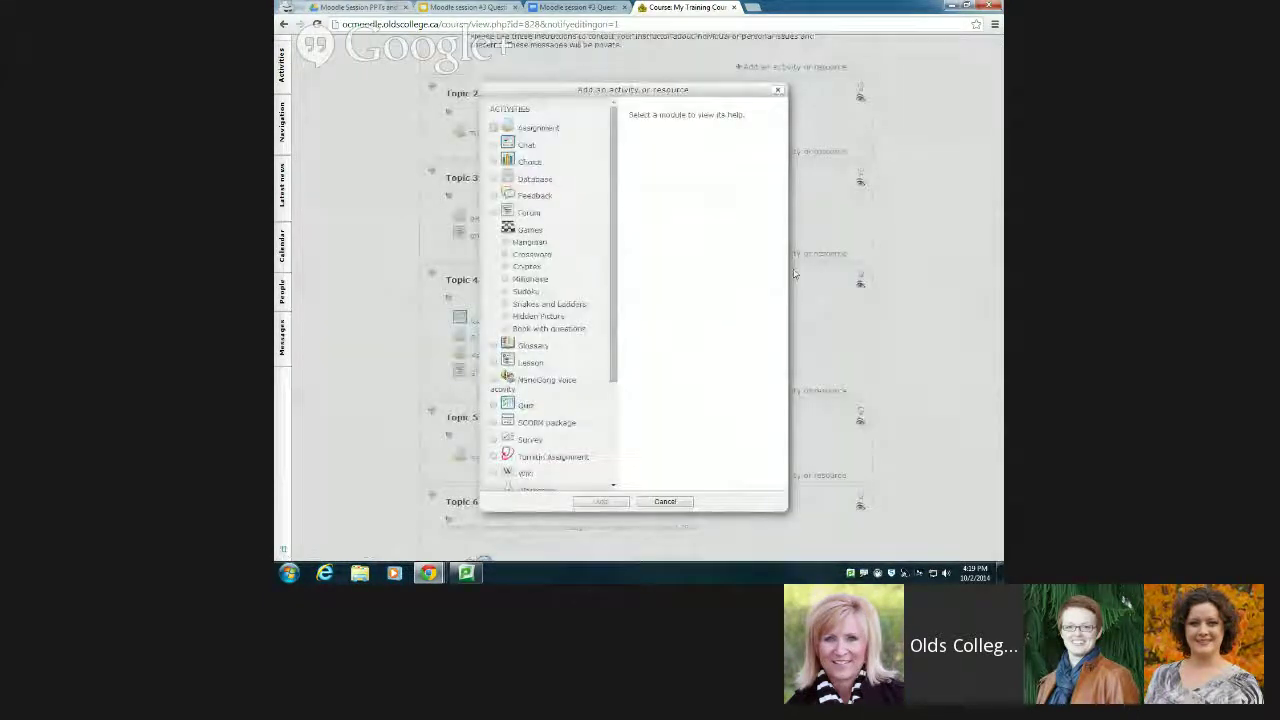
{"action": "scroll", "coordinate": [614, 292], "scroll_direction": "down", "scroll_amount": 3}
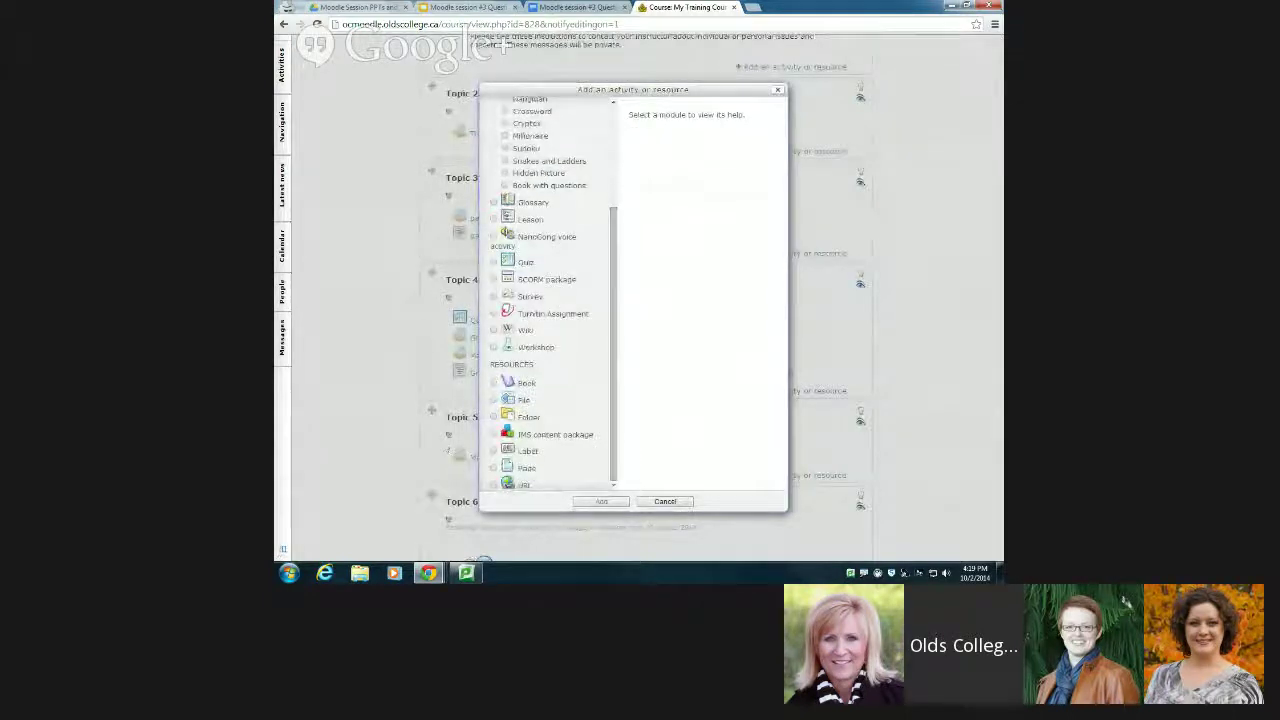
{"action": "left_click", "coordinate": [494, 262]}
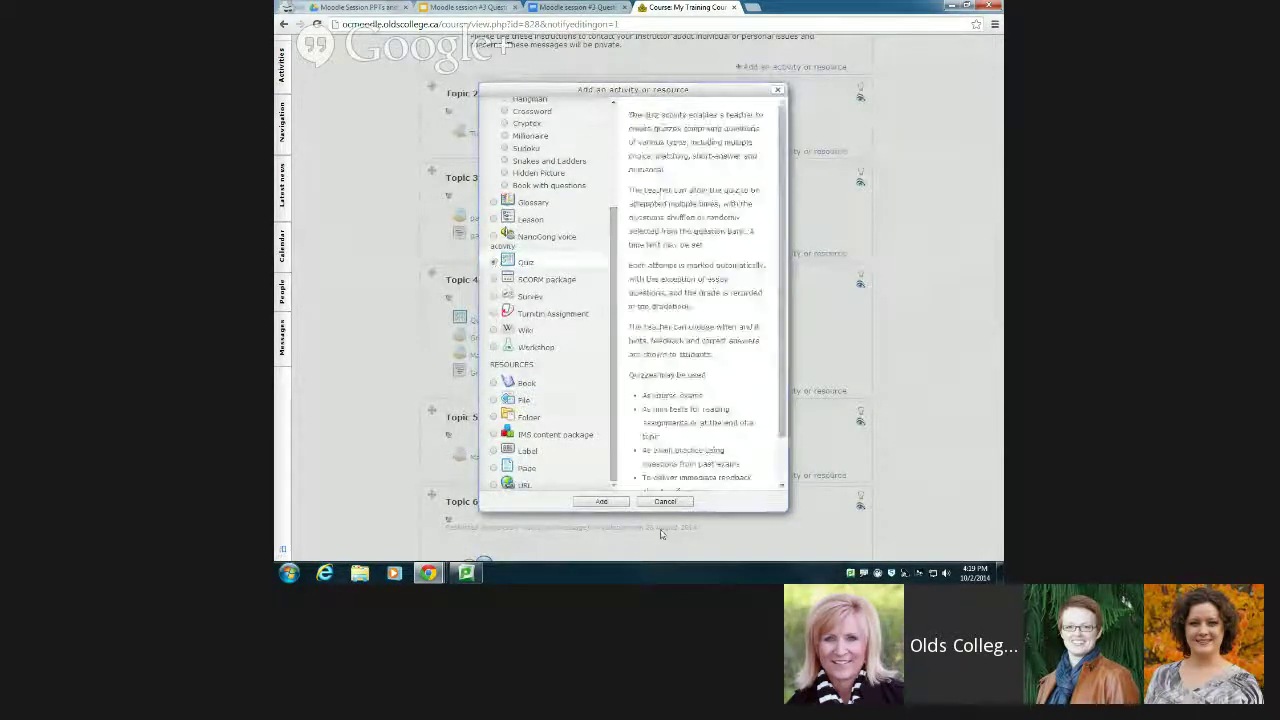
{"action": "left_click", "coordinate": [605, 501]}
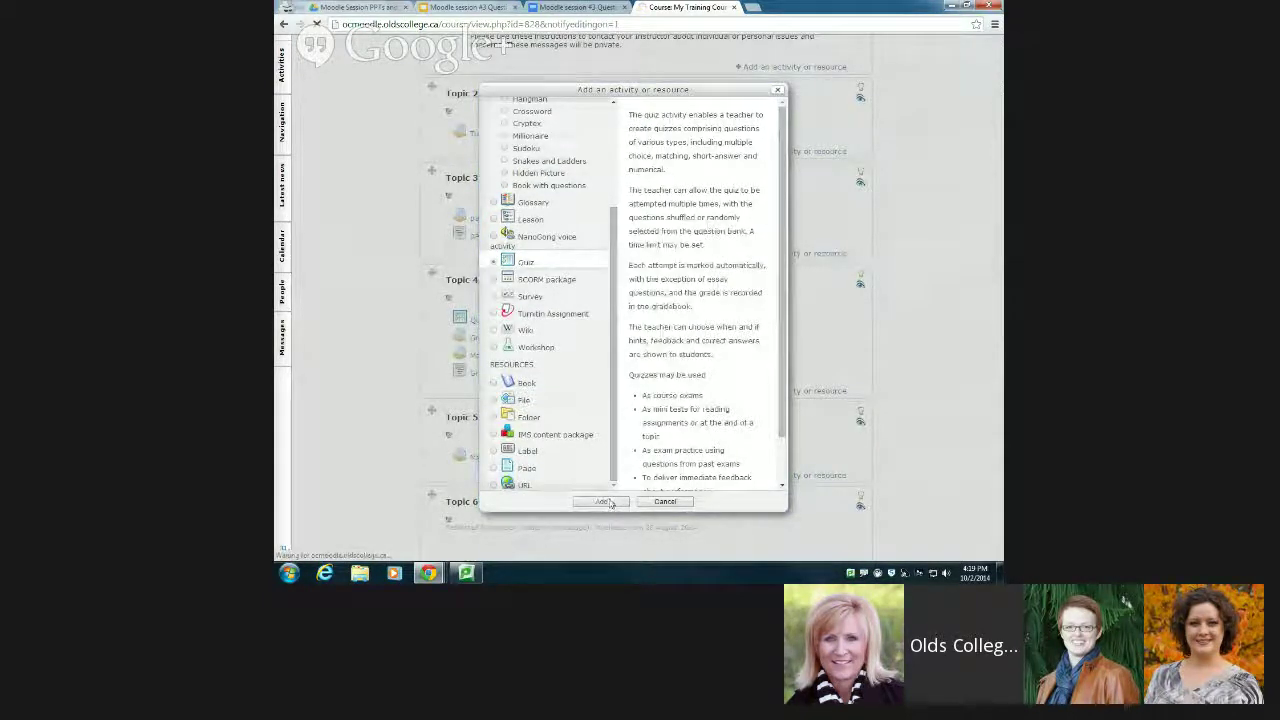
{"action": "scroll", "coordinate": [608, 500], "scroll_direction": "down", "scroll_amount": 3}
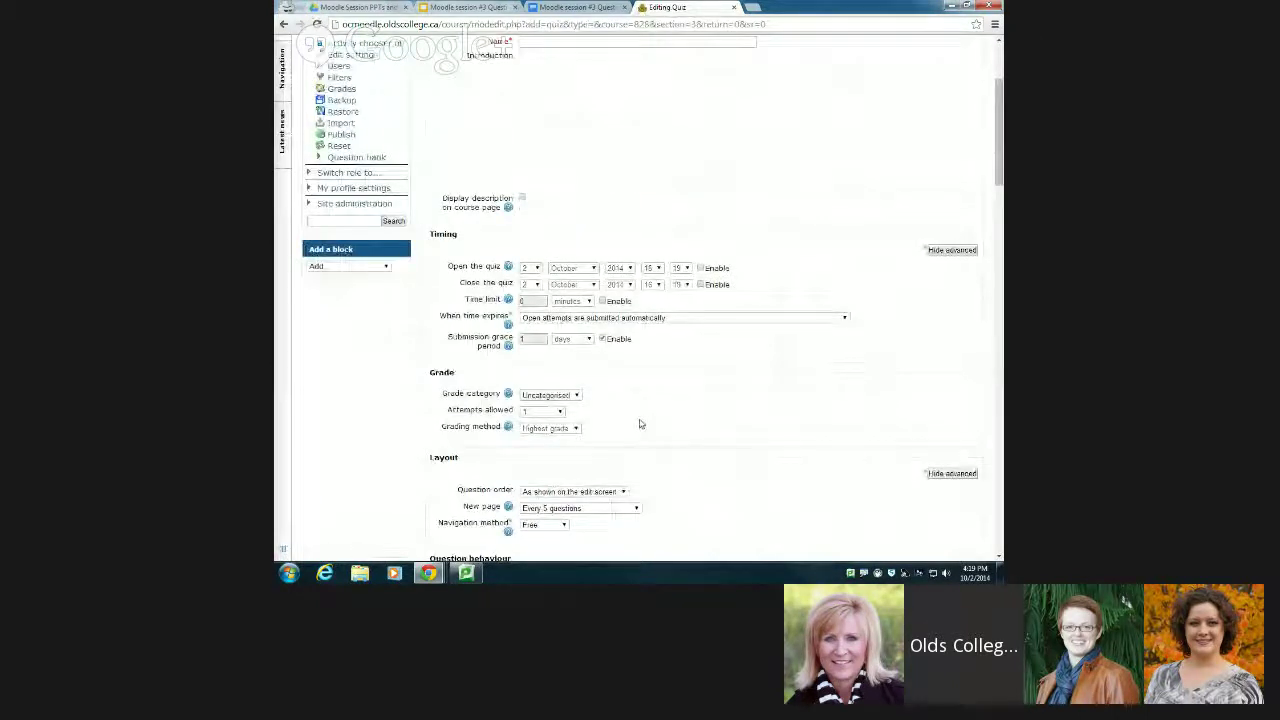
{"action": "scroll", "coordinate": [641, 424], "scroll_direction": "up", "scroll_amount": 3}
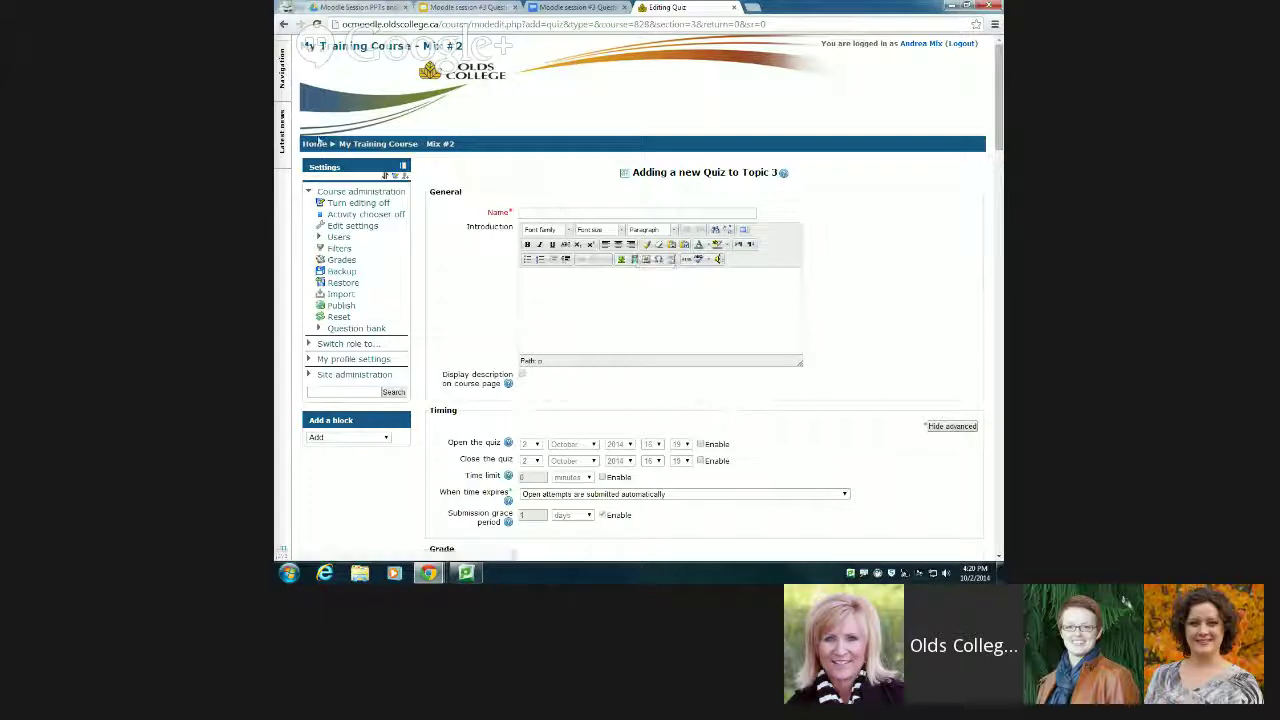
Open the categories of the course's question bank and examine the list of existing question categories.
{"action": "left_click", "coordinate": [373, 145]}
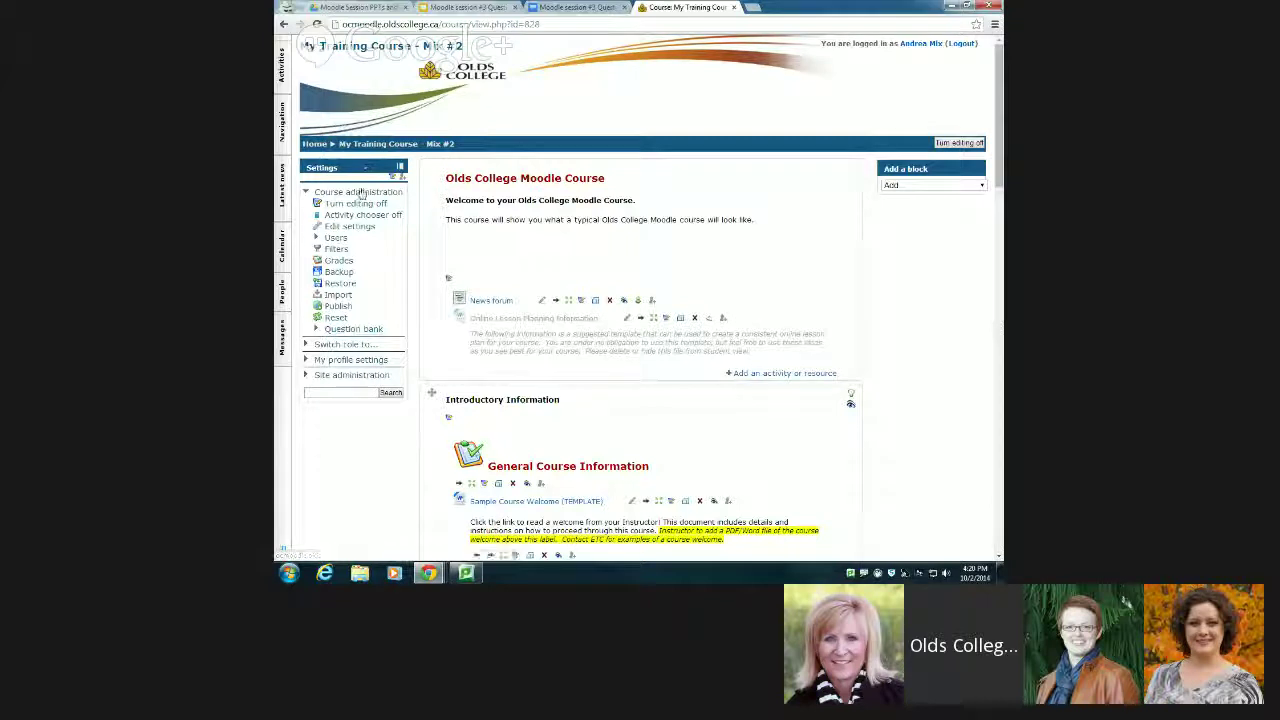
{"action": "left_click", "coordinate": [344, 334]}
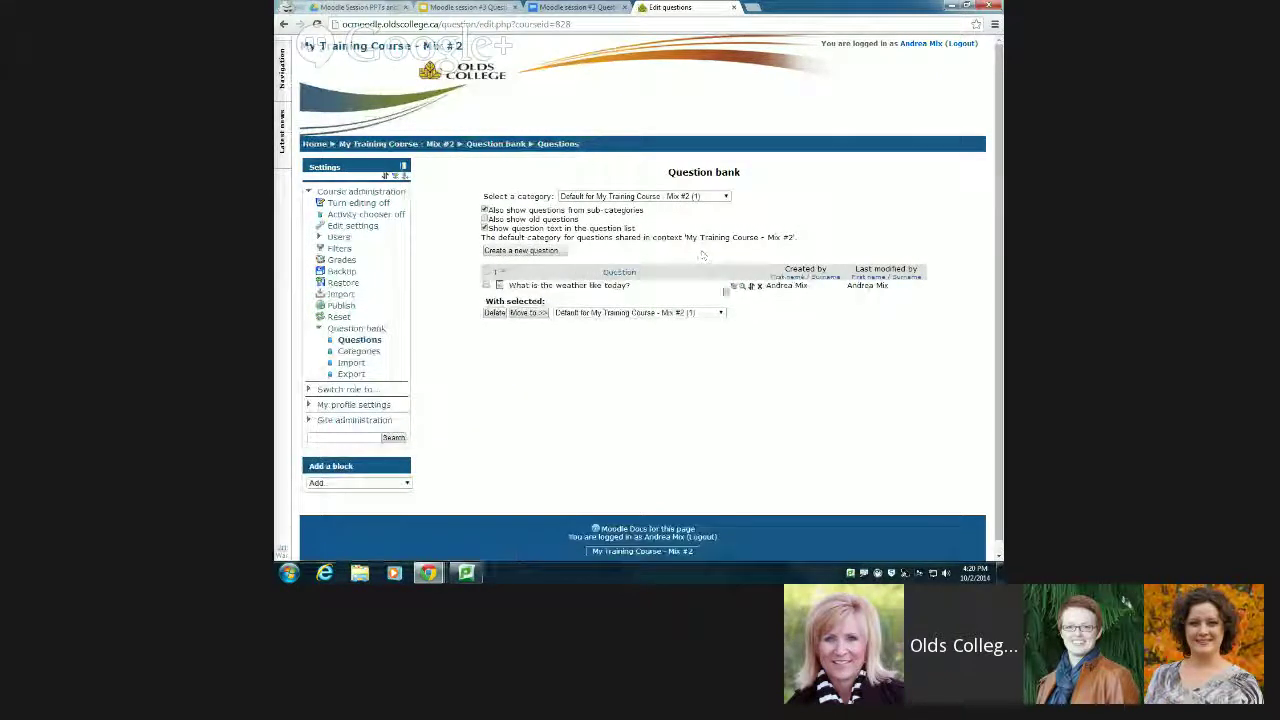
{"action": "left_click", "coordinate": [356, 352]}
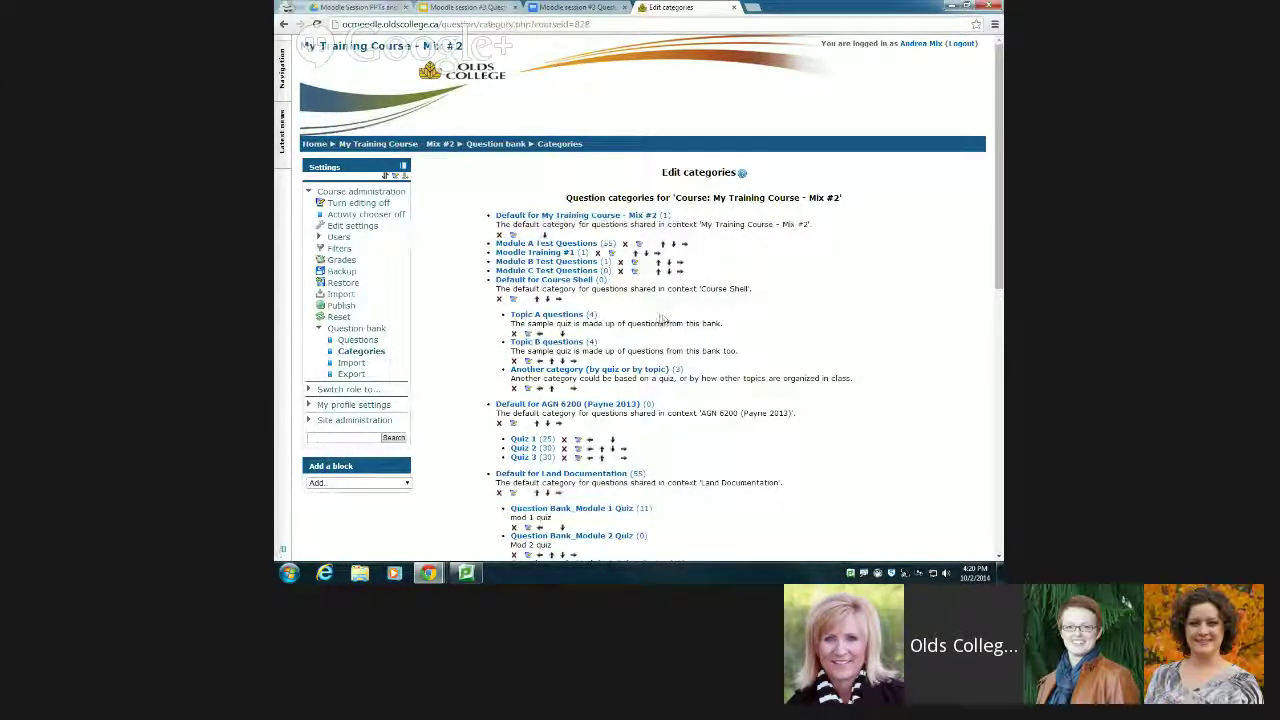
{"action": "scroll", "coordinate": [657, 318], "scroll_direction": "down", "scroll_amount": 3}
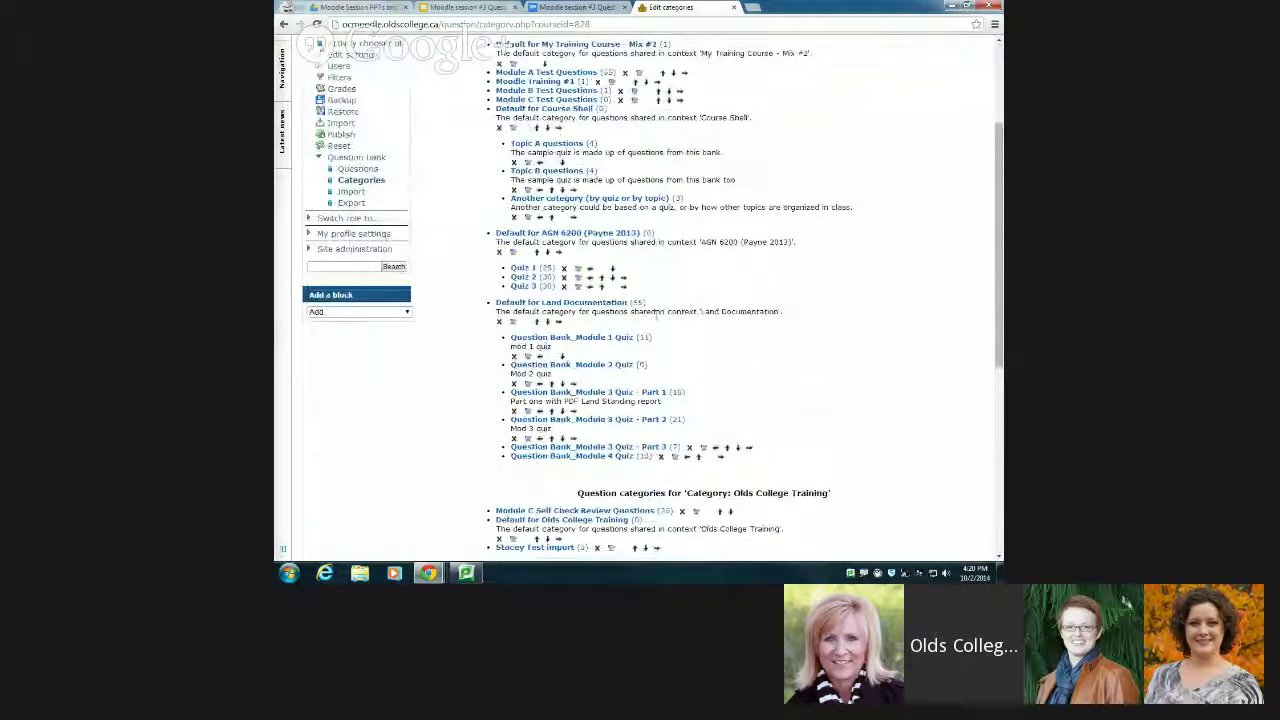
{"action": "scroll", "coordinate": [657, 318], "scroll_direction": "down", "scroll_amount": 1}
{"action": "scroll", "coordinate": [657, 318], "scroll_direction": "up", "scroll_amount": 4}
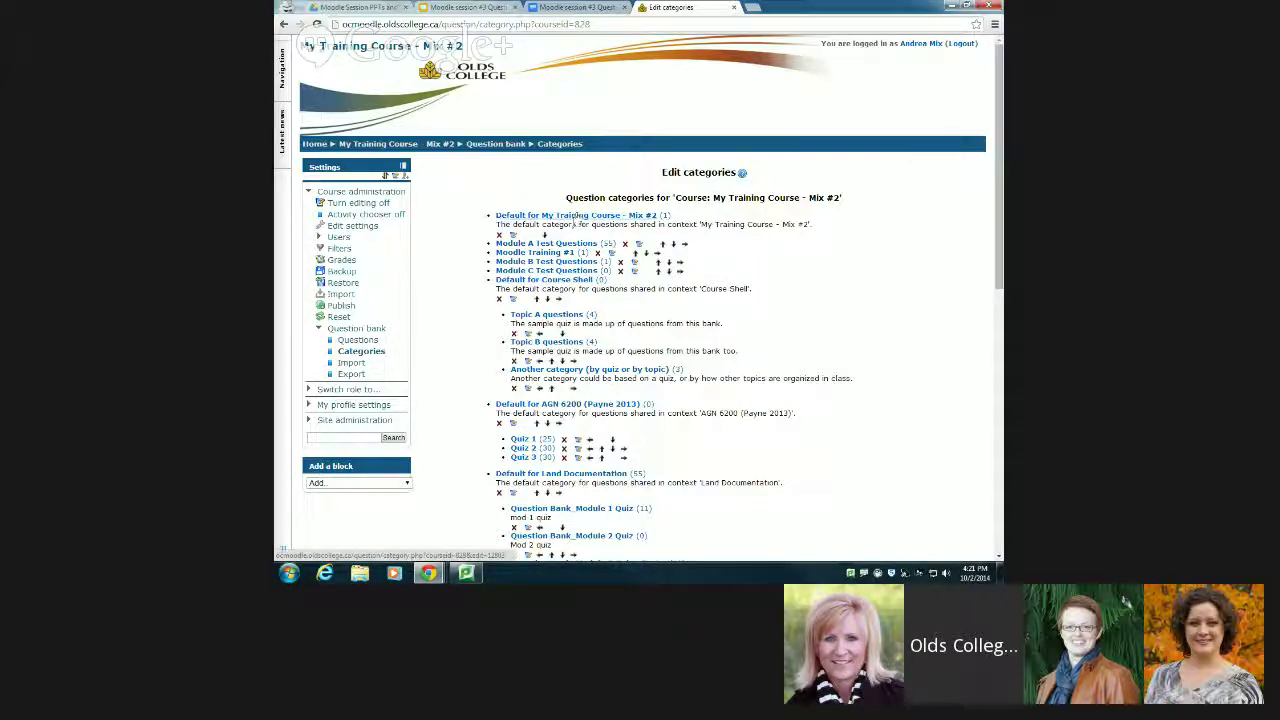
{"action": "scroll", "coordinate": [576, 228], "scroll_direction": "down", "scroll_amount": 1}
{"action": "scroll", "coordinate": [497, 320], "scroll_direction": "down", "scroll_amount": 3}
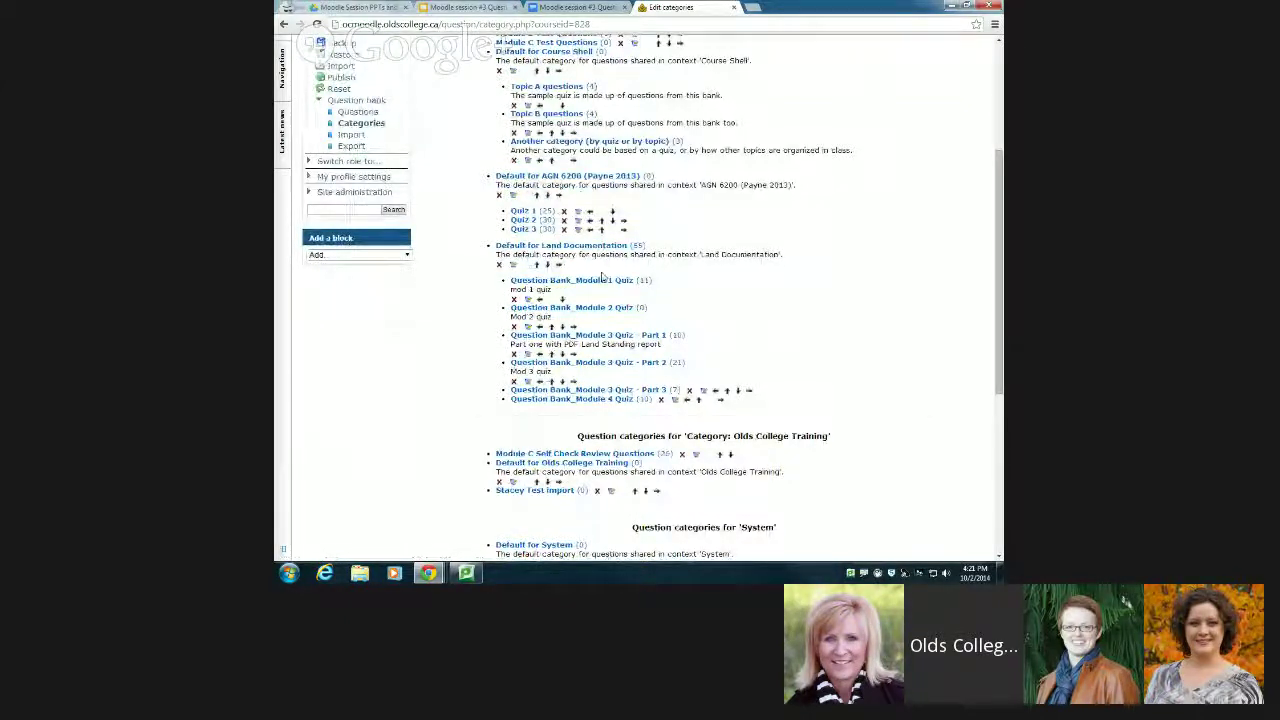
{"action": "scroll", "coordinate": [612, 310], "scroll_direction": "up", "scroll_amount": 3}
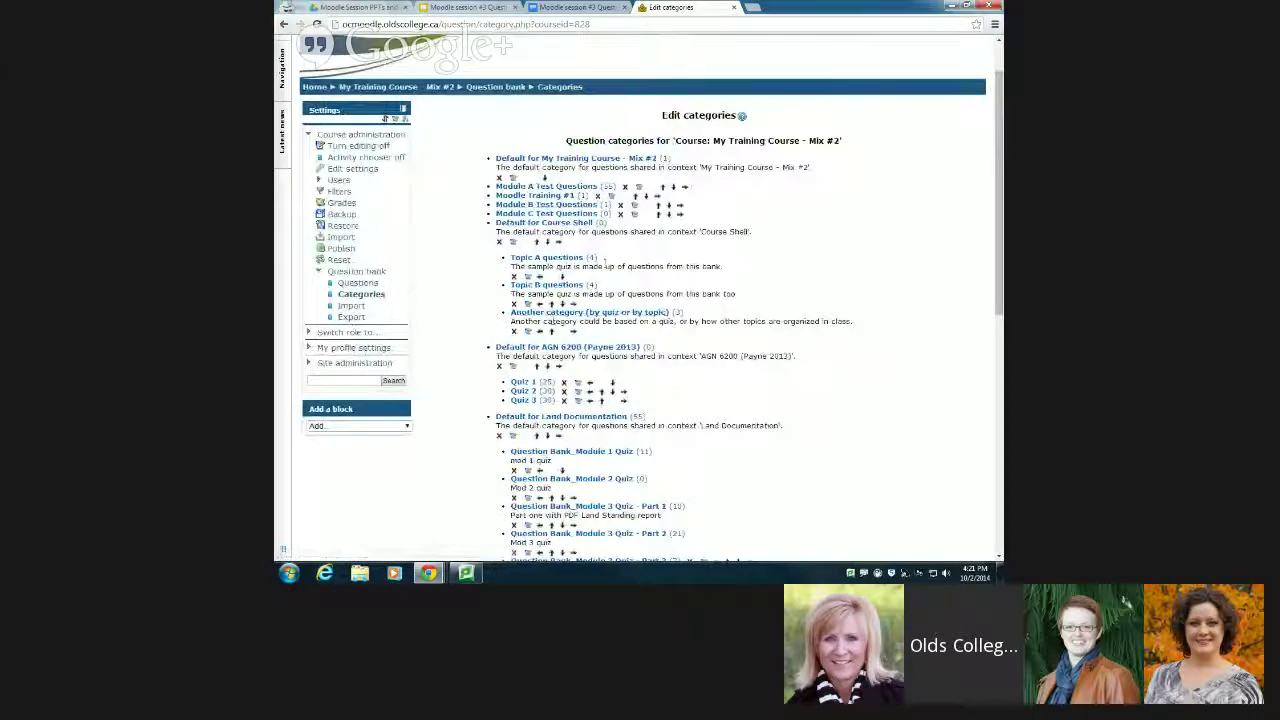
Add a question category named Sample Category with Top as its parent category.
{"action": "scroll", "coordinate": [612, 262], "scroll_direction": "down", "scroll_amount": 8}
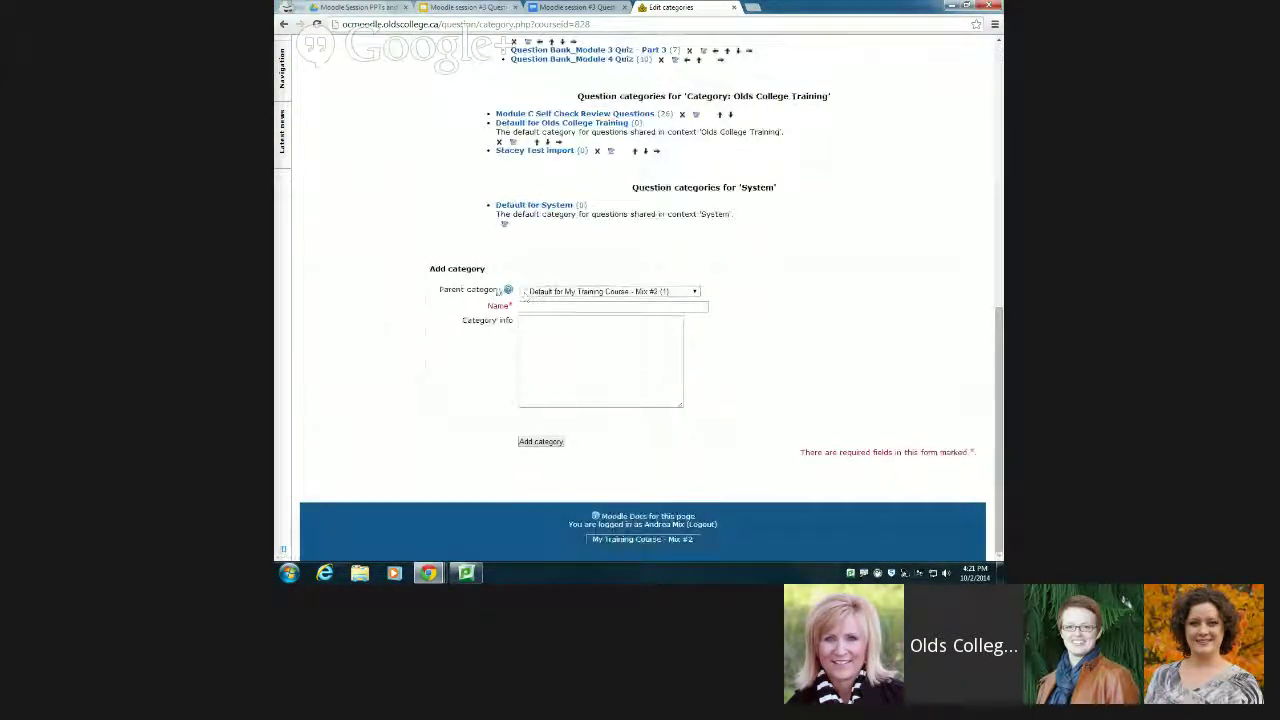
{"action": "left_click", "coordinate": [598, 292]}
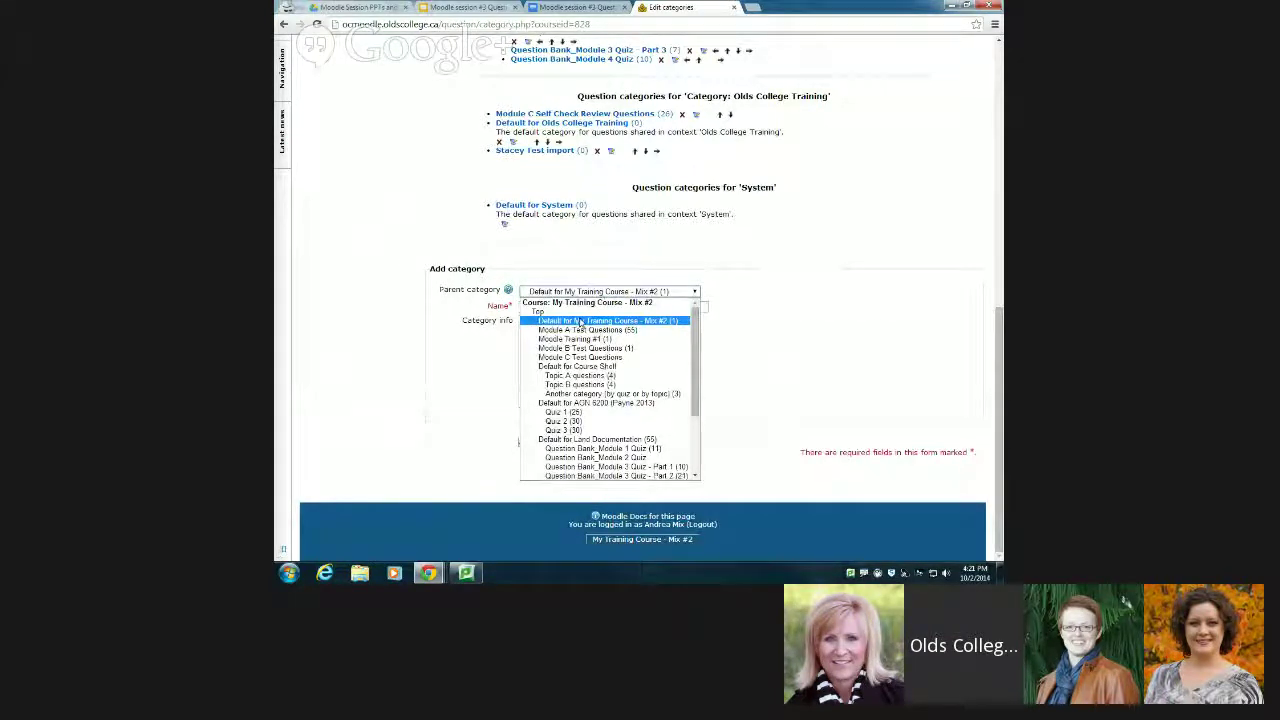
{"action": "left_click", "coordinate": [577, 313]}
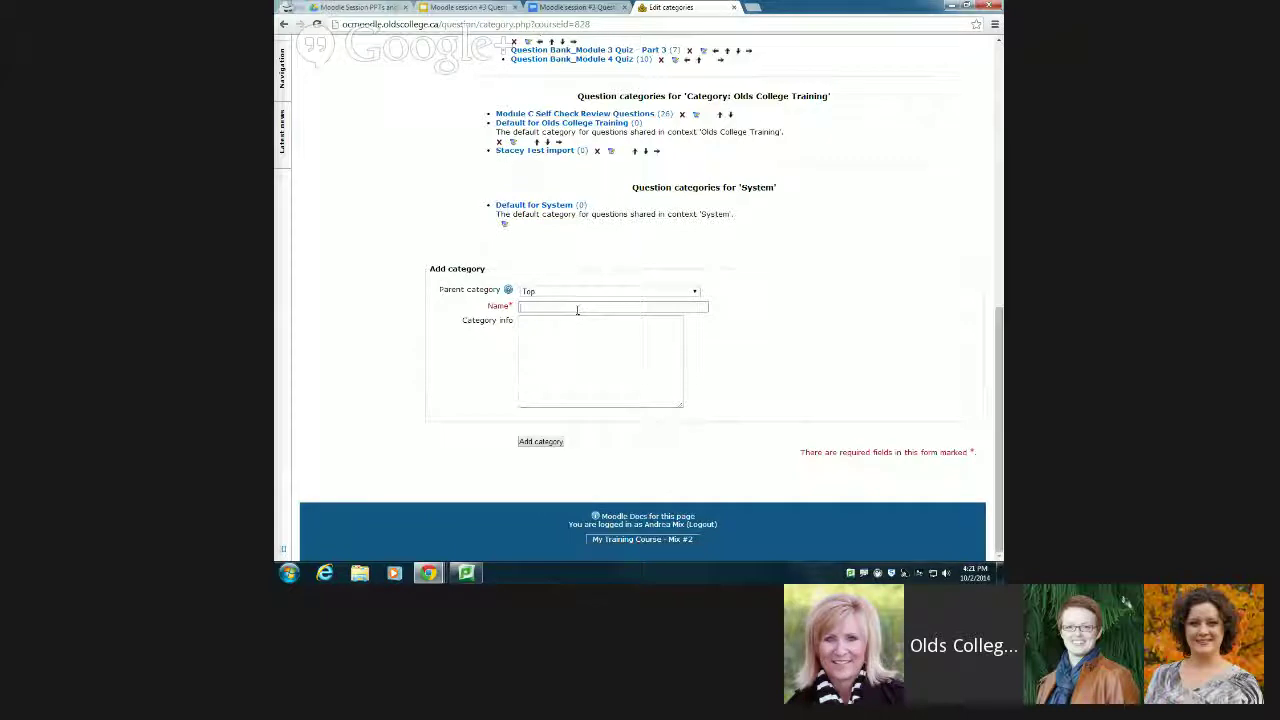
{"action": "left_click", "coordinate": [577, 310]}
{"action": "type", "text": "Sample V"}
{"action": "key", "text": "BackSpace"}
{"action": "type", "text": "Category"}
{"action": "left_click", "coordinate": [524, 442]}
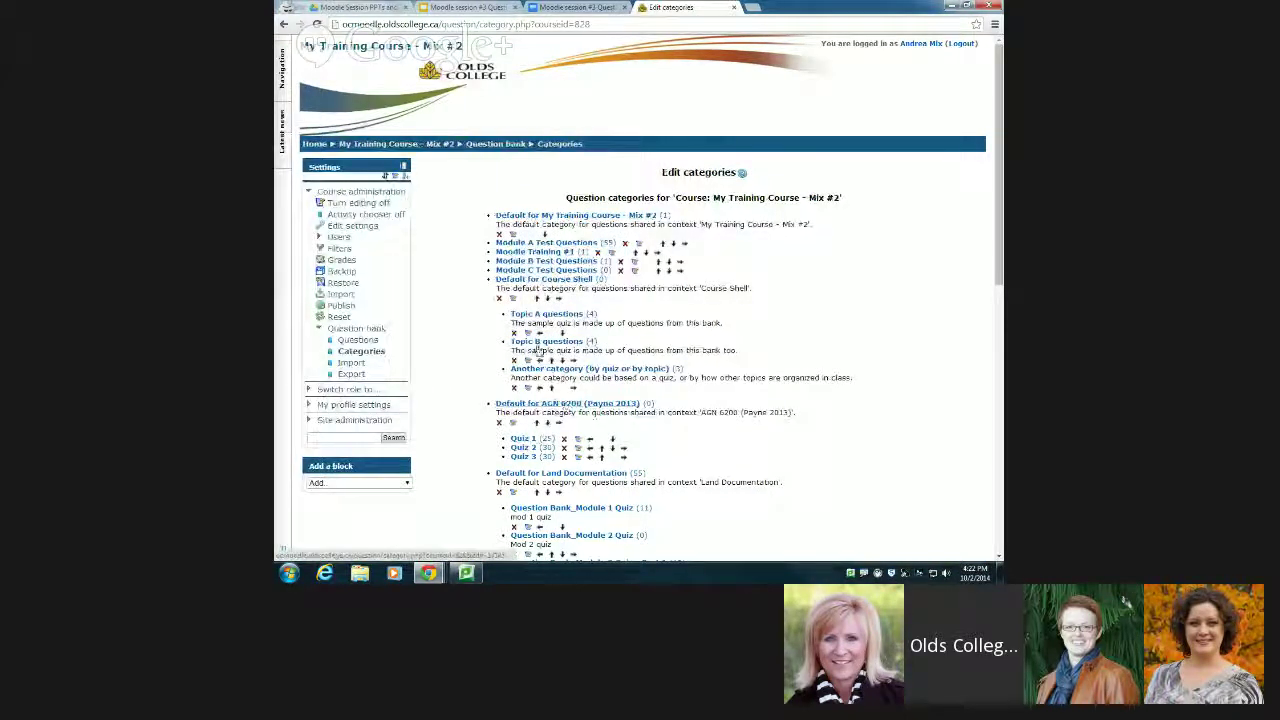
Open the question bank's question list and show the questions of Sample Category.
{"action": "scroll", "coordinate": [517, 316], "scroll_direction": "down", "scroll_amount": 5}
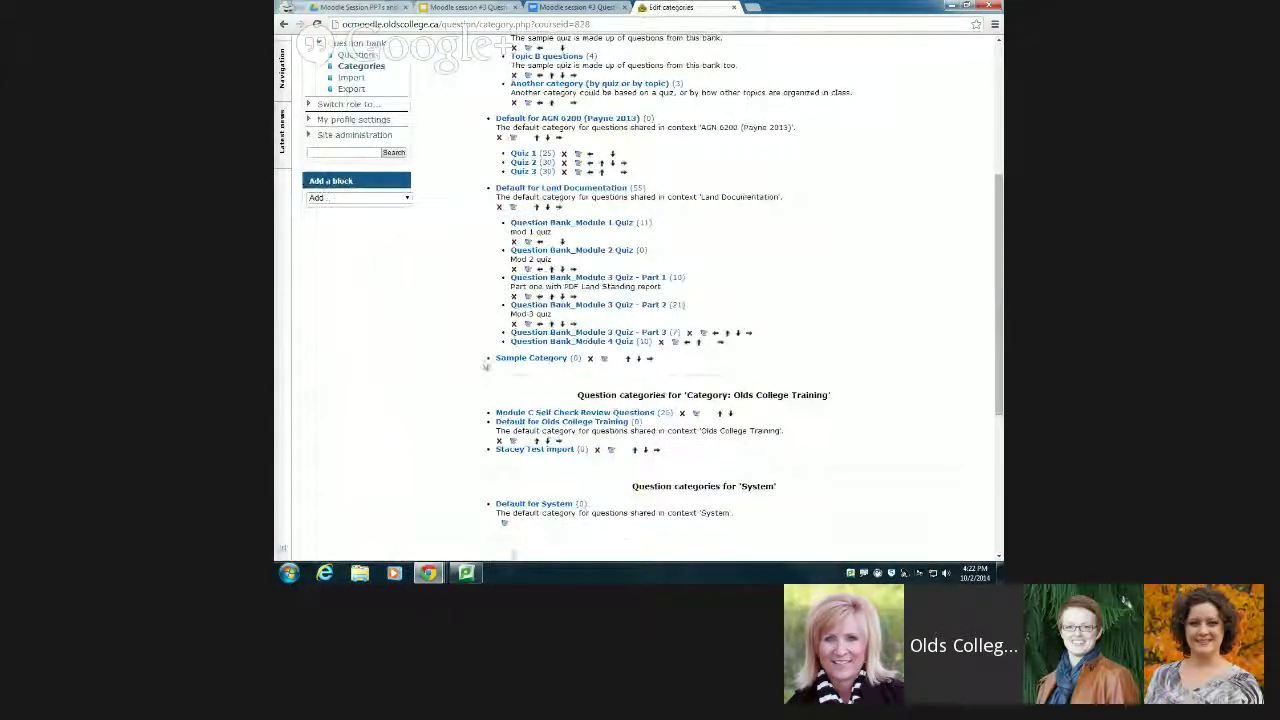
{"action": "scroll", "coordinate": [486, 280], "scroll_direction": "up", "scroll_amount": 1}
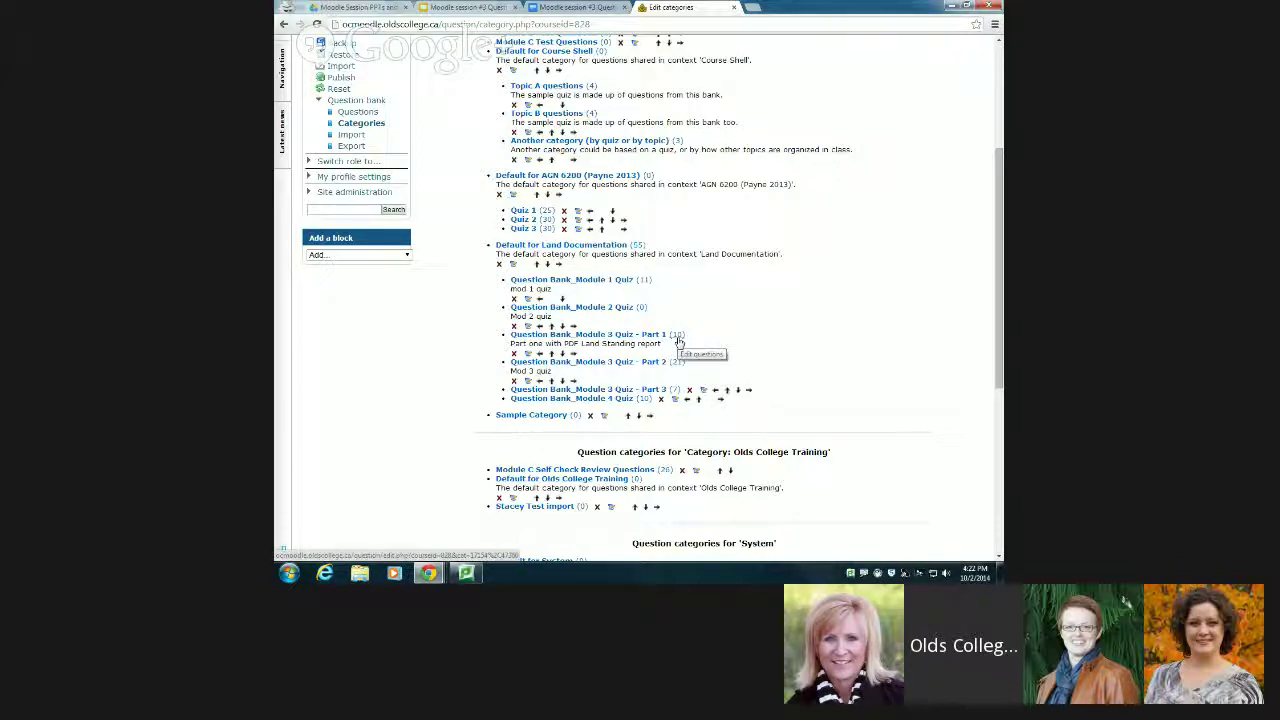
{"action": "scroll", "coordinate": [677, 343], "scroll_direction": "up", "scroll_amount": 3}
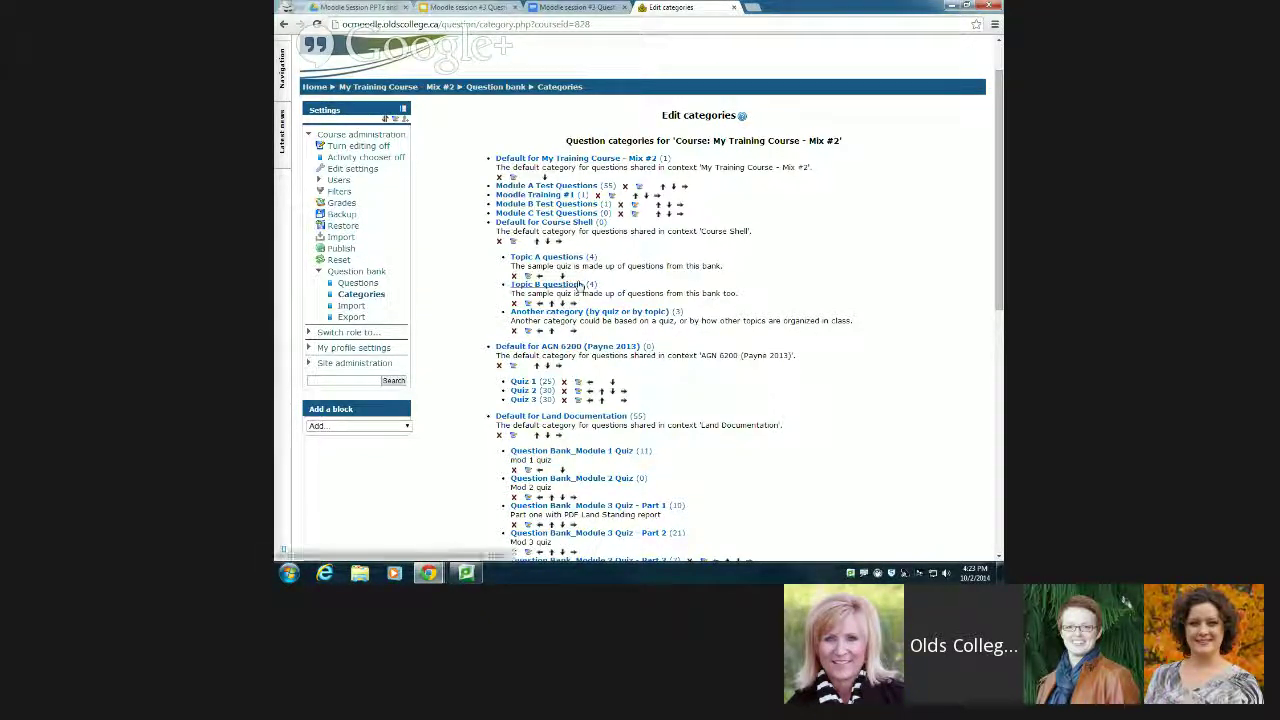
{"action": "left_click", "coordinate": [372, 296]}
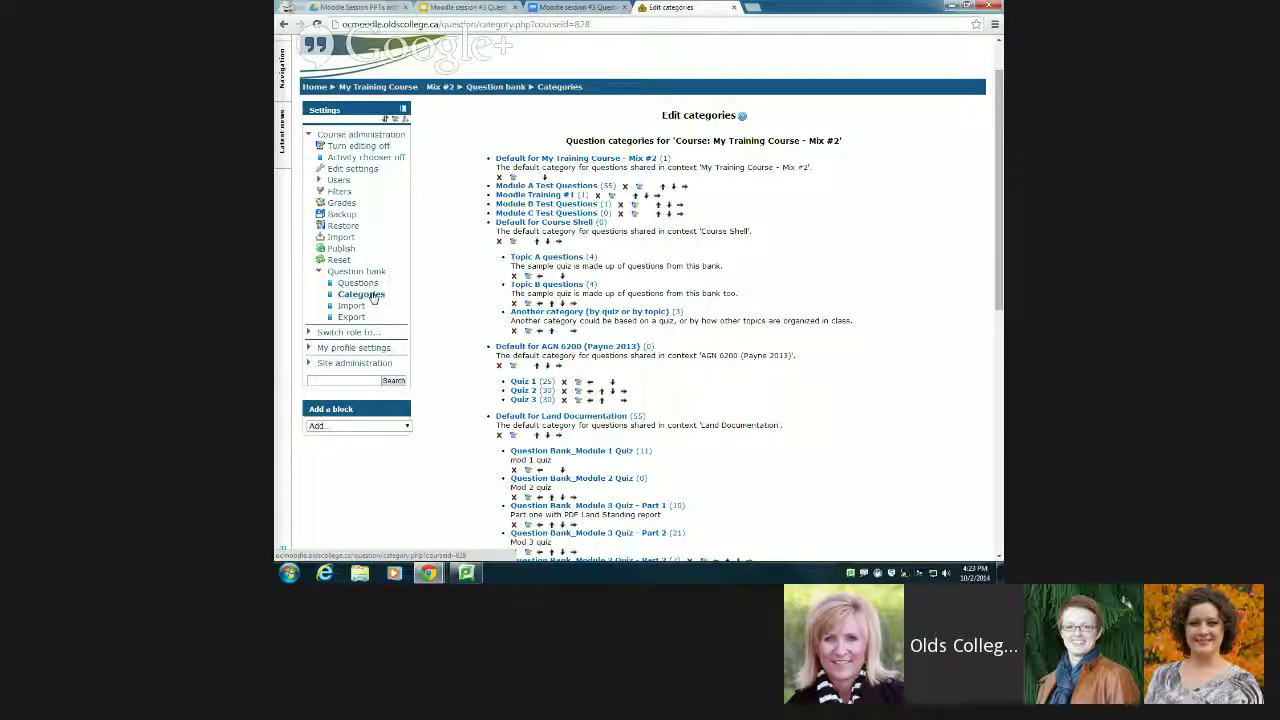
{"action": "left_click", "coordinate": [364, 284]}
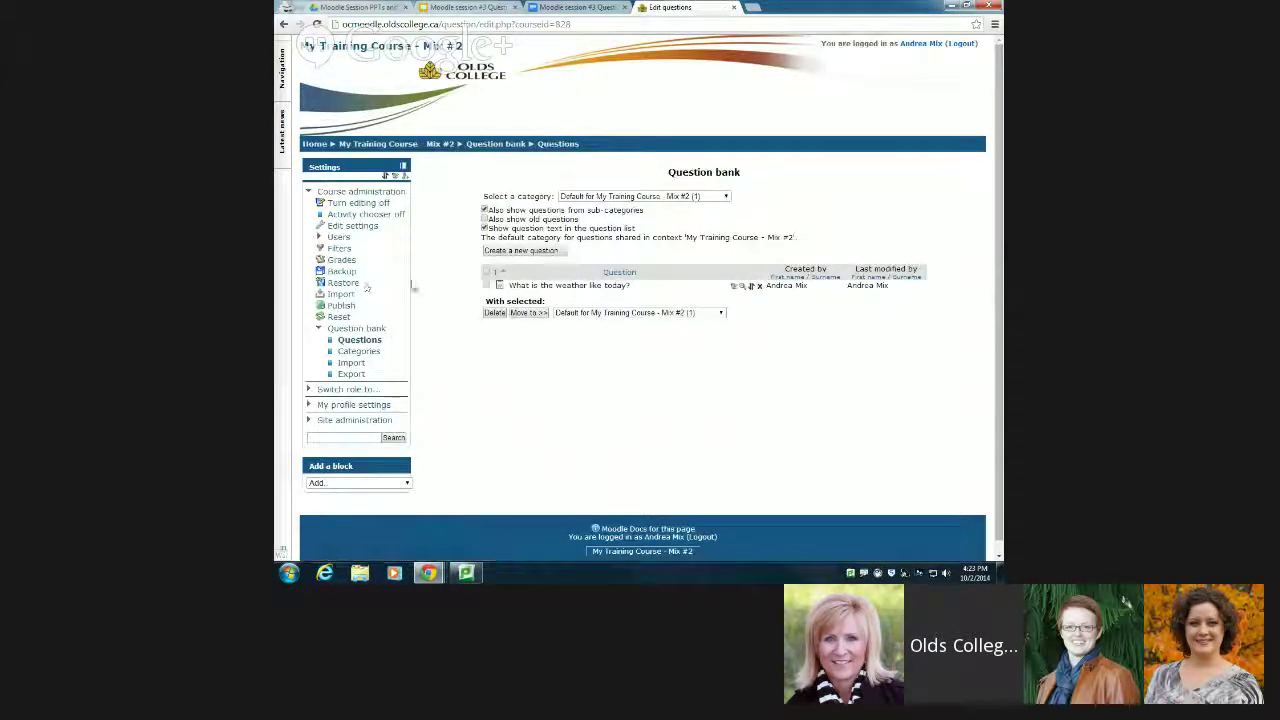
{"action": "left_click", "coordinate": [678, 197]}
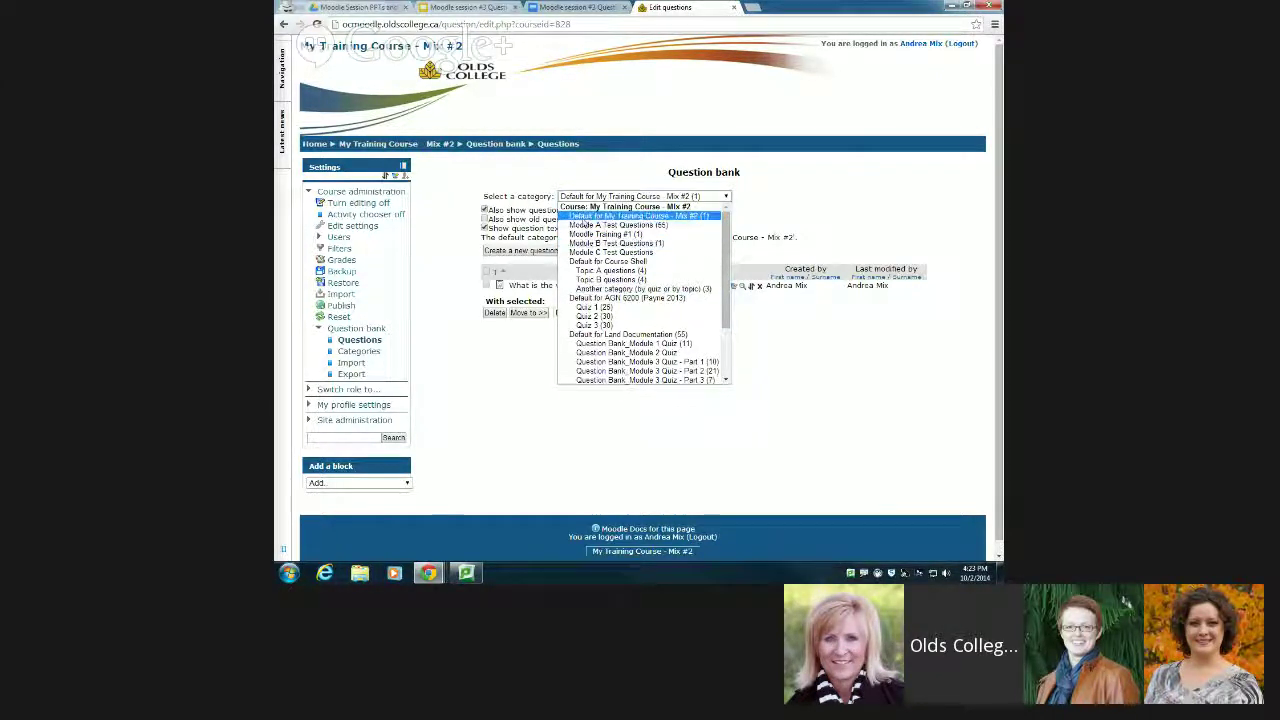
{"action": "scroll", "coordinate": [585, 218], "scroll_direction": "down", "scroll_amount": 3}
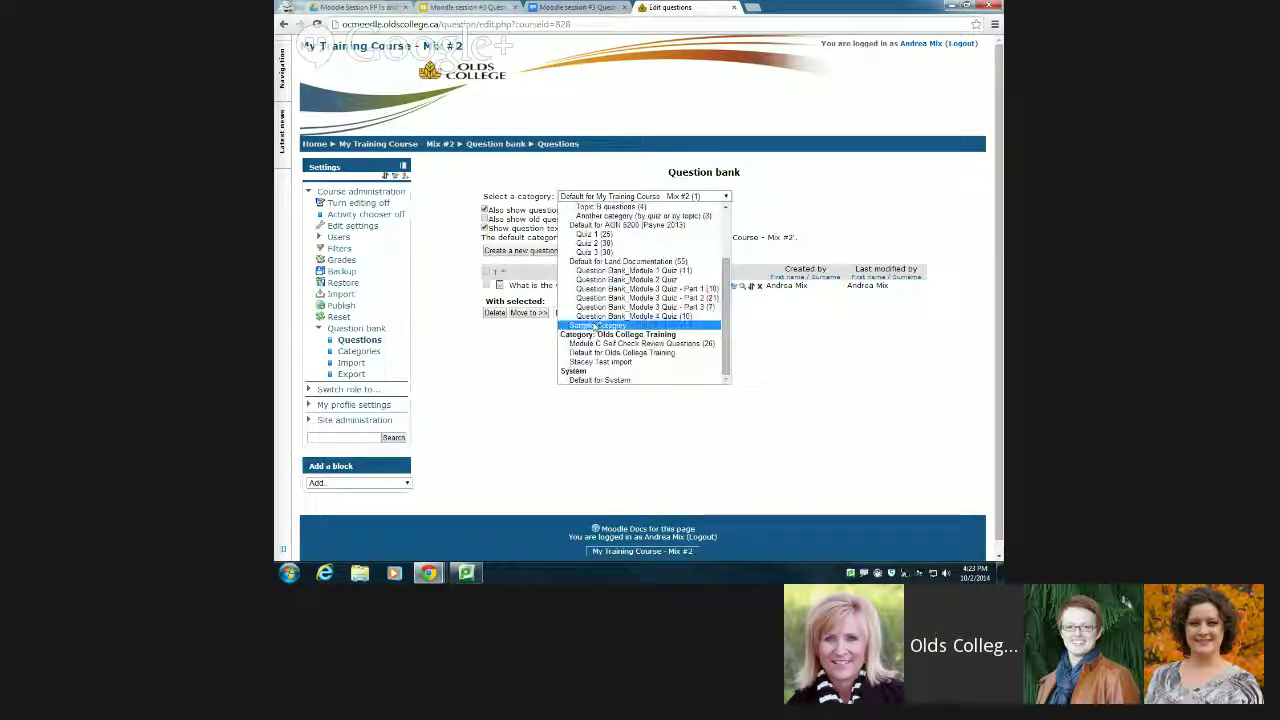
{"action": "left_click", "coordinate": [596, 325]}
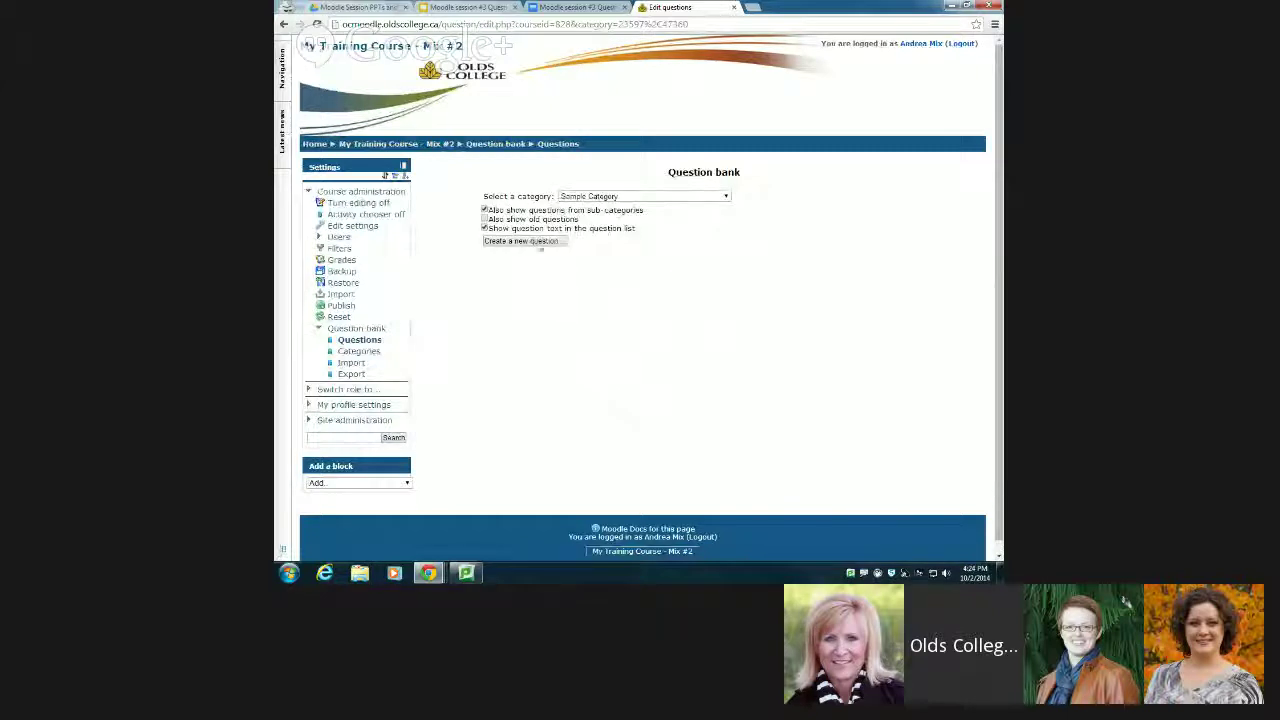
Start a new Multiple choice question in Sample Category.
{"action": "left_click", "coordinate": [518, 242]}
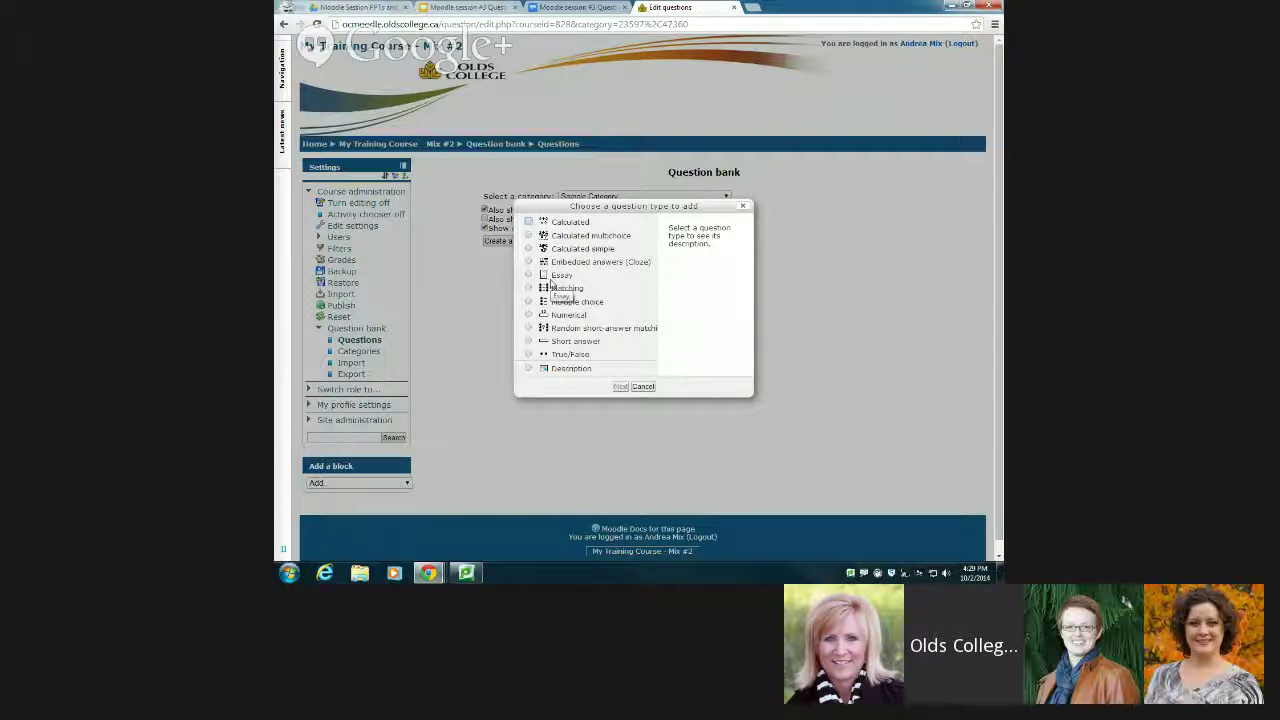
{"action": "left_click", "coordinate": [529, 301]}
{"action": "left_click", "coordinate": [622, 387]}
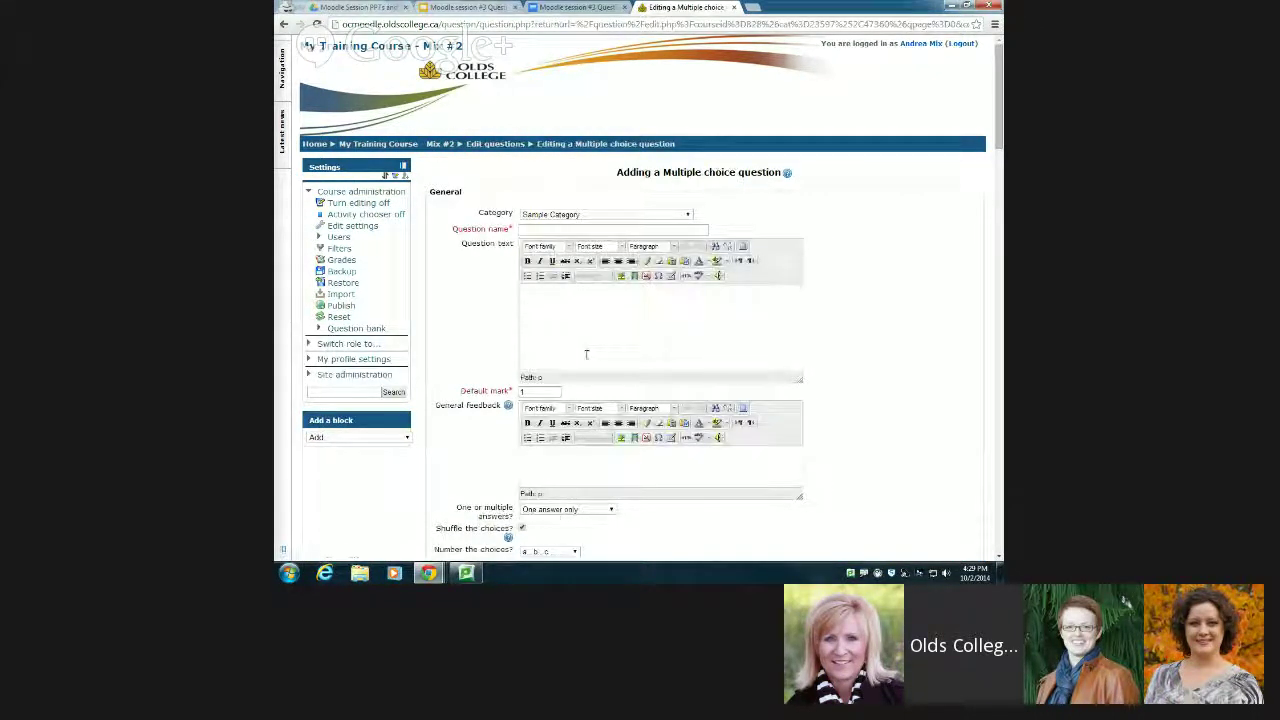
Name the new multiple choice question 01.
{"action": "left_click", "coordinate": [536, 229]}
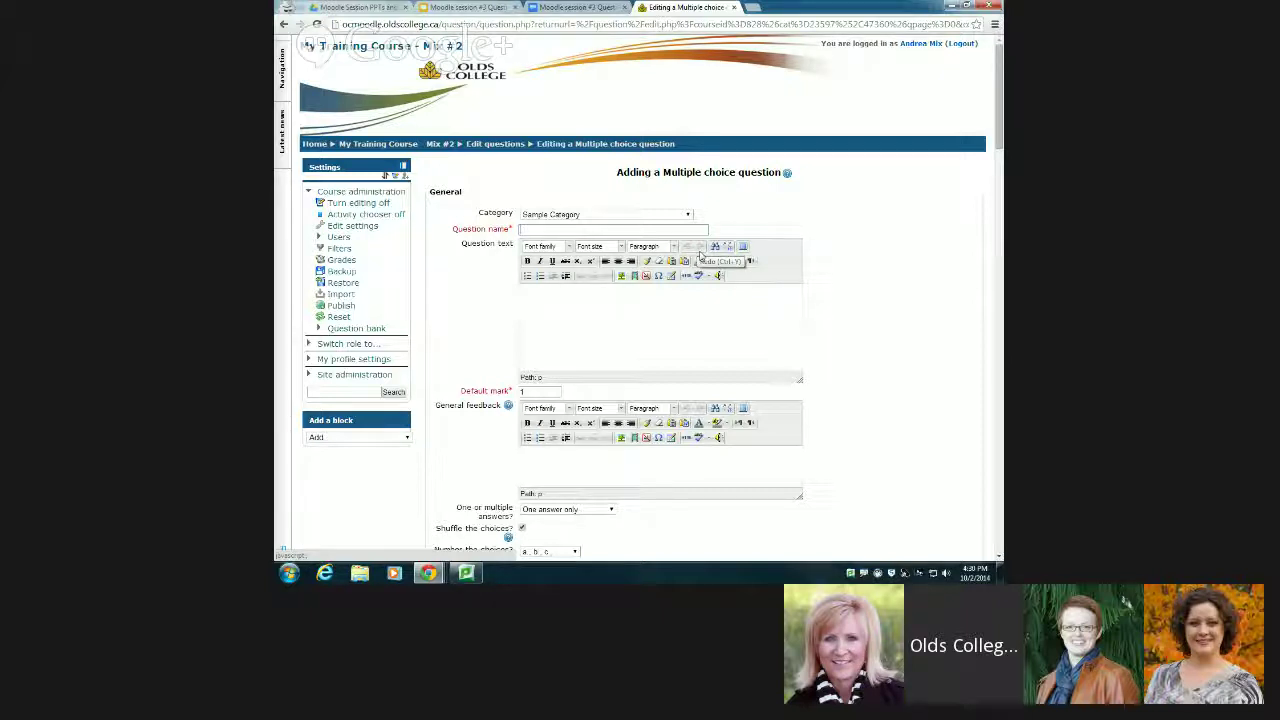
{"action": "left_click", "coordinate": [539, 303]}
{"action": "scroll", "coordinate": [539, 303], "scroll_direction": "down", "scroll_amount": 1}
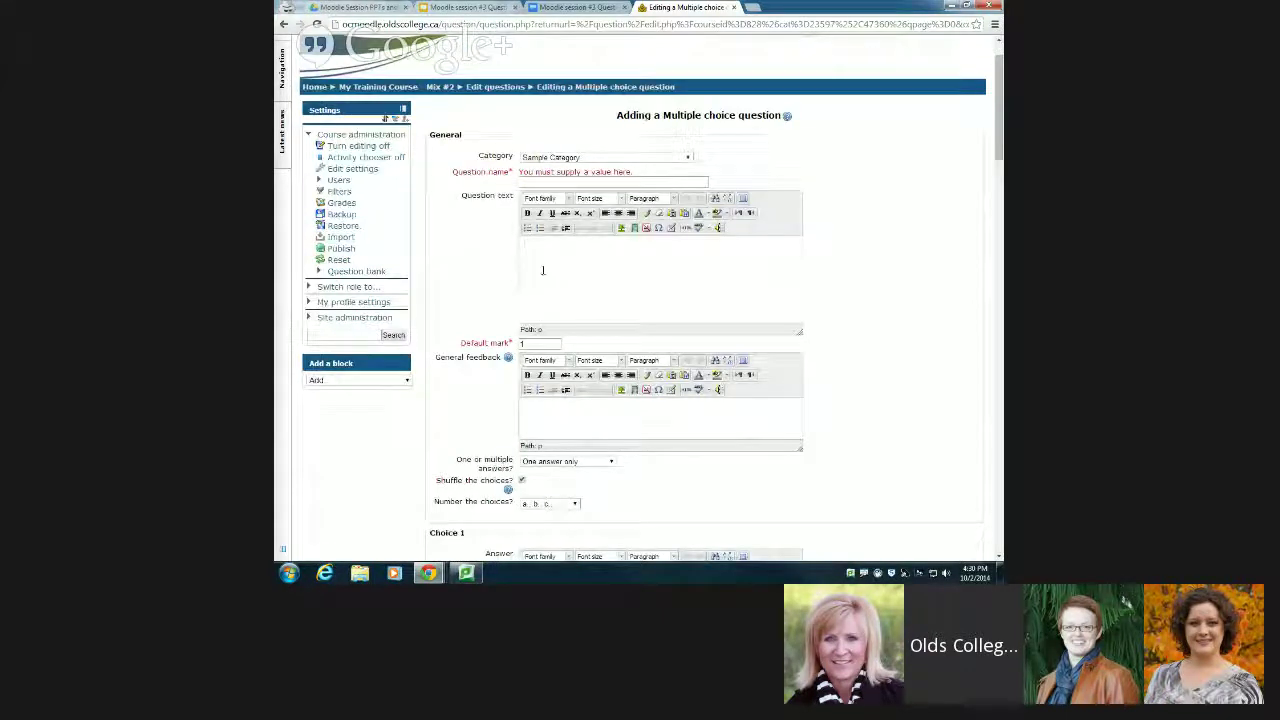
{"action": "left_click", "coordinate": [551, 179]}
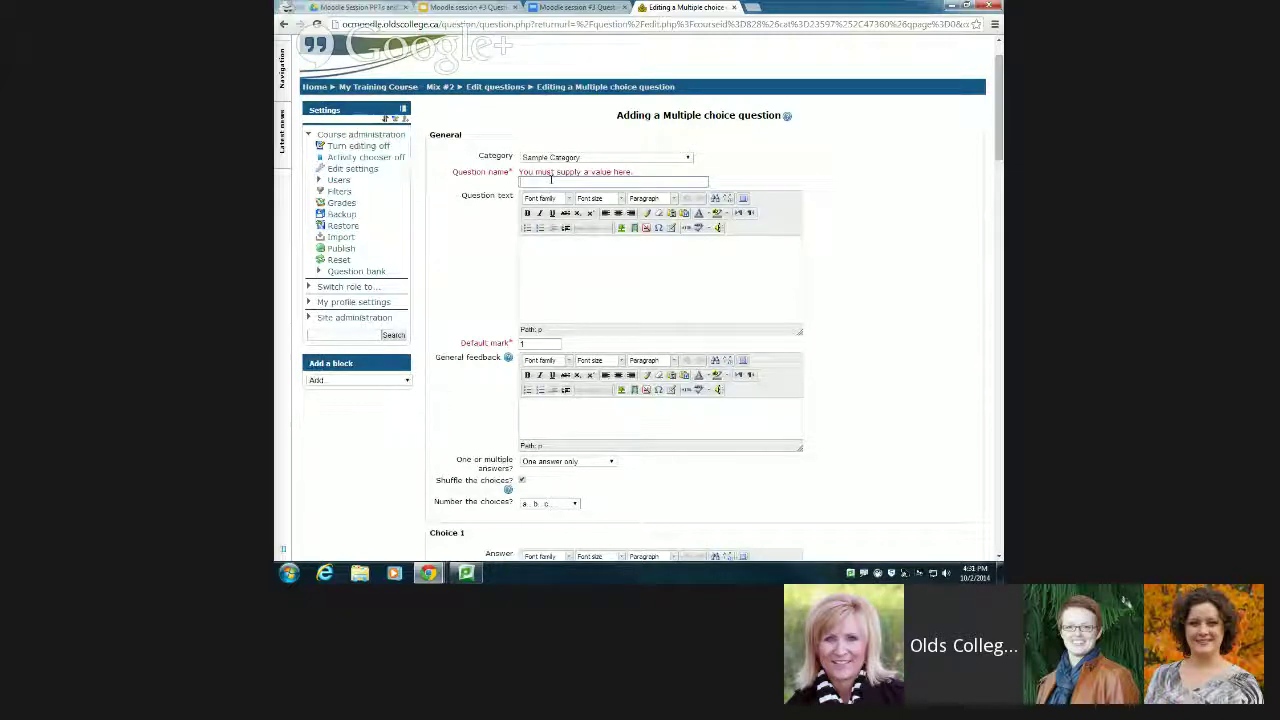
{"action": "type", "text": "01"}
Enter "What is the weather like today?" as the question text.
{"action": "left_click", "coordinate": [561, 252]}
{"action": "type", "text": "What"}
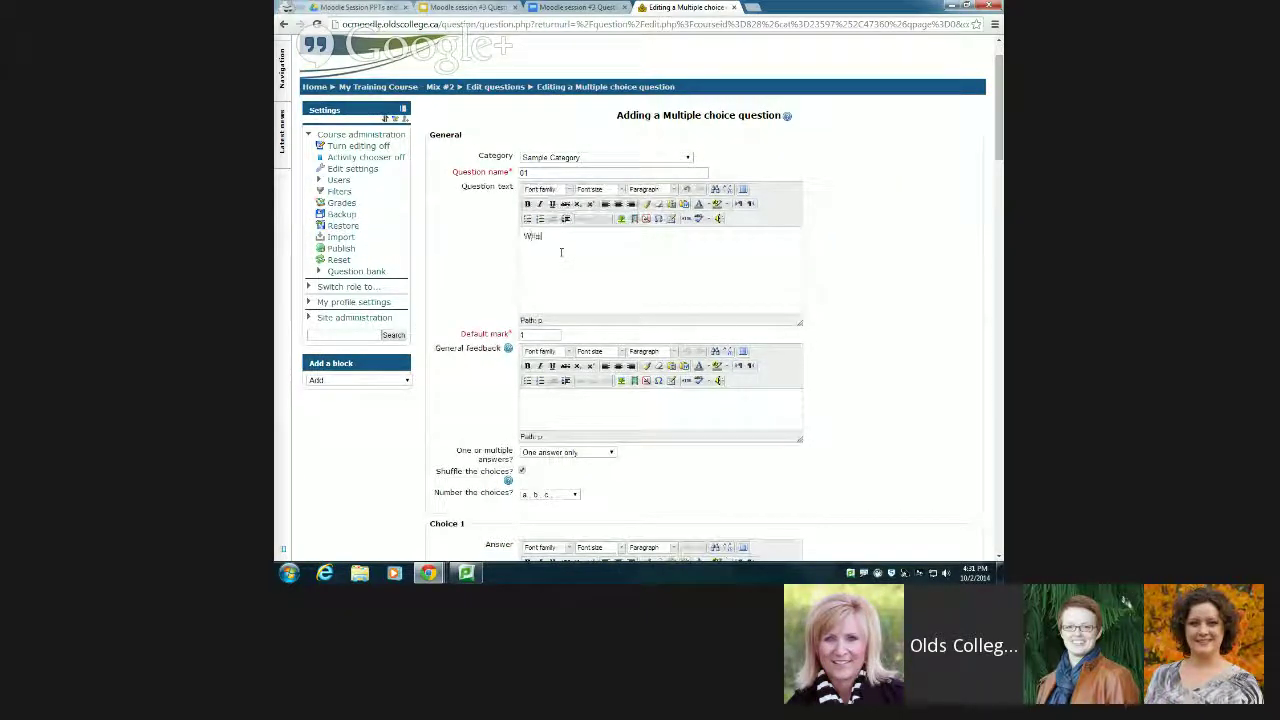
{"action": "type", "text": " is the w"}
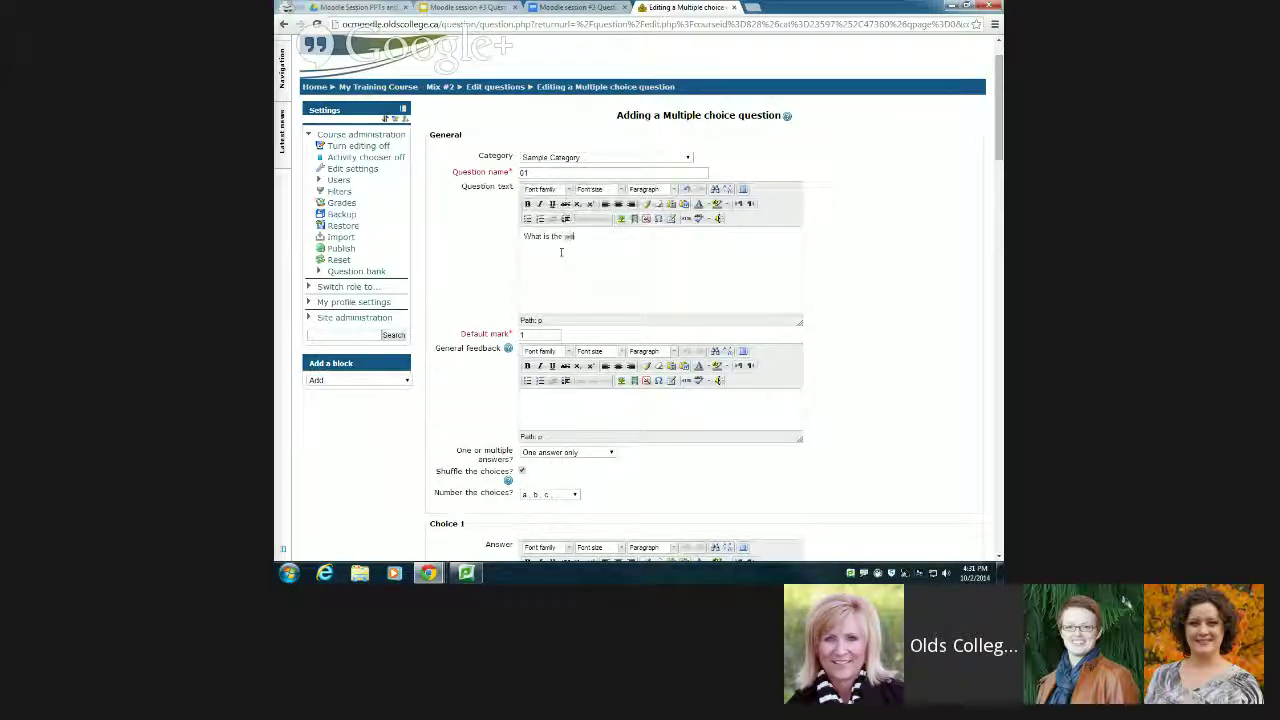
{"action": "type", "text": "eather like today?"}
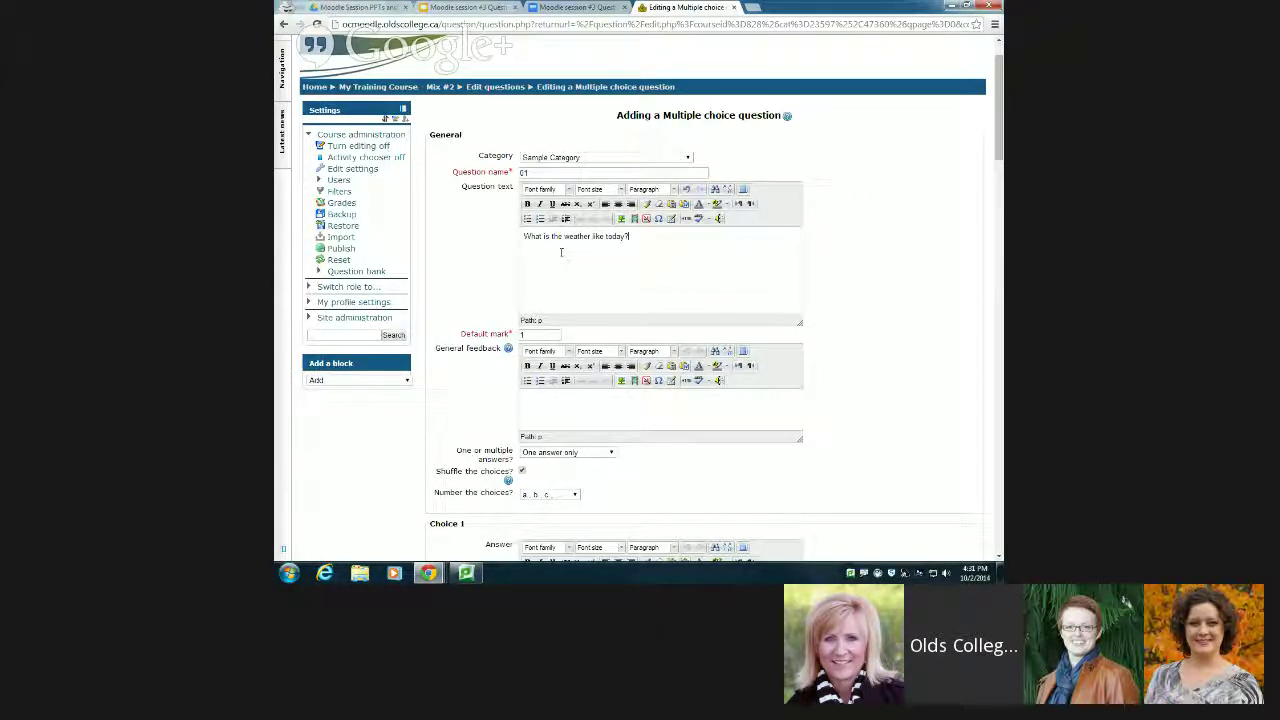
Turn off shuffling of the answer choices for the question.
{"action": "scroll", "coordinate": [561, 252], "scroll_direction": "down", "scroll_amount": 3}
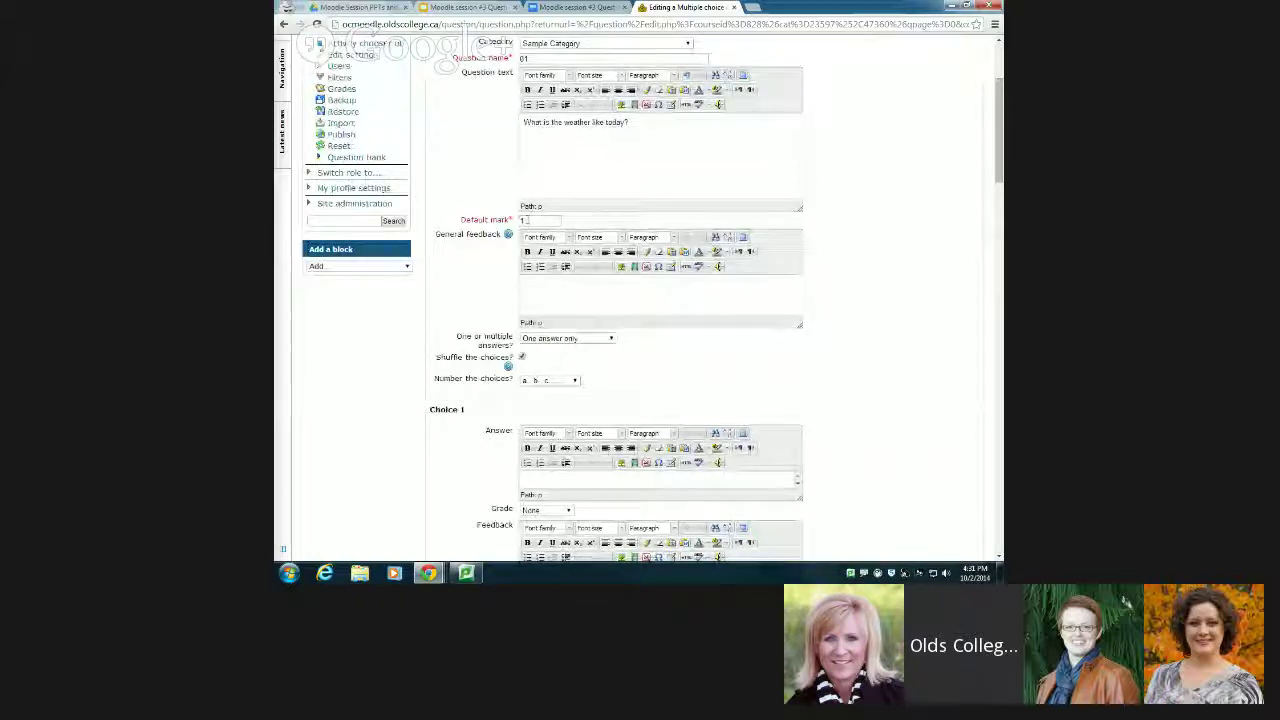
{"action": "scroll", "coordinate": [551, 287], "scroll_direction": "down", "scroll_amount": 2}
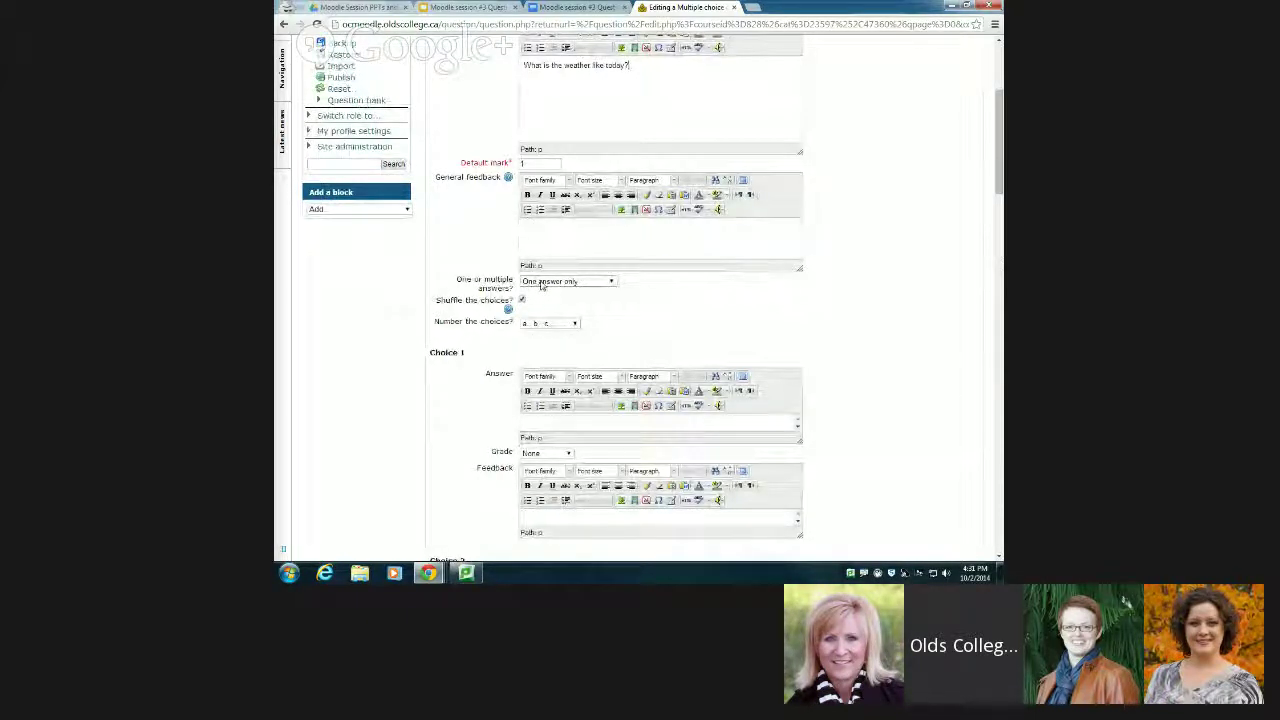
{"action": "scroll", "coordinate": [541, 285], "scroll_direction": "down", "scroll_amount": 2}
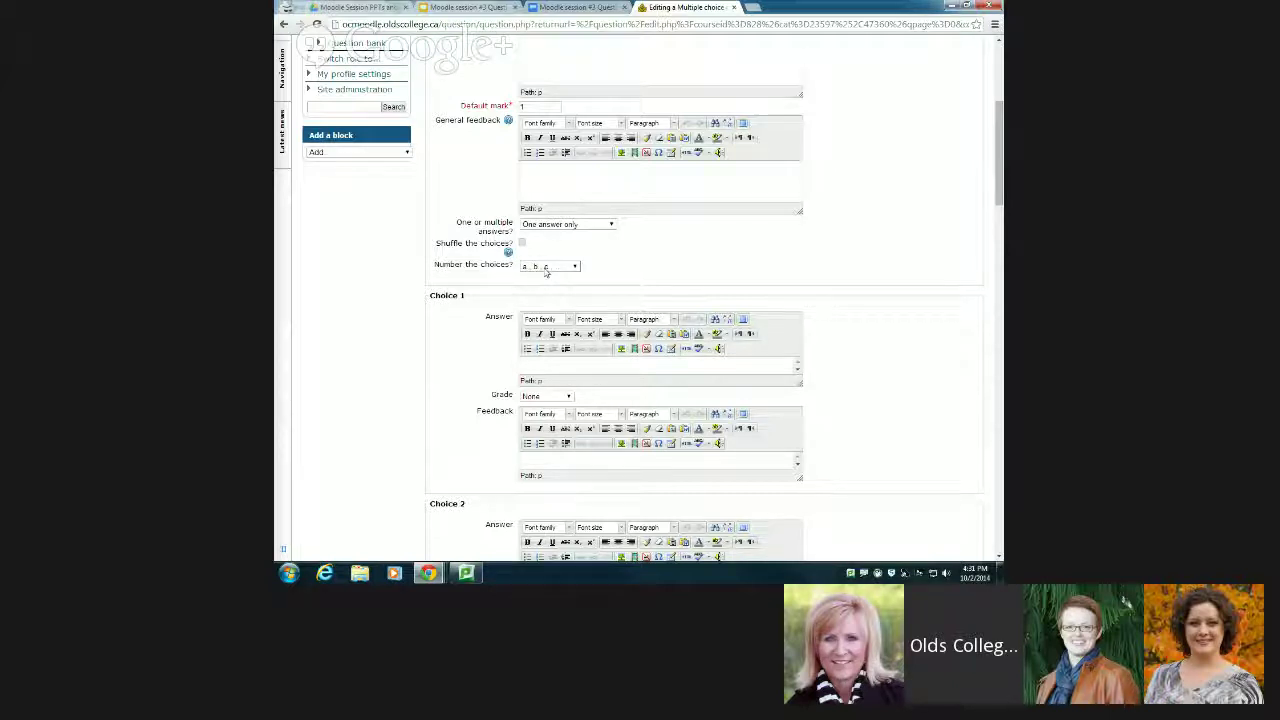
Set the grade of Choice 1 to 100% to mark it as the correct answer.
{"action": "scroll", "coordinate": [548, 270], "scroll_direction": "down", "scroll_amount": 2}
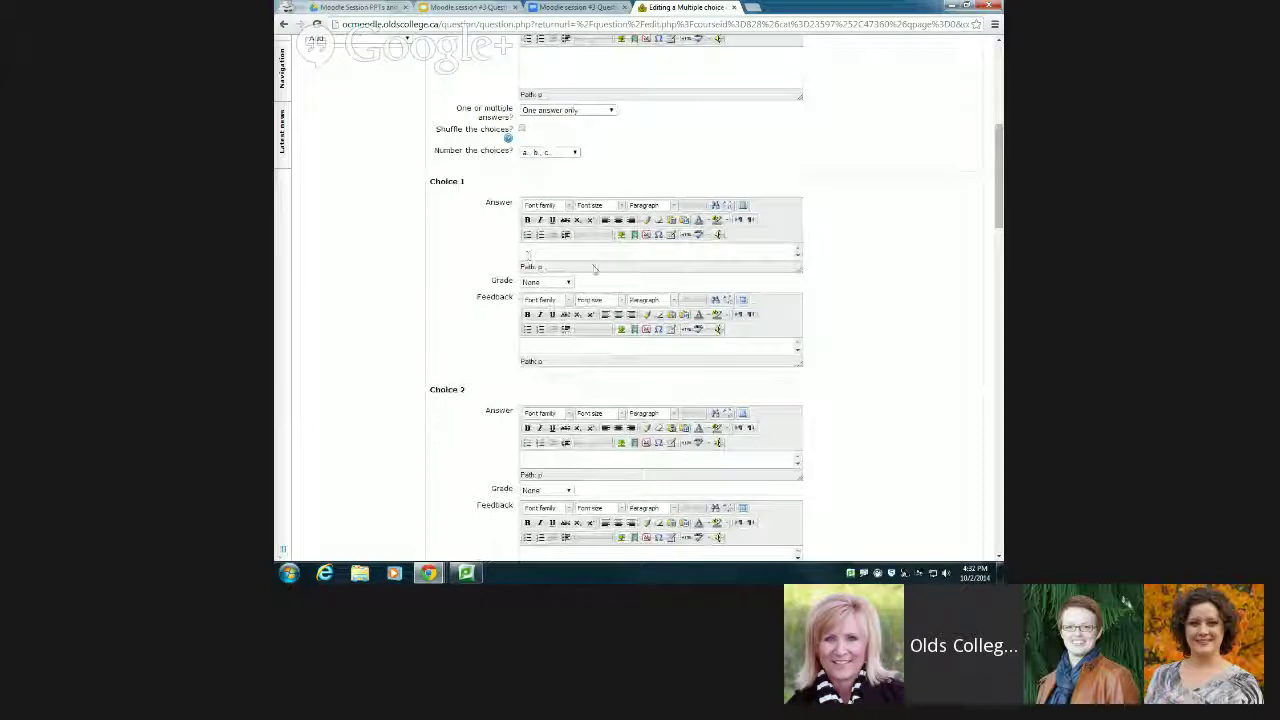
{"action": "scroll", "coordinate": [542, 289], "scroll_direction": "down", "scroll_amount": 3}
{"action": "scroll", "coordinate": [542, 289], "scroll_direction": "down", "scroll_amount": 13}
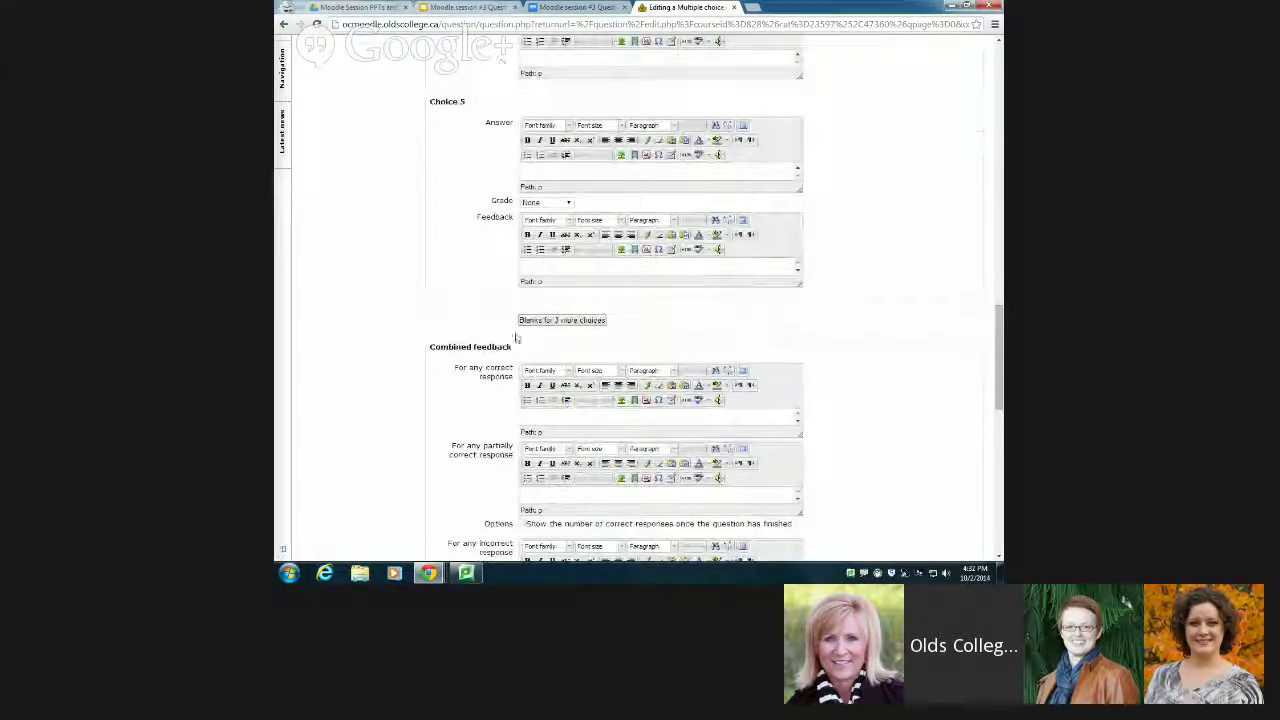
{"action": "scroll", "coordinate": [583, 333], "scroll_direction": "up", "scroll_amount": 11}
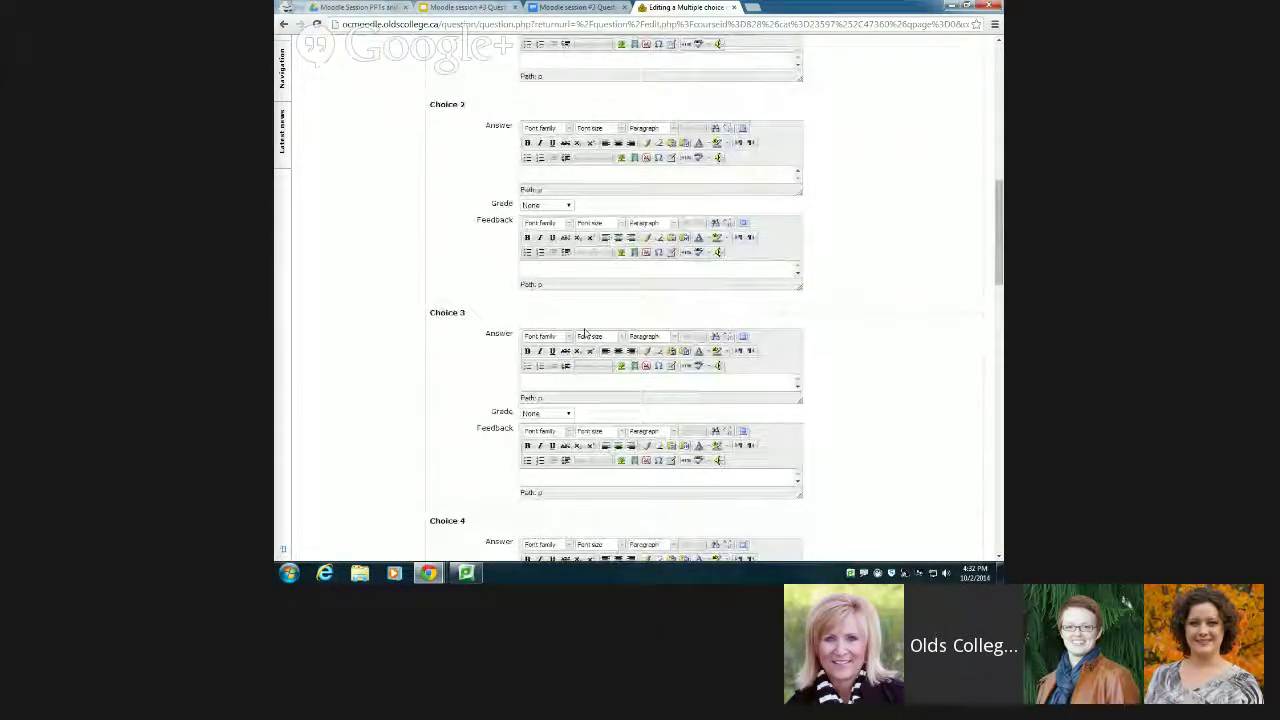
{"action": "scroll", "coordinate": [585, 333], "scroll_direction": "up", "scroll_amount": 3}
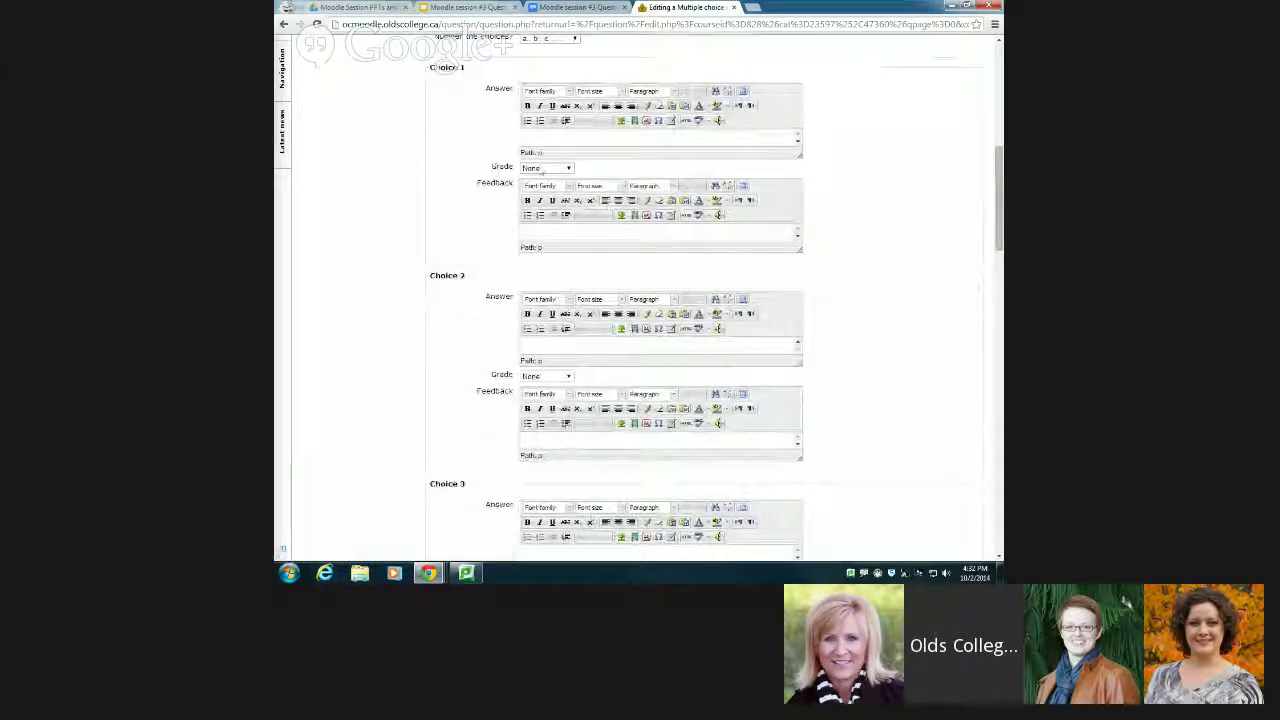
{"action": "left_click", "coordinate": [568, 168]}
{"action": "left_click", "coordinate": [543, 189]}
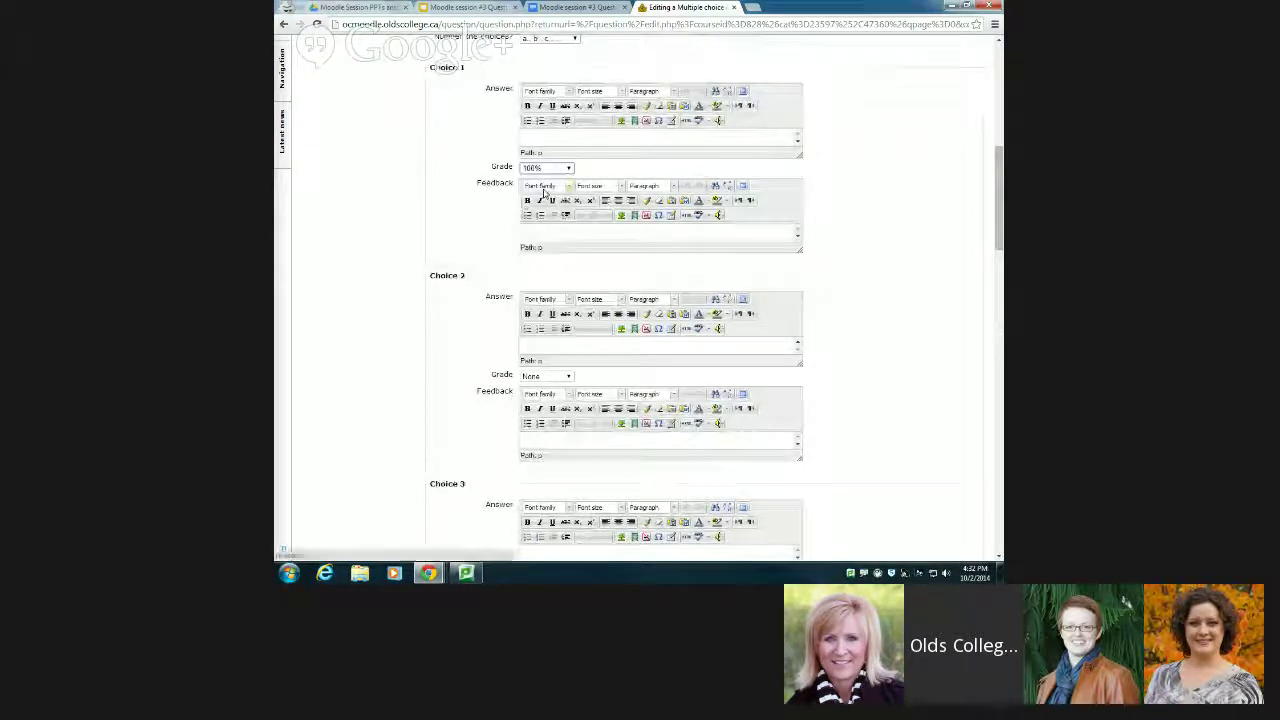
Try giving partial credit to both Choice 1 and Choice 2 by assigning each a partial grade percentage.
{"action": "scroll", "coordinate": [543, 193], "scroll_direction": "up", "scroll_amount": 1}
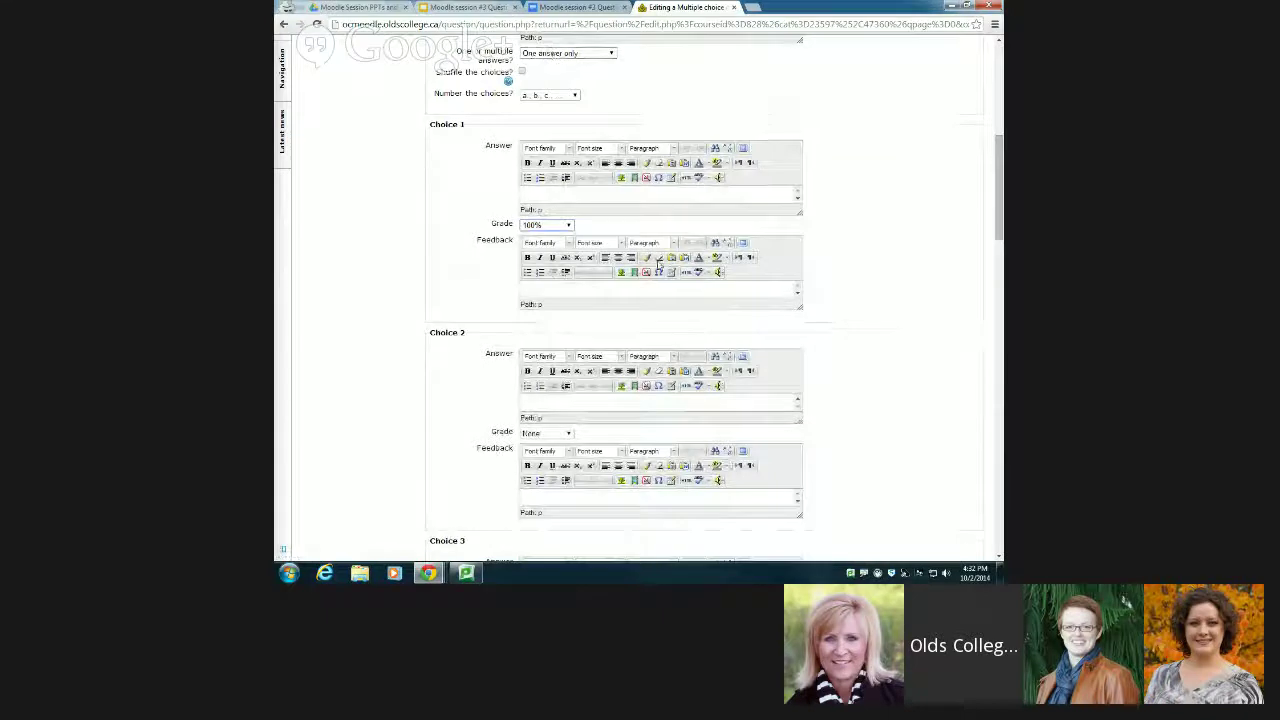
{"action": "left_click", "coordinate": [568, 226]}
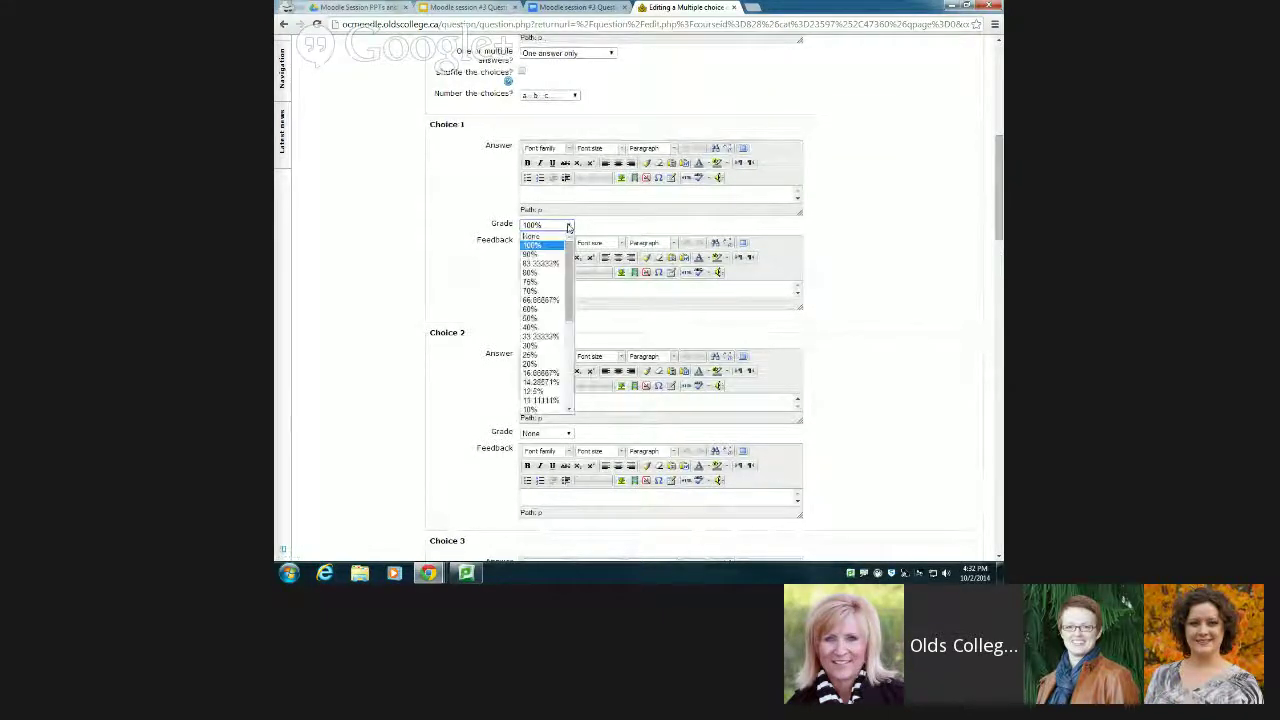
{"action": "left_click", "coordinate": [543, 311]}
{"action": "left_click", "coordinate": [560, 433]}
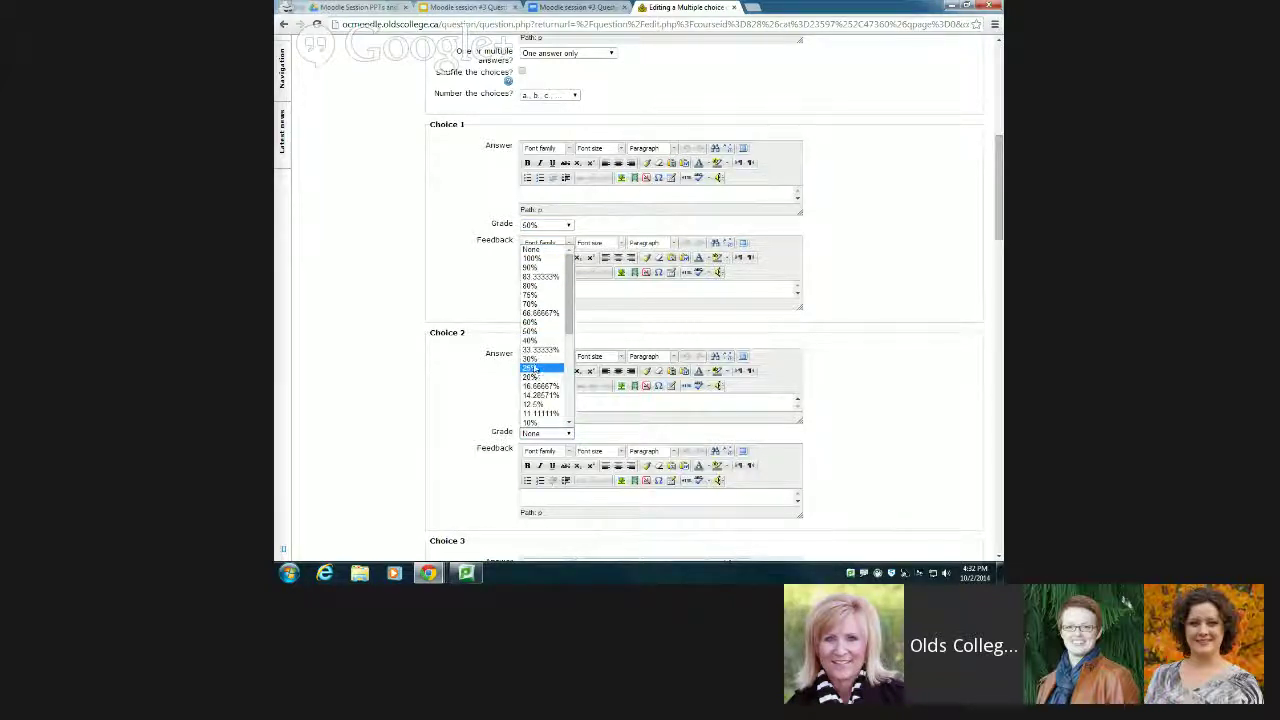
{"action": "left_click", "coordinate": [537, 331]}
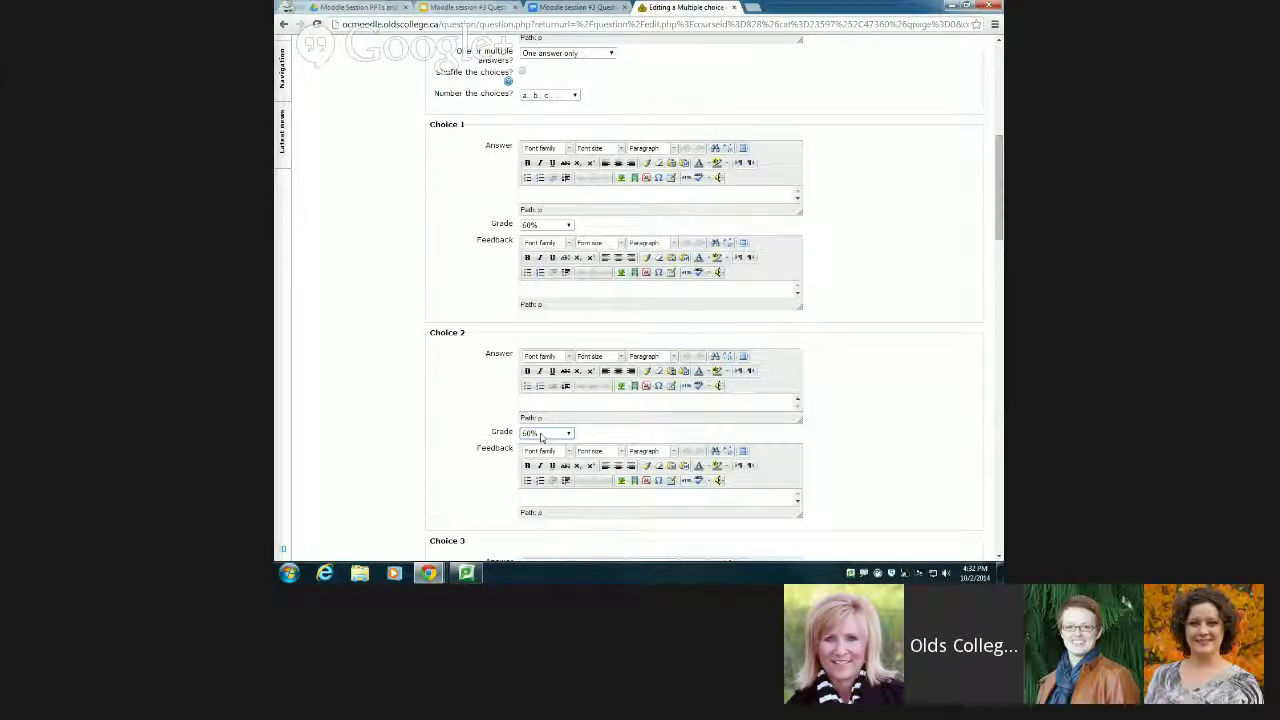
Set the grade of Choice 1 to 100% and the grade of Choice 2 to None.
{"action": "left_click", "coordinate": [562, 226]}
{"action": "left_click", "coordinate": [549, 248]}
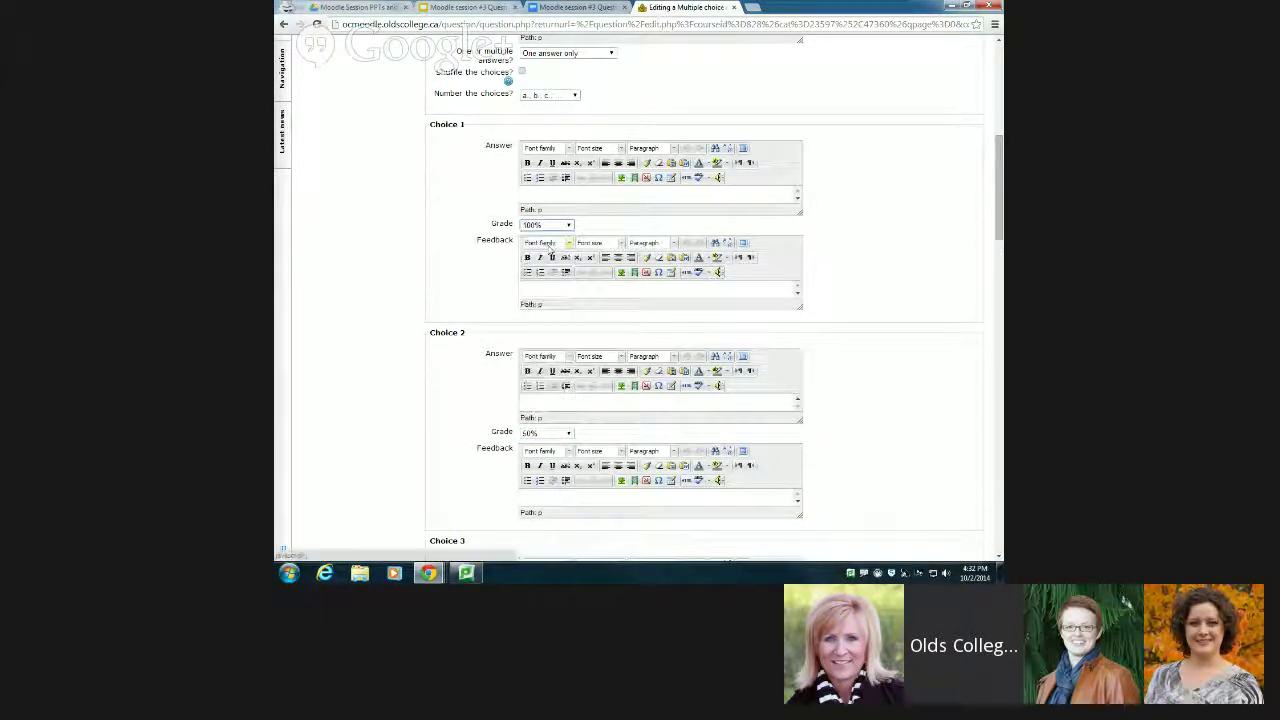
{"action": "left_click", "coordinate": [566, 438]}
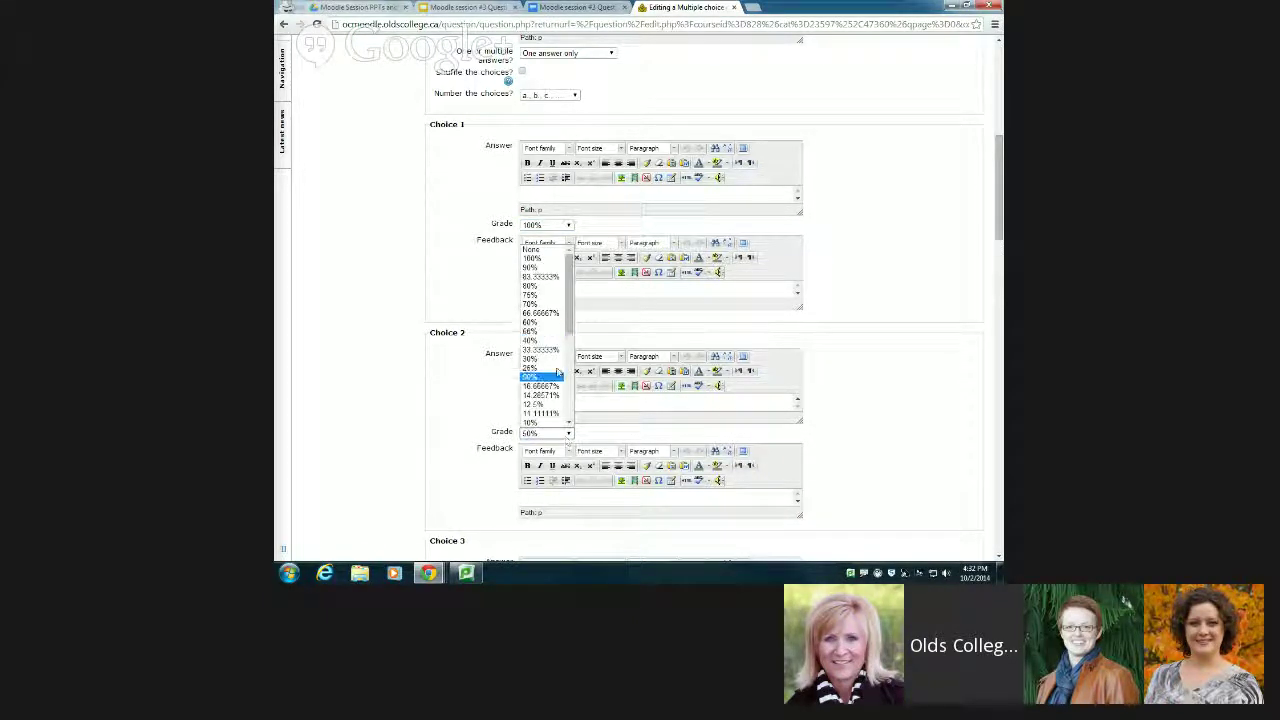
{"action": "left_click", "coordinate": [540, 250]}
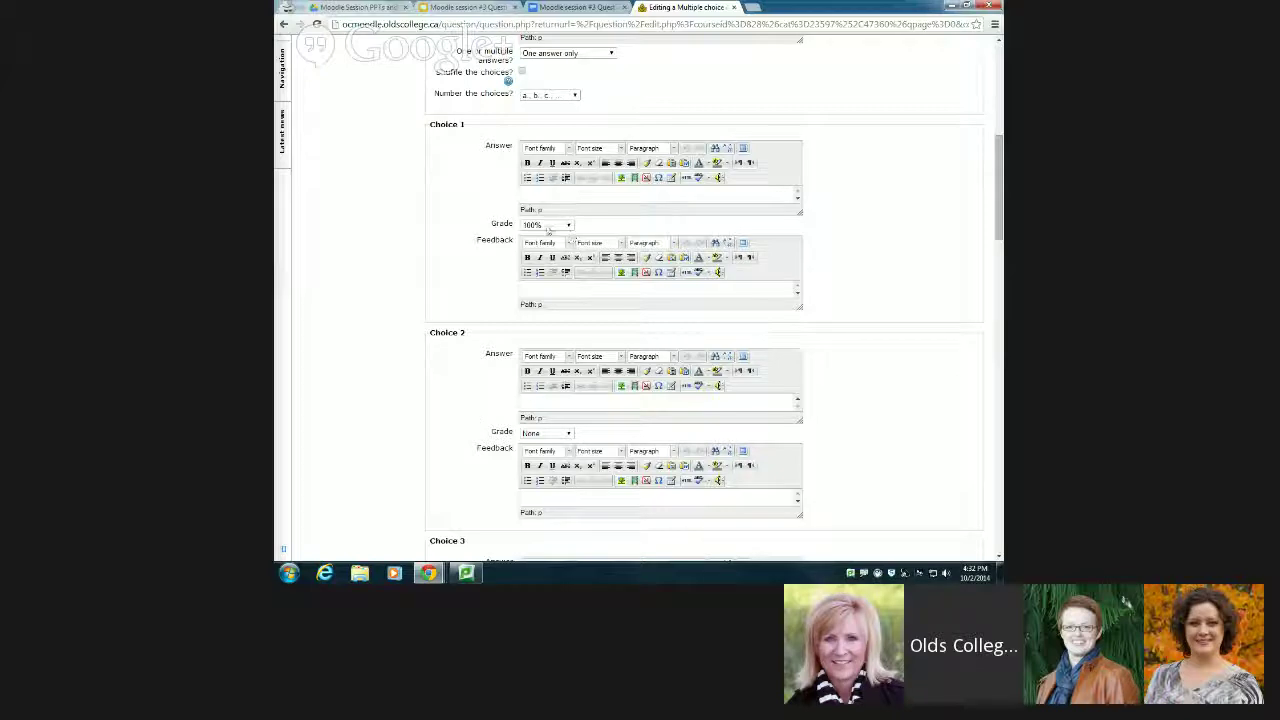
Examine the rest of the question form, including the answer choices, combined feedback, multiple-tries penalty, hints and tags.
{"action": "scroll", "coordinate": [484, 371], "scroll_direction": "down", "scroll_amount": 9}
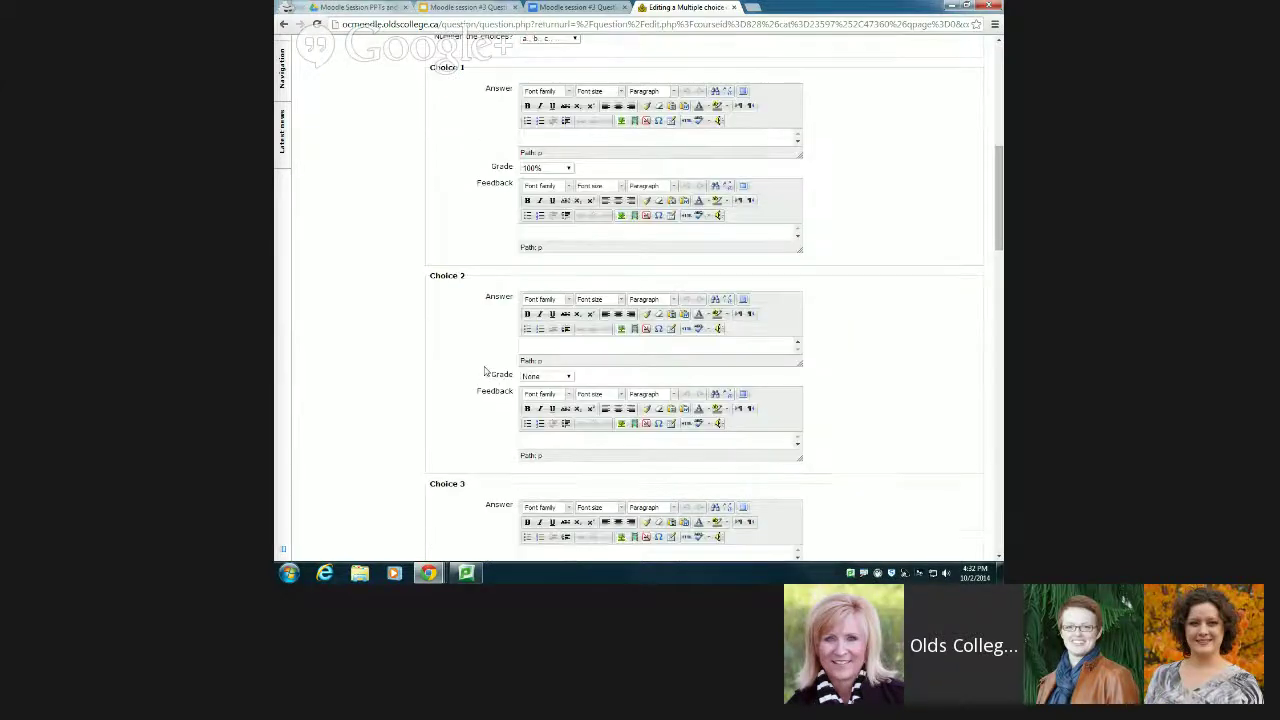
{"action": "scroll", "coordinate": [486, 368], "scroll_direction": "down", "scroll_amount": 4}
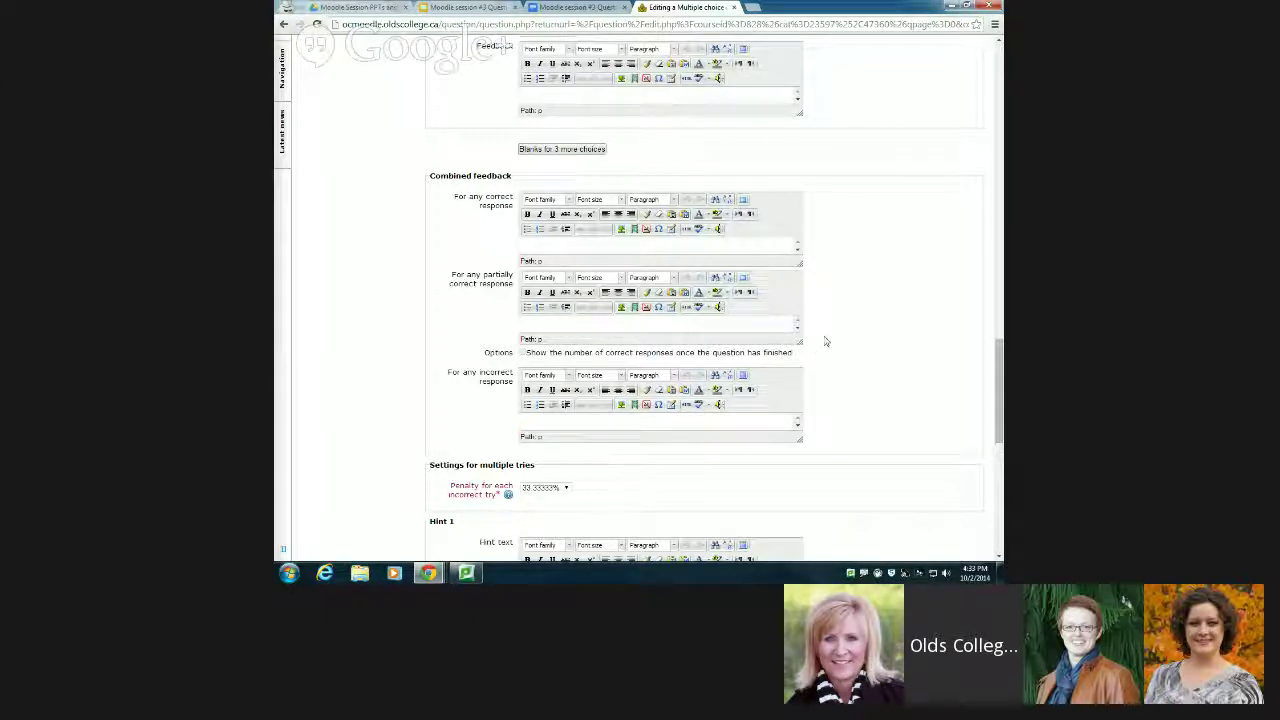
{"action": "scroll", "coordinate": [825, 341], "scroll_direction": "down", "scroll_amount": 3}
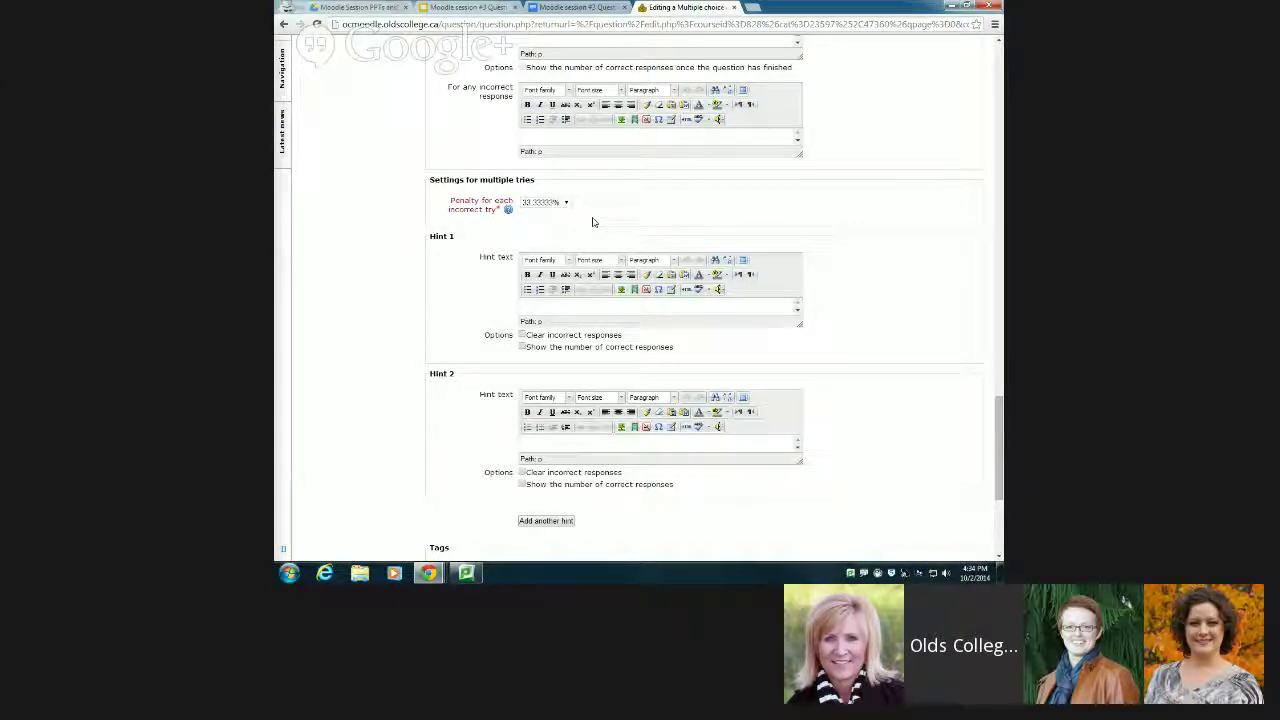
{"action": "scroll", "coordinate": [592, 222], "scroll_direction": "down", "scroll_amount": 1}
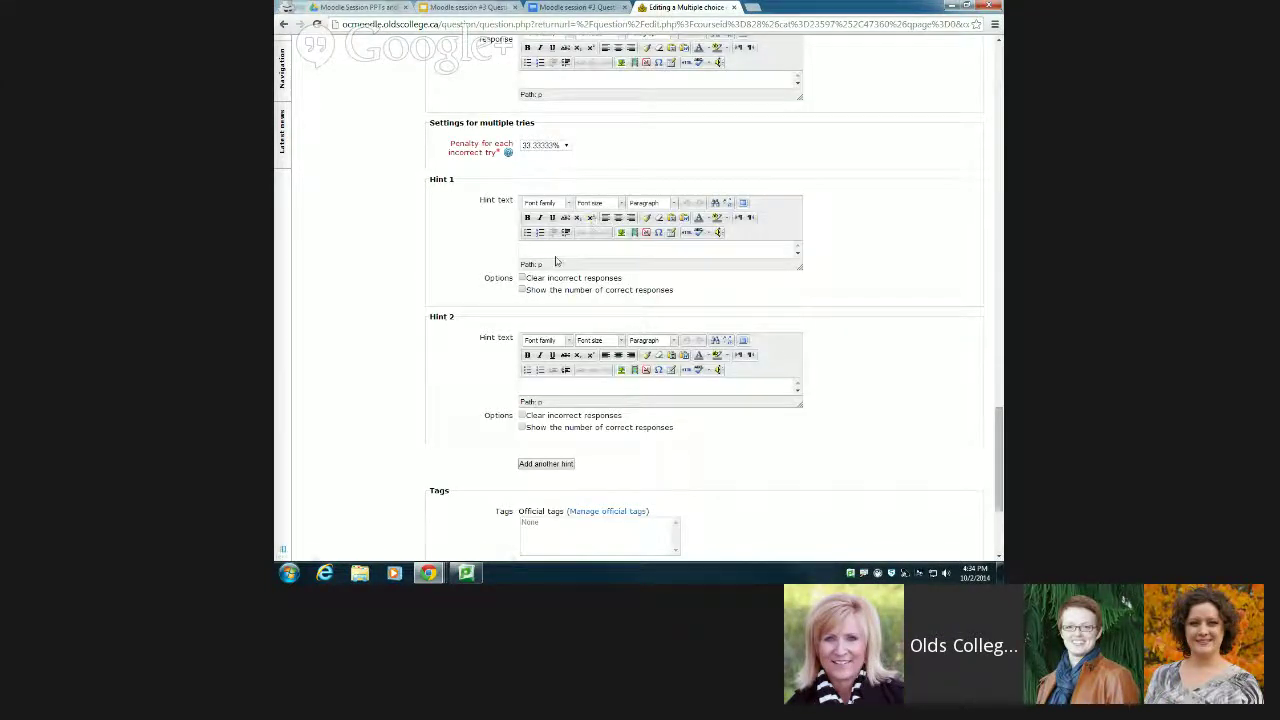
{"action": "scroll", "coordinate": [556, 260], "scroll_direction": "down", "scroll_amount": 2}
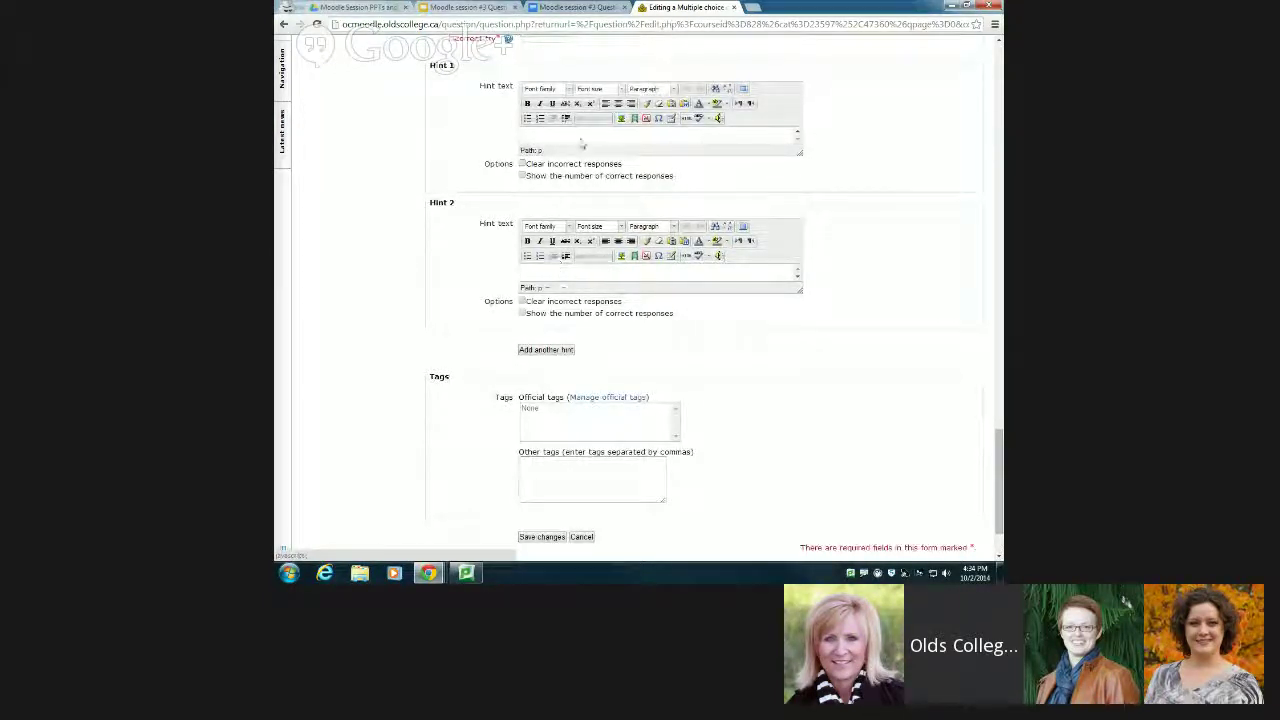
{"action": "scroll", "coordinate": [606, 315], "scroll_direction": "up", "scroll_amount": 20}
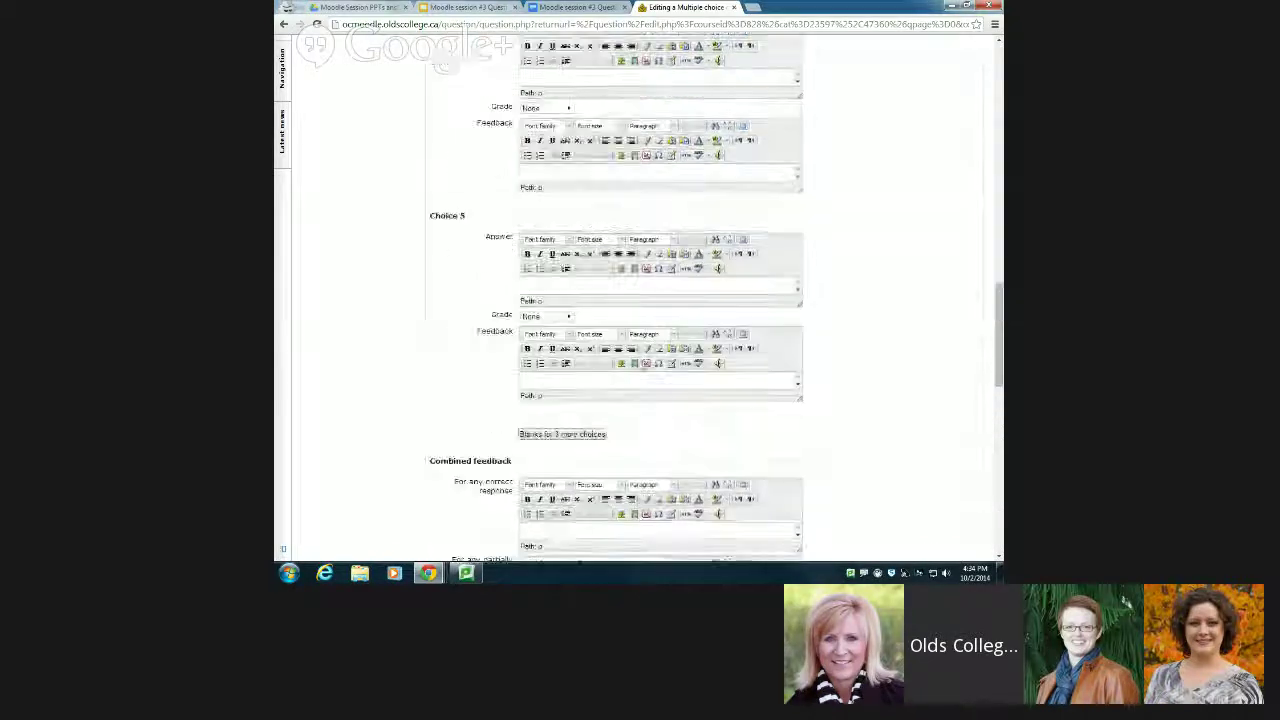
{"action": "scroll", "coordinate": [576, 308], "scroll_direction": "up", "scroll_amount": 10}
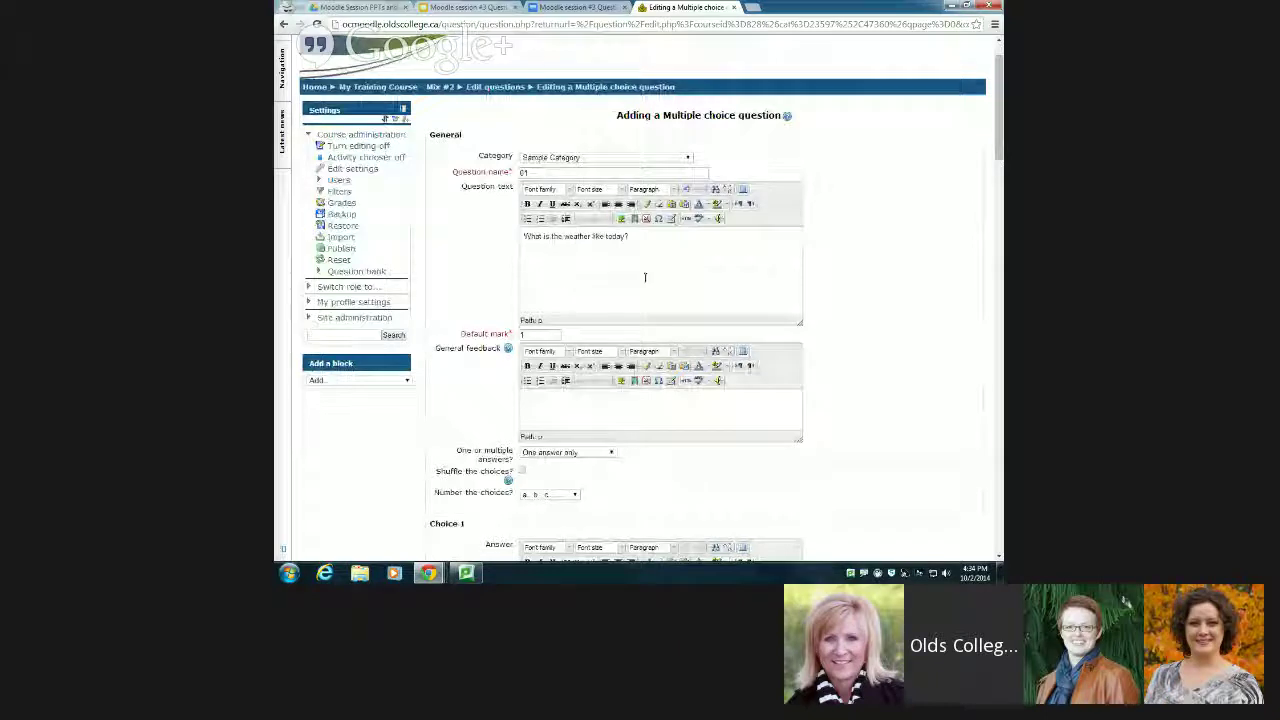
{"action": "scroll", "coordinate": [644, 284], "scroll_direction": "down", "scroll_amount": 3}
{"action": "scroll", "coordinate": [644, 284], "scroll_direction": "down", "scroll_amount": 4}
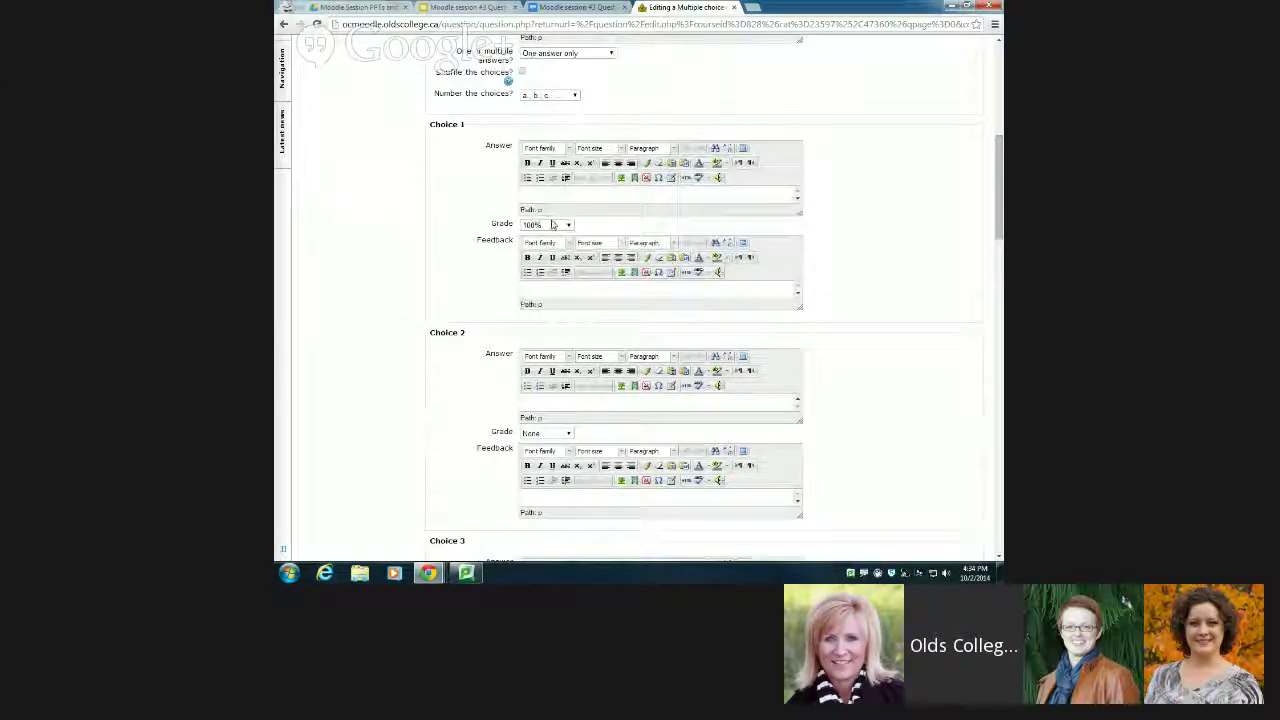
{"action": "scroll", "coordinate": [631, 311], "scroll_direction": "down", "scroll_amount": 15}
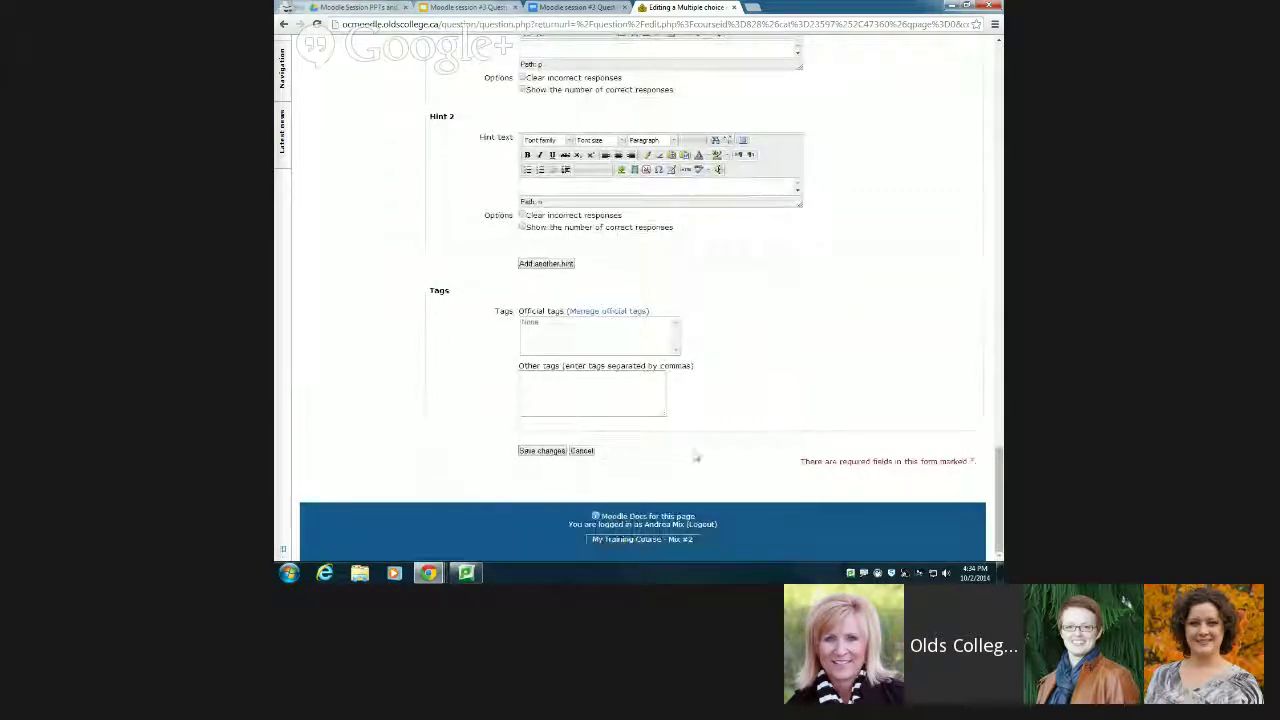
{"action": "scroll", "coordinate": [805, 405], "scroll_direction": "up", "scroll_amount": 5}
{"action": "scroll", "coordinate": [805, 405], "scroll_direction": "up", "scroll_amount": 10}
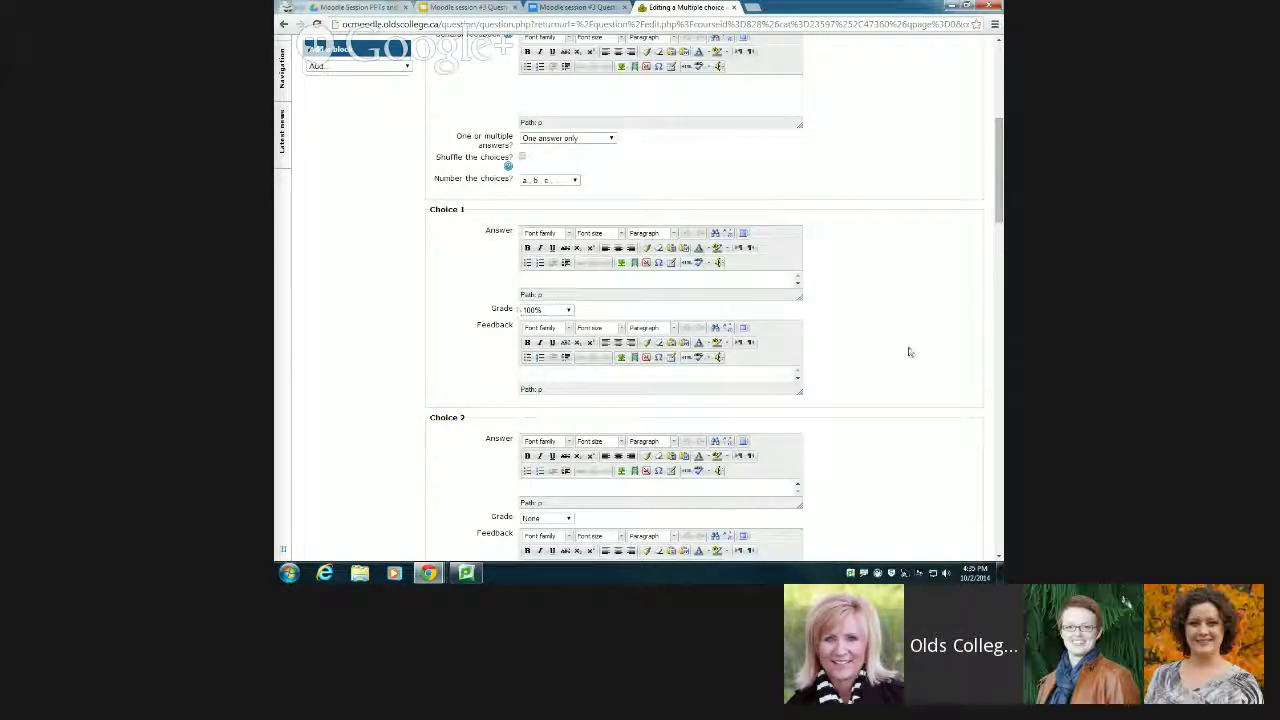
{"action": "scroll", "coordinate": [928, 361], "scroll_direction": "down", "scroll_amount": 3}
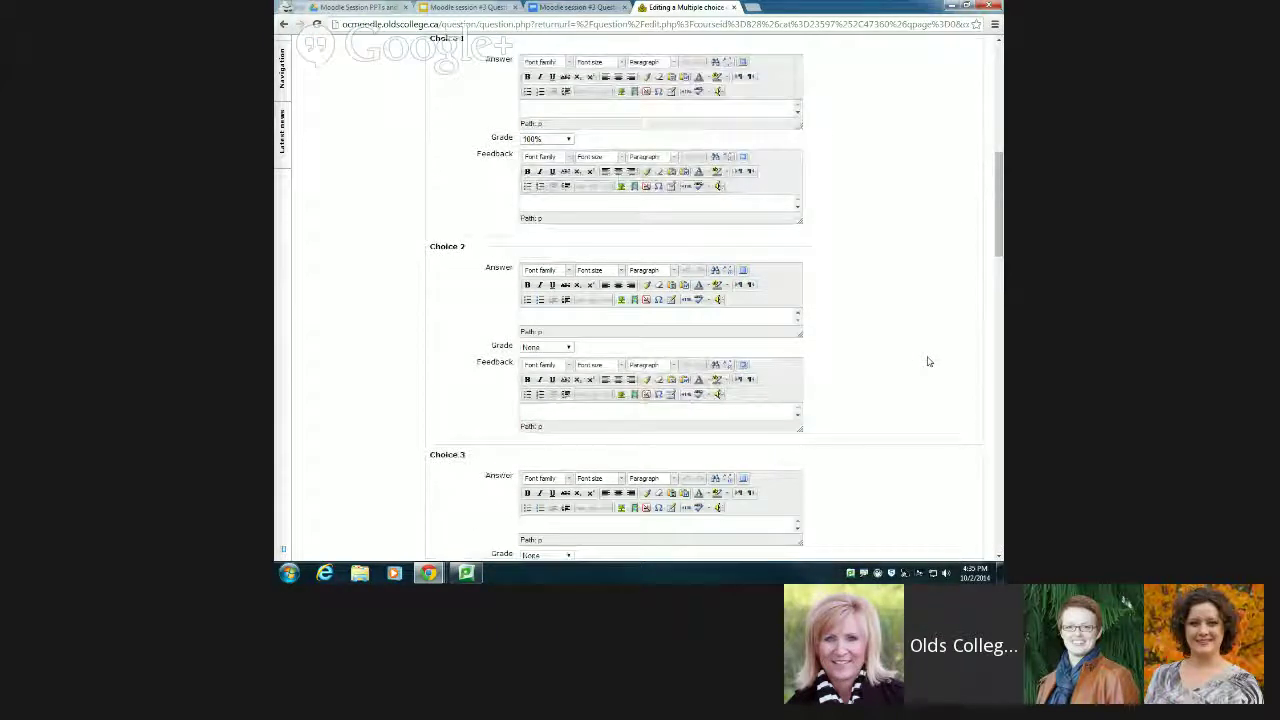
{"action": "scroll", "coordinate": [928, 361], "scroll_direction": "up", "scroll_amount": 6}
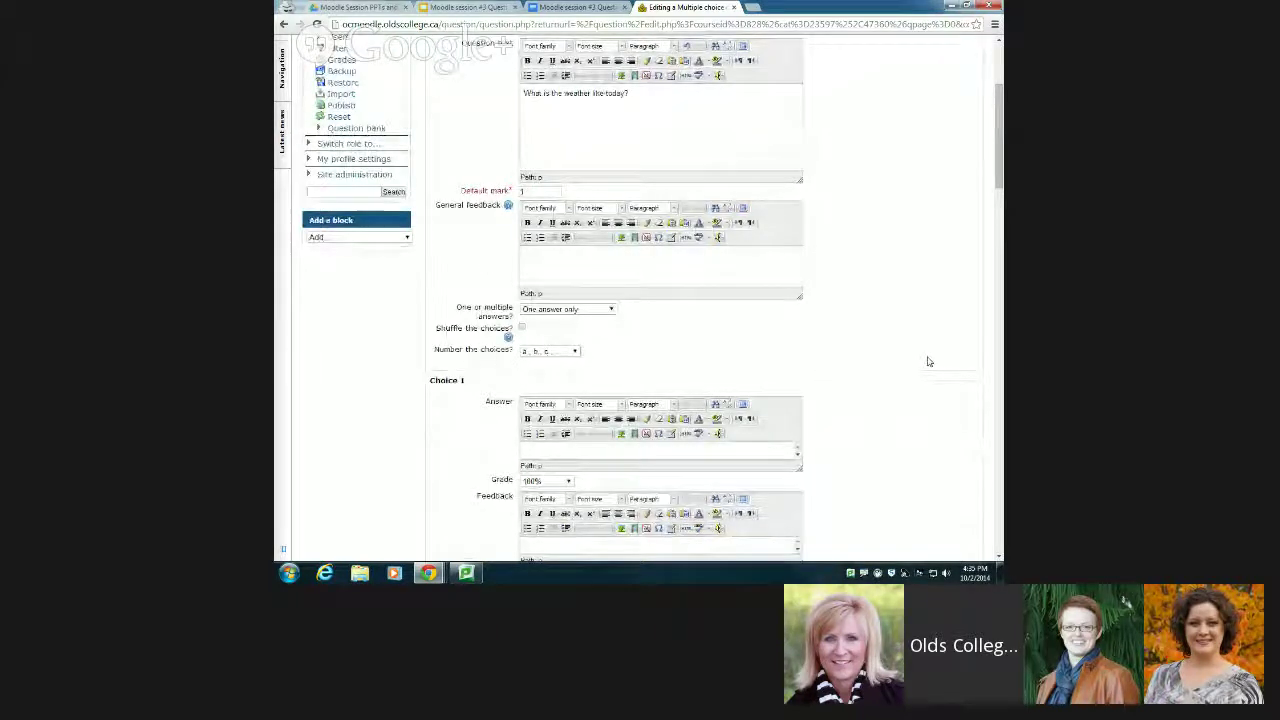
{"action": "scroll", "coordinate": [928, 361], "scroll_direction": "down", "scroll_amount": 1}
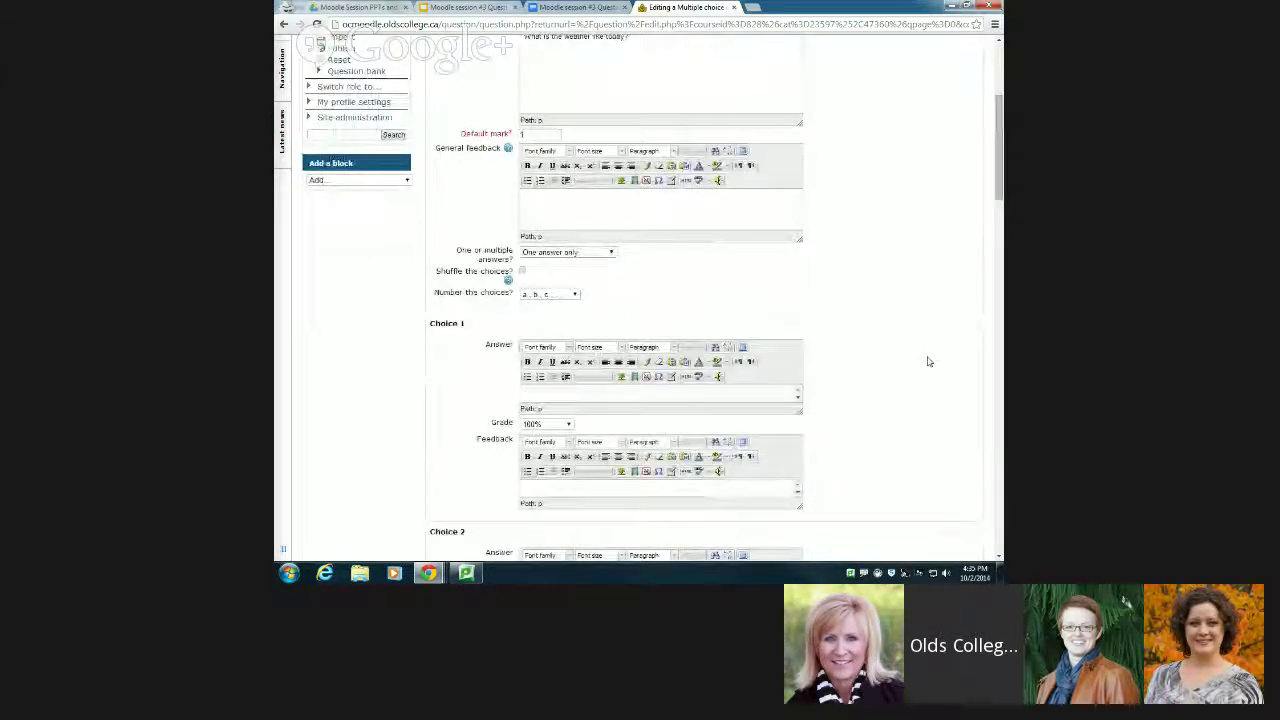
{"action": "scroll", "coordinate": [928, 361], "scroll_direction": "down", "scroll_amount": 1}
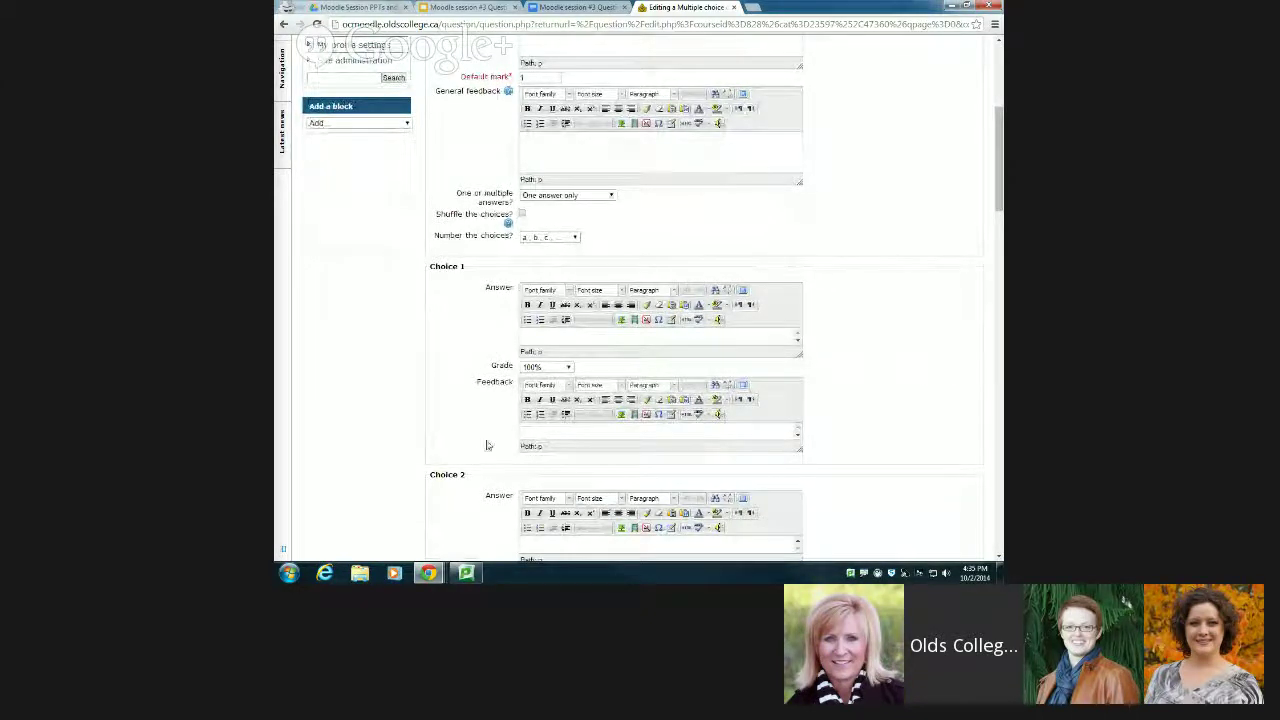
Discard the multiple choice question without saving it and return to the question bank.
{"action": "scroll", "coordinate": [486, 443], "scroll_direction": "down", "scroll_amount": 2}
{"action": "left_click", "coordinate": [591, 222]}
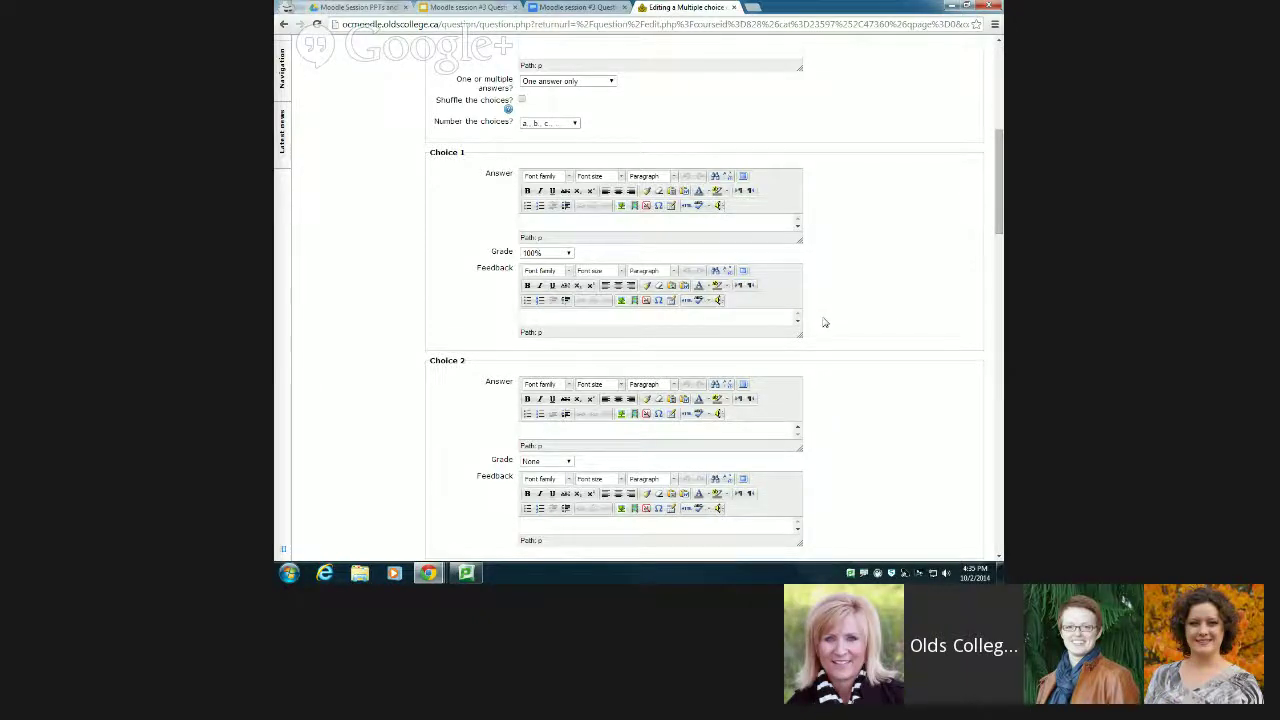
{"action": "scroll", "coordinate": [825, 322], "scroll_direction": "down", "scroll_amount": 10}
{"action": "scroll", "coordinate": [822, 330], "scroll_direction": "down", "scroll_amount": 10}
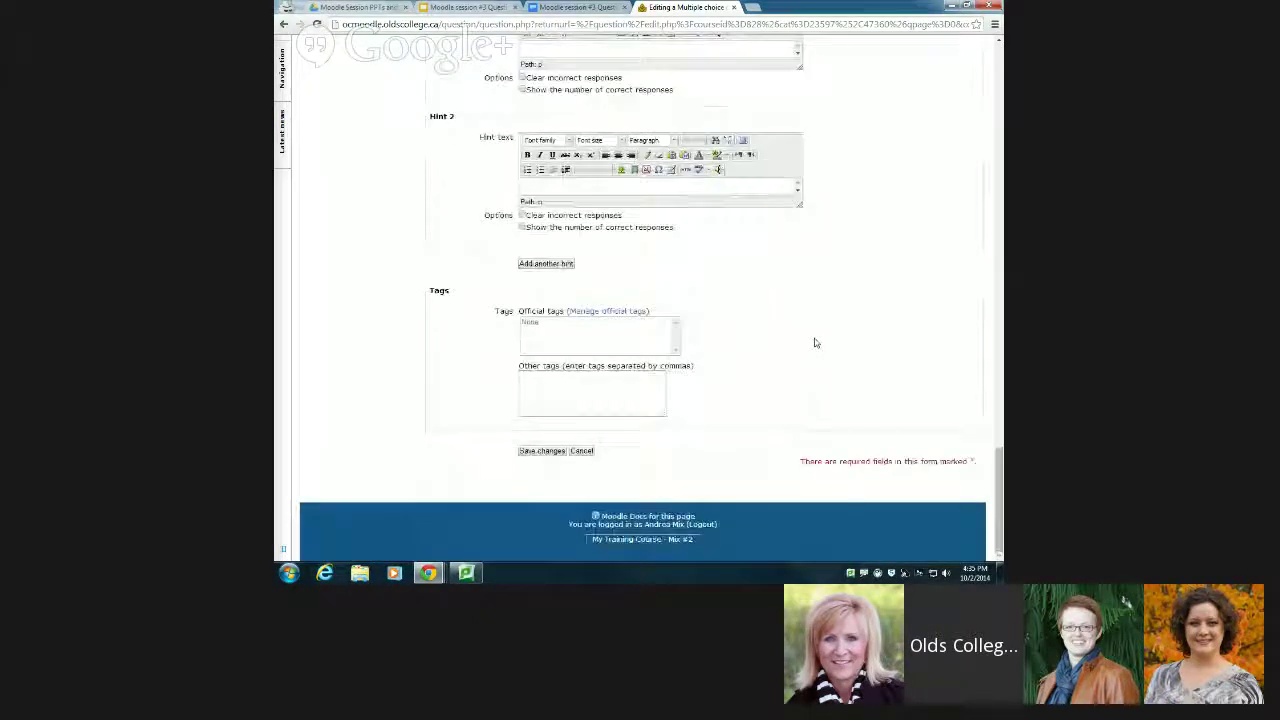
{"action": "left_click", "coordinate": [583, 451]}
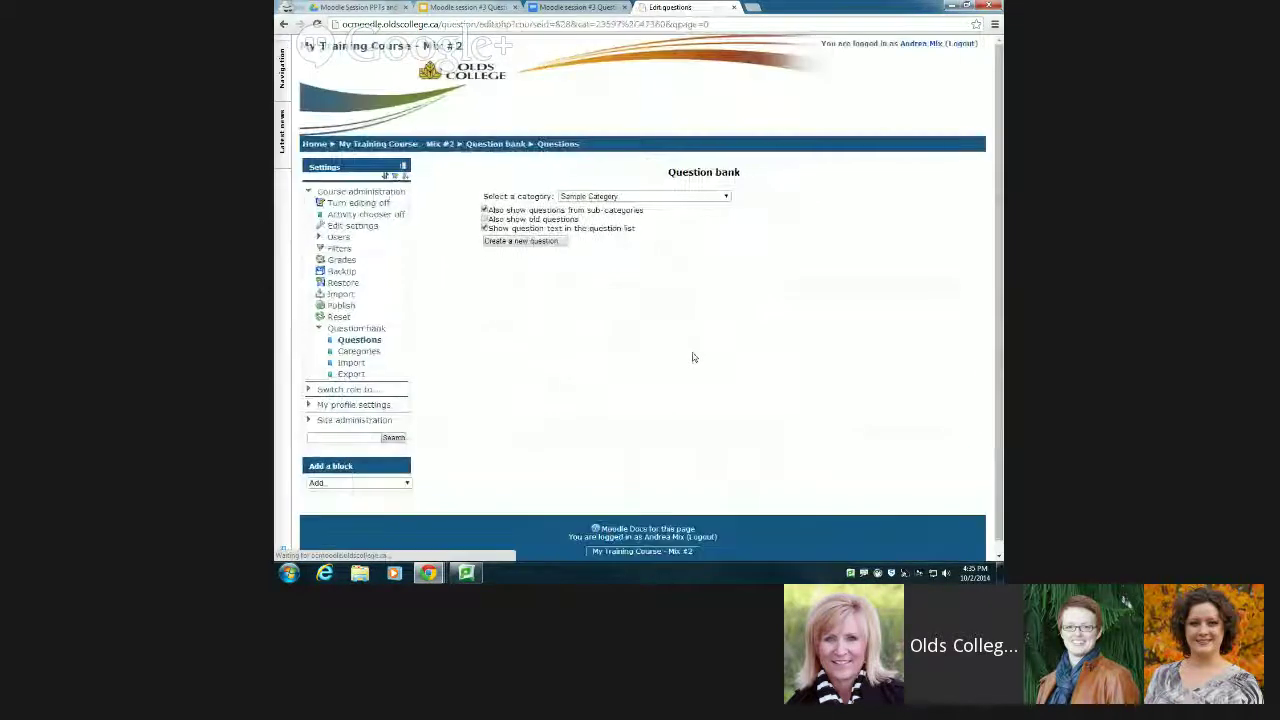
Create a new Essay question in the Sample Category.
{"action": "left_click", "coordinate": [515, 242]}
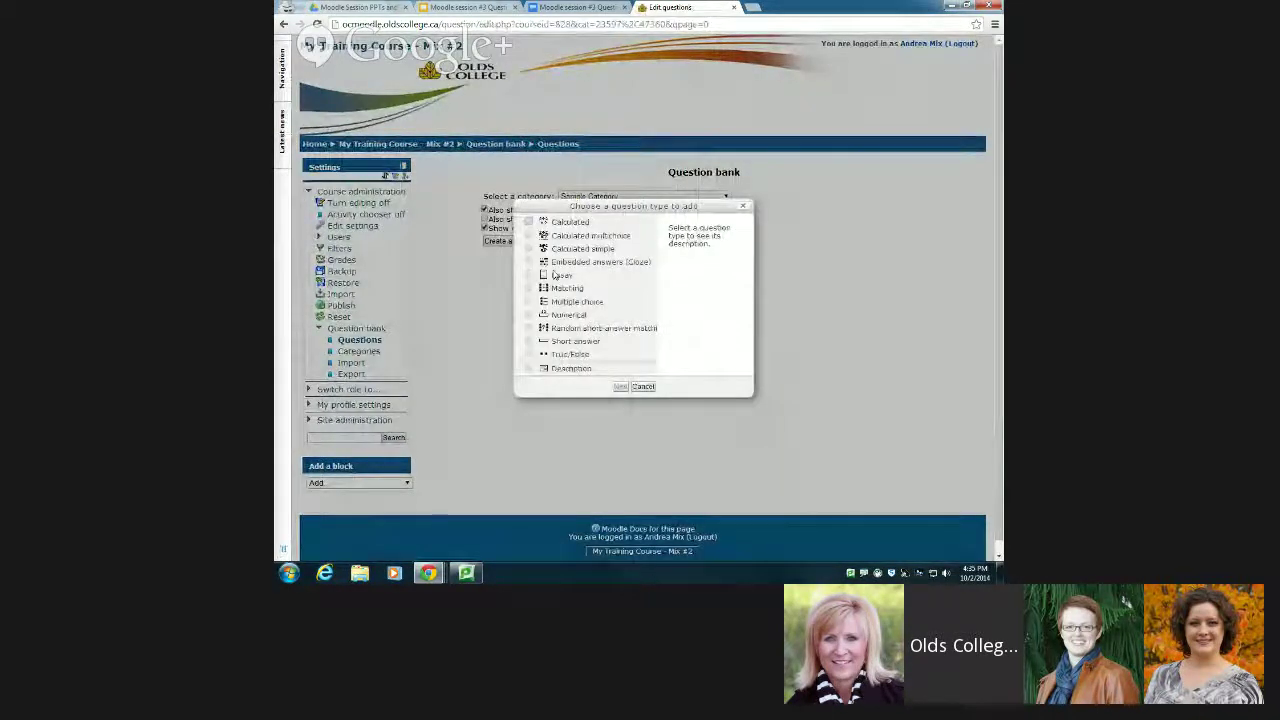
{"action": "left_click", "coordinate": [528, 275]}
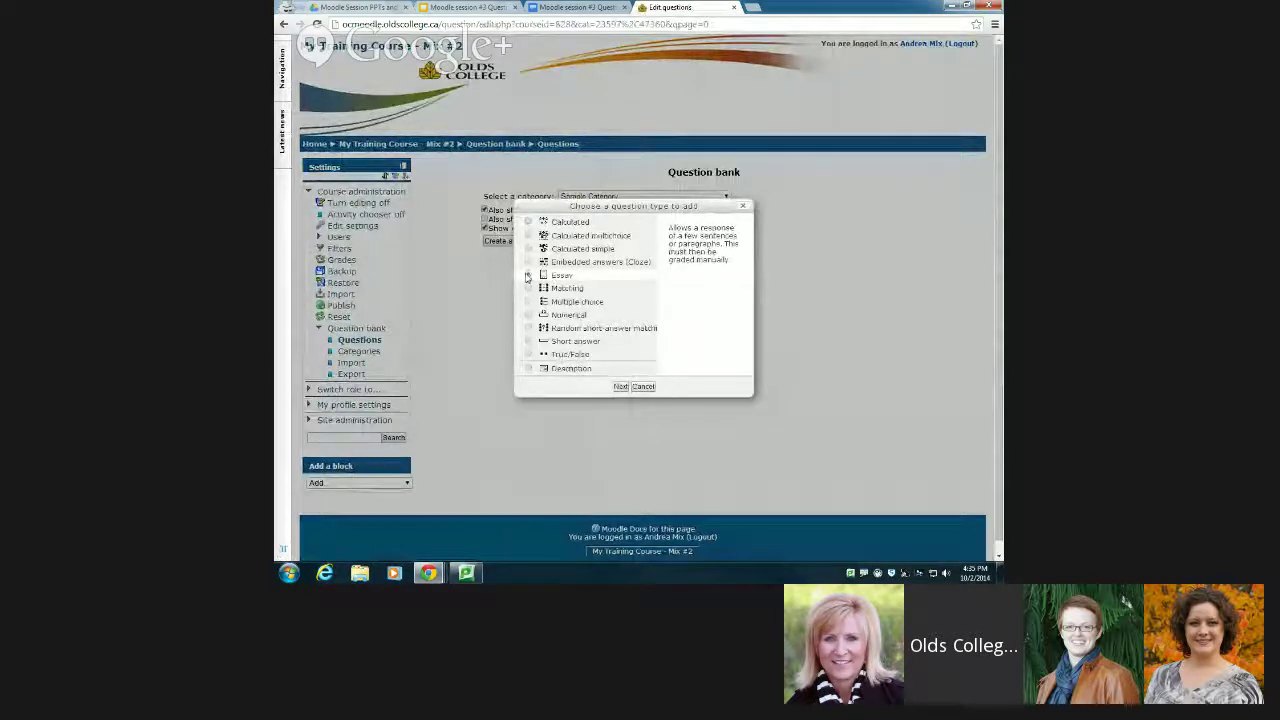
{"action": "left_click", "coordinate": [622, 387]}
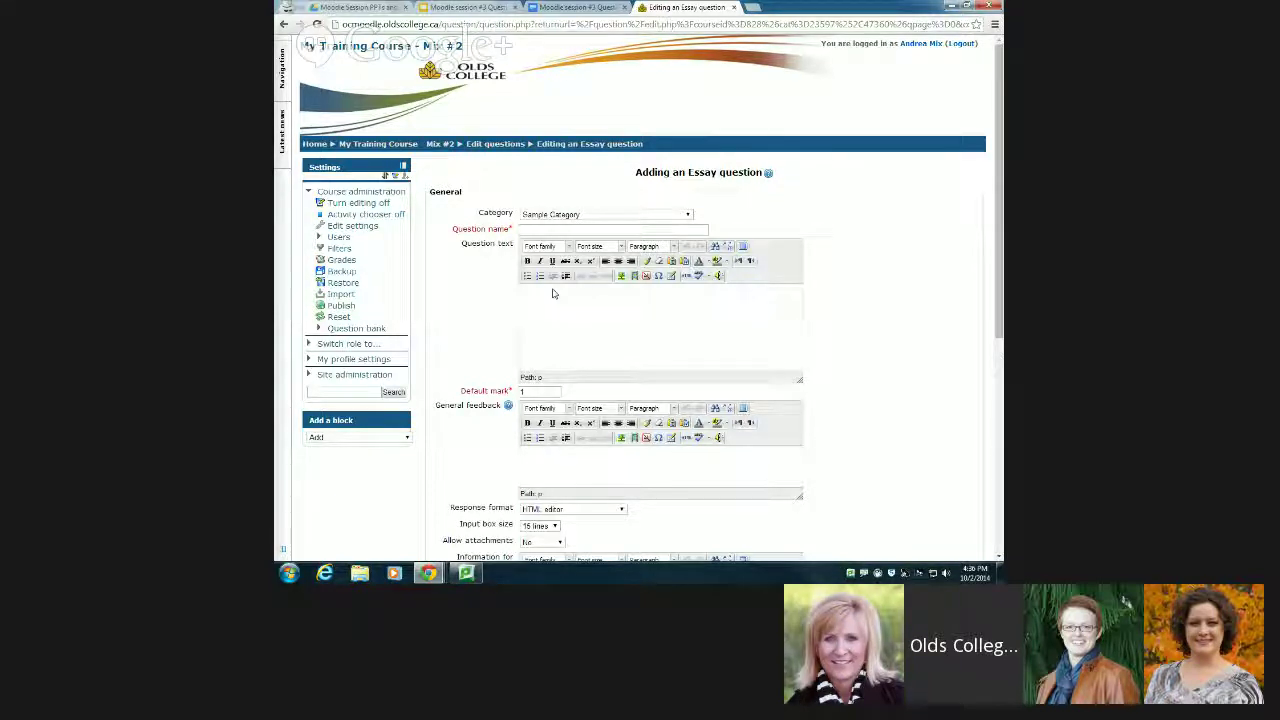
Examine the Essay question's text, mark, feedback, response format, attachment, grader information and tag settings, and cancel the form.
{"action": "scroll", "coordinate": [552, 293], "scroll_direction": "down", "scroll_amount": 1}
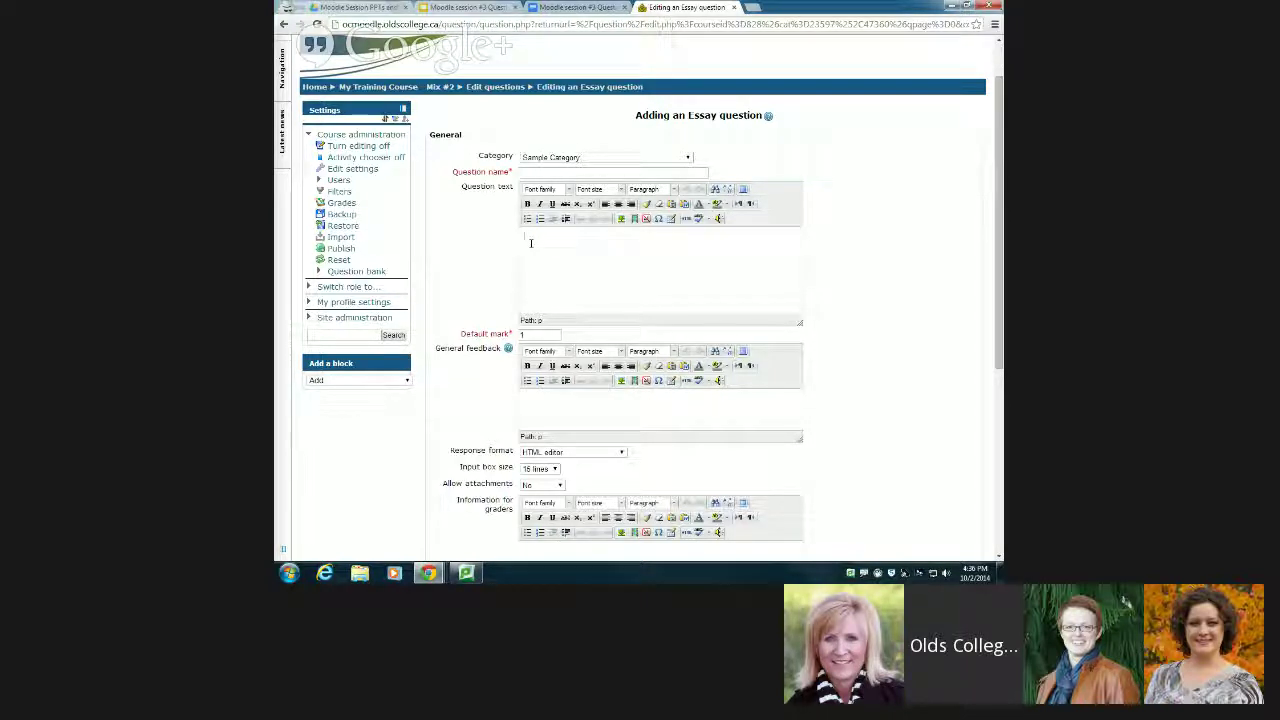
{"action": "scroll", "coordinate": [532, 283], "scroll_direction": "down", "scroll_amount": 1}
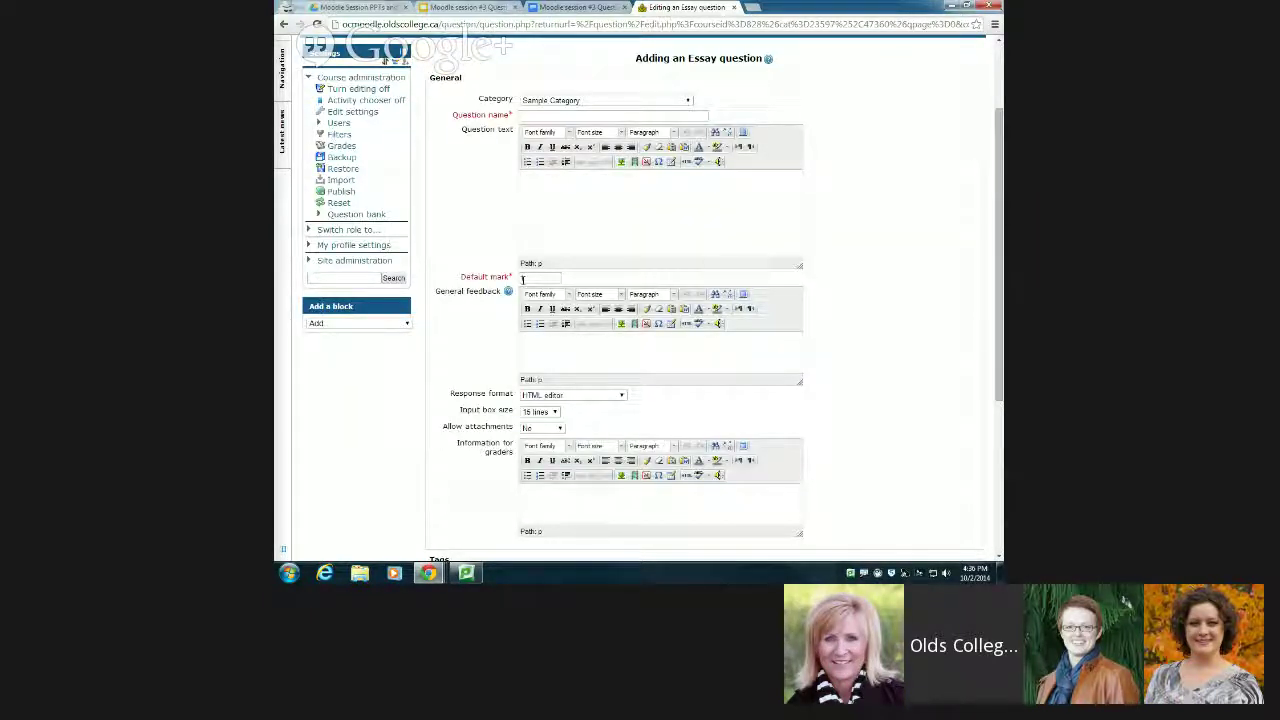
{"action": "scroll", "coordinate": [535, 290], "scroll_direction": "down", "scroll_amount": 1}
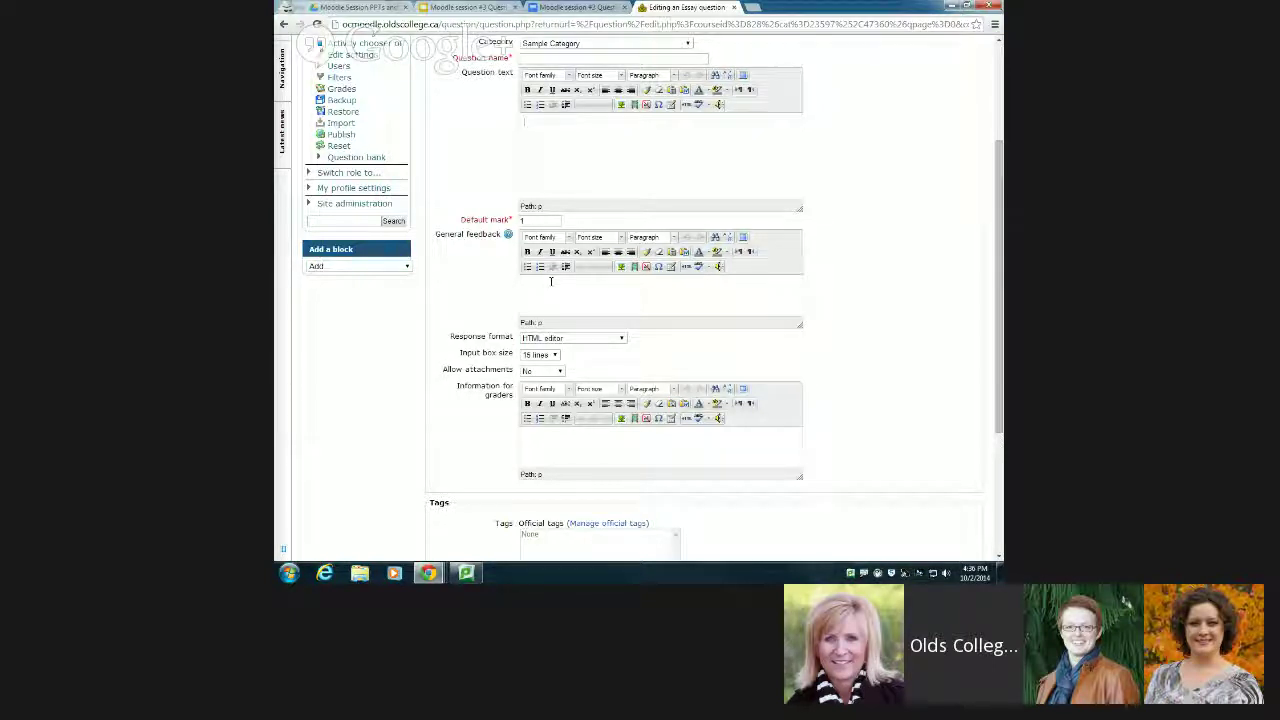
{"action": "scroll", "coordinate": [550, 281], "scroll_direction": "down", "scroll_amount": 3}
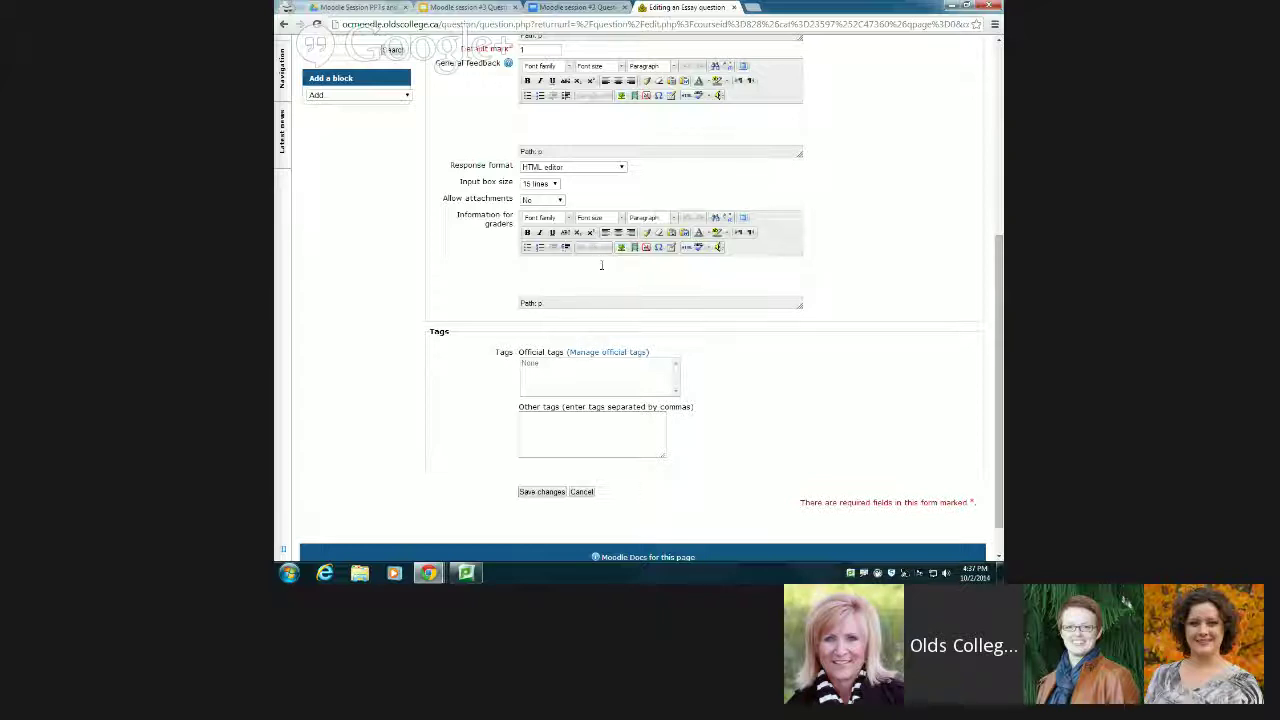
{"action": "scroll", "coordinate": [601, 265], "scroll_direction": "down", "scroll_amount": 1}
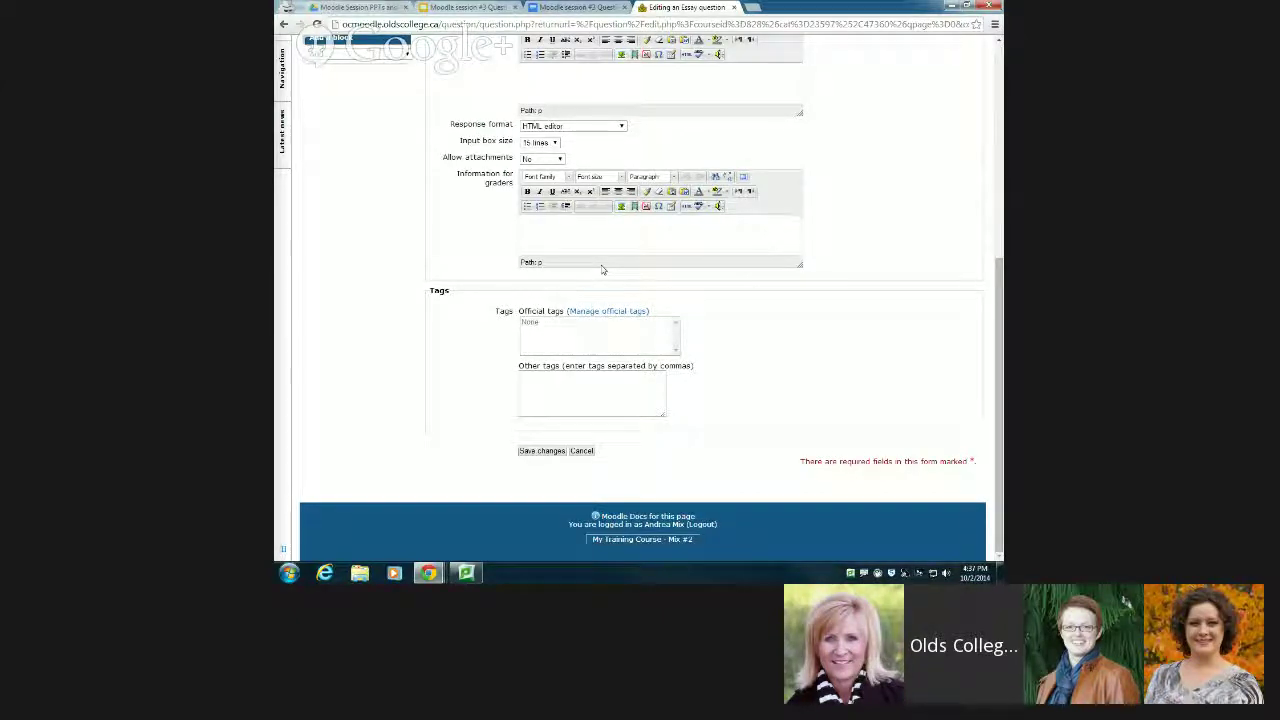
{"action": "scroll", "coordinate": [601, 268], "scroll_direction": "up", "scroll_amount": 10}
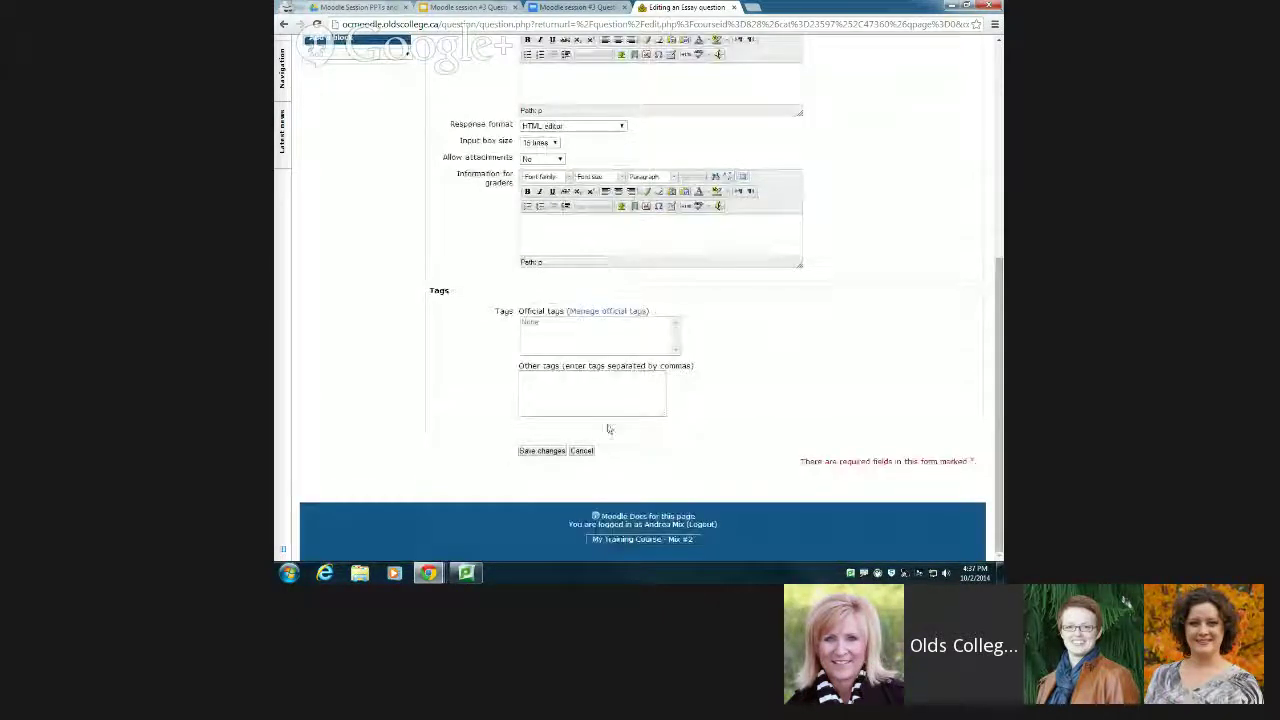
{"action": "left_click", "coordinate": [583, 450]}
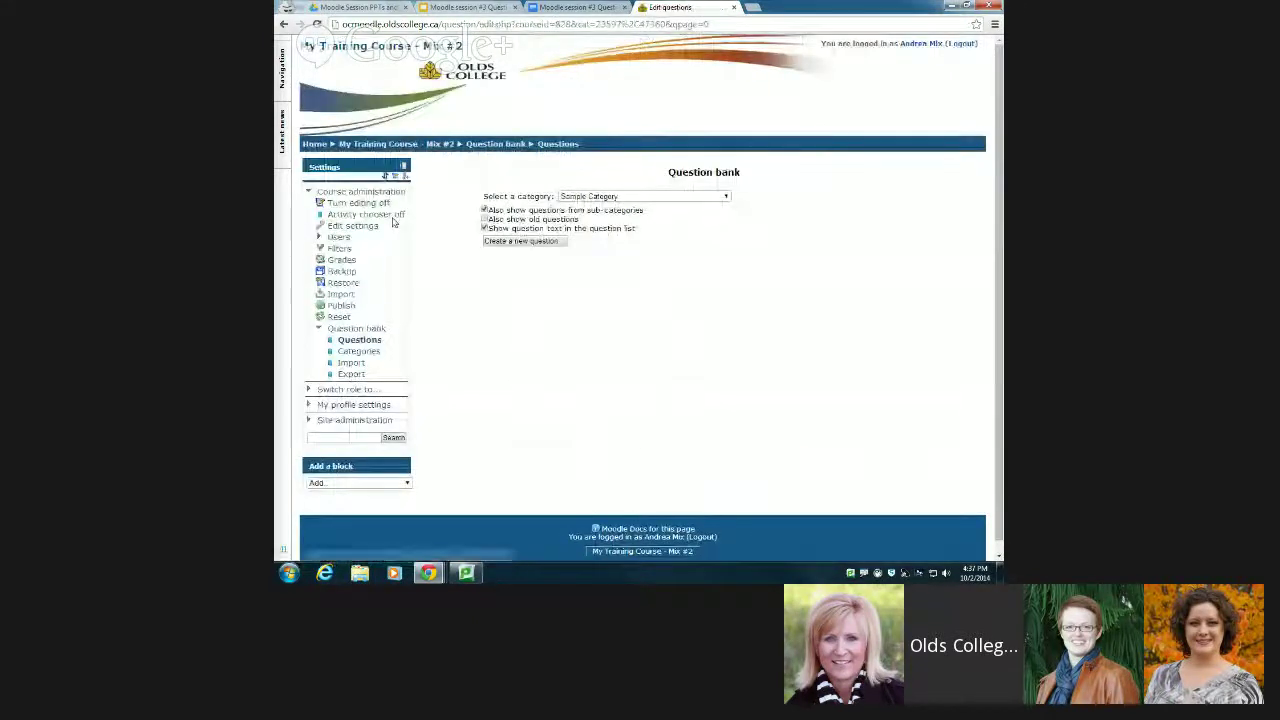
Create a new Matching question in the Sample Category.
{"action": "left_click", "coordinate": [544, 245]}
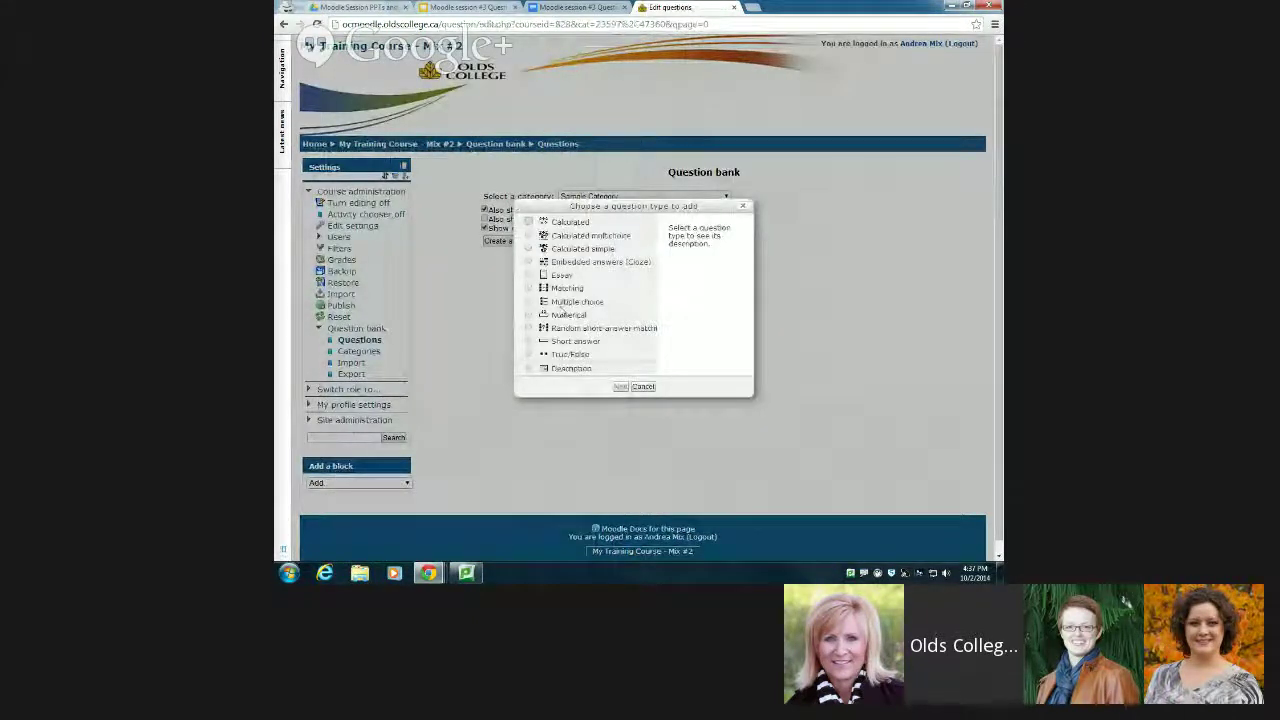
{"action": "left_click", "coordinate": [552, 289]}
{"action": "left_click", "coordinate": [620, 387]}
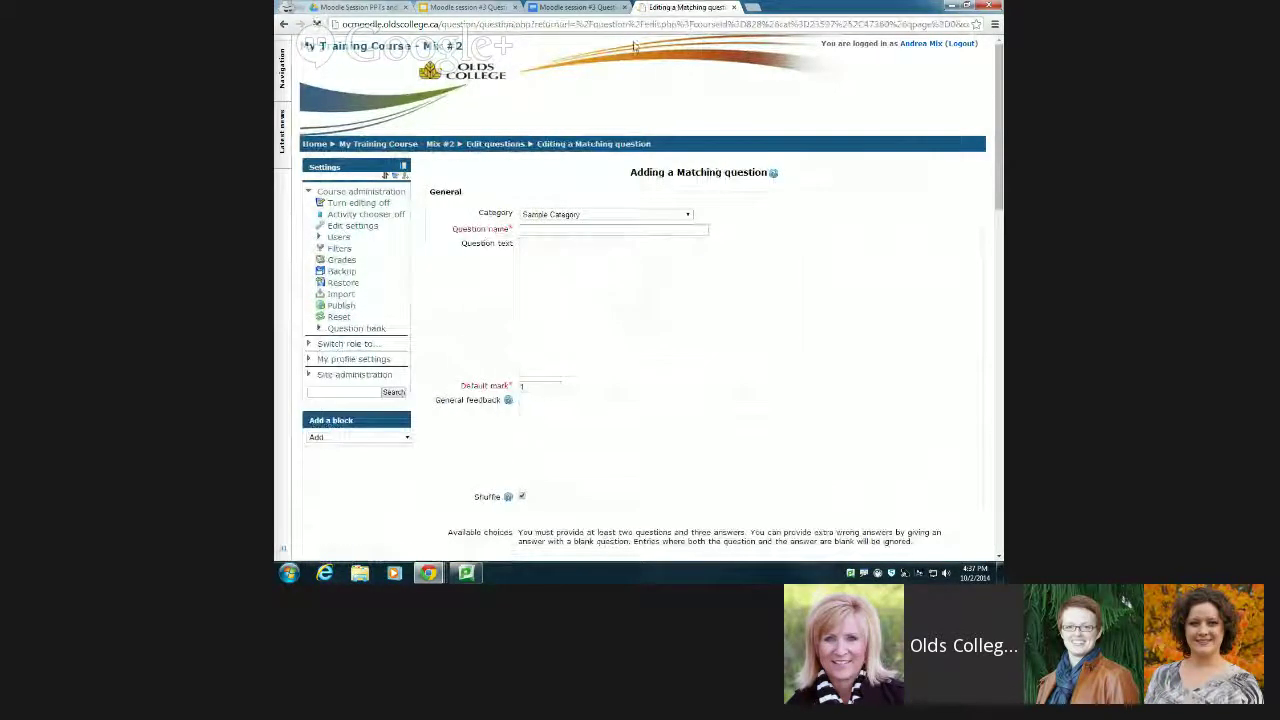
Examine the Matching question's question-and-answer pairs, combined feedback, multiple-tries penalty, hints and tags, and cancel the form.
{"action": "scroll", "coordinate": [640, 340], "scroll_direction": "down", "scroll_amount": 3}
{"action": "scroll", "coordinate": [650, 338], "scroll_direction": "down", "scroll_amount": 2}
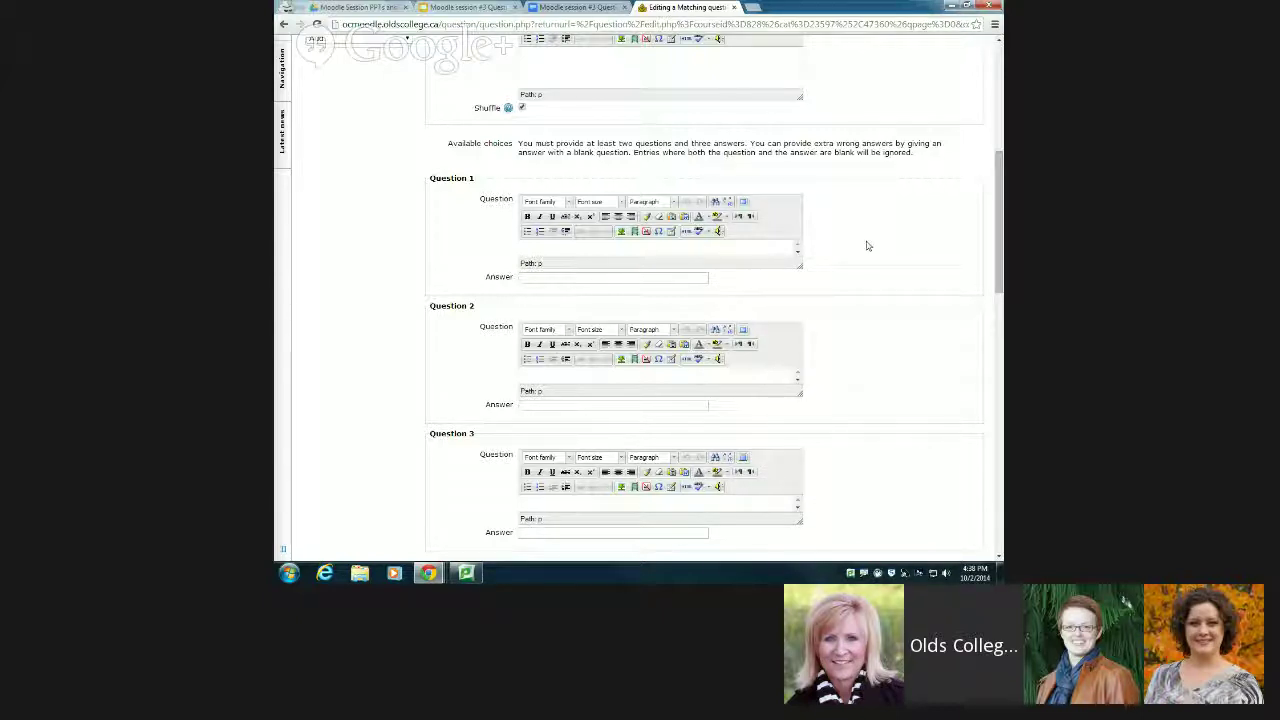
{"action": "scroll", "coordinate": [868, 246], "scroll_direction": "down", "scroll_amount": 5}
{"action": "scroll", "coordinate": [547, 248], "scroll_direction": "down", "scroll_amount": 5}
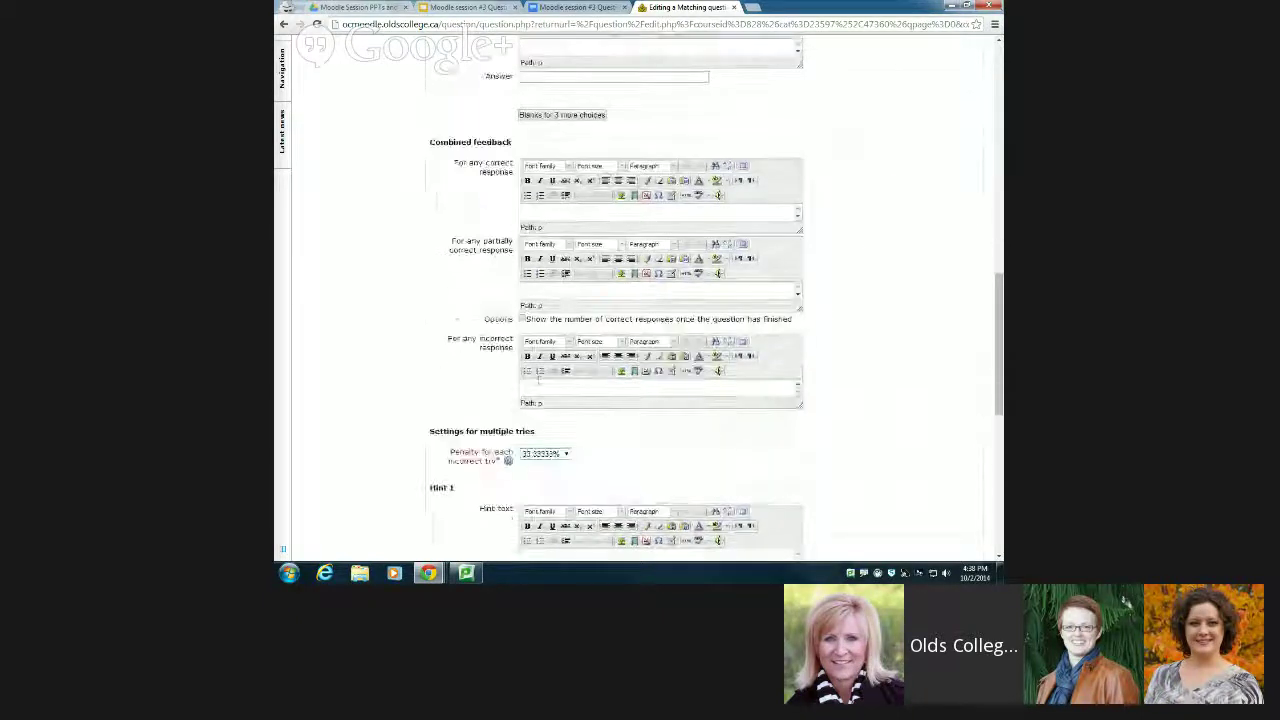
{"action": "scroll", "coordinate": [455, 261], "scroll_direction": "down", "scroll_amount": 3}
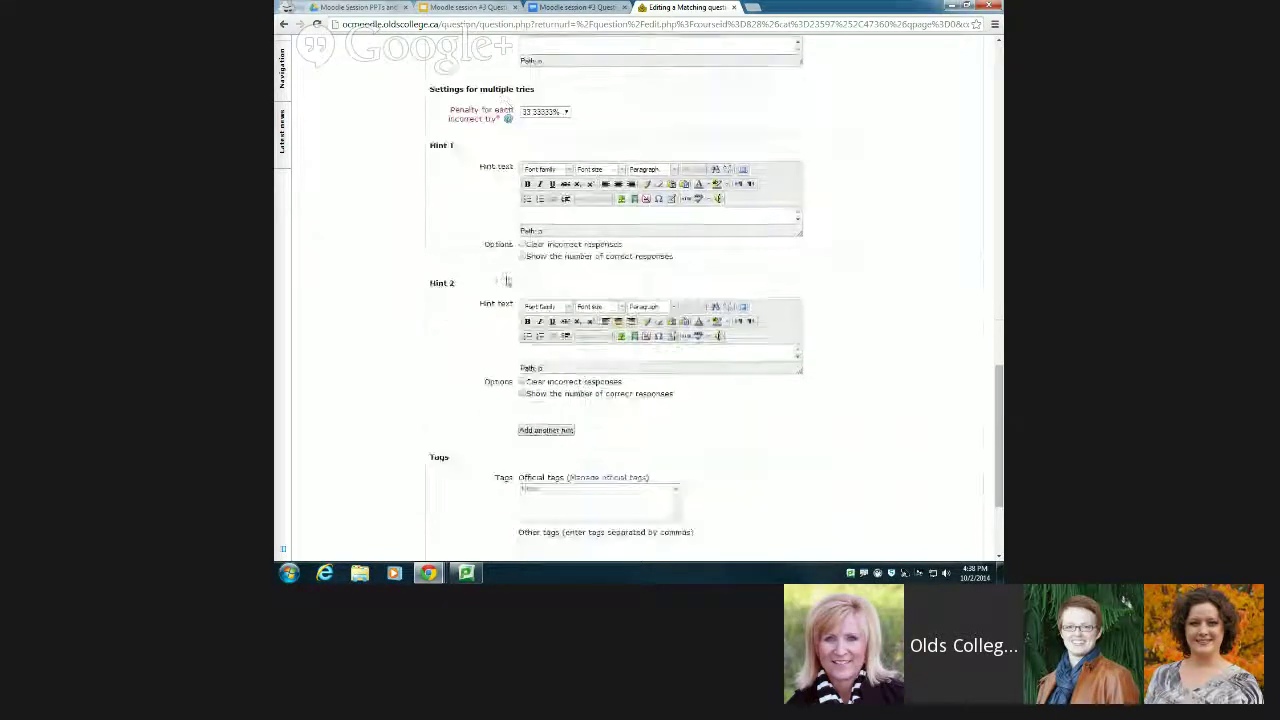
{"action": "scroll", "coordinate": [427, 309], "scroll_direction": "down", "scroll_amount": 3}
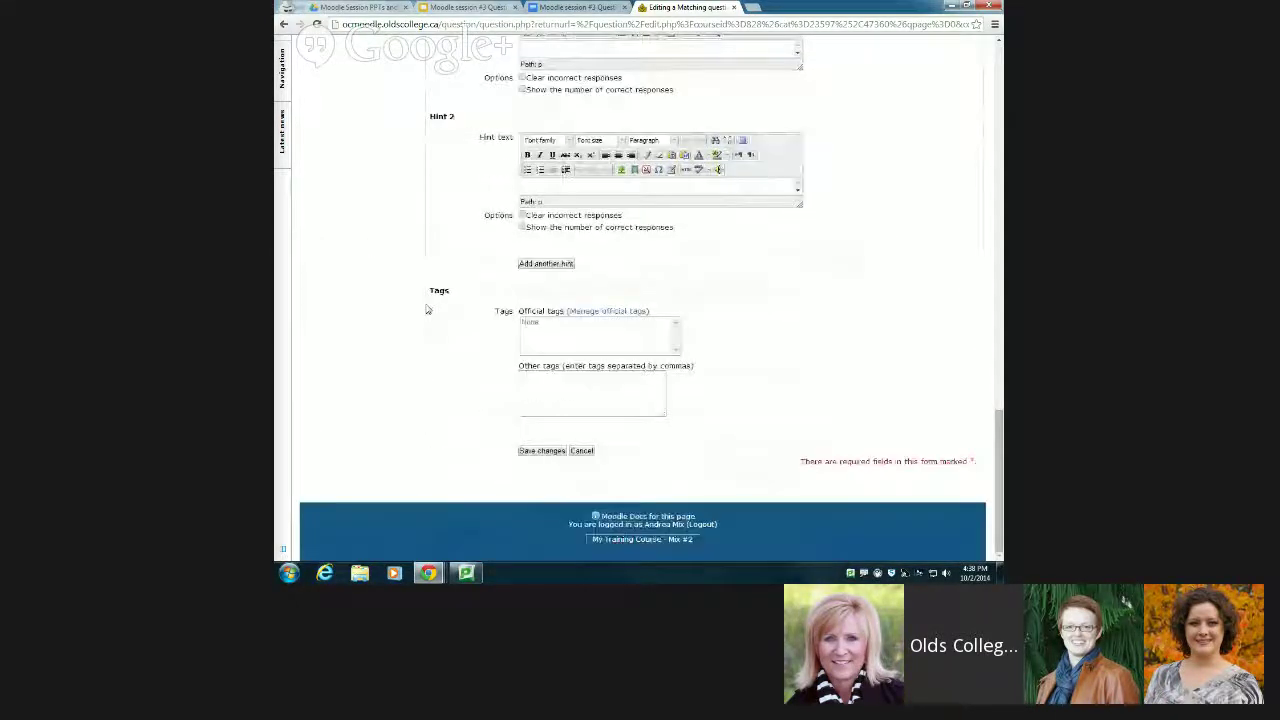
{"action": "left_click", "coordinate": [583, 451]}
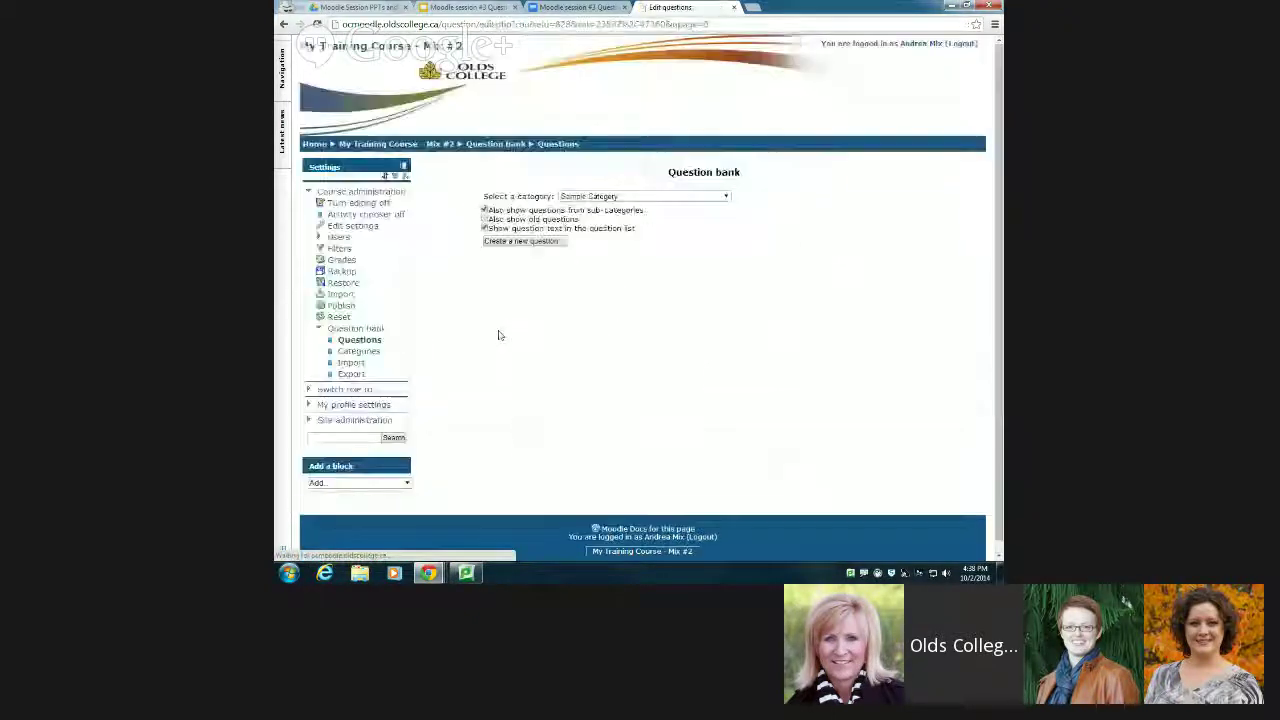
Create a new True/False question in the Sample Category.
{"action": "left_click", "coordinate": [528, 242]}
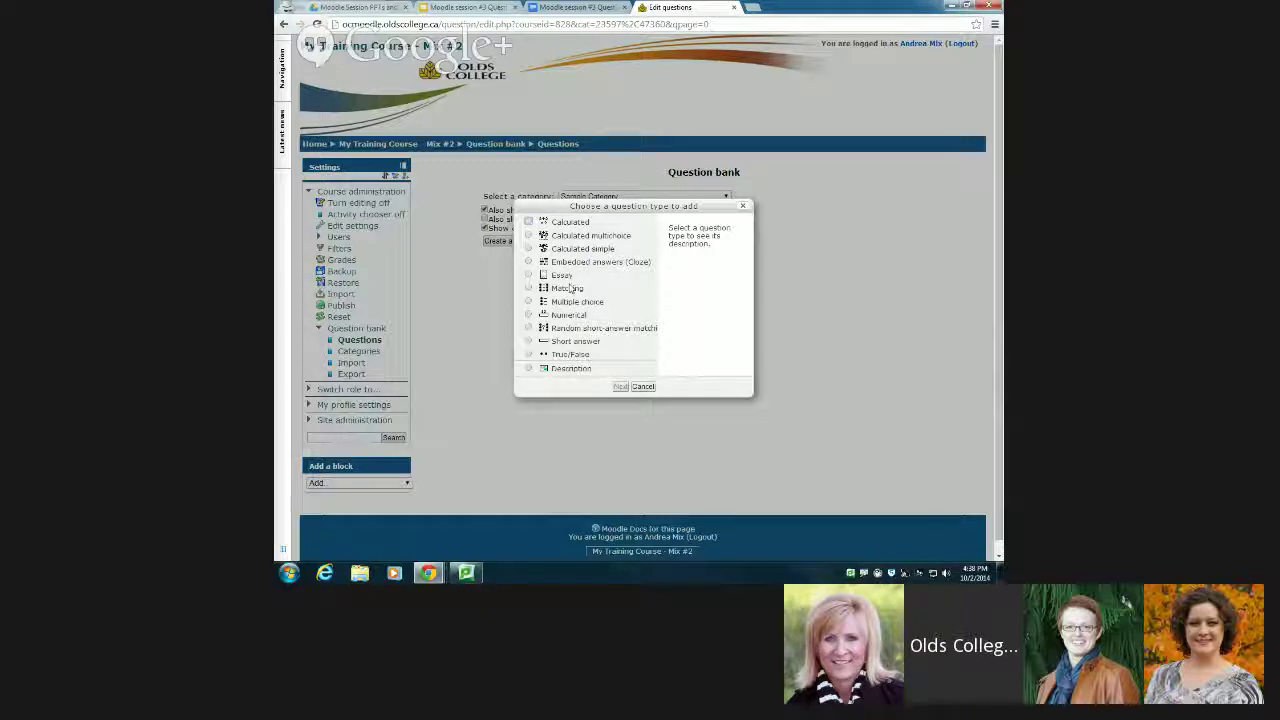
{"action": "left_click", "coordinate": [570, 355]}
{"action": "left_click", "coordinate": [571, 368]}
{"action": "left_click", "coordinate": [620, 386]}
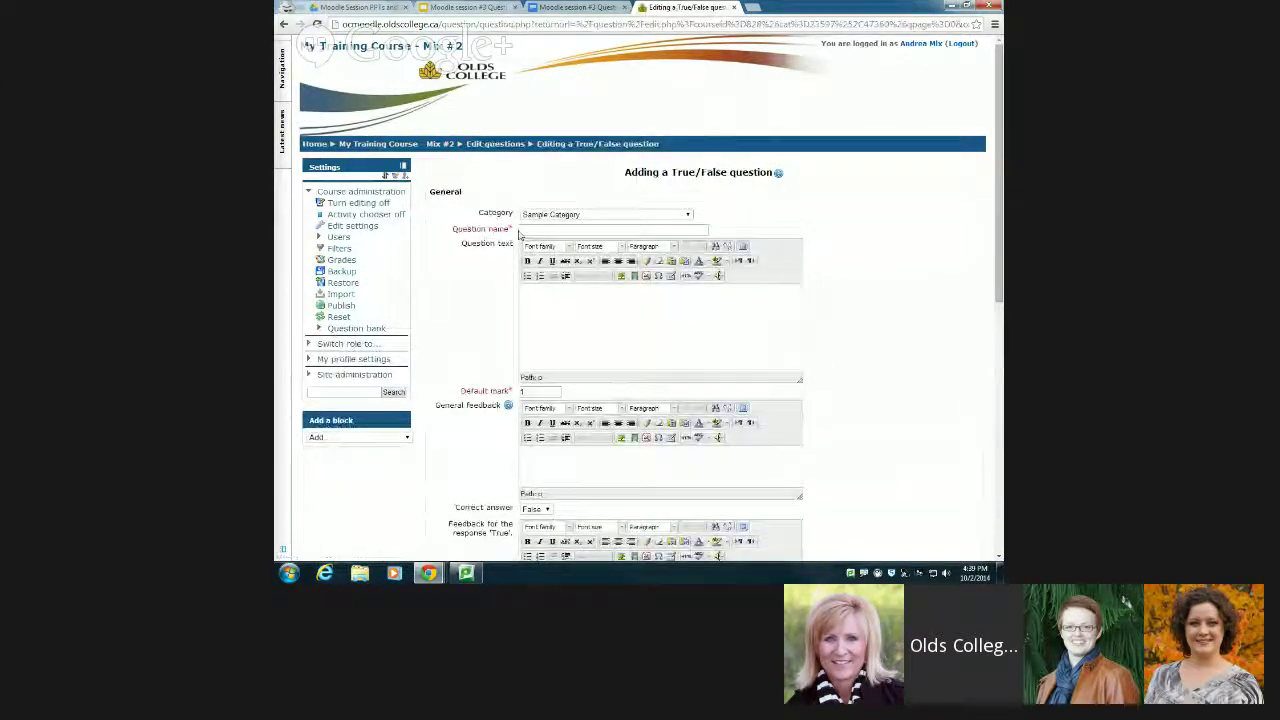
Examine the True/False question's correct answer, response feedback, multiple-tries penalty and tag settings, and cancel the form.
{"action": "scroll", "coordinate": [617, 318], "scroll_direction": "down", "scroll_amount": 4}
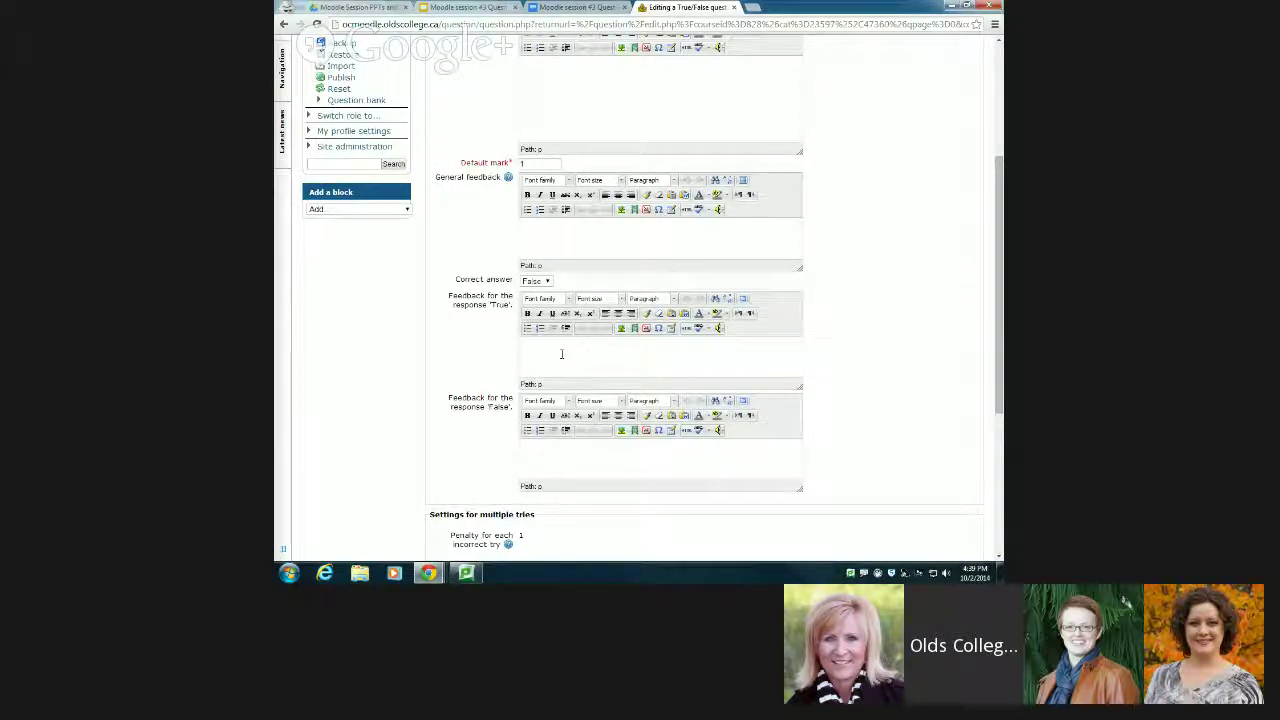
{"action": "scroll", "coordinate": [561, 354], "scroll_direction": "down", "scroll_amount": 5}
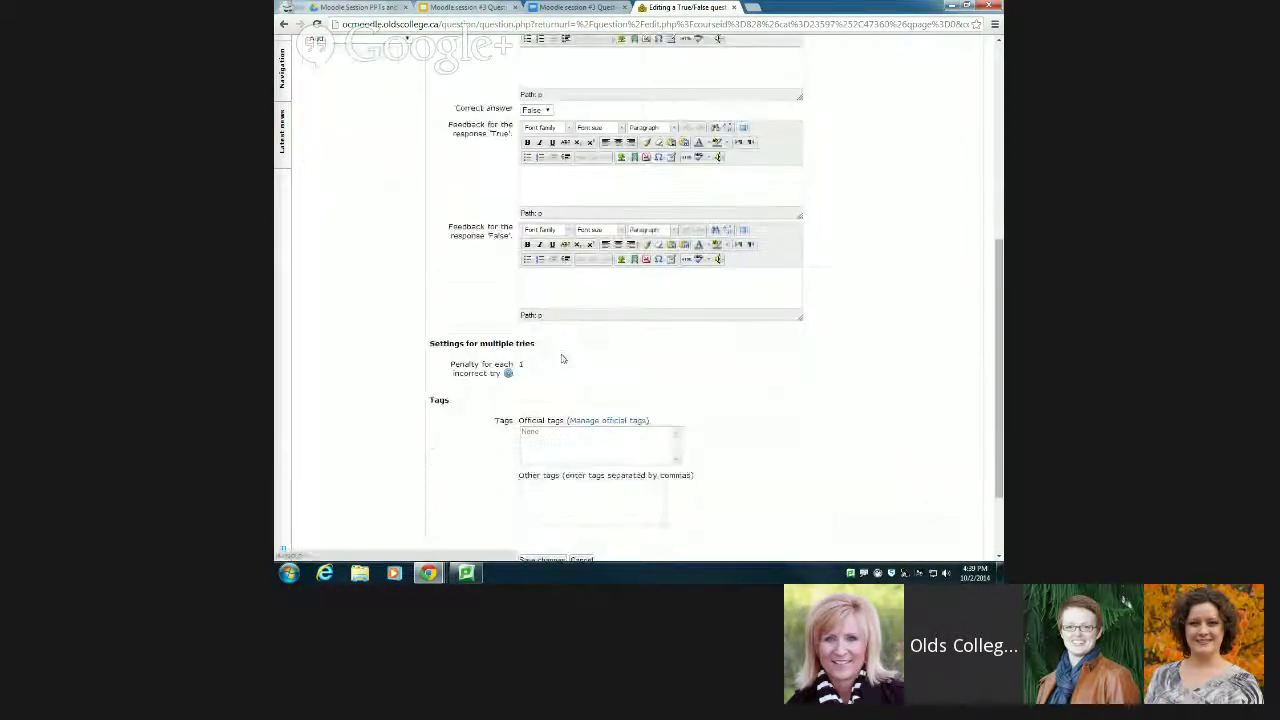
{"action": "scroll", "coordinate": [561, 366], "scroll_direction": "up", "scroll_amount": 5}
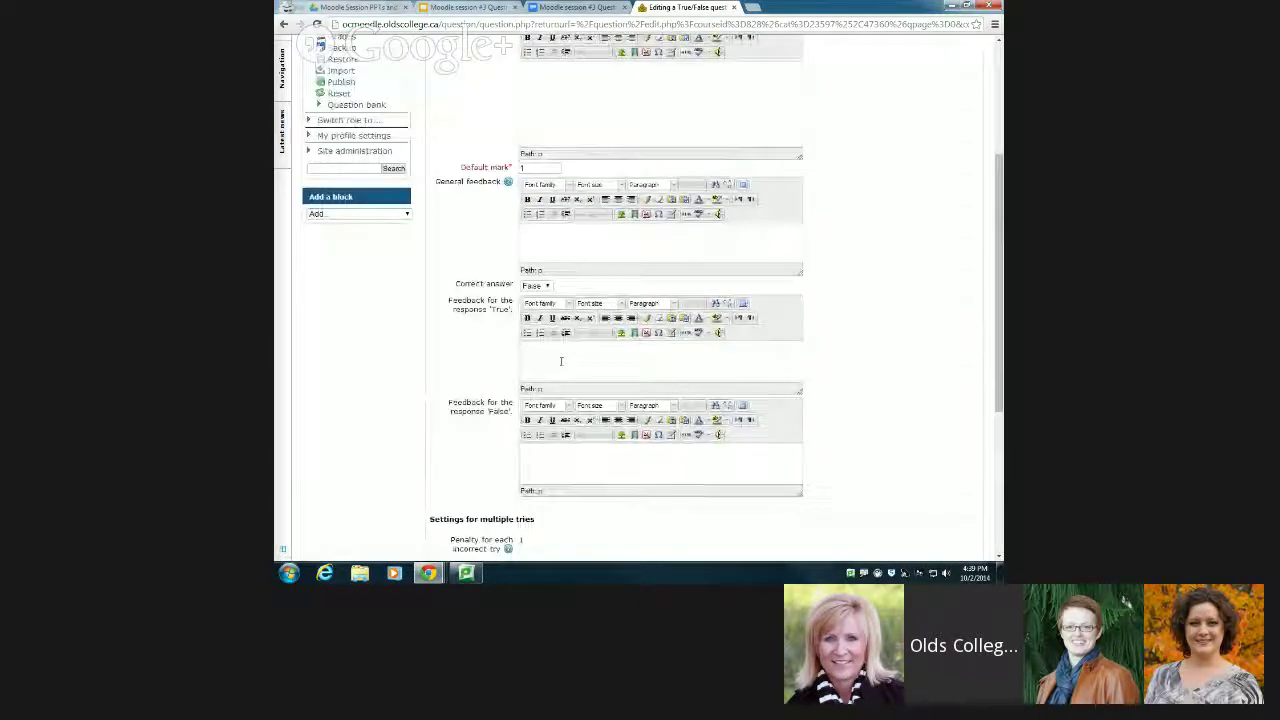
{"action": "scroll", "coordinate": [560, 360], "scroll_direction": "down", "scroll_amount": 5}
{"action": "left_click", "coordinate": [581, 450]}
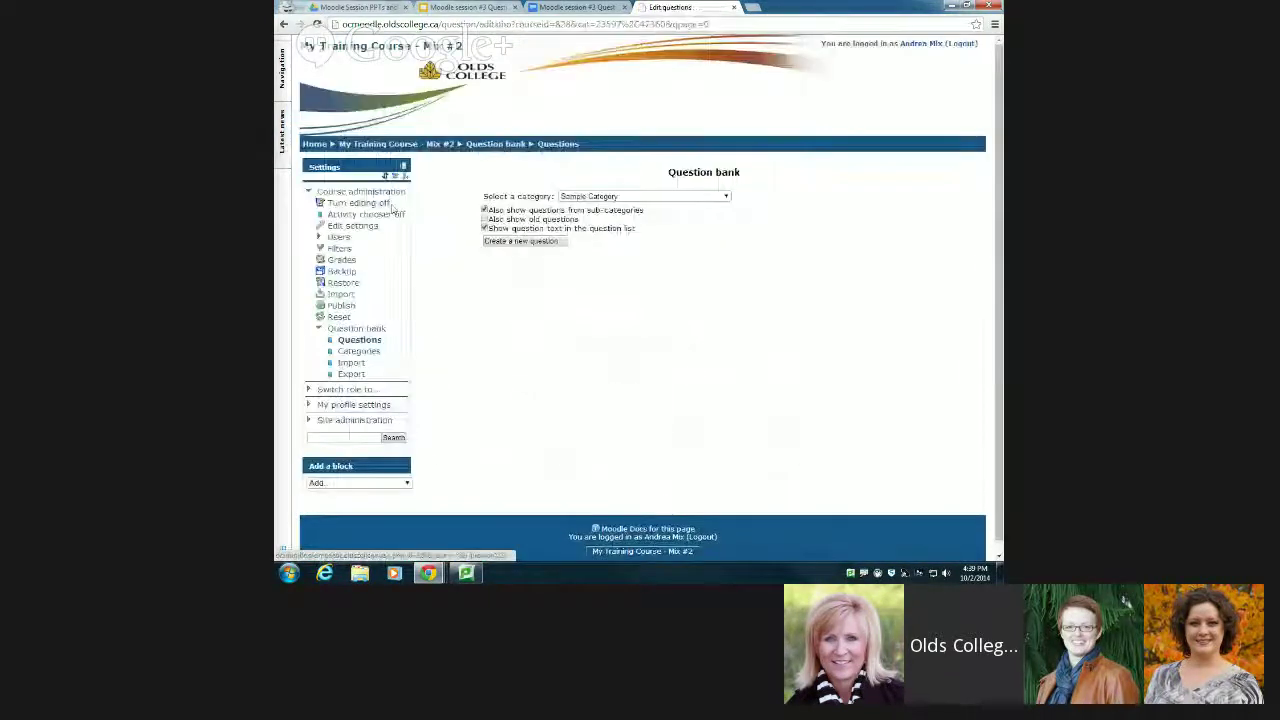
Create a new Short answer question in the Sample Category.
{"action": "left_click", "coordinate": [534, 242]}
{"action": "left_click", "coordinate": [576, 343]}
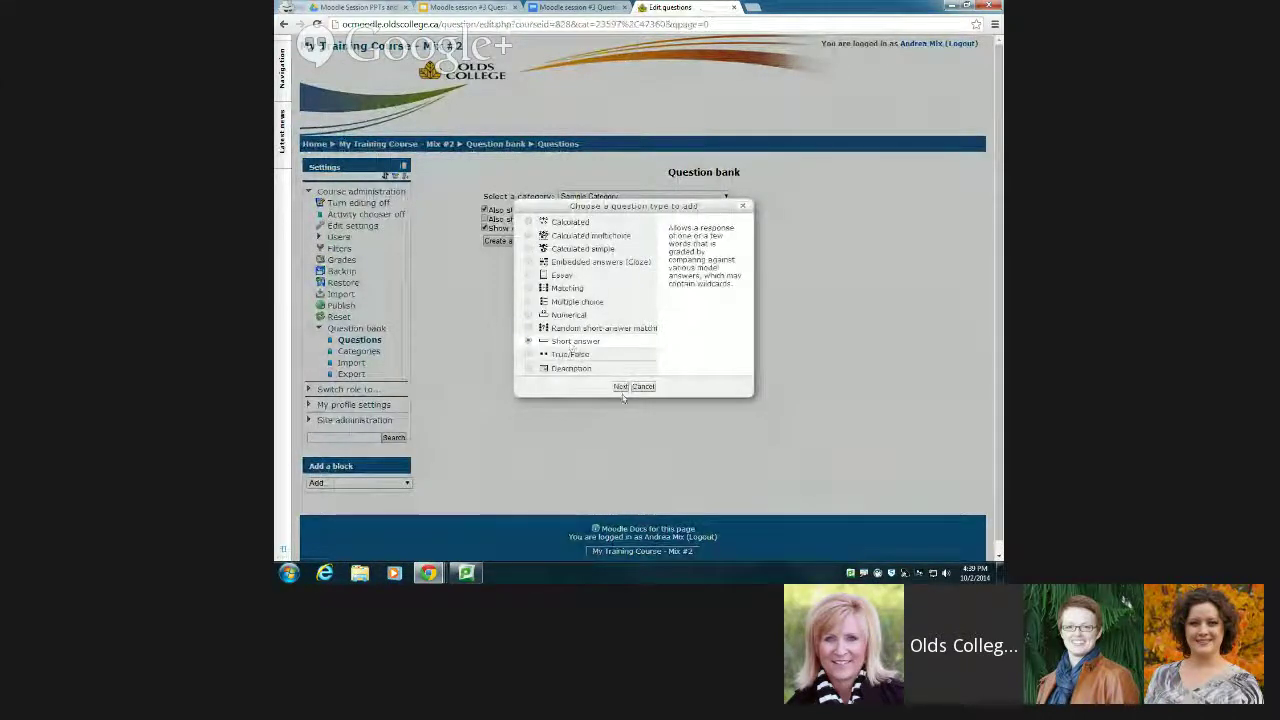
{"action": "left_click", "coordinate": [620, 386]}
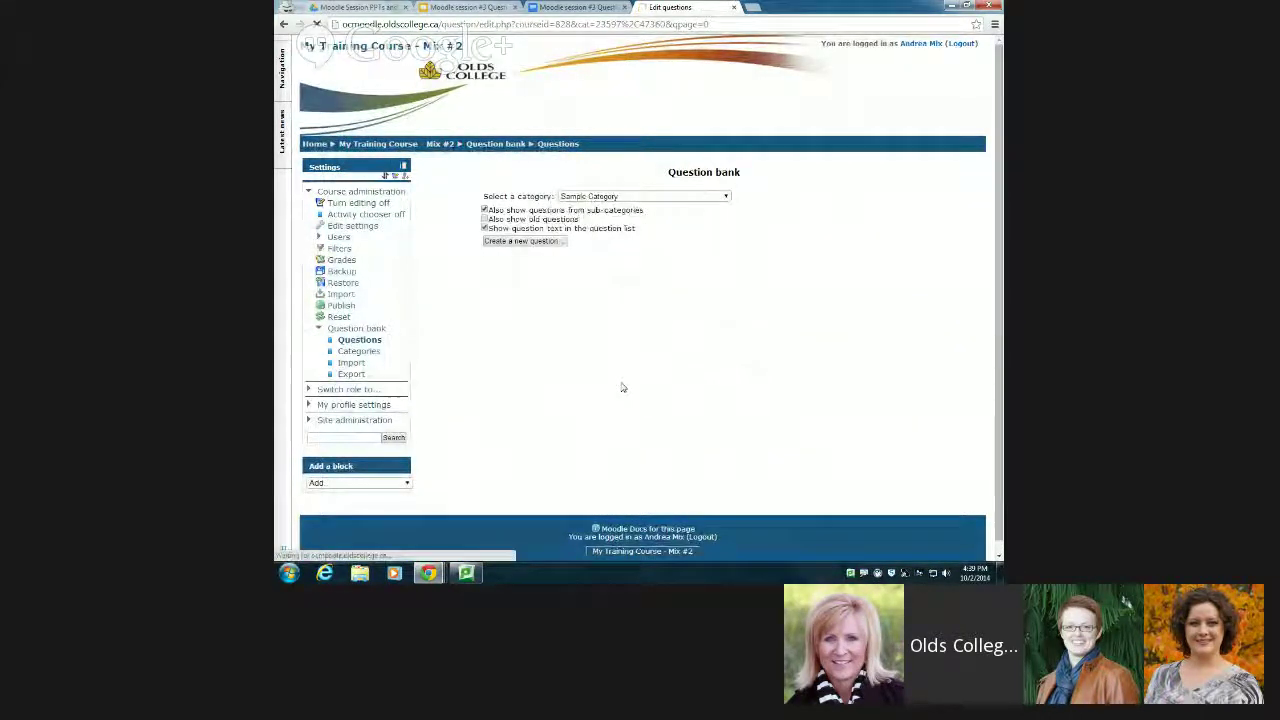
Set the grades of Answer 1 and Answer 2 to 100% so both are accepted as fully correct.
{"action": "scroll", "coordinate": [621, 388], "scroll_direction": "down", "scroll_amount": 4}
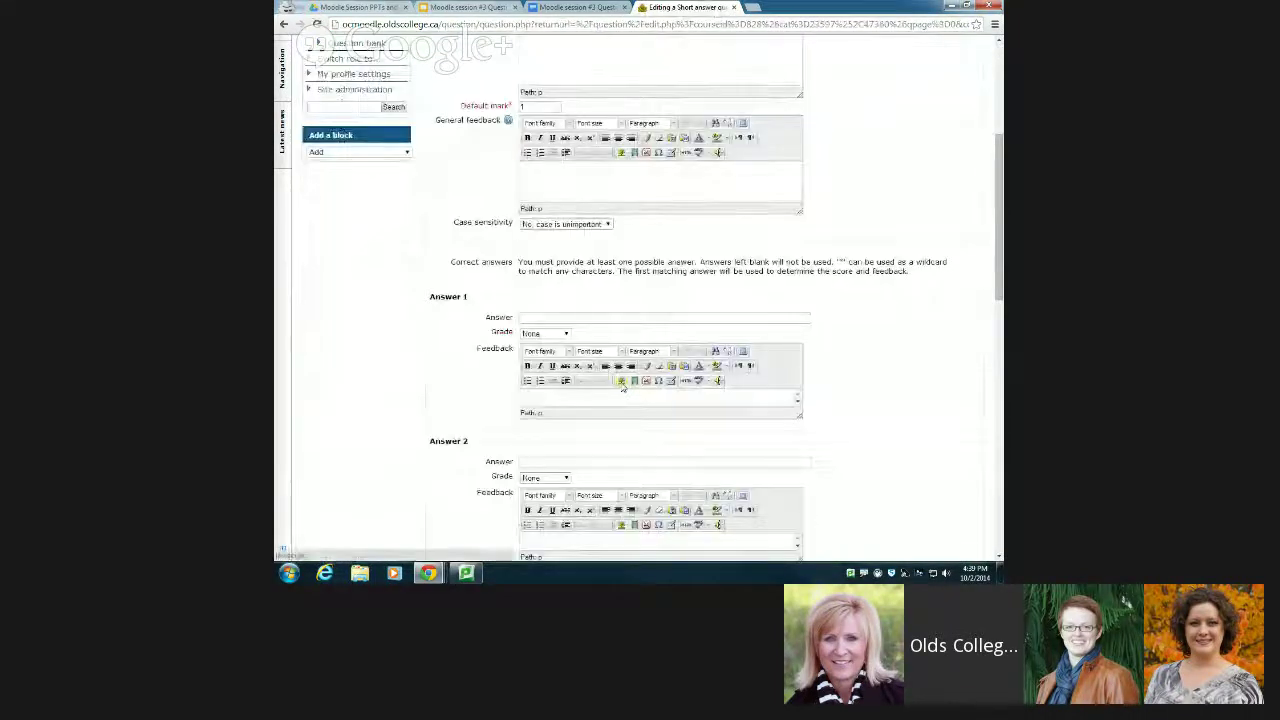
{"action": "scroll", "coordinate": [621, 388], "scroll_direction": "down", "scroll_amount": 1}
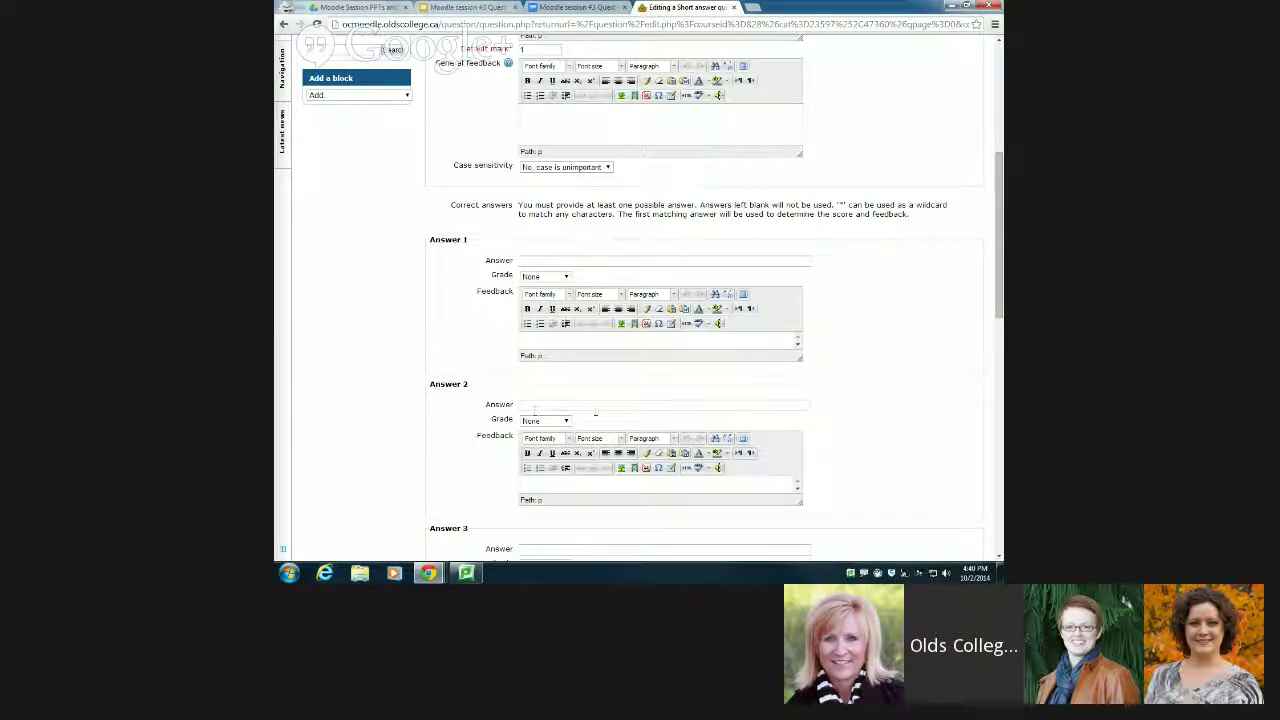
{"action": "scroll", "coordinate": [596, 415], "scroll_direction": "down", "scroll_amount": 1}
{"action": "left_click", "coordinate": [545, 219]}
{"action": "left_click", "coordinate": [548, 242]}
{"action": "left_click", "coordinate": [548, 364]}
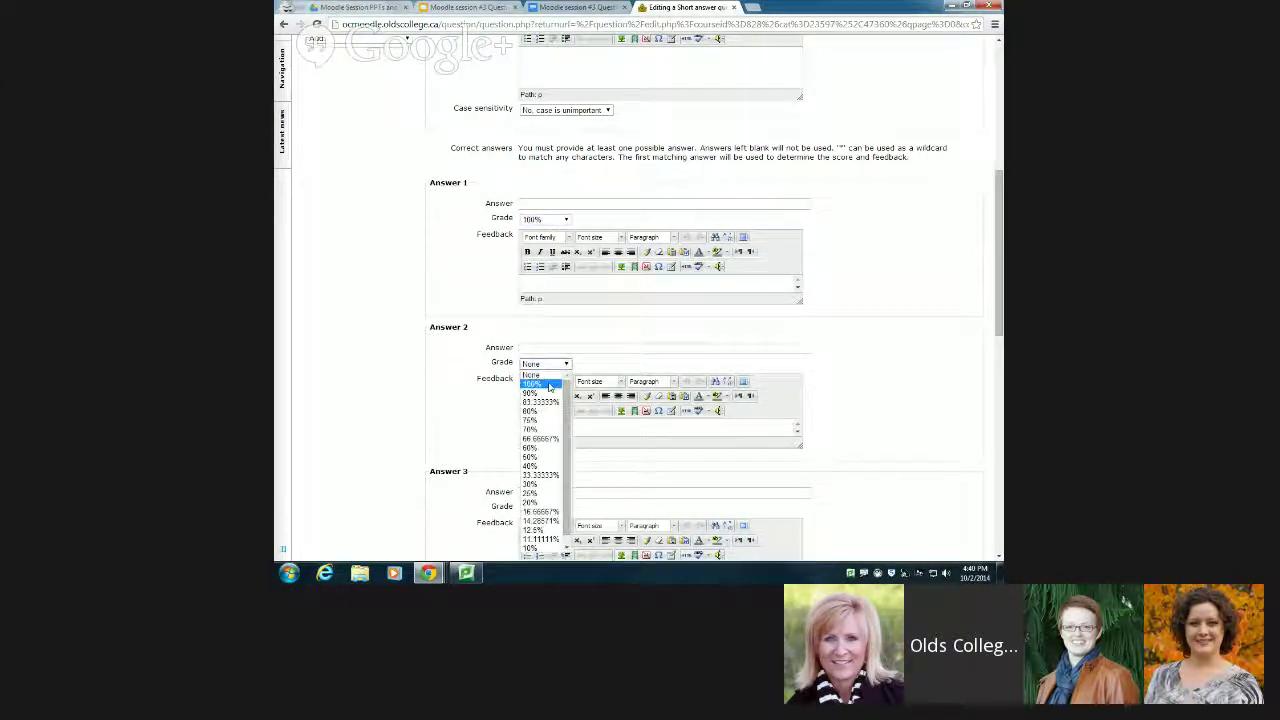
{"action": "left_click", "coordinate": [549, 384]}
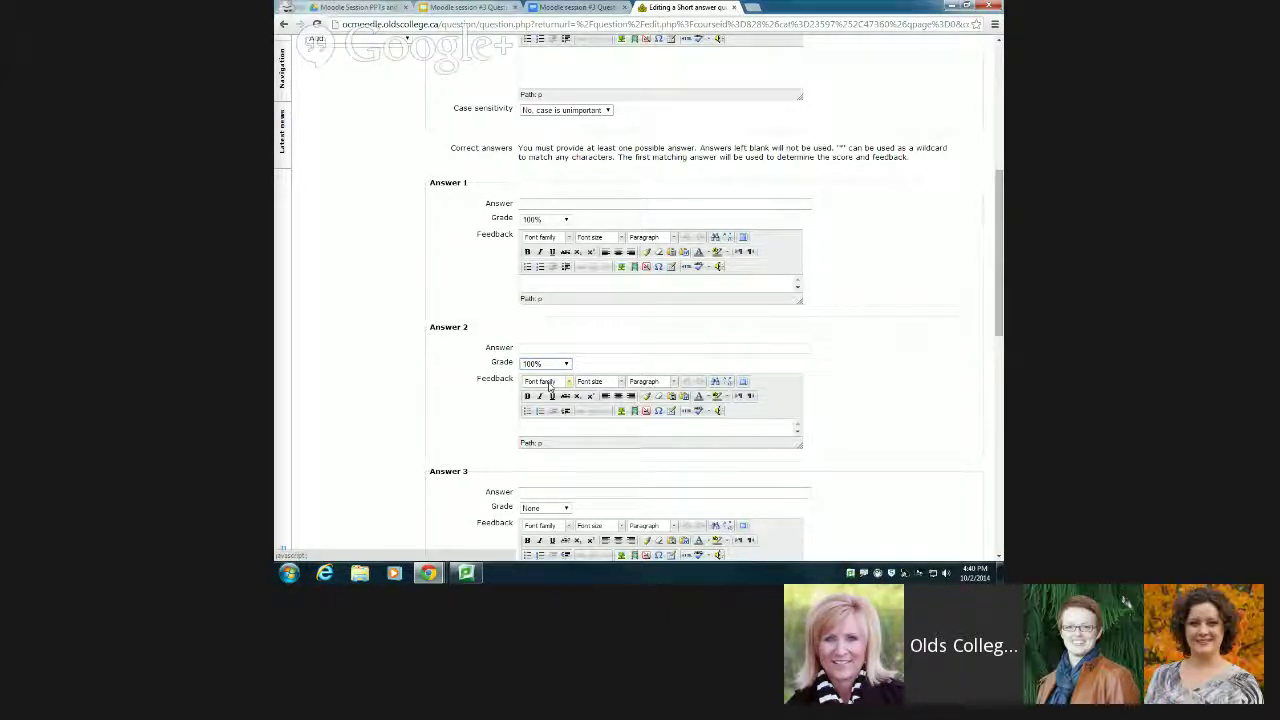
Examine the Short answer question's third answer, multiple-tries penalty and hints, and return to the case sensitivity and first answer settings.
{"action": "scroll", "coordinate": [502, 373], "scroll_direction": "down", "scroll_amount": 3}
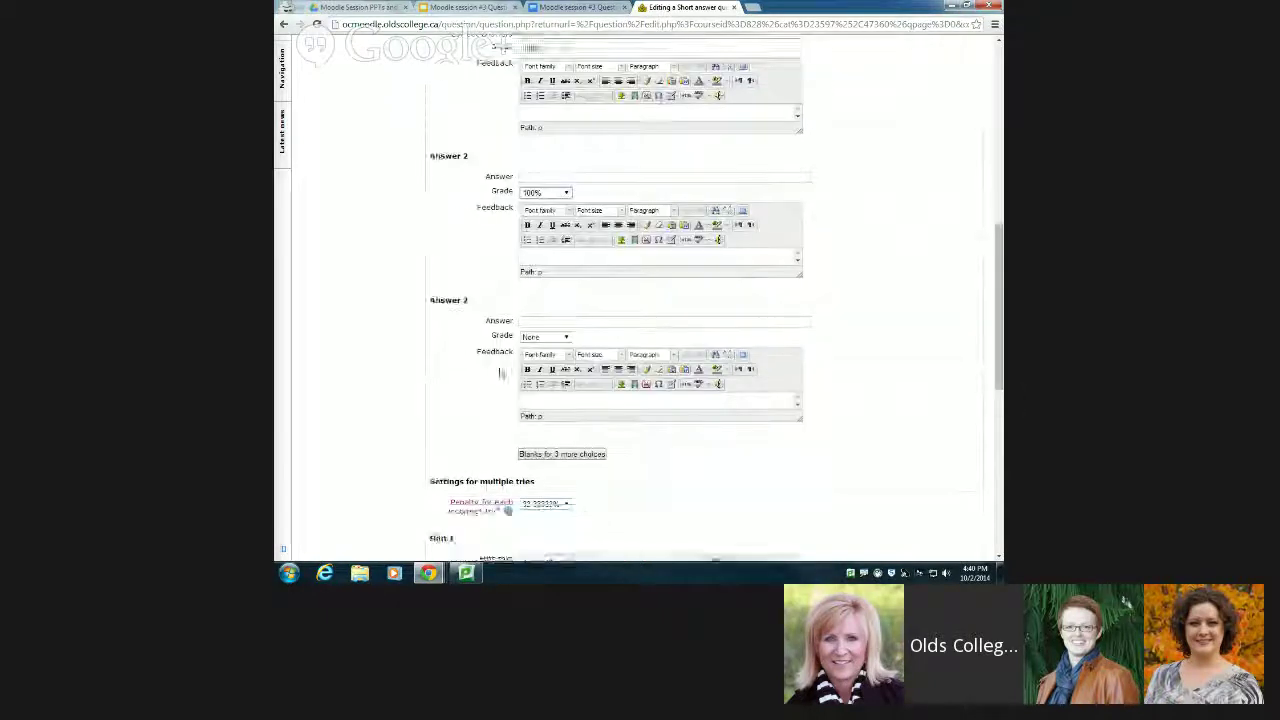
{"action": "scroll", "coordinate": [502, 373], "scroll_direction": "down", "scroll_amount": 4}
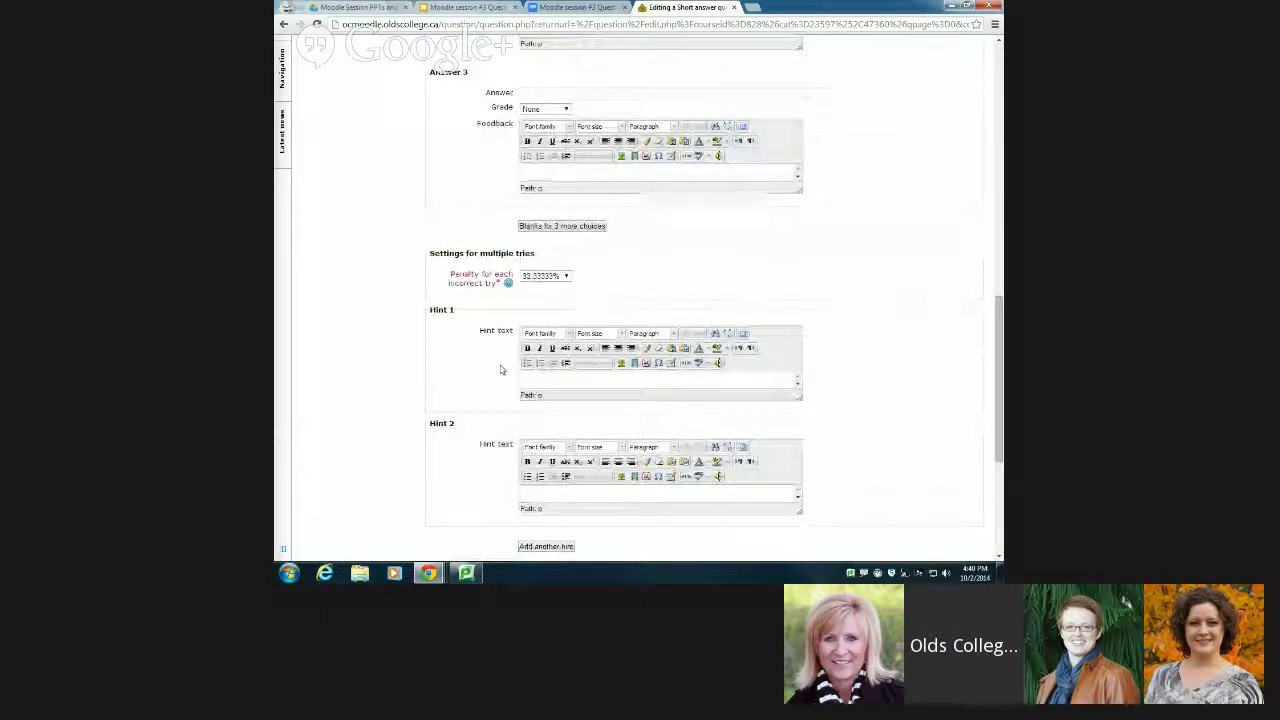
{"action": "scroll", "coordinate": [502, 370], "scroll_direction": "up", "scroll_amount": 8}
{"action": "scroll", "coordinate": [502, 370], "scroll_direction": "up", "scroll_amount": 1}
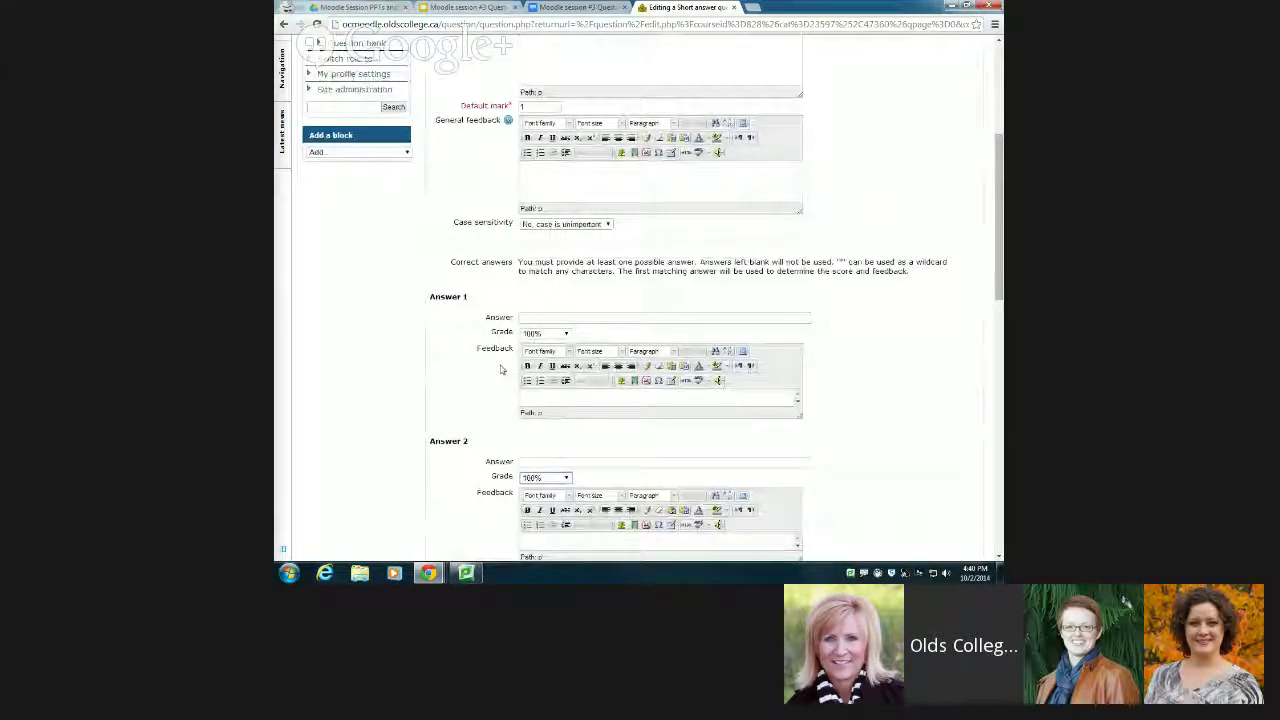
Cancel the Short answer question form and return to the course's main page.
{"action": "scroll", "coordinate": [502, 370], "scroll_direction": "down", "scroll_amount": 14}
{"action": "left_click", "coordinate": [584, 451]}
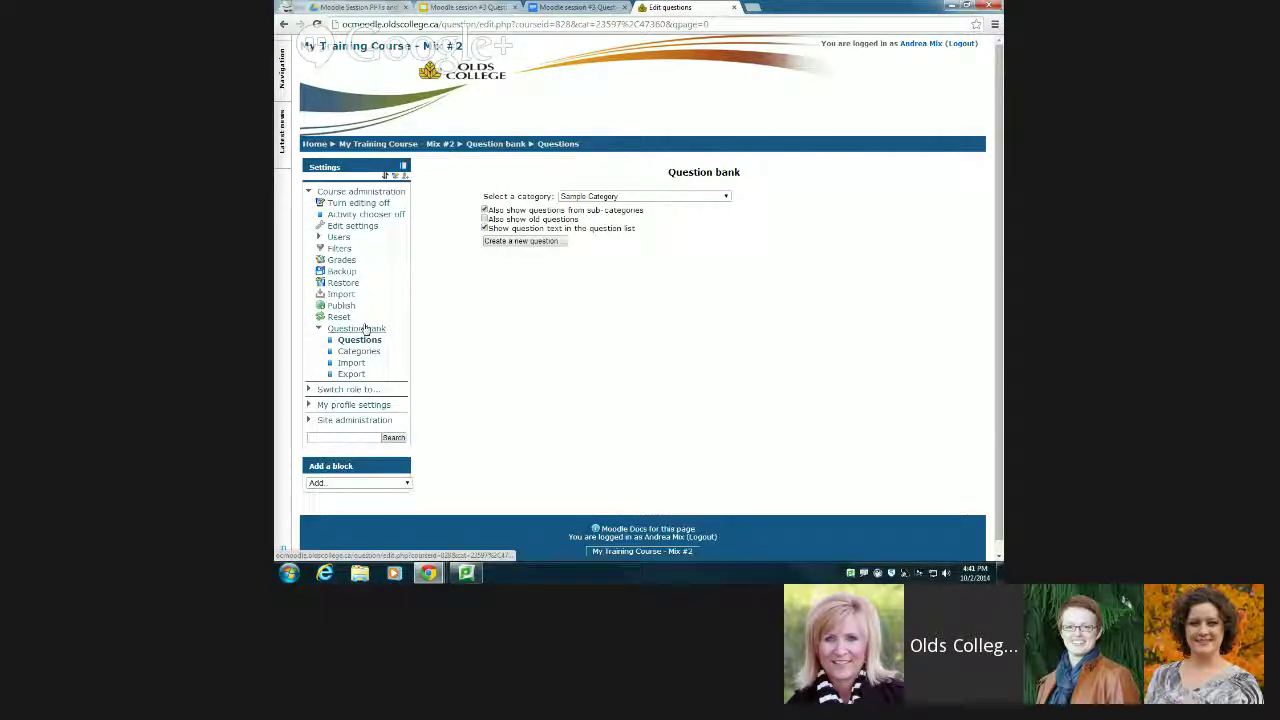
{"action": "left_click", "coordinate": [414, 146]}
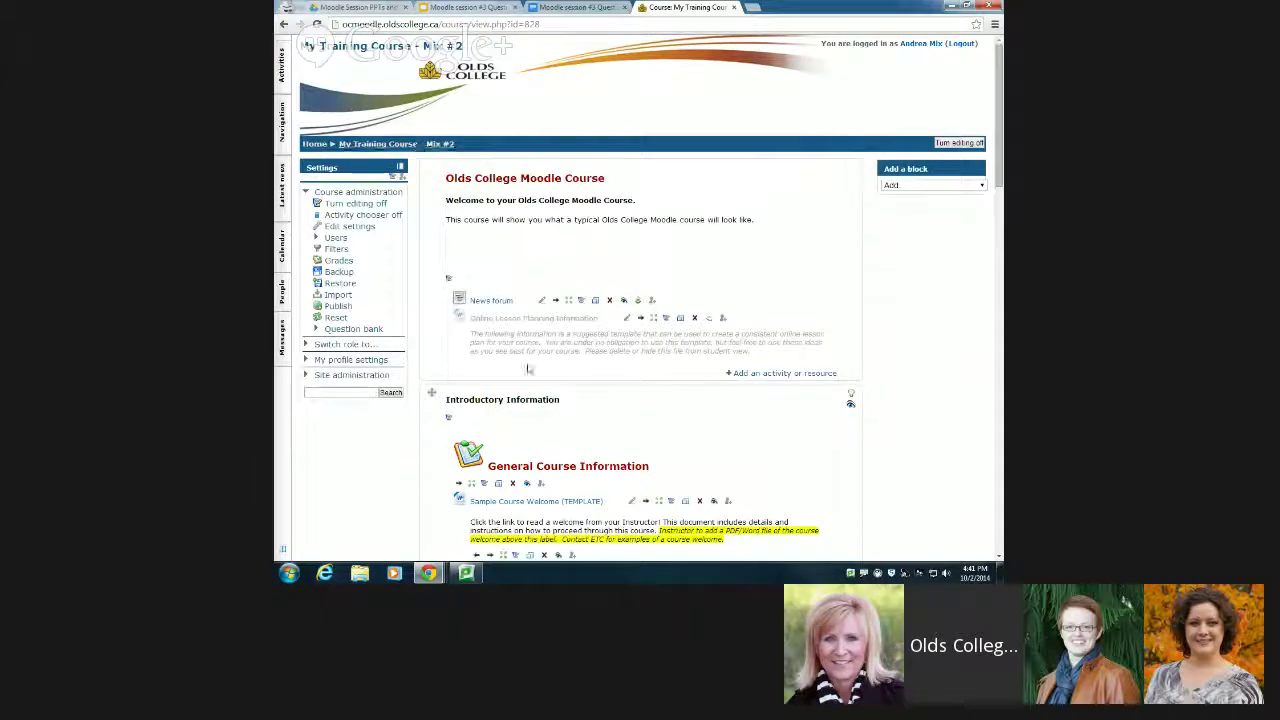
Add a new Quiz activity to Topic 8 of the course.
{"action": "scroll", "coordinate": [529, 369], "scroll_direction": "down", "scroll_amount": 12}
{"action": "scroll", "coordinate": [529, 369], "scroll_direction": "down", "scroll_amount": 3}
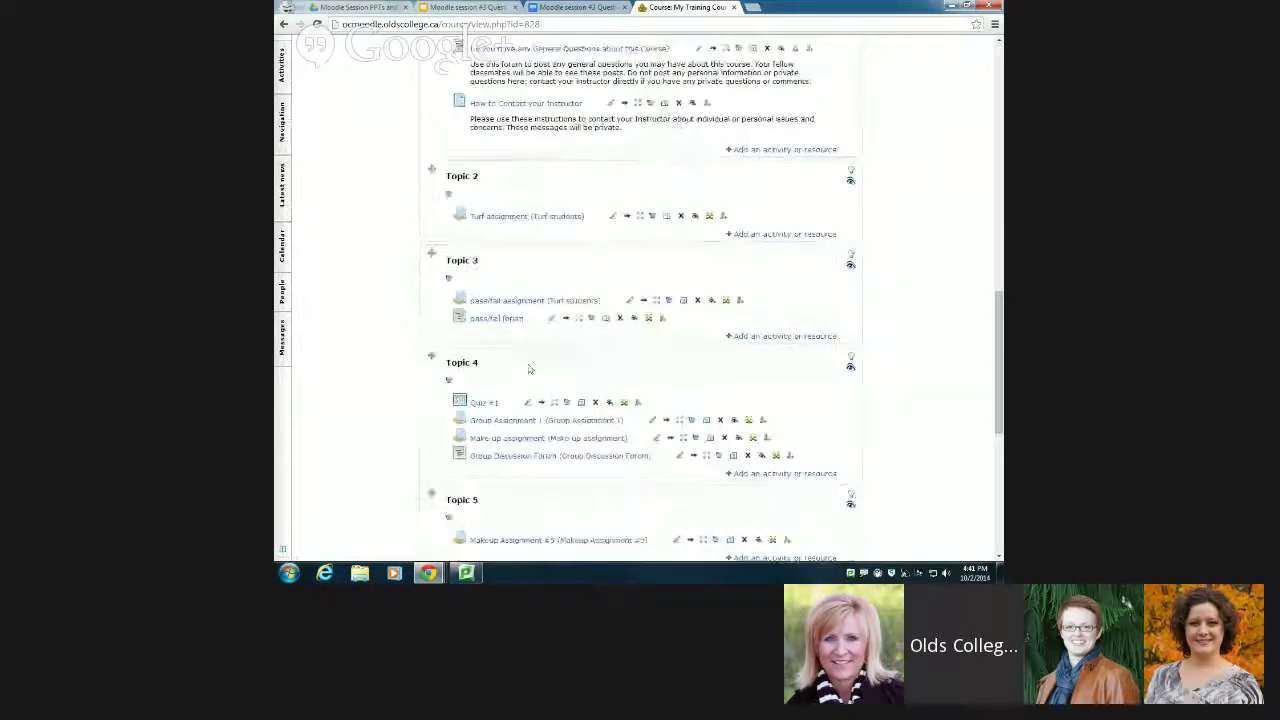
{"action": "scroll", "coordinate": [529, 369], "scroll_direction": "up", "scroll_amount": 2}
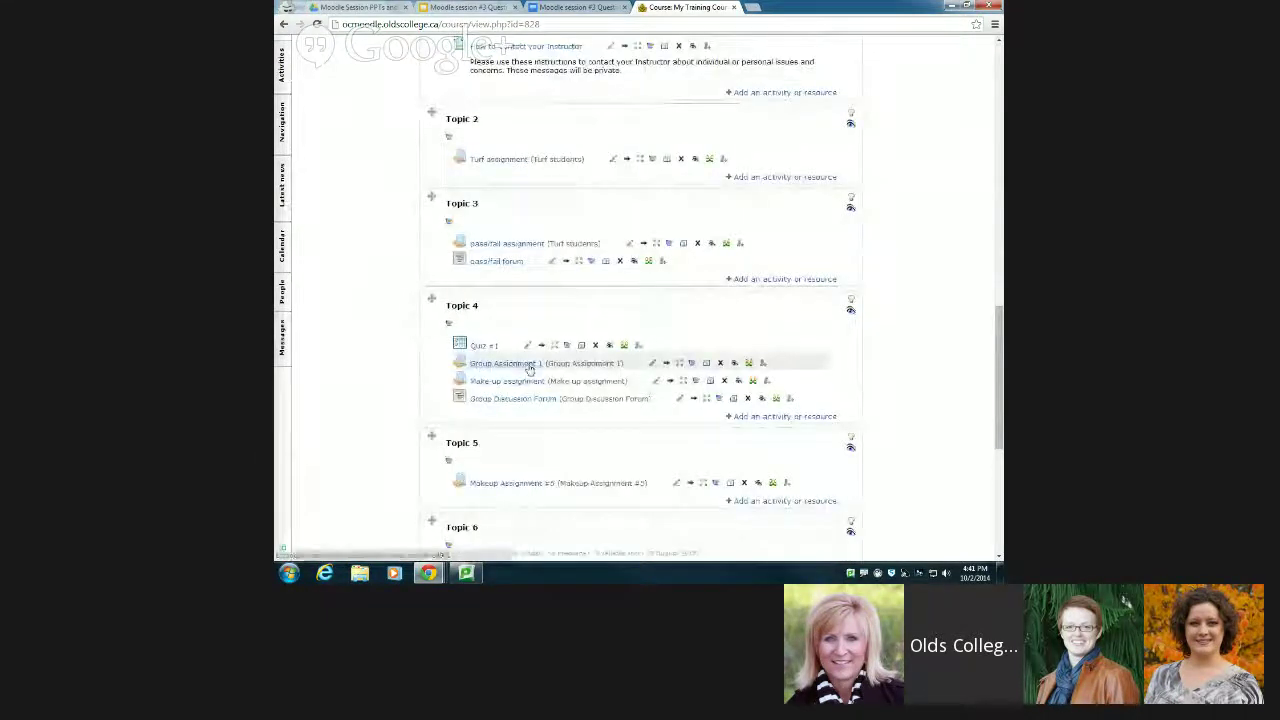
{"action": "scroll", "coordinate": [529, 369], "scroll_direction": "up", "scroll_amount": 1}
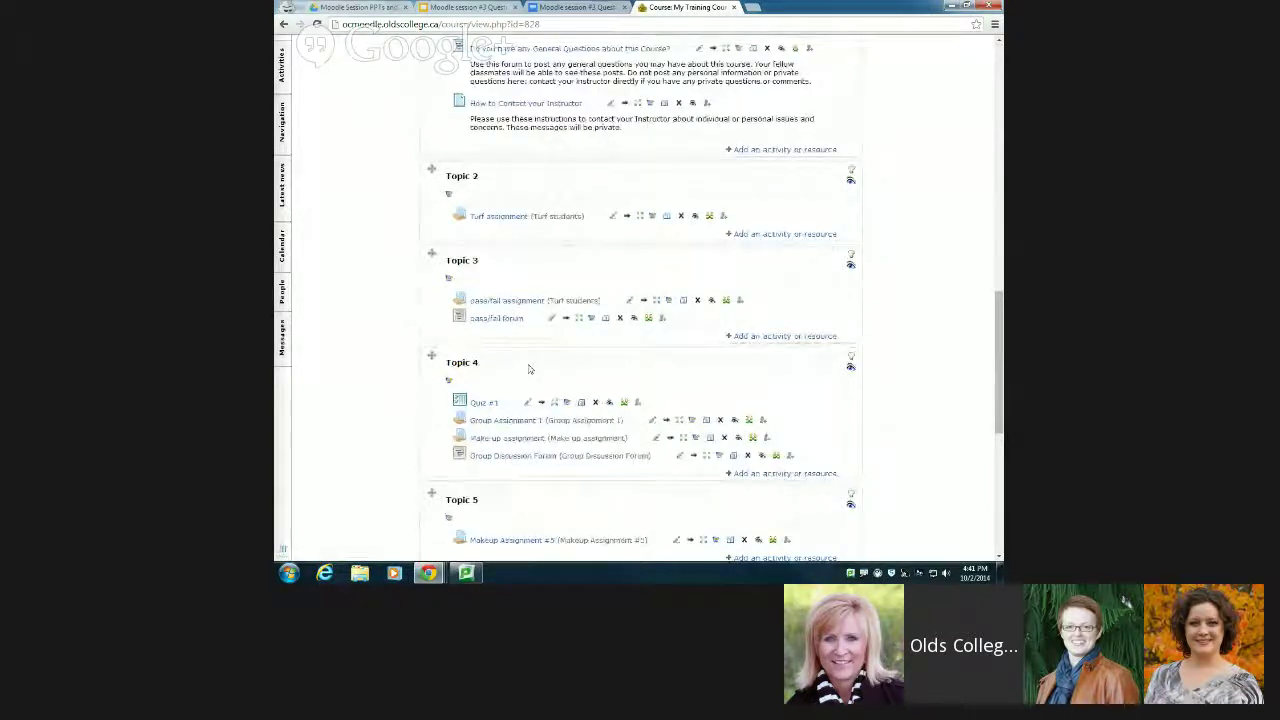
{"action": "scroll", "coordinate": [529, 369], "scroll_direction": "down", "scroll_amount": 1}
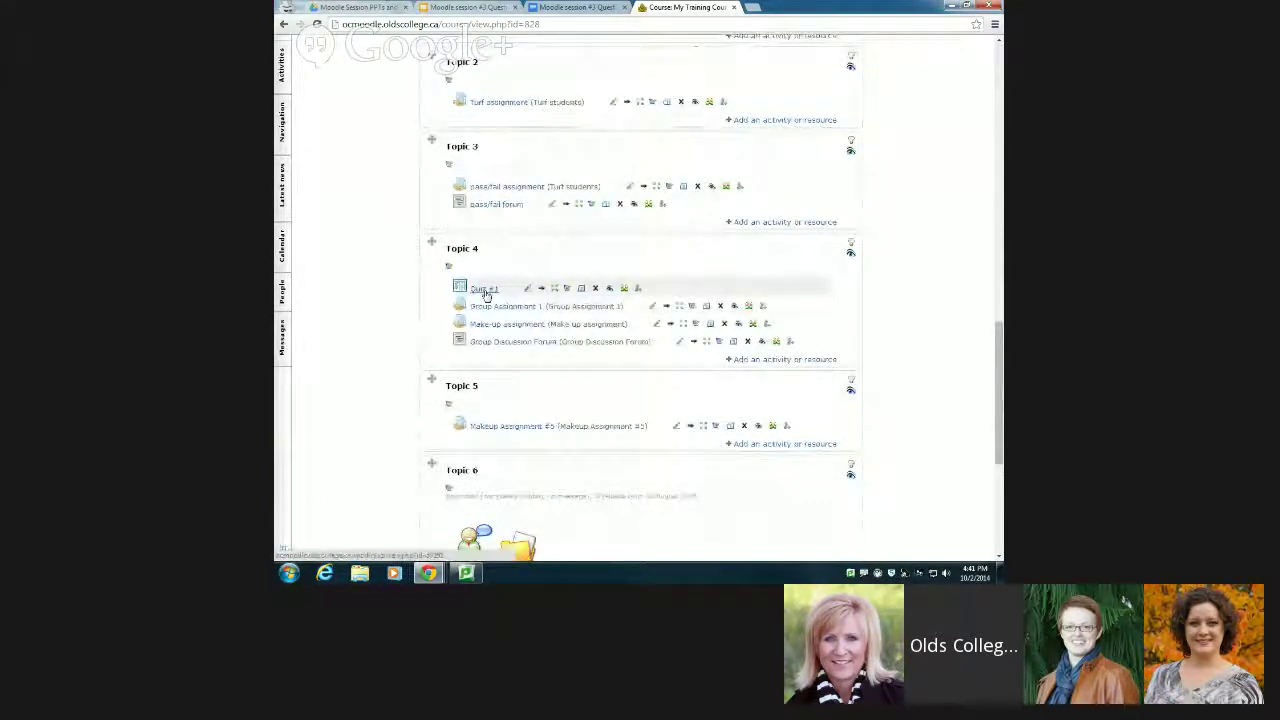
{"action": "scroll", "coordinate": [485, 293], "scroll_direction": "down", "scroll_amount": 5}
{"action": "scroll", "coordinate": [485, 293], "scroll_direction": "up", "scroll_amount": 2}
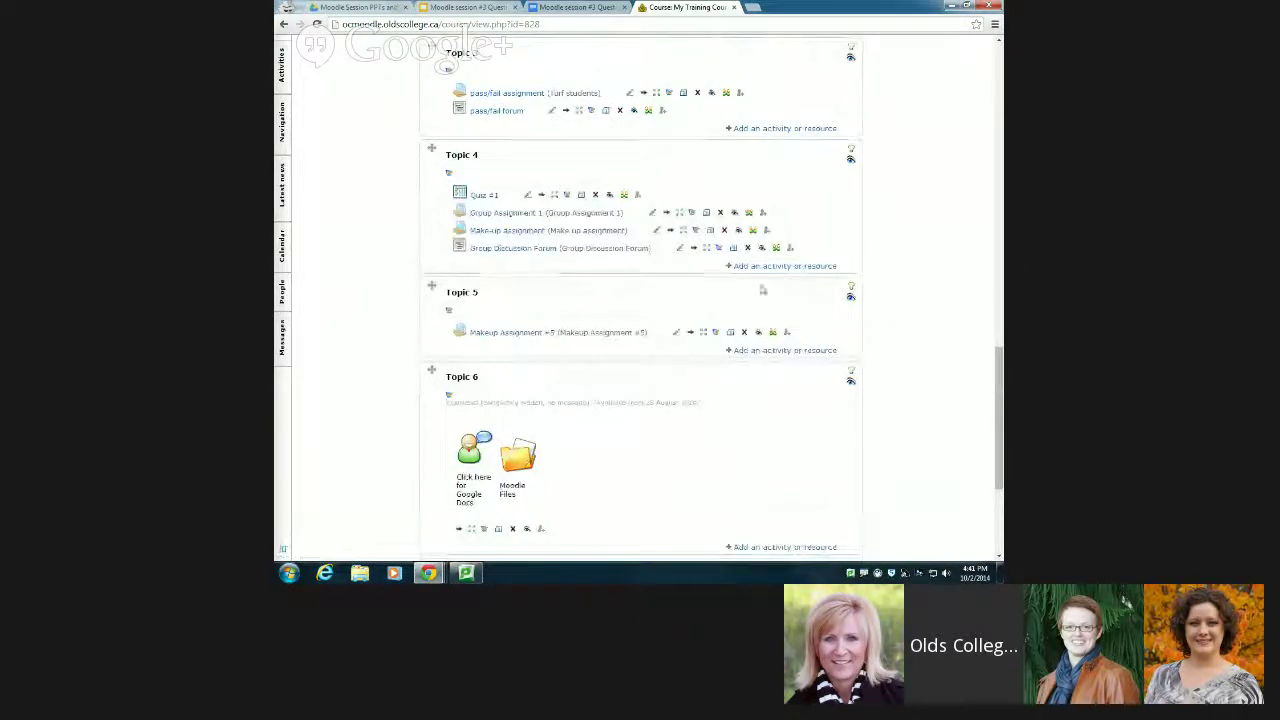
{"action": "scroll", "coordinate": [749, 360], "scroll_direction": "down", "scroll_amount": 3}
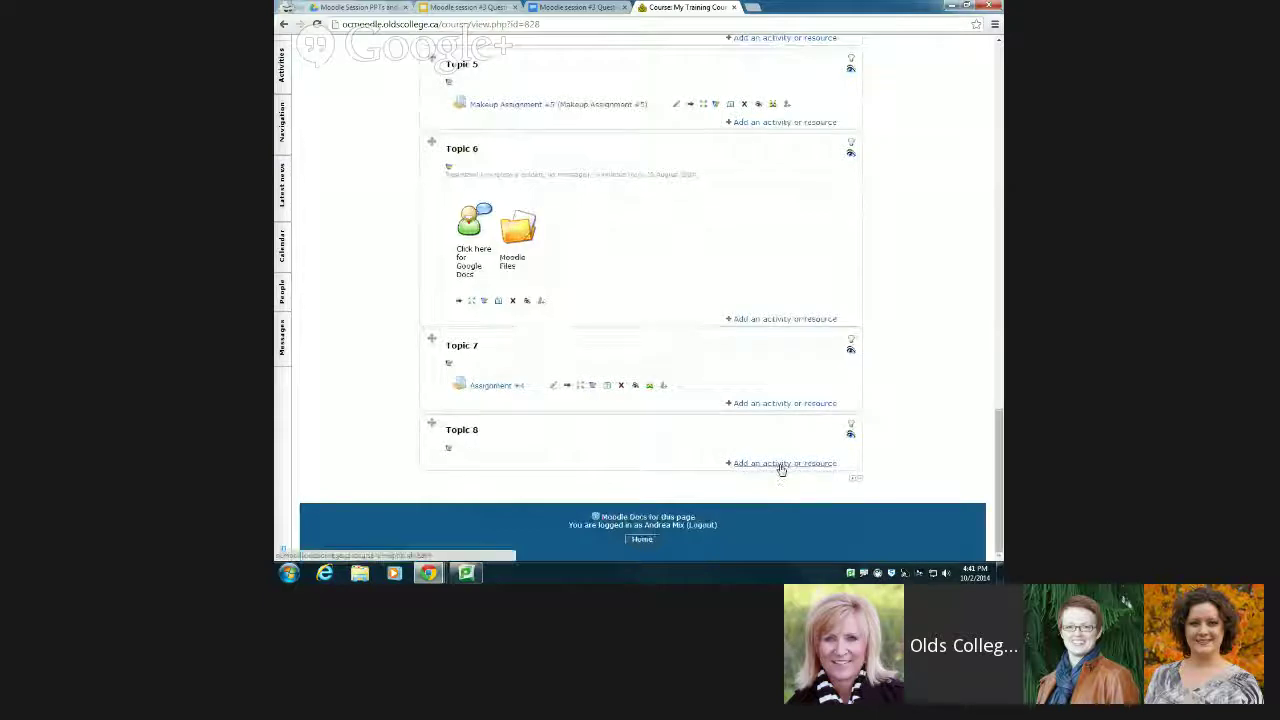
{"action": "left_click", "coordinate": [780, 464]}
{"action": "left_click_drag", "start_coordinate": [612, 358], "coordinate": [614, 449]}
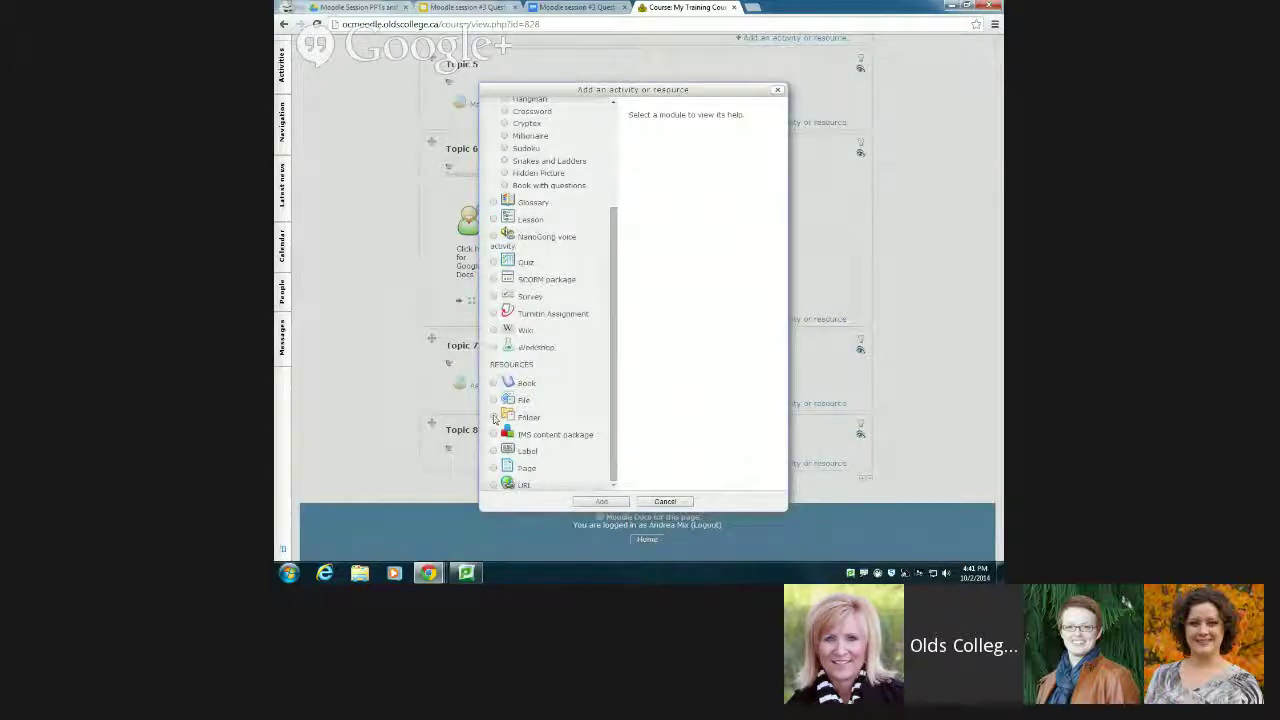
{"action": "left_click", "coordinate": [494, 262]}
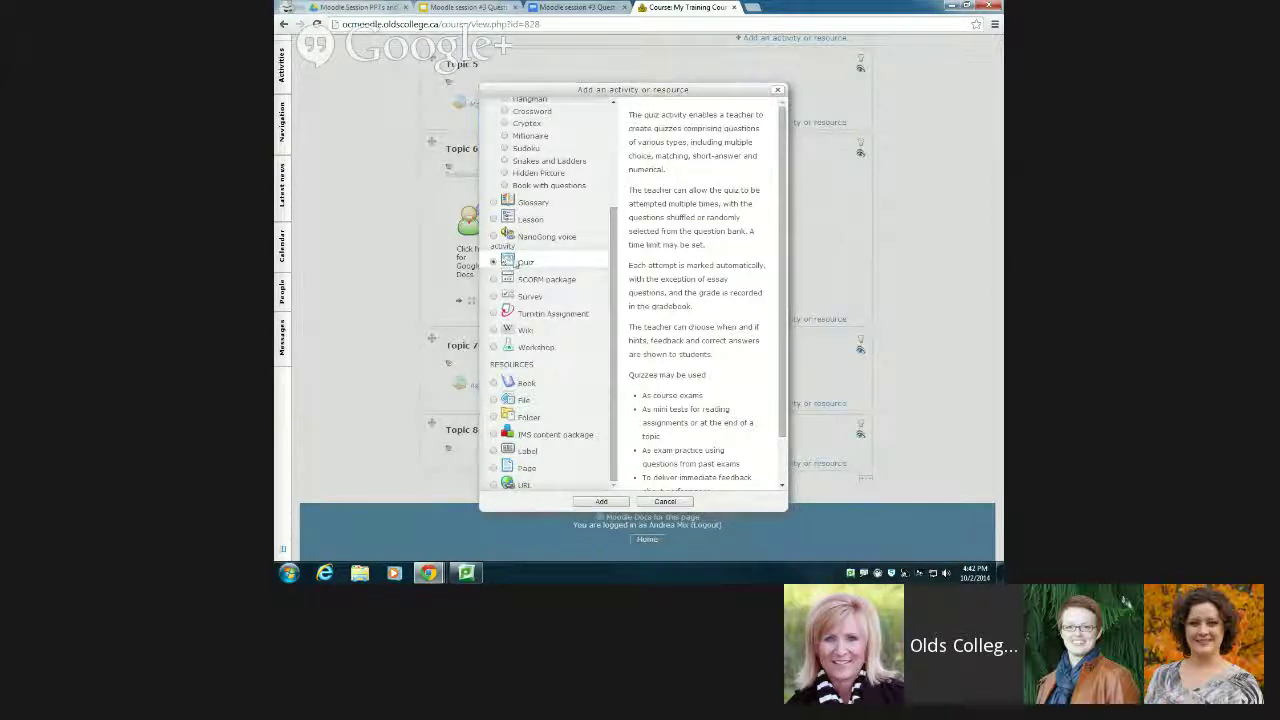
{"action": "left_click", "coordinate": [608, 502]}
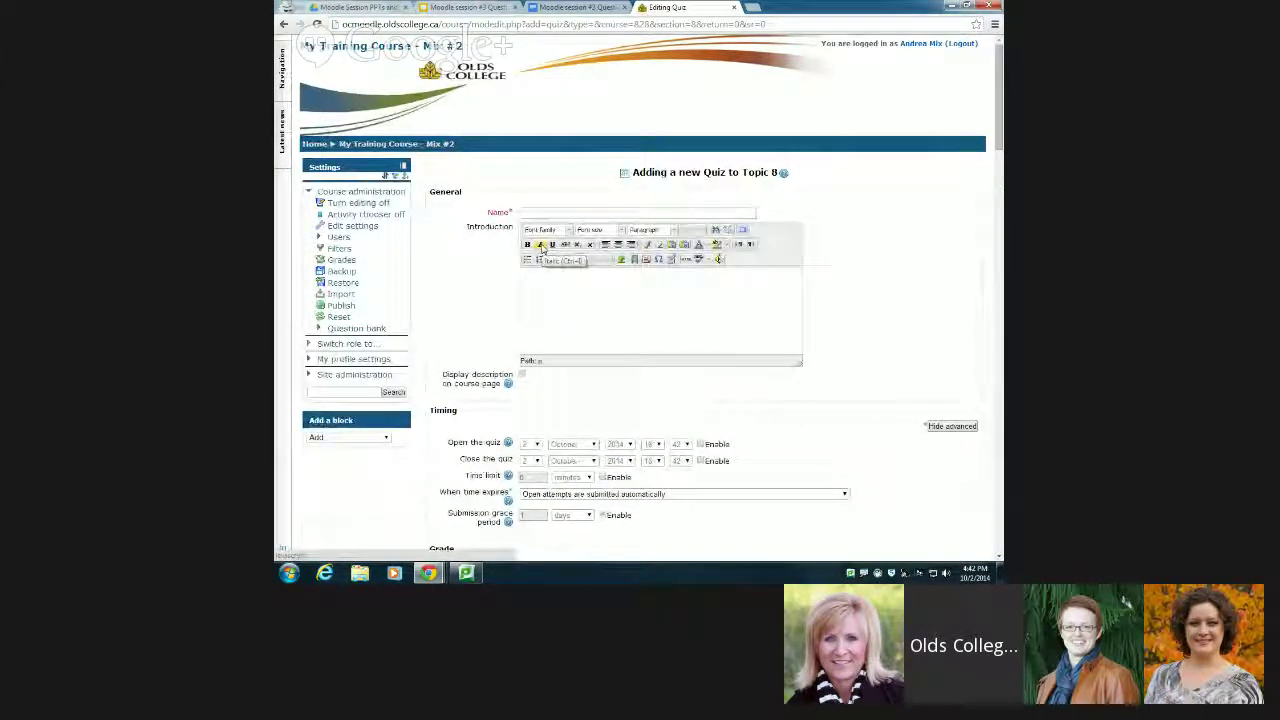
Name the new quiz "Quiz #8".
{"action": "left_click", "coordinate": [542, 212]}
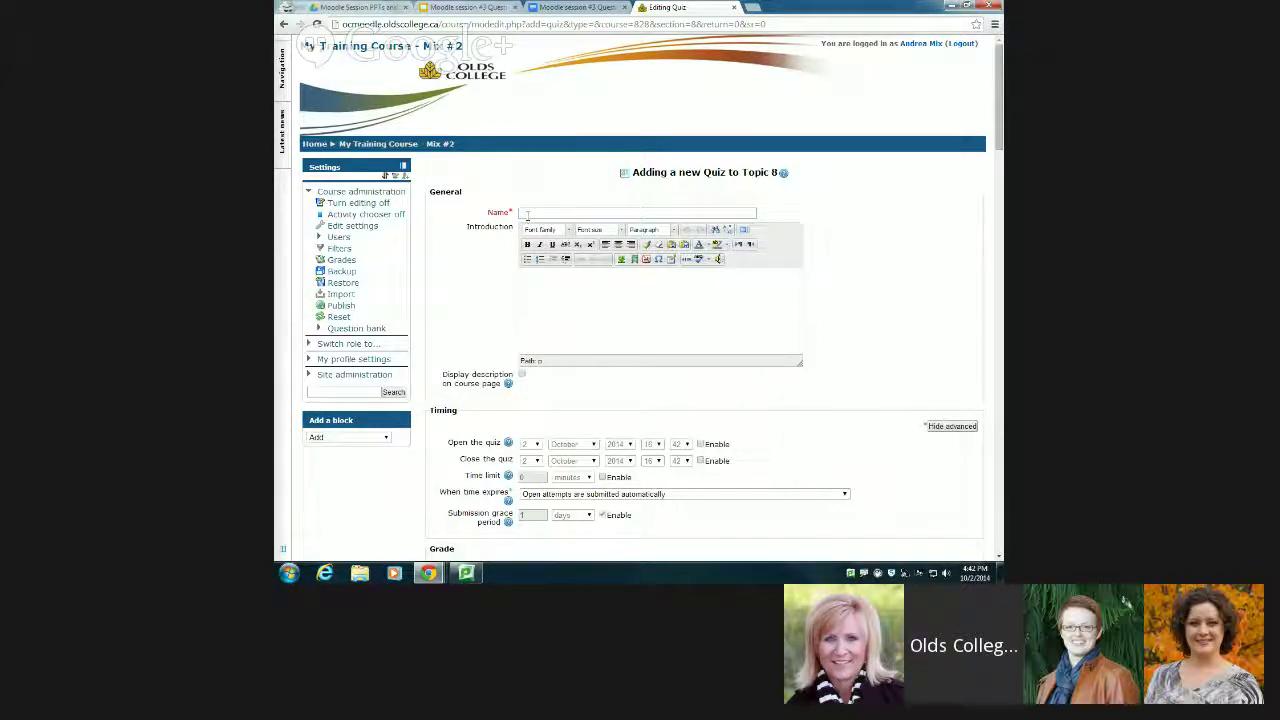
{"action": "type", "text": "Quiz #1"}
{"action": "type", "text": "8"}
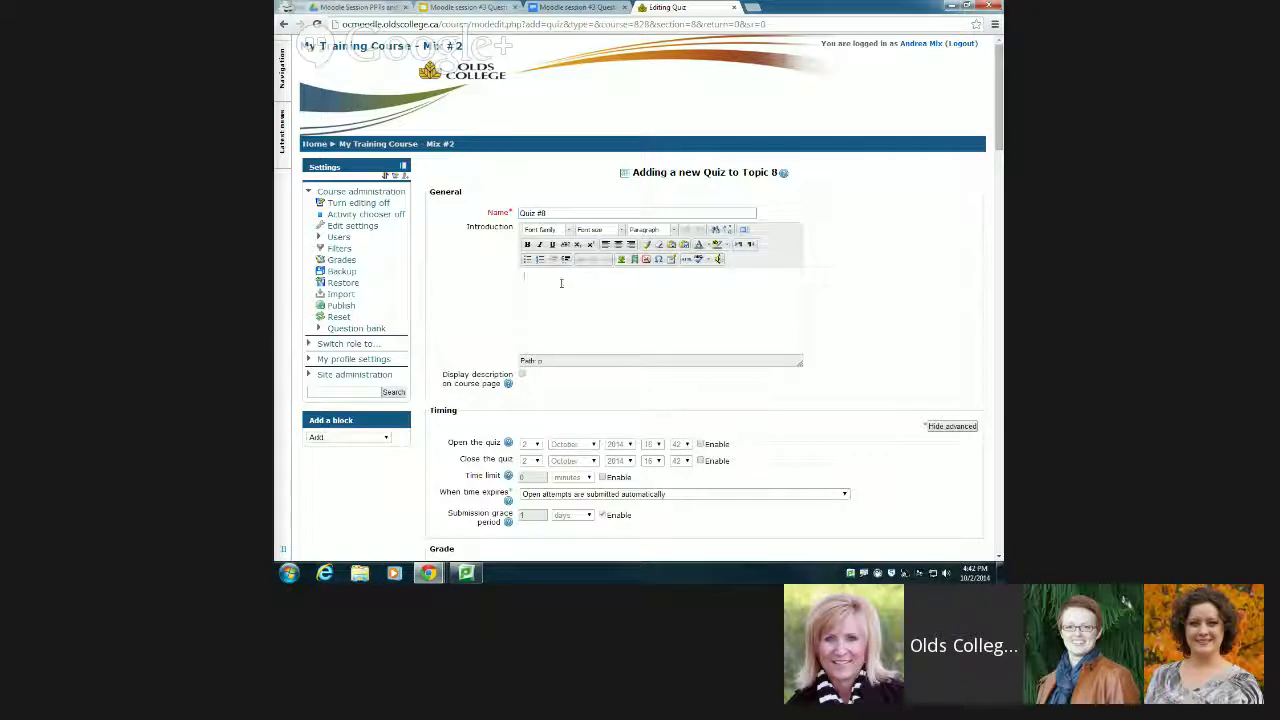
Write the introduction "This is covering chapter 7-10 in your textbook." and have the description displayed on the course page.
{"action": "left_click", "coordinate": [561, 283]}
{"action": "type", "text": "This is coverin"}
{"action": "type", "text": "g chpater"}
{"action": "type", "text": " 7-8"}
{"action": "type", "text": "0 in your te"}
{"action": "type", "text": "xtbook."}
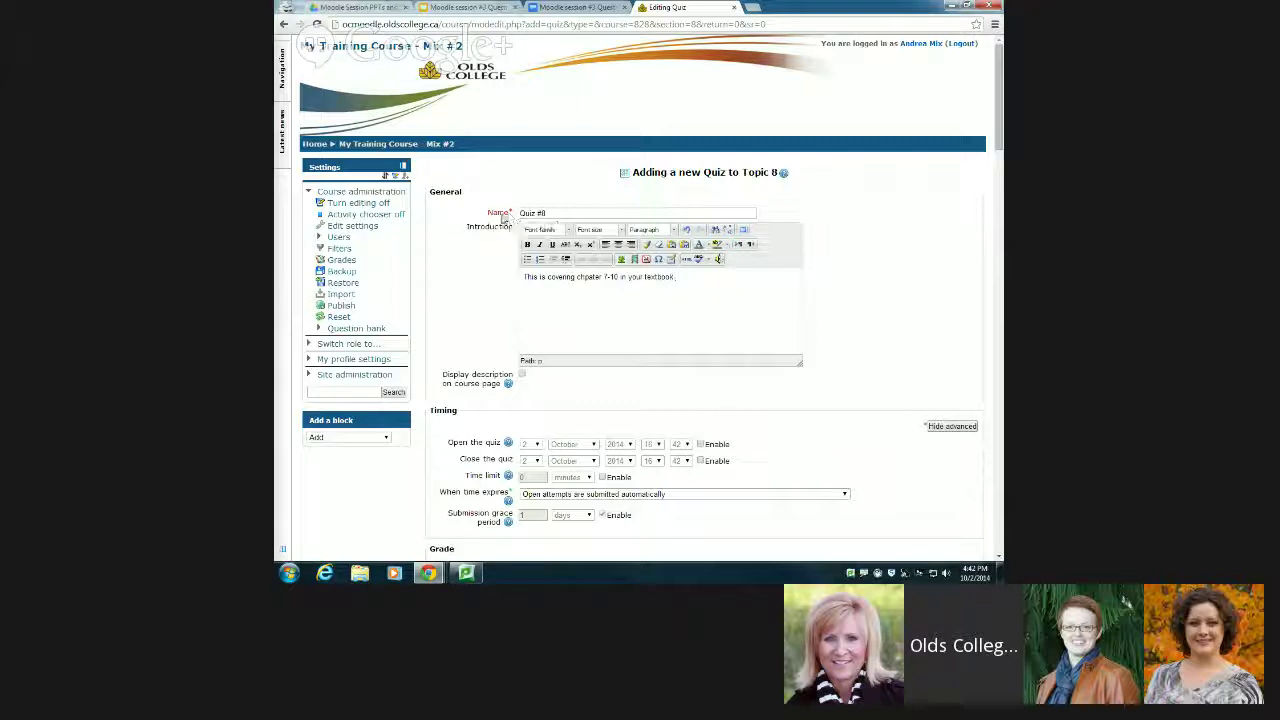
{"action": "key", "text": "BackSpace"}
{"action": "key", "text": "BackSpace"}
{"action": "key", "text": "BackSpace"}
{"action": "type", "text": "hap"}
{"action": "left_click", "coordinate": [521, 375]}
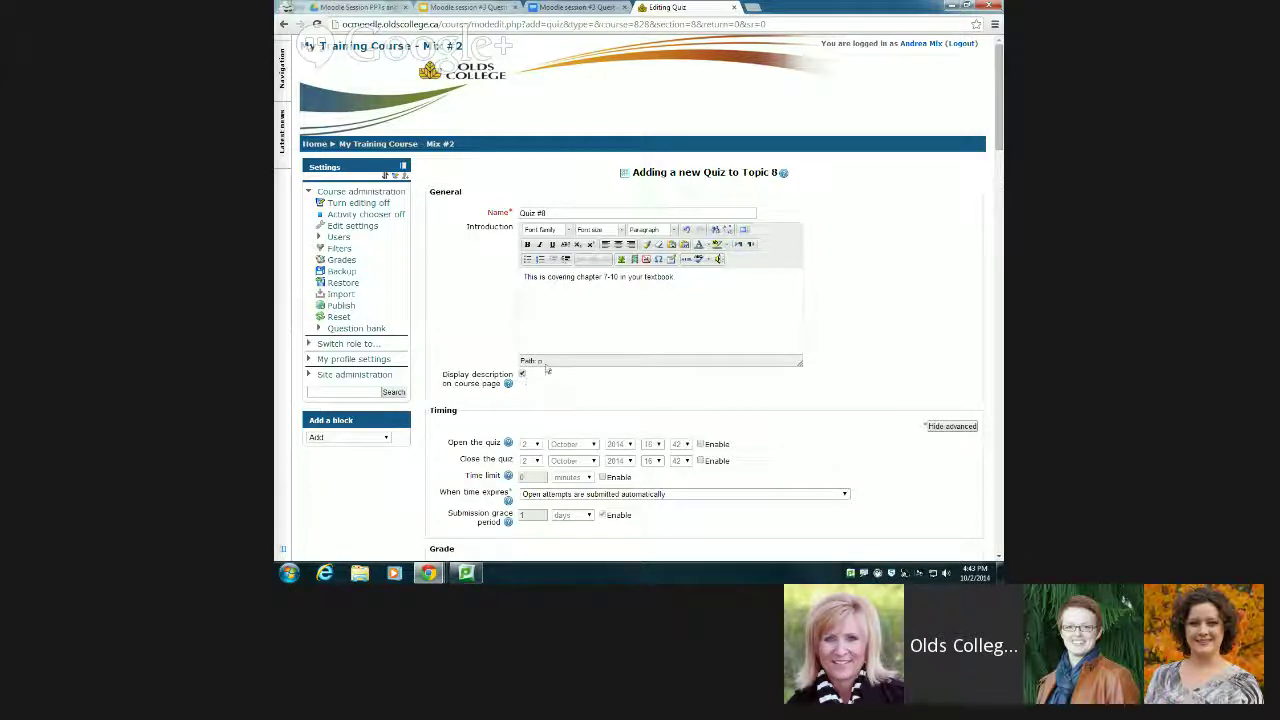
Enable the quiz's open and close dates and give it a time limit of 30 minutes.
{"action": "scroll", "coordinate": [607, 296], "scroll_direction": "down", "scroll_amount": 3}
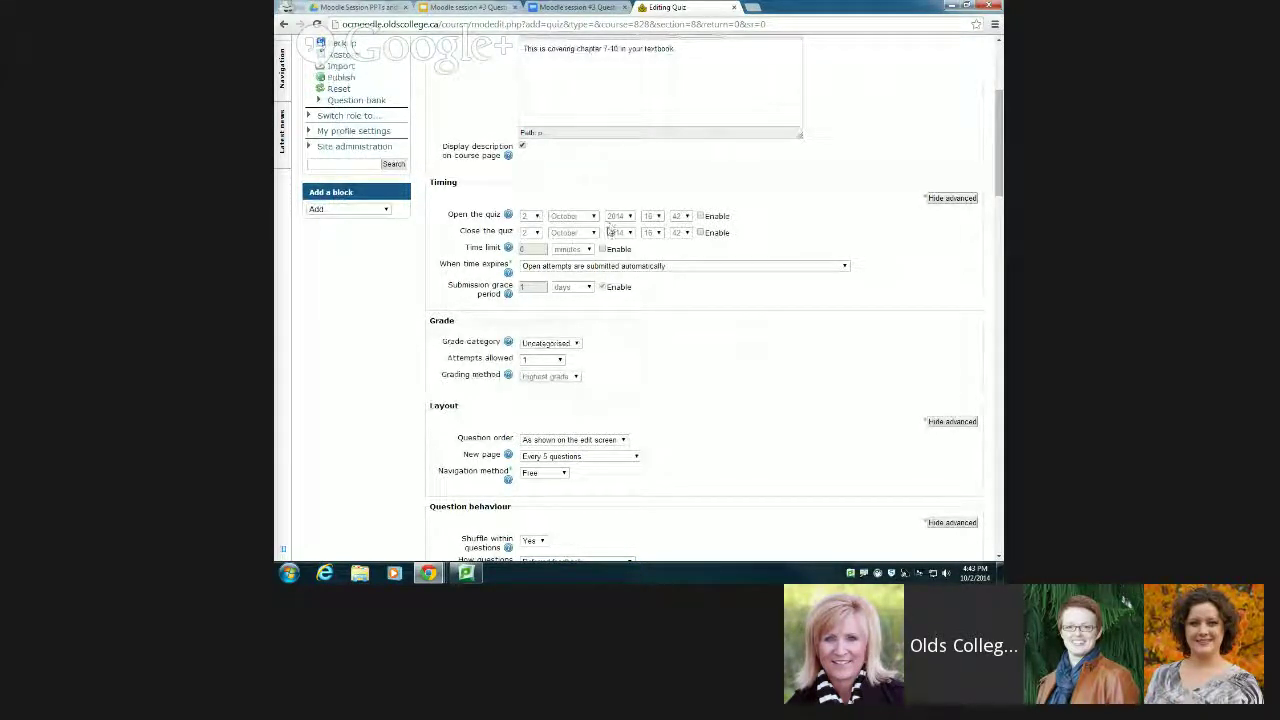
{"action": "left_click", "coordinate": [700, 216]}
{"action": "left_click", "coordinate": [700, 232]}
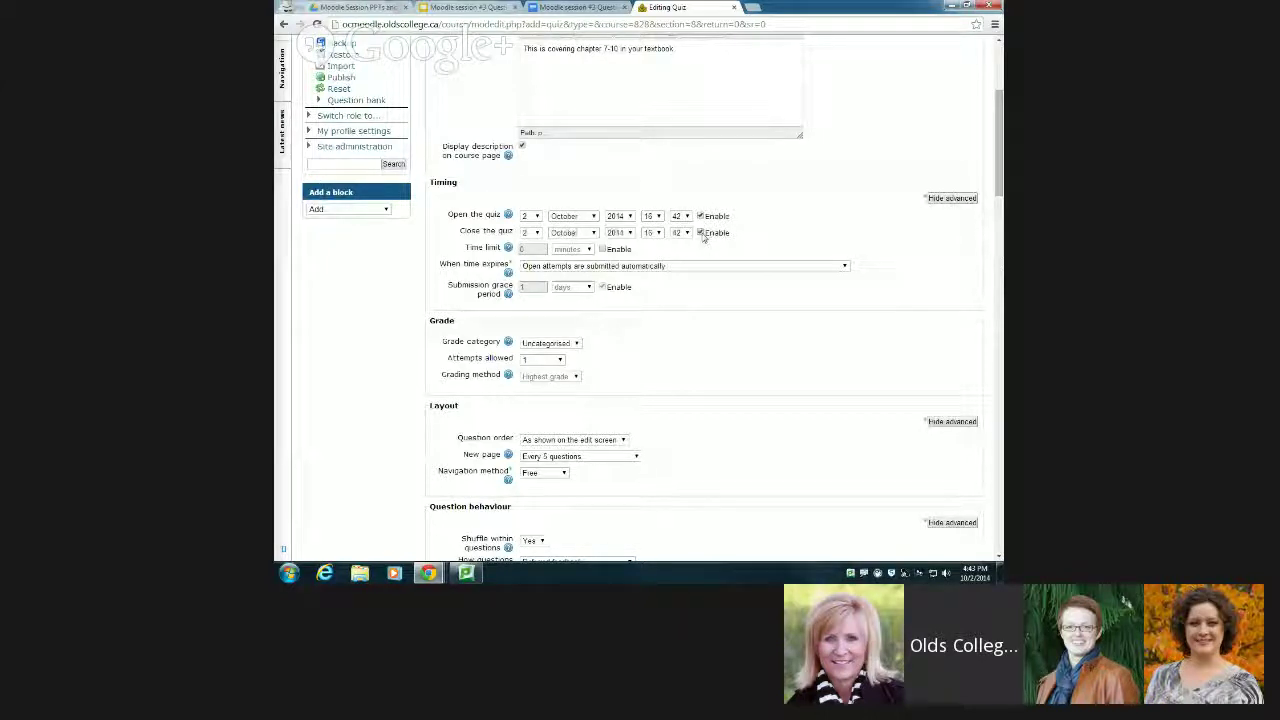
{"action": "left_click", "coordinate": [602, 248]}
{"action": "double_click", "coordinate": [530, 248]}
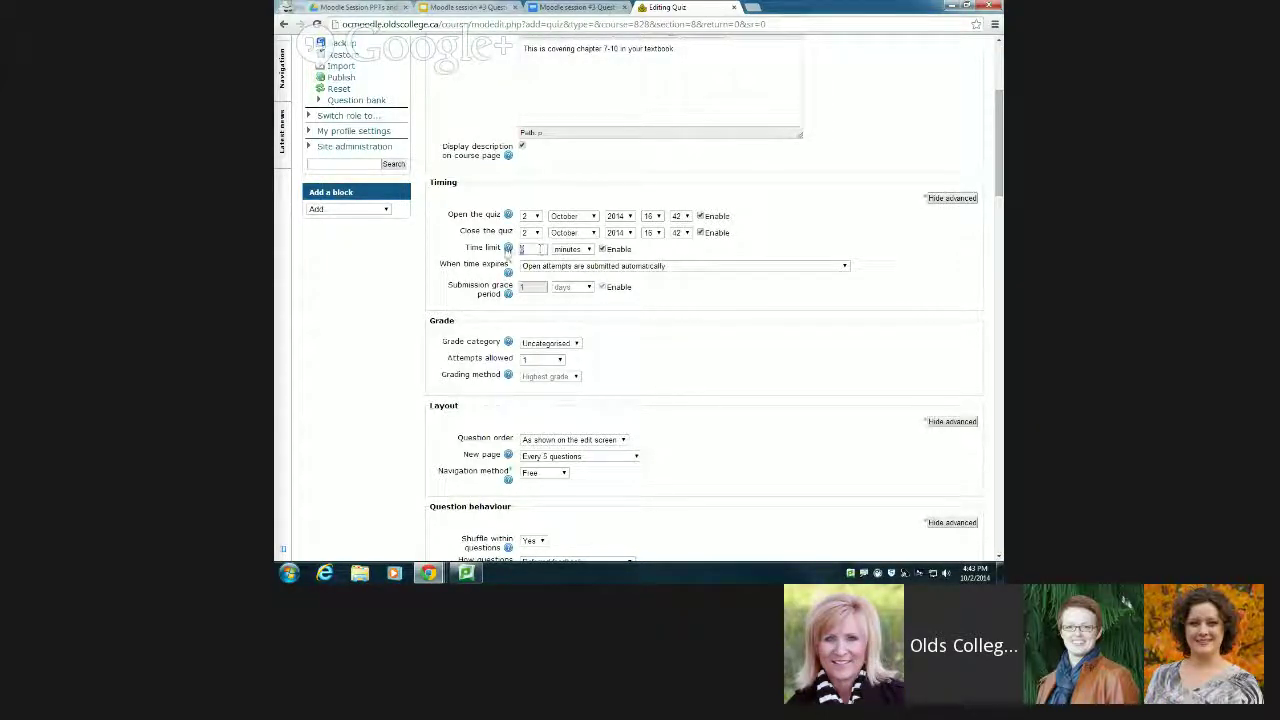
{"action": "type", "text": "30"}
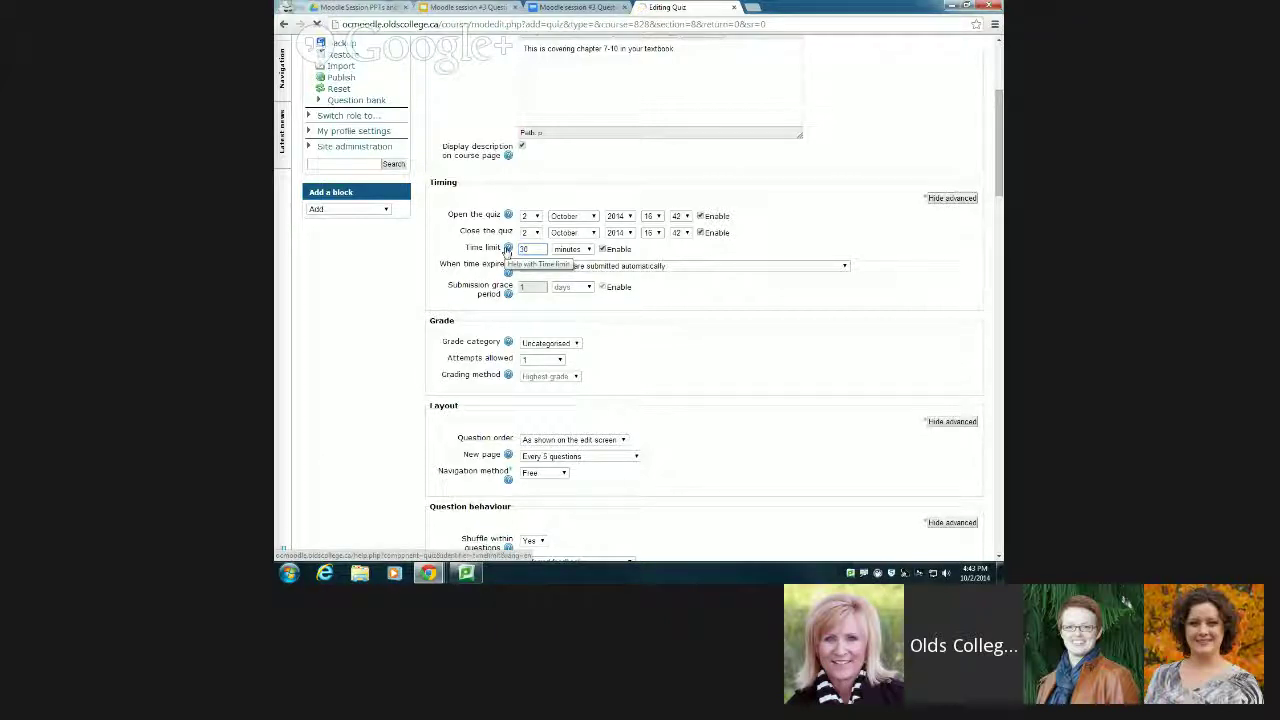
{"action": "key", "text": "Return"}
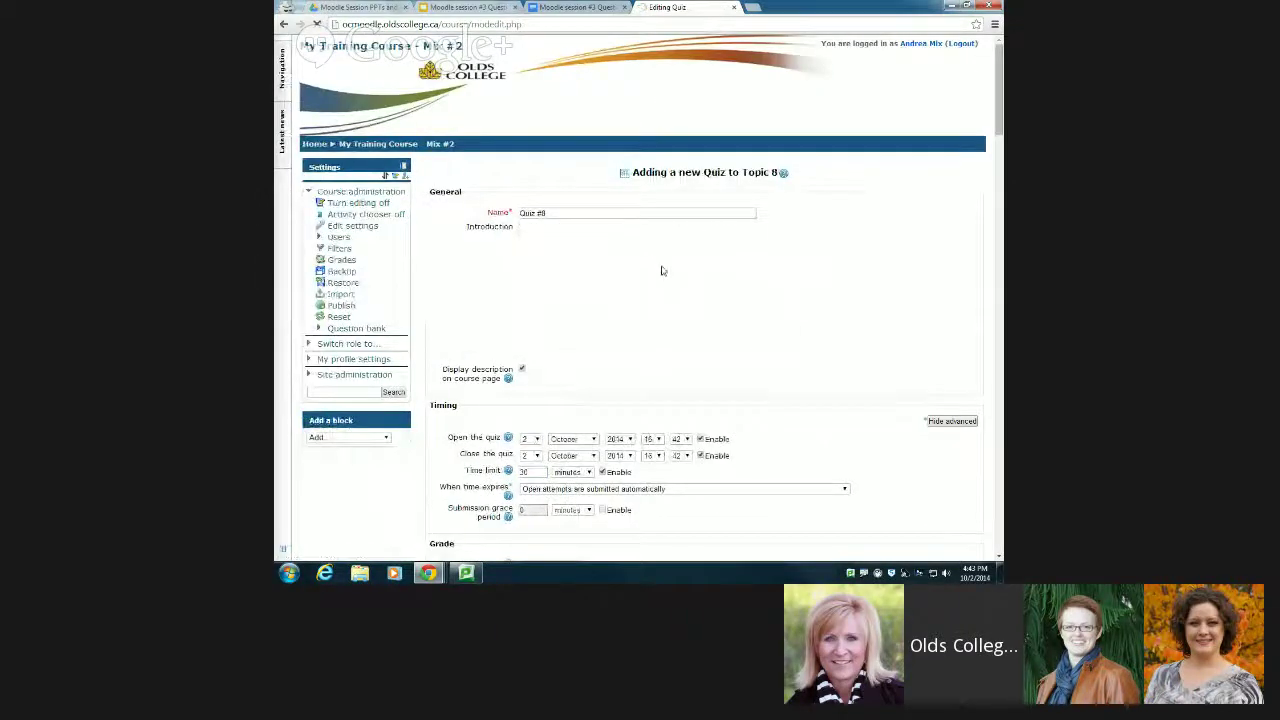
Set the quiz to open on 3 October 2014 at 10:05.
{"action": "scroll", "coordinate": [661, 285], "scroll_direction": "down", "scroll_amount": 3}
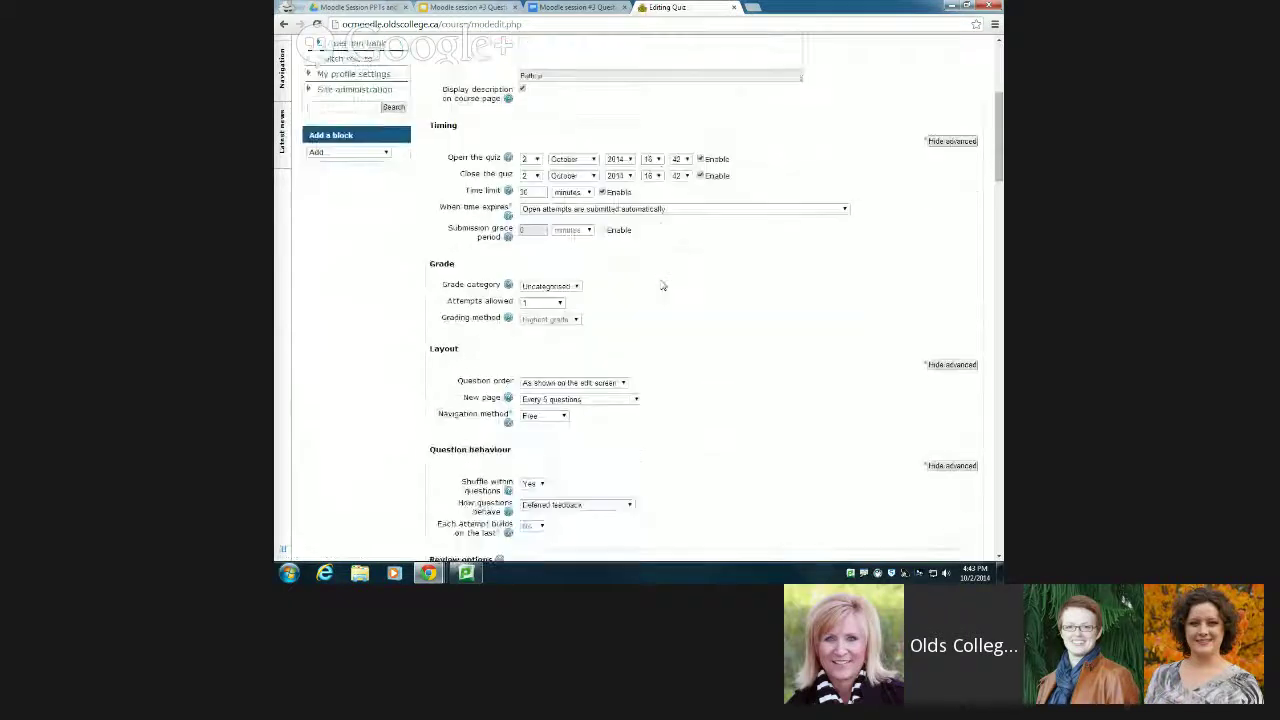
{"action": "left_click", "coordinate": [705, 176]}
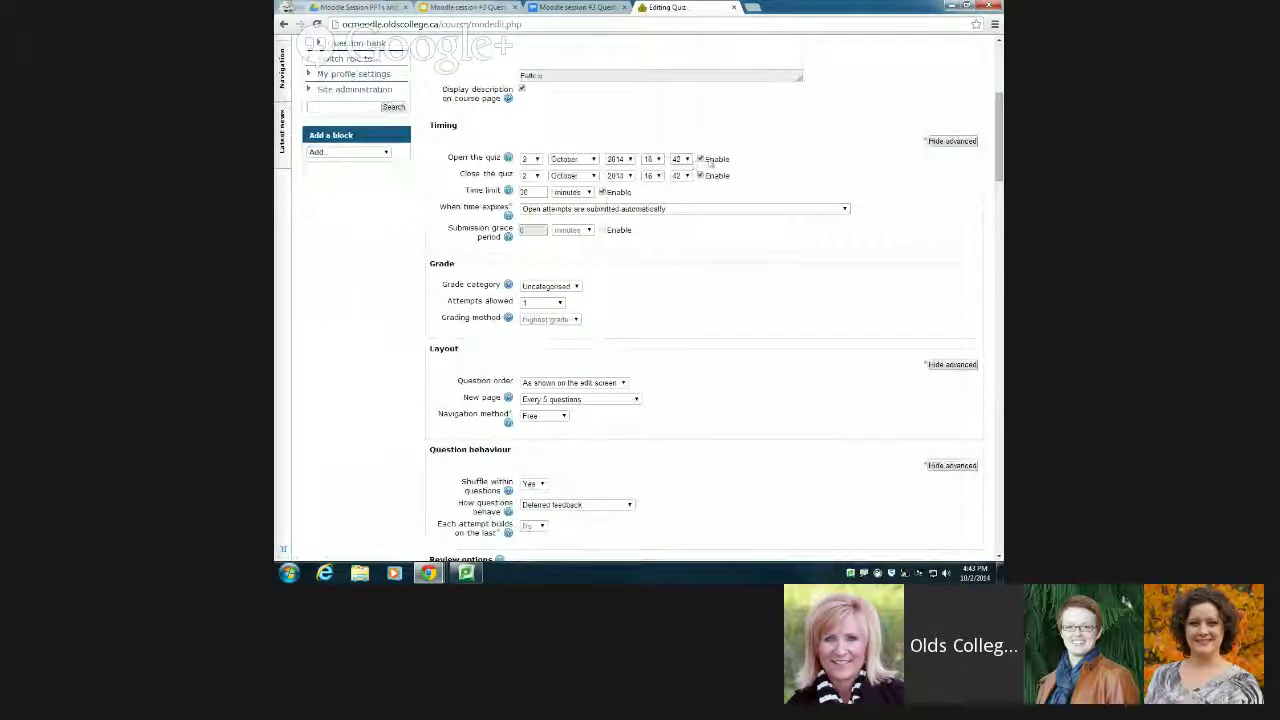
{"action": "left_click", "coordinate": [530, 159]}
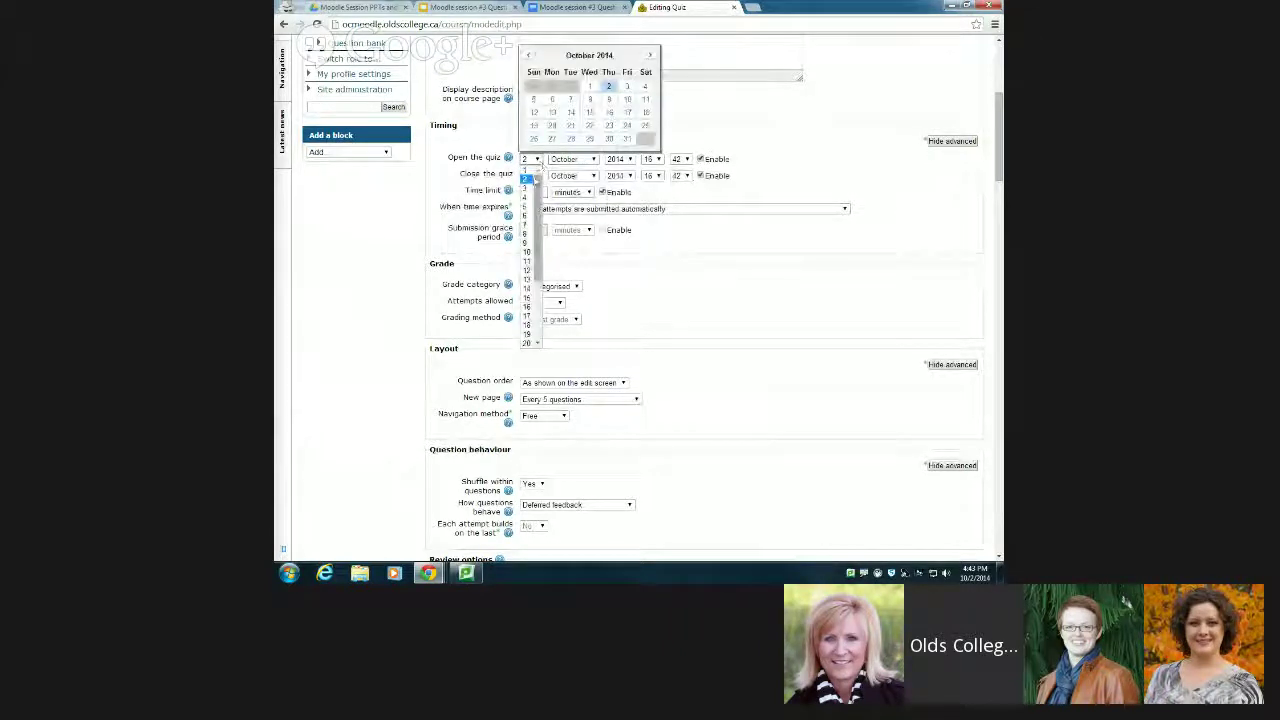
{"action": "left_click", "coordinate": [529, 192]}
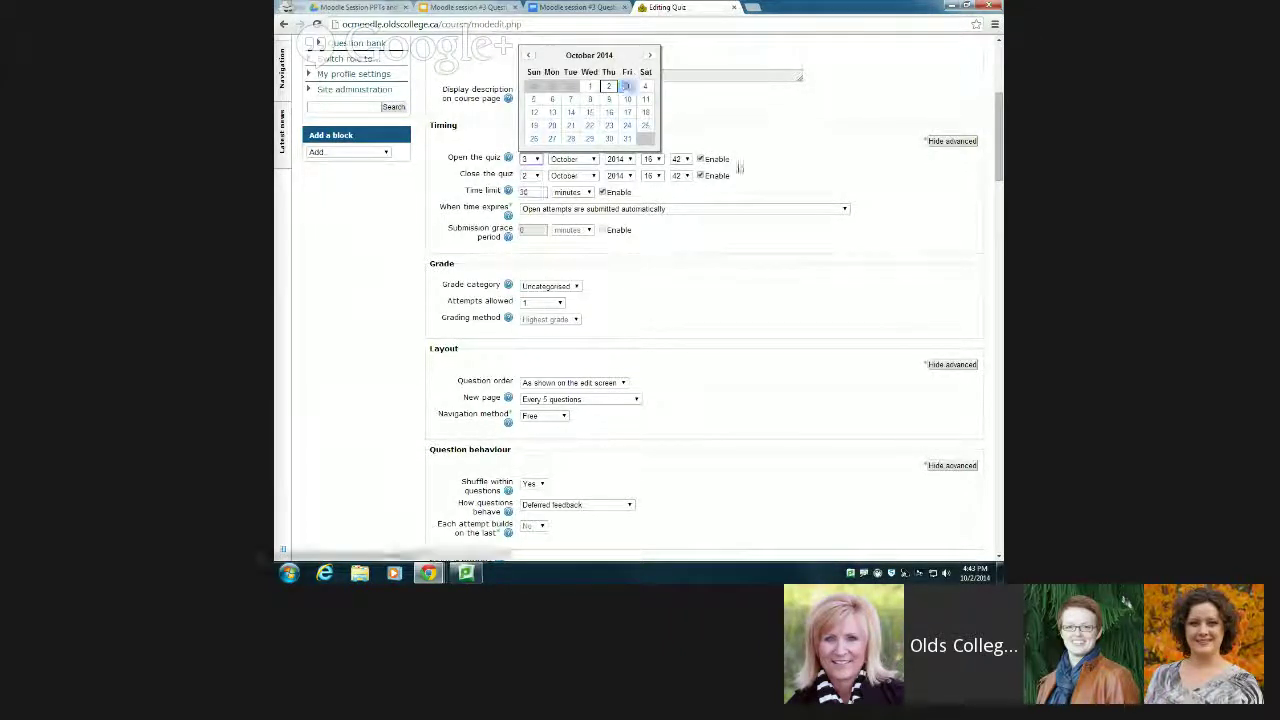
{"action": "left_click", "coordinate": [671, 192]}
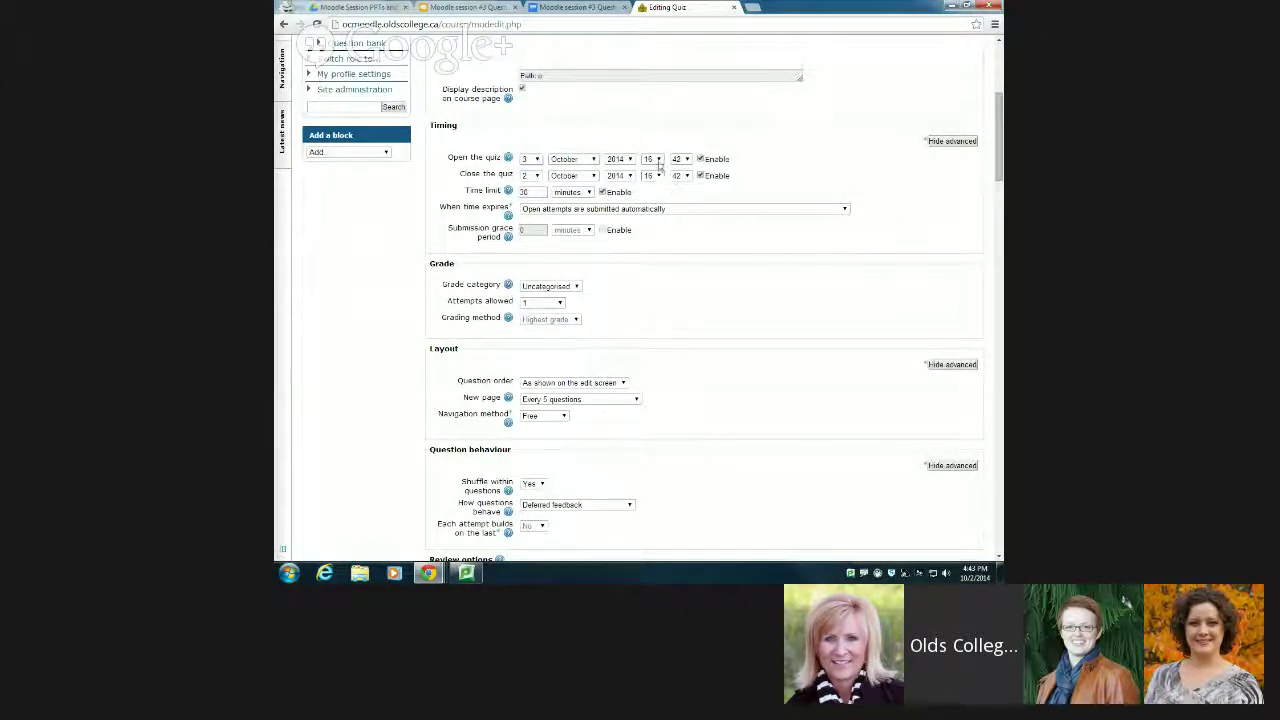
{"action": "left_click", "coordinate": [651, 159]}
{"action": "left_click", "coordinate": [648, 260]}
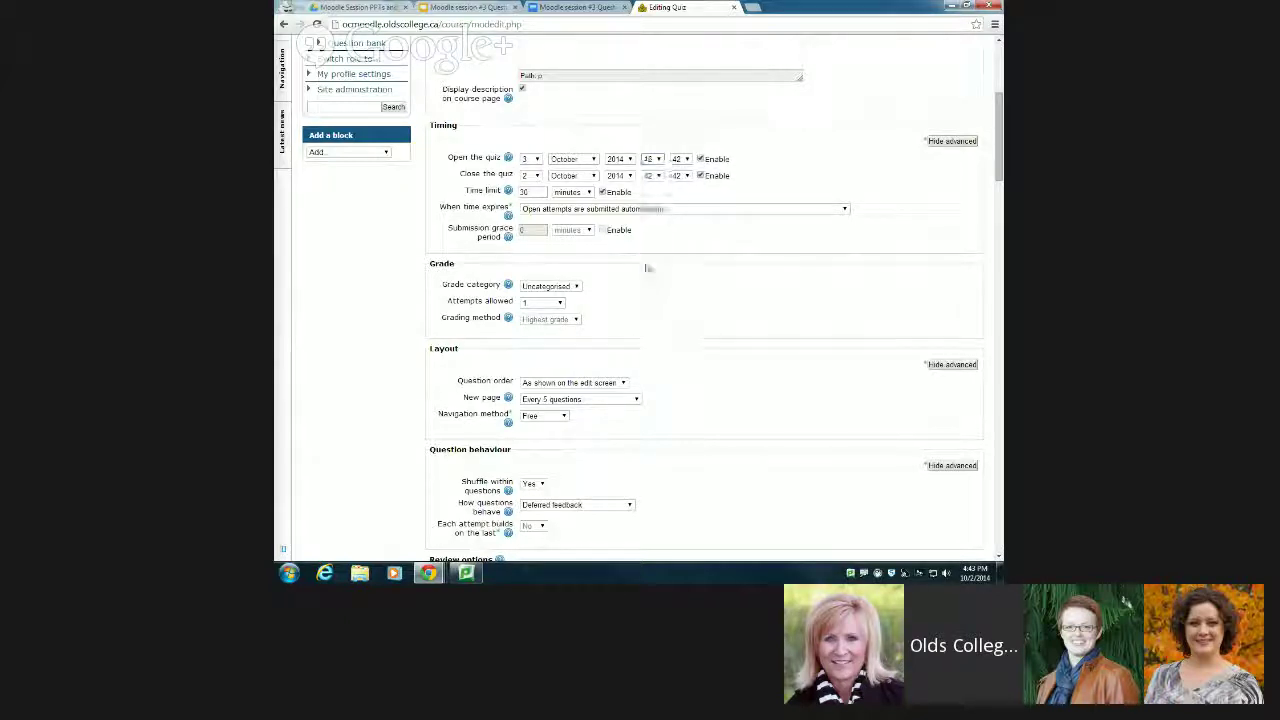
{"action": "left_click", "coordinate": [682, 159]}
{"action": "left_click_drag", "start_coordinate": [689, 249], "coordinate": [697, 190]}
{"action": "left_click", "coordinate": [680, 216]}
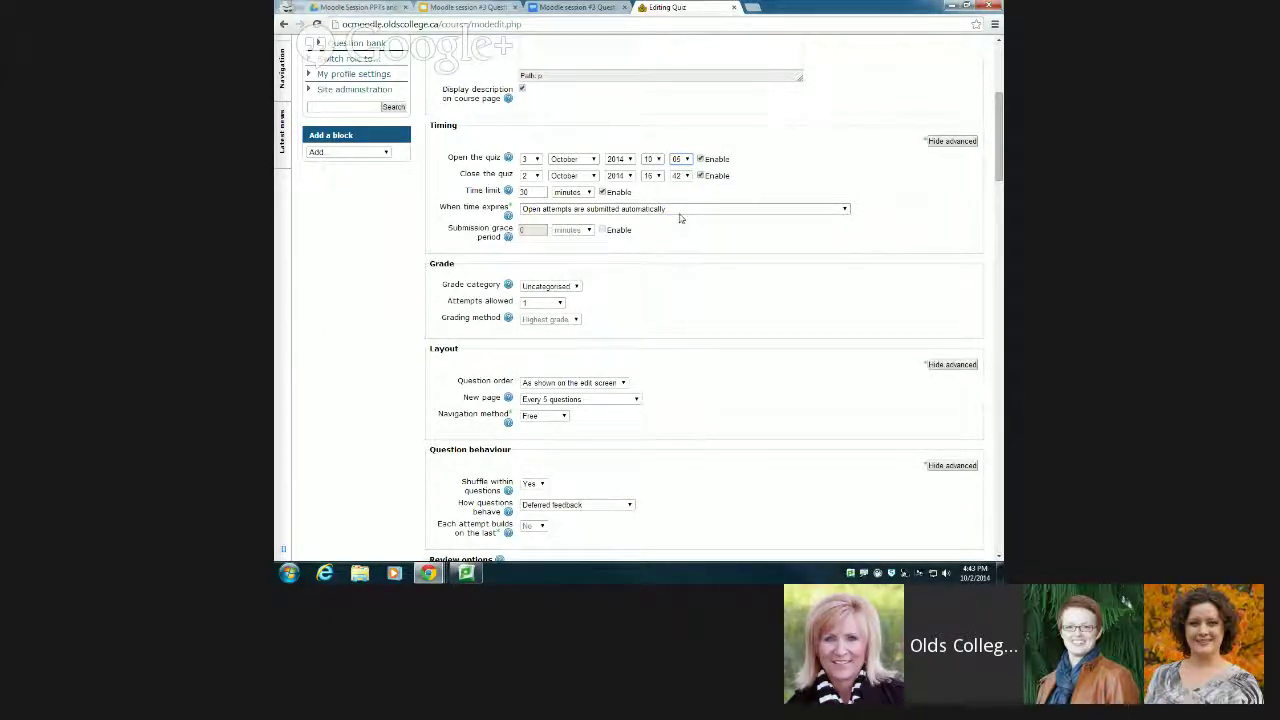
Set the quiz to close on 3 October 2014 at 11:00.
{"action": "left_click", "coordinate": [540, 177]}
{"action": "left_click", "coordinate": [626, 103]}
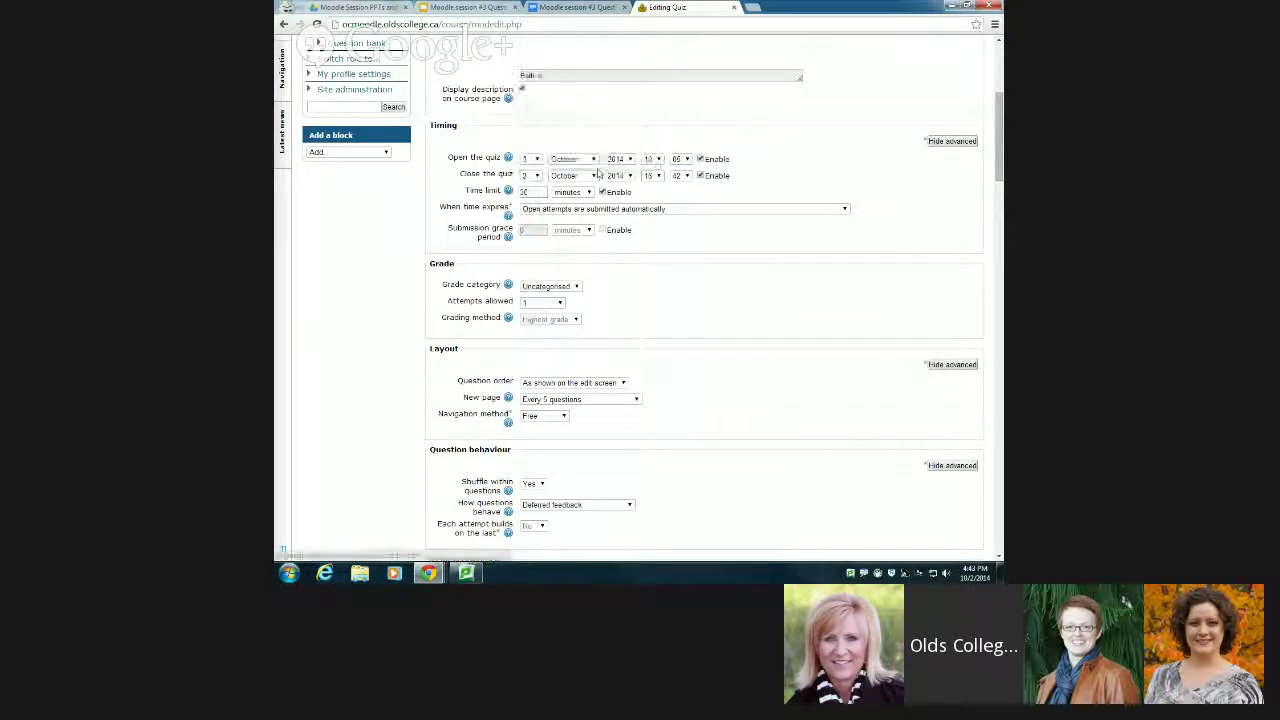
{"action": "left_click", "coordinate": [656, 176]}
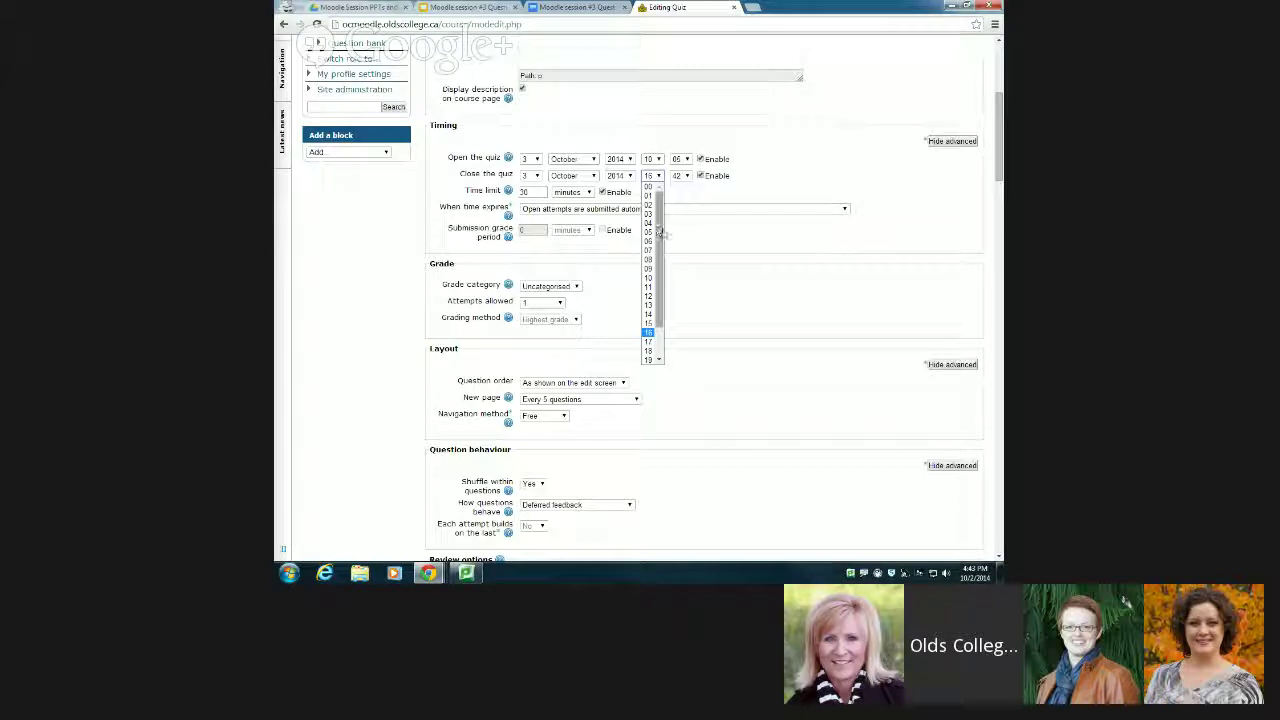
{"action": "left_click", "coordinate": [649, 287]}
{"action": "left_click", "coordinate": [684, 176]}
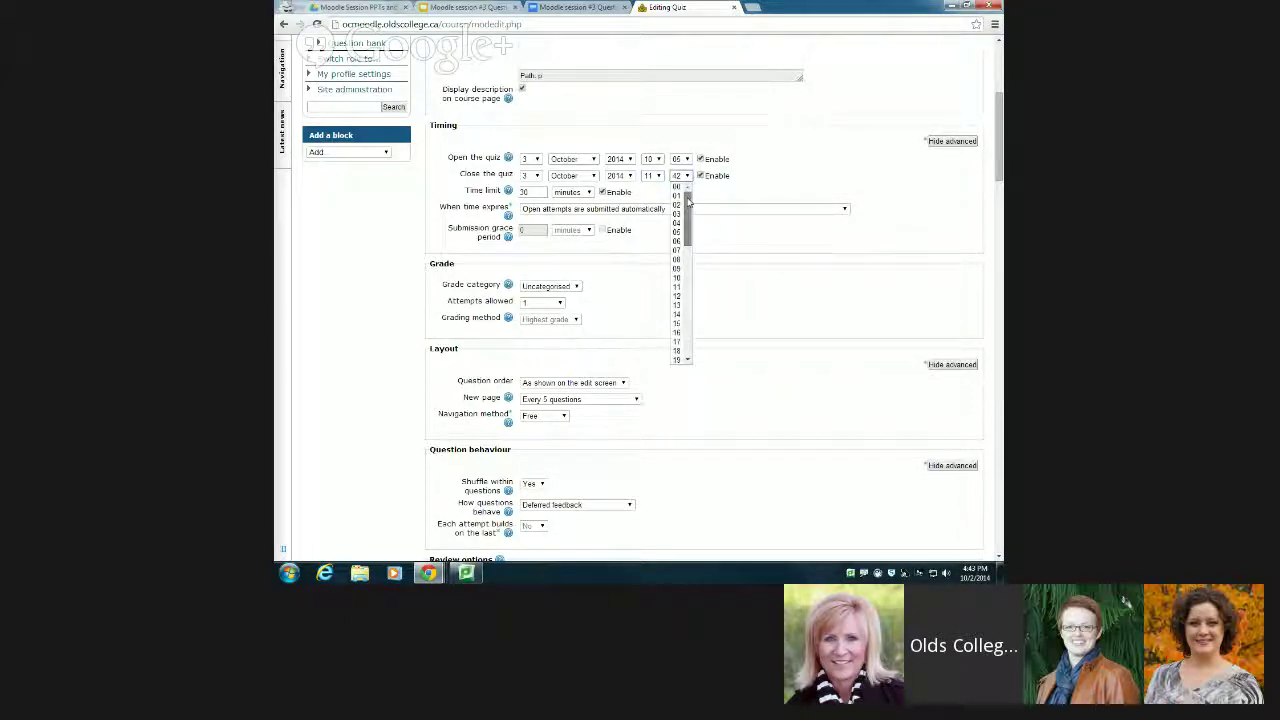
{"action": "left_click", "coordinate": [683, 187]}
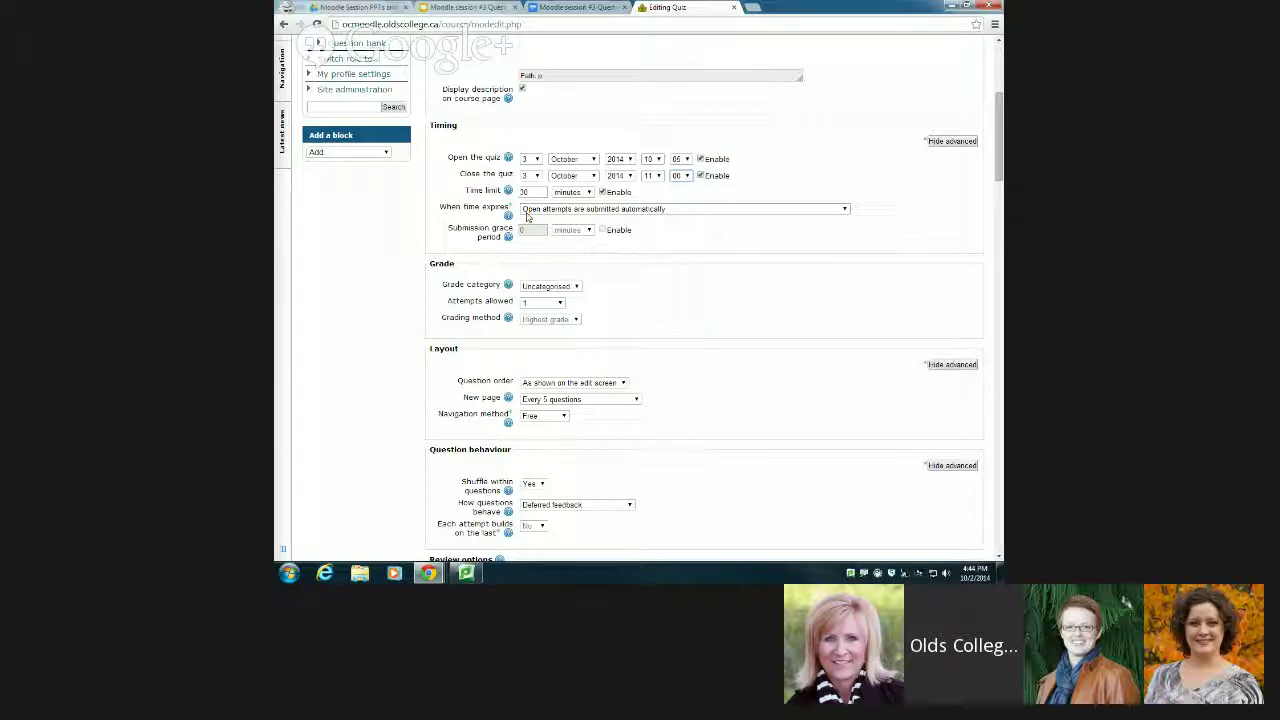
Try requiring attempts to be submitted before time expires, and switch back to open attempts being submitted automatically.
{"action": "left_click", "coordinate": [612, 209]}
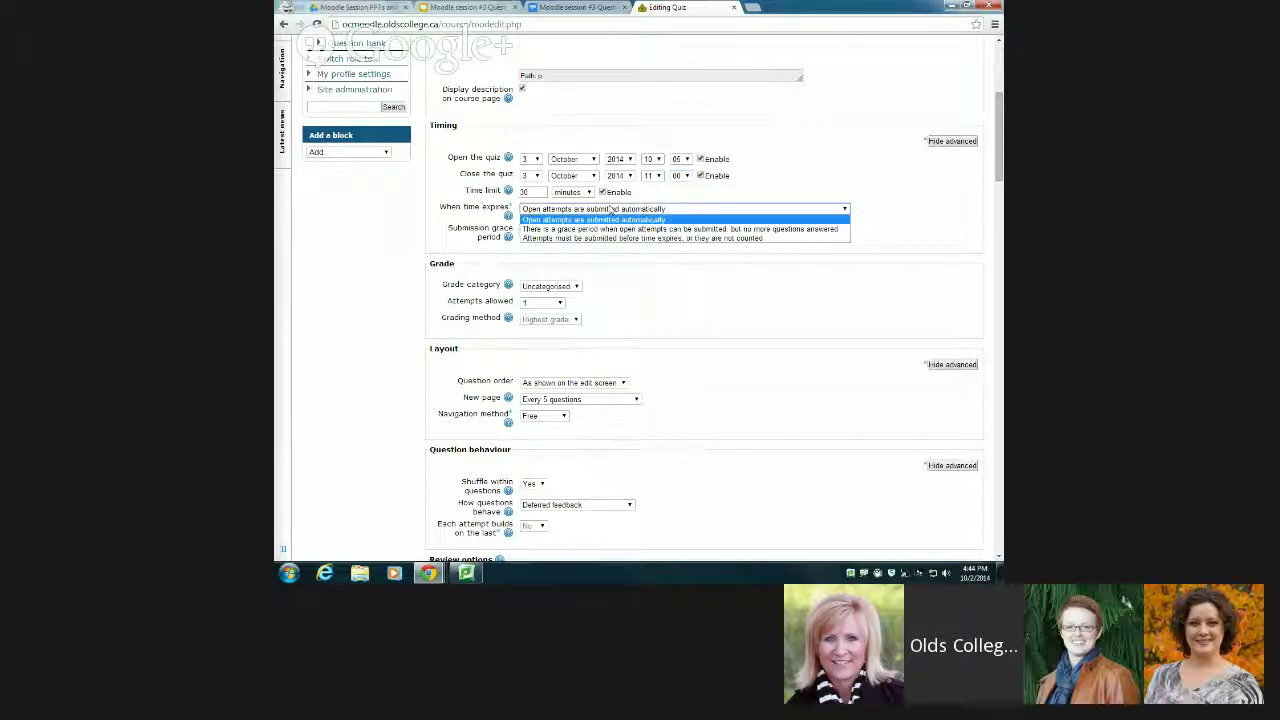
{"action": "left_click", "coordinate": [630, 238]}
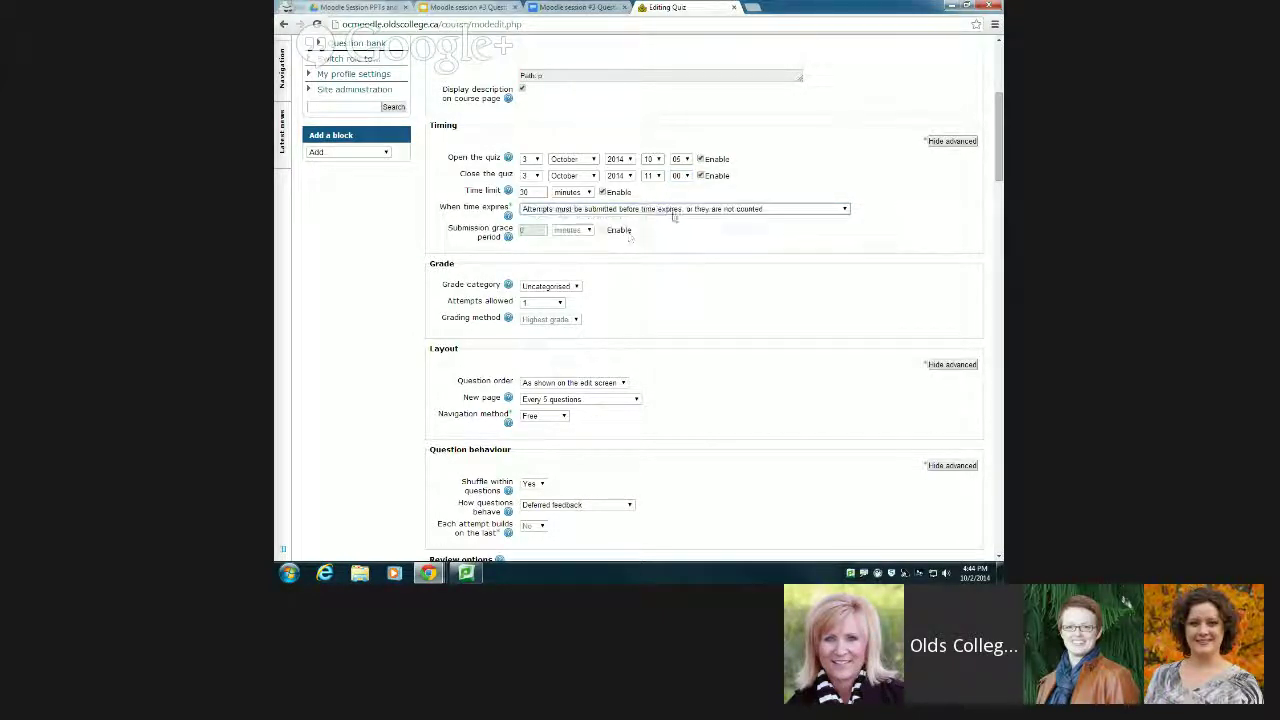
{"action": "left_click", "coordinate": [673, 210]}
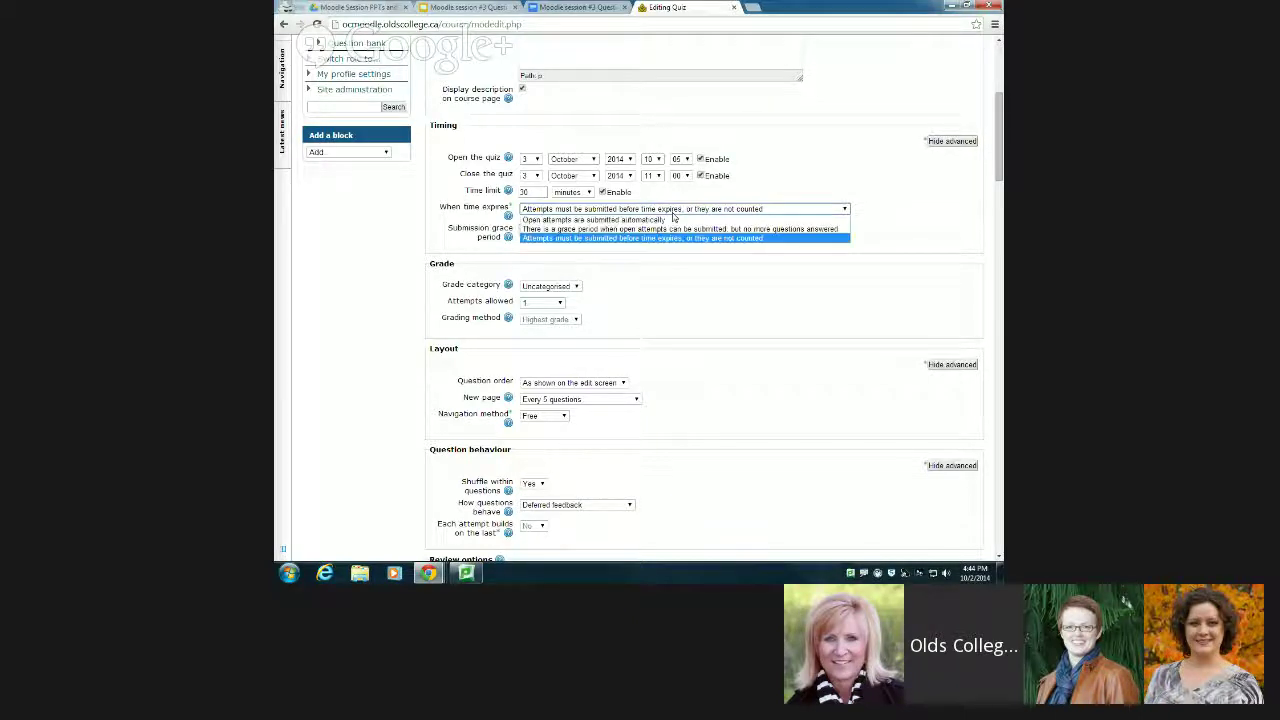
{"action": "left_click", "coordinate": [585, 220]}
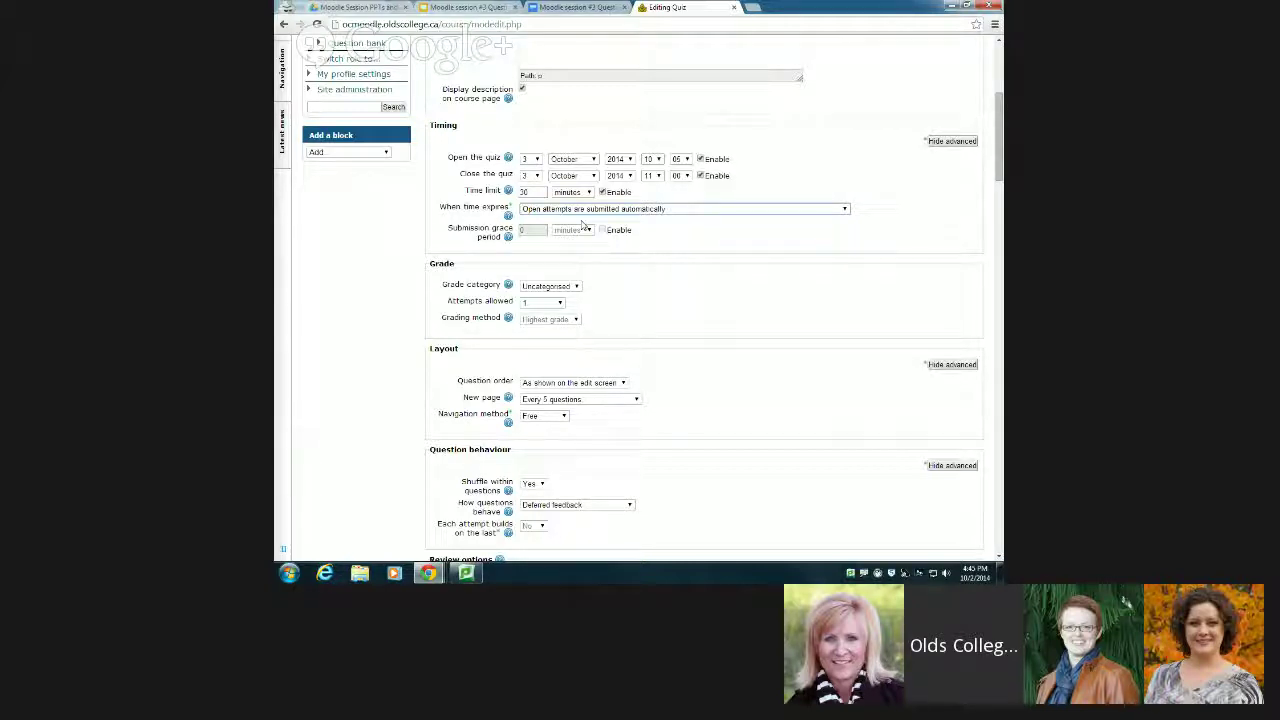
Review the choices for when time expires and keep open attempts submitted automatically.
{"action": "left_click", "coordinate": [581, 211]}
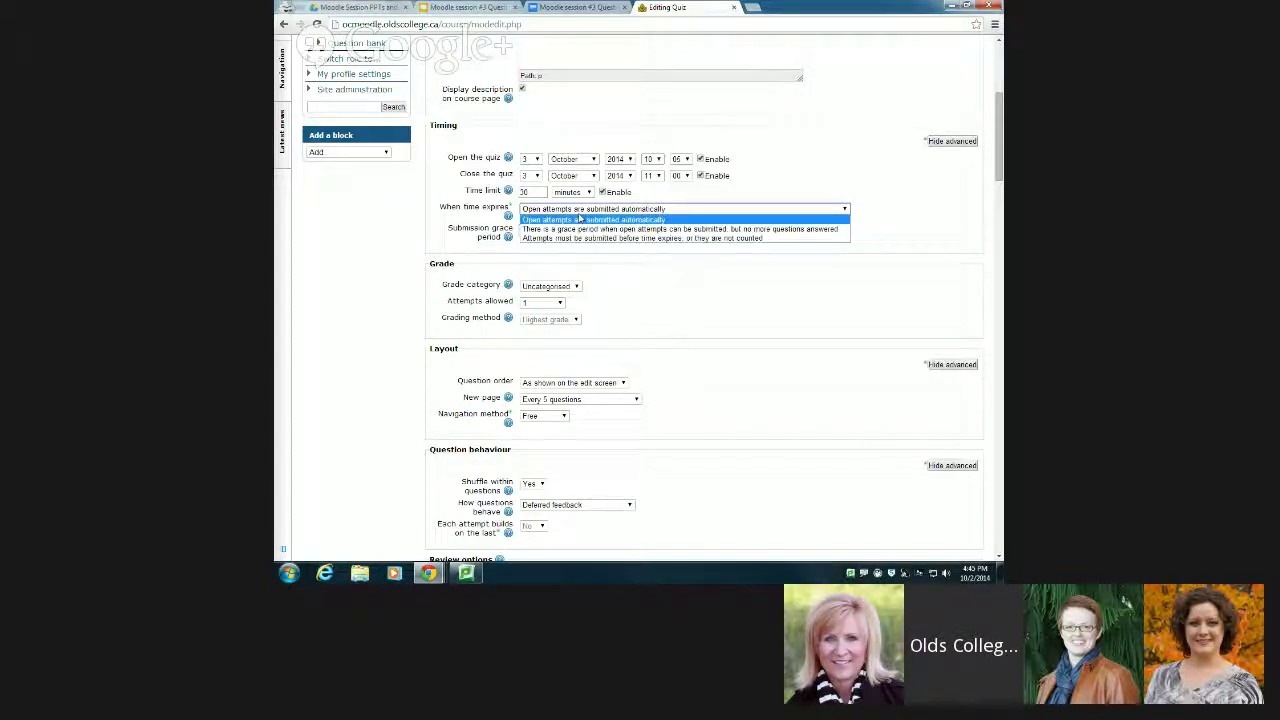
{"action": "left_click", "coordinate": [579, 219]}
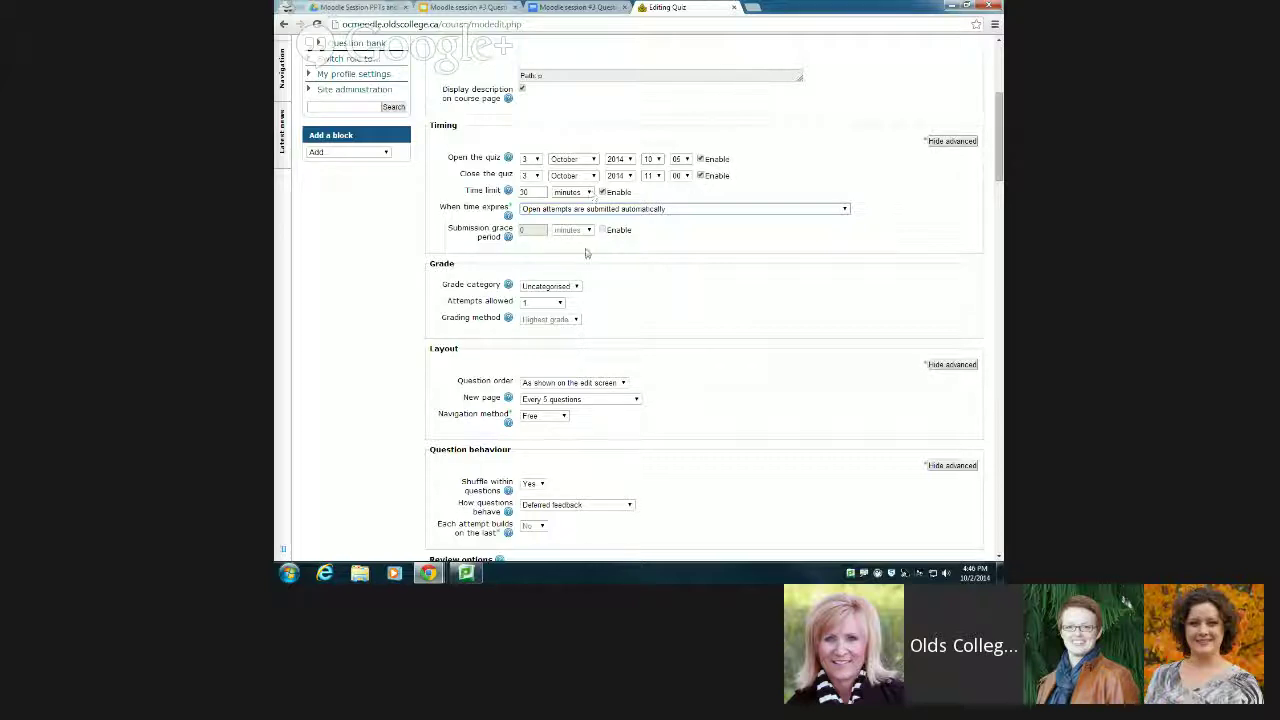
Put the quiz in the Quizzes grade category, allow 2 attempts, and grade by Average grade.
{"action": "scroll", "coordinate": [620, 262], "scroll_direction": "down", "scroll_amount": 2}
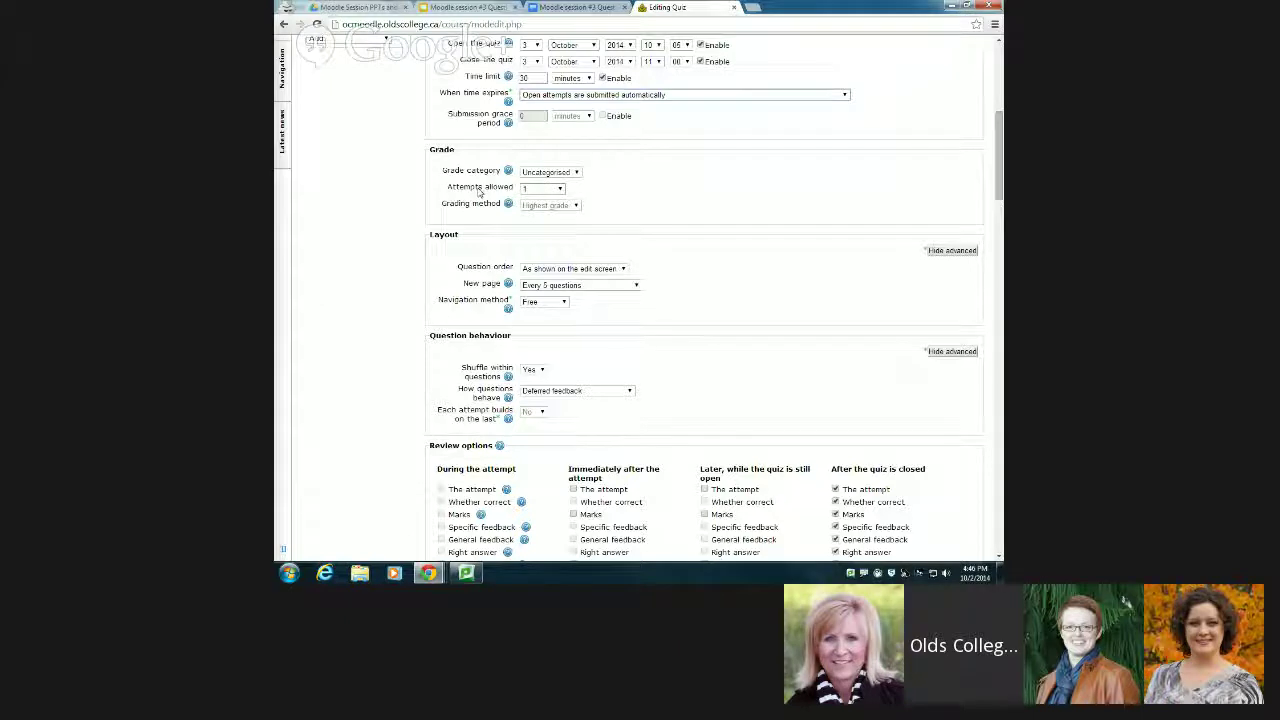
{"action": "left_click", "coordinate": [548, 172]}
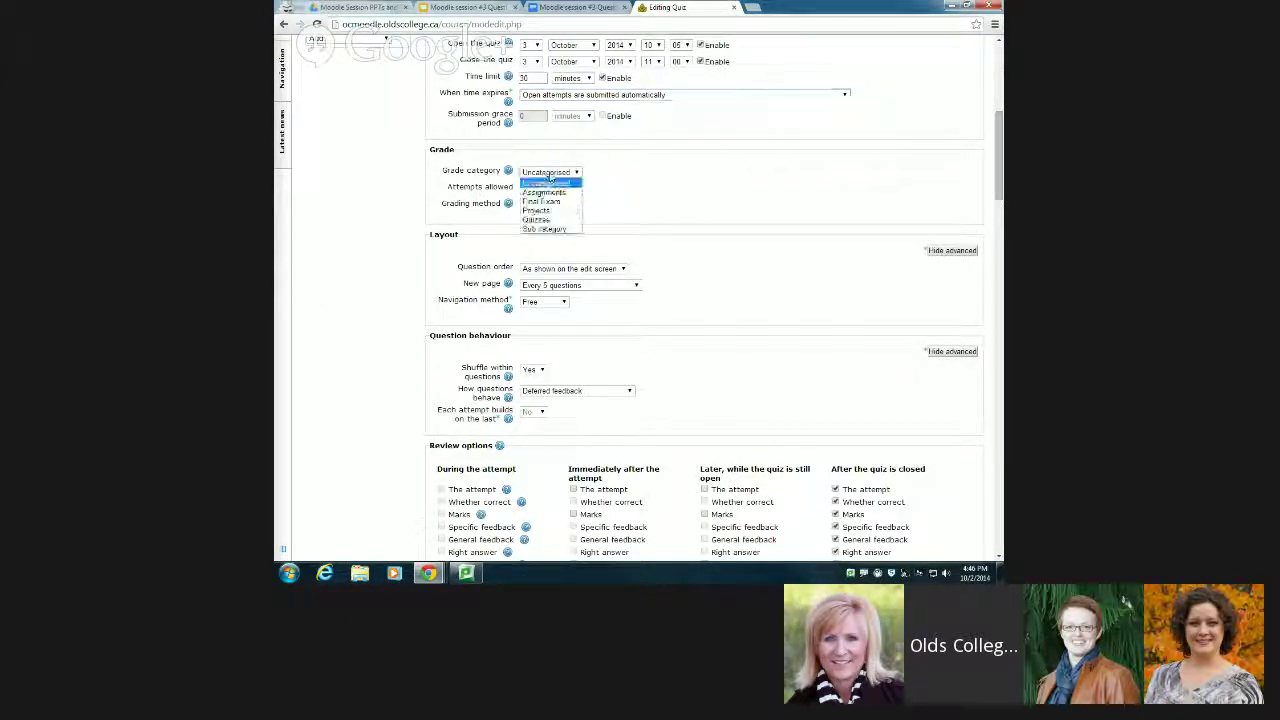
{"action": "left_click", "coordinate": [538, 219]}
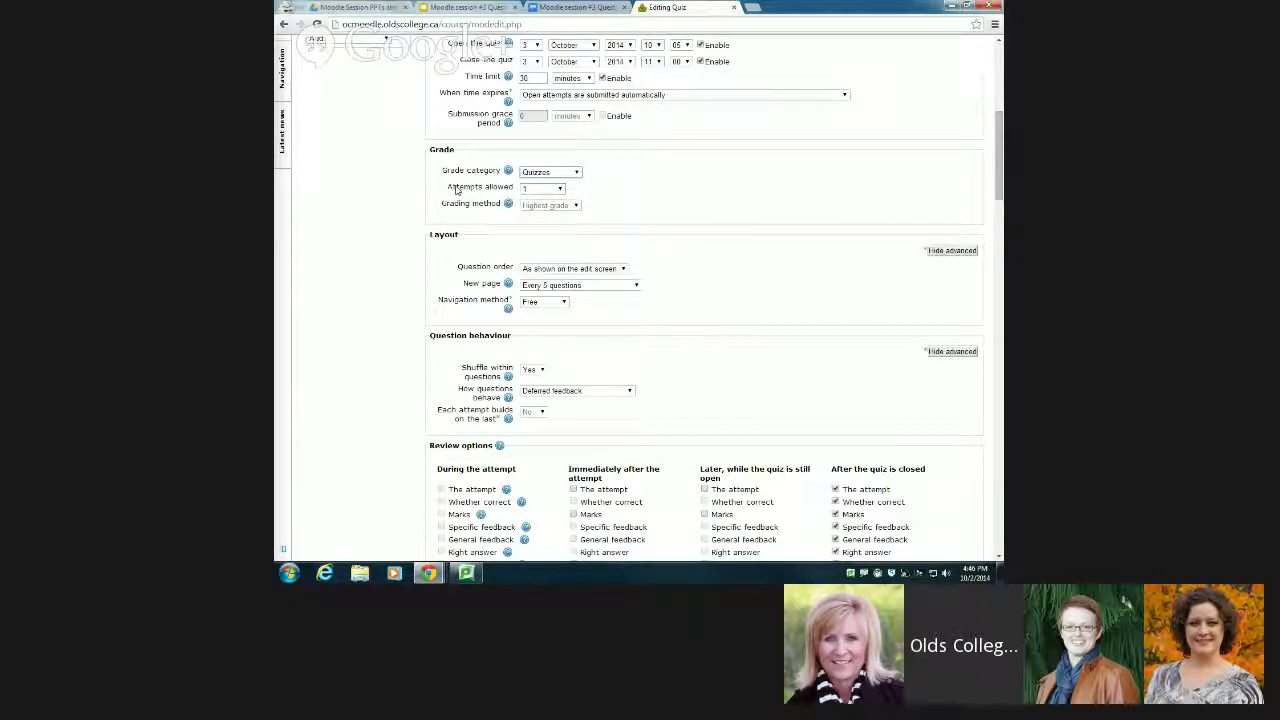
{"action": "left_click", "coordinate": [545, 189]}
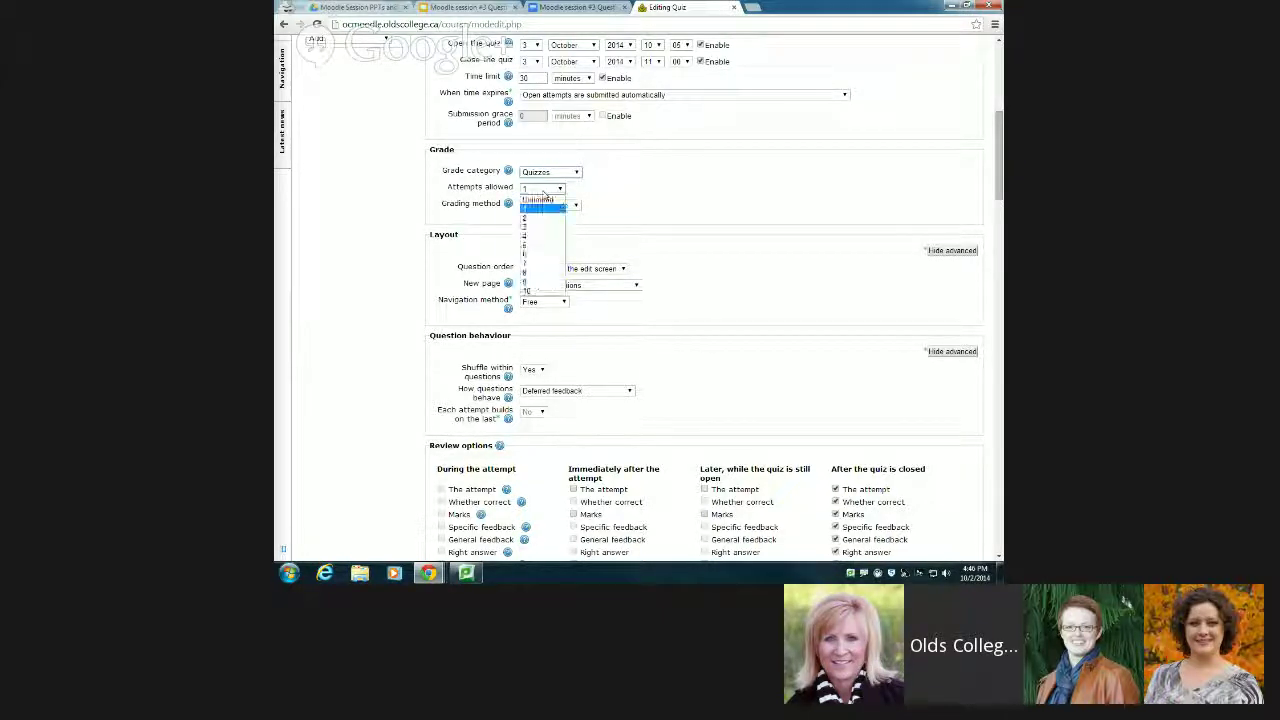
{"action": "left_click", "coordinate": [538, 219]}
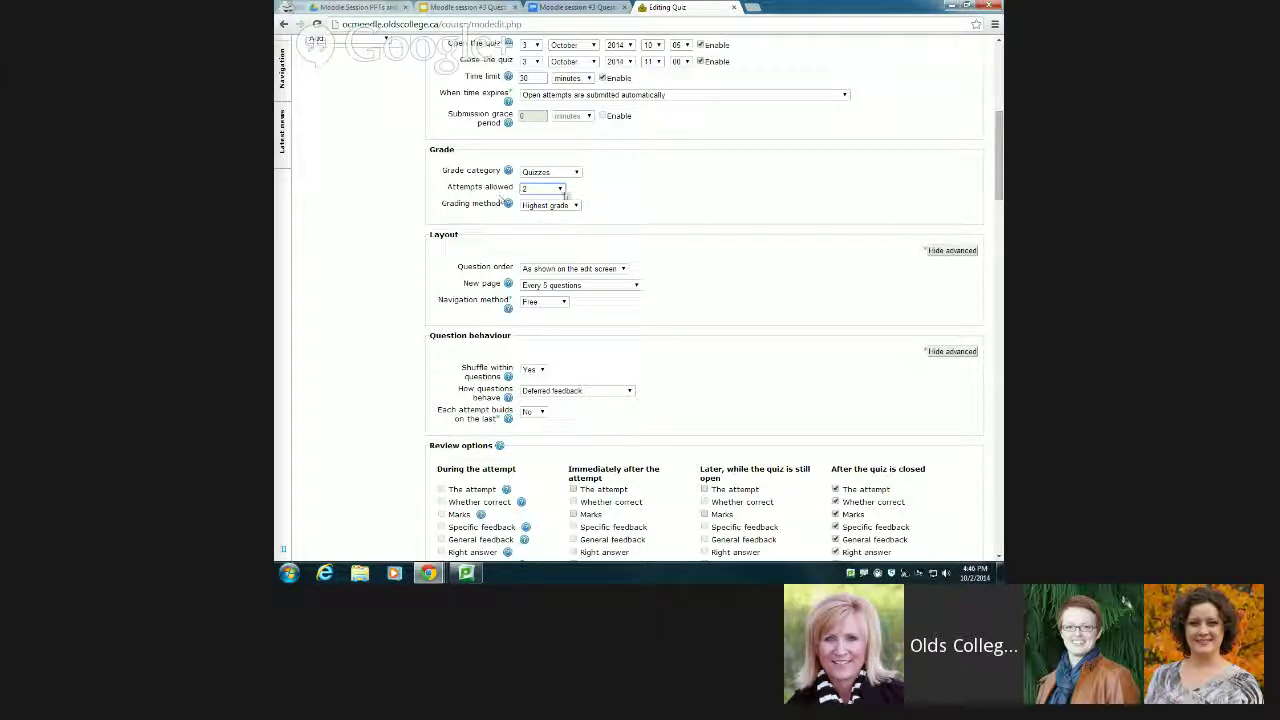
{"action": "left_click", "coordinate": [572, 207]}
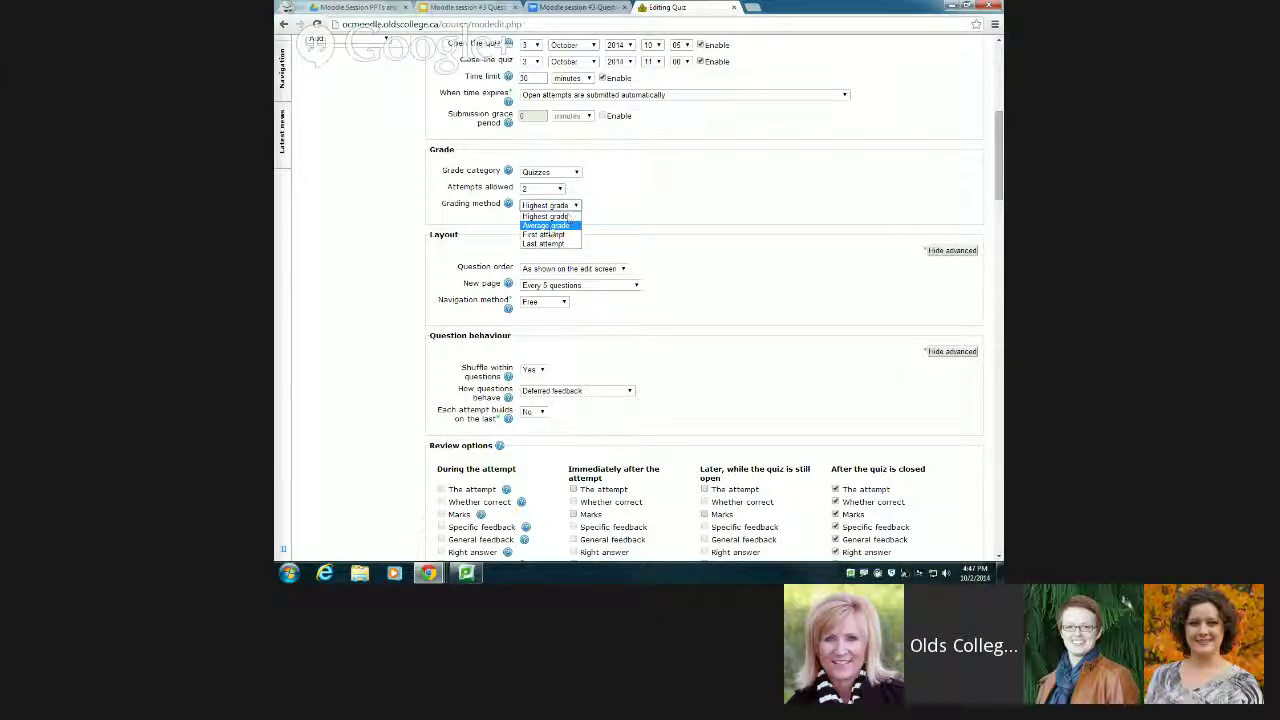
{"action": "left_click", "coordinate": [548, 226]}
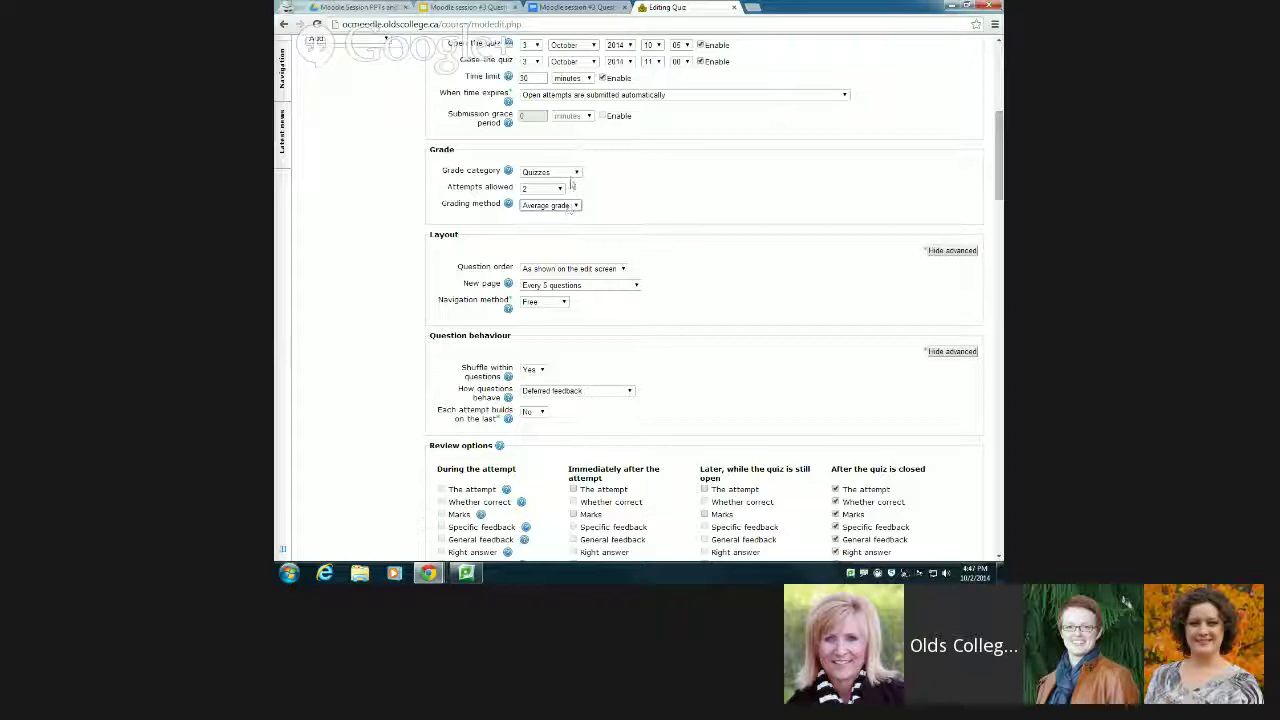
Set the quiz's question order to Shuffled randomly.
{"action": "scroll", "coordinate": [547, 218], "scroll_direction": "down", "scroll_amount": 1}
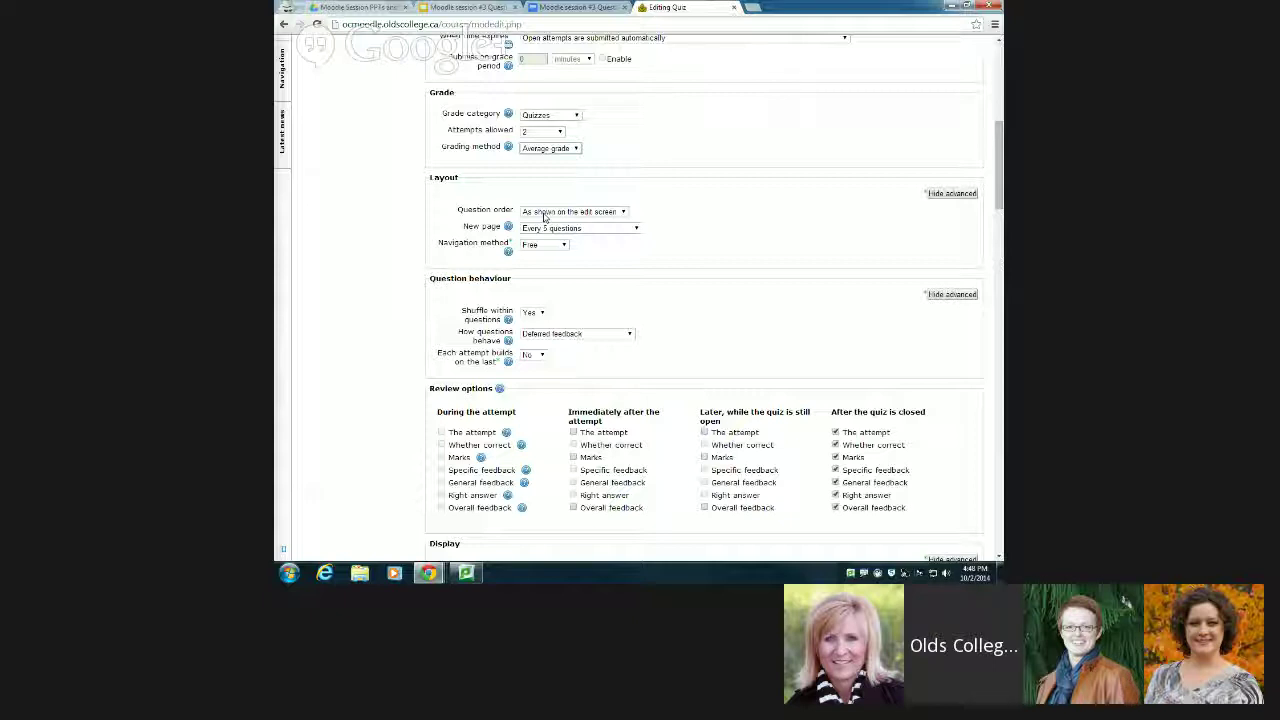
{"action": "left_click", "coordinate": [612, 213]}
{"action": "left_click", "coordinate": [600, 229]}
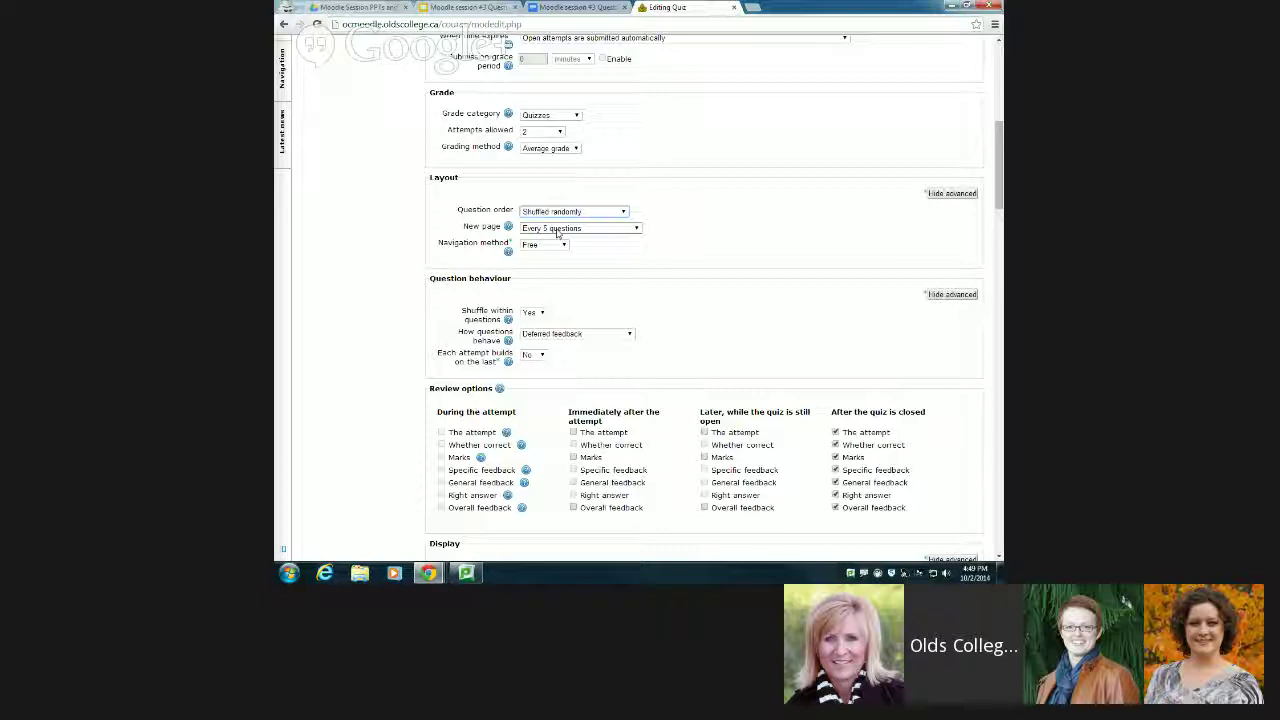
Try starting a new page for every question, and switch back to every 5 questions.
{"action": "left_click", "coordinate": [557, 229]}
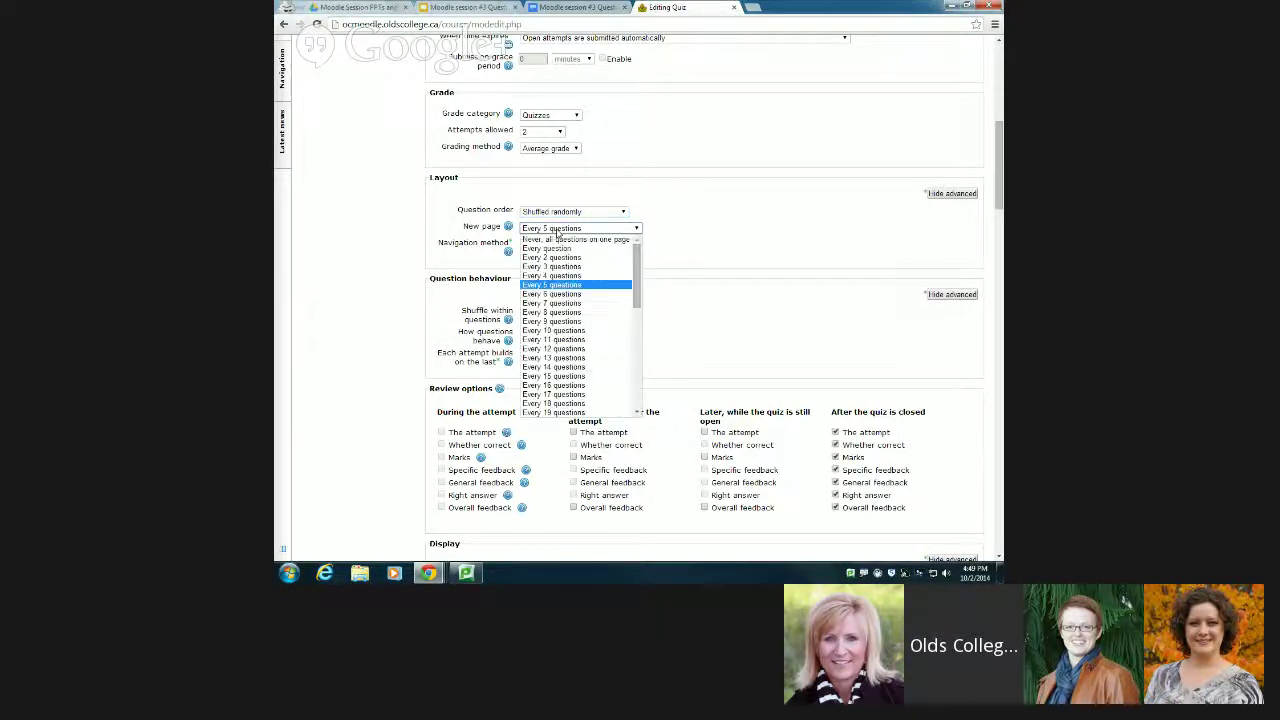
{"action": "left_click", "coordinate": [550, 248]}
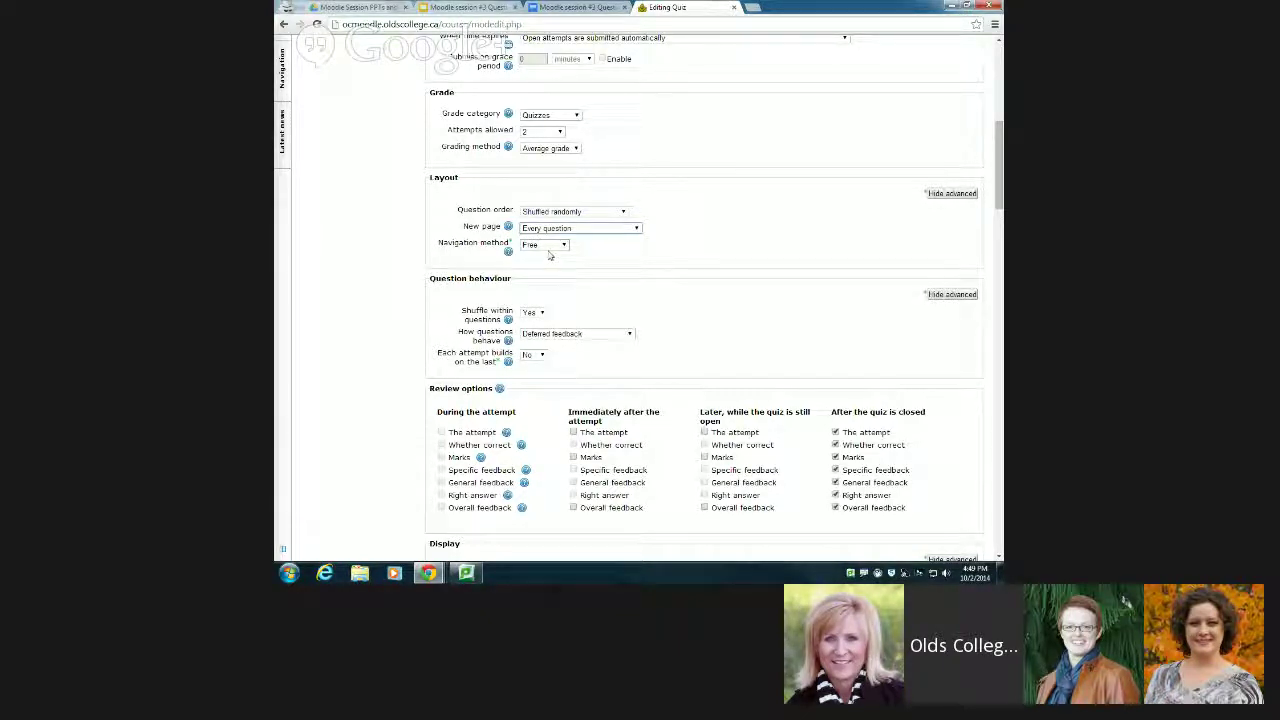
{"action": "left_click", "coordinate": [555, 230]}
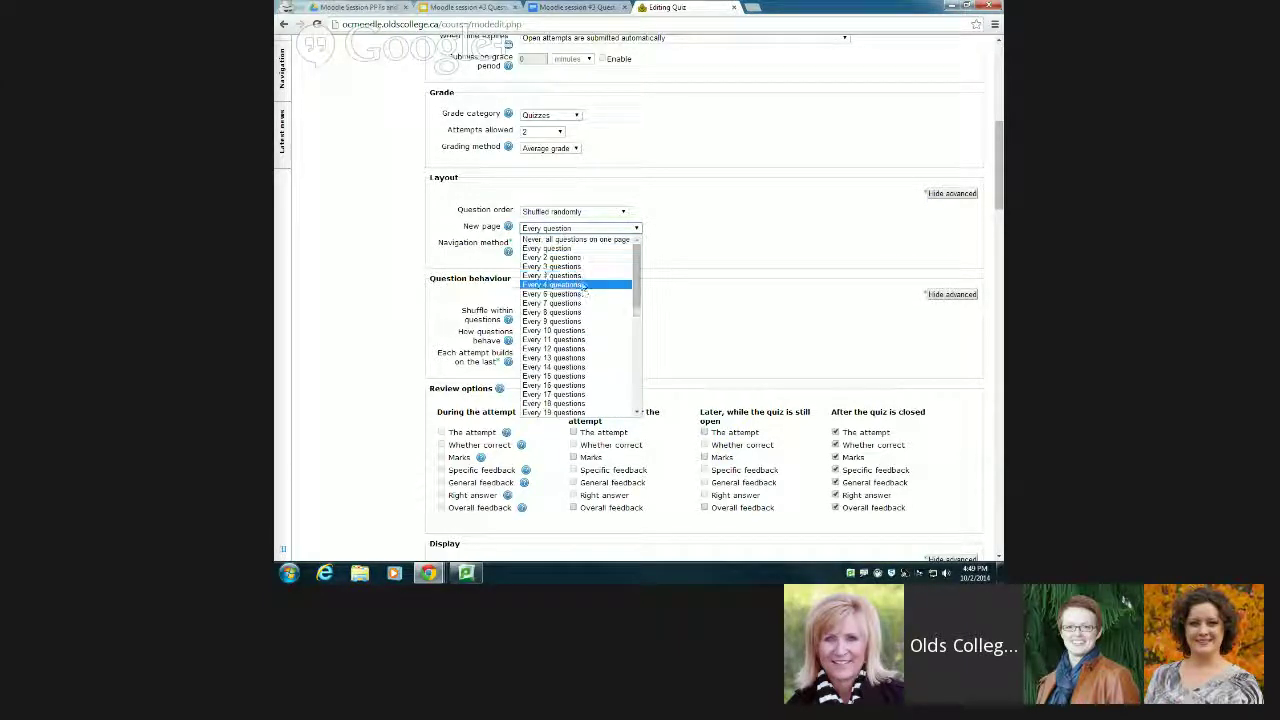
{"action": "left_click", "coordinate": [583, 293]}
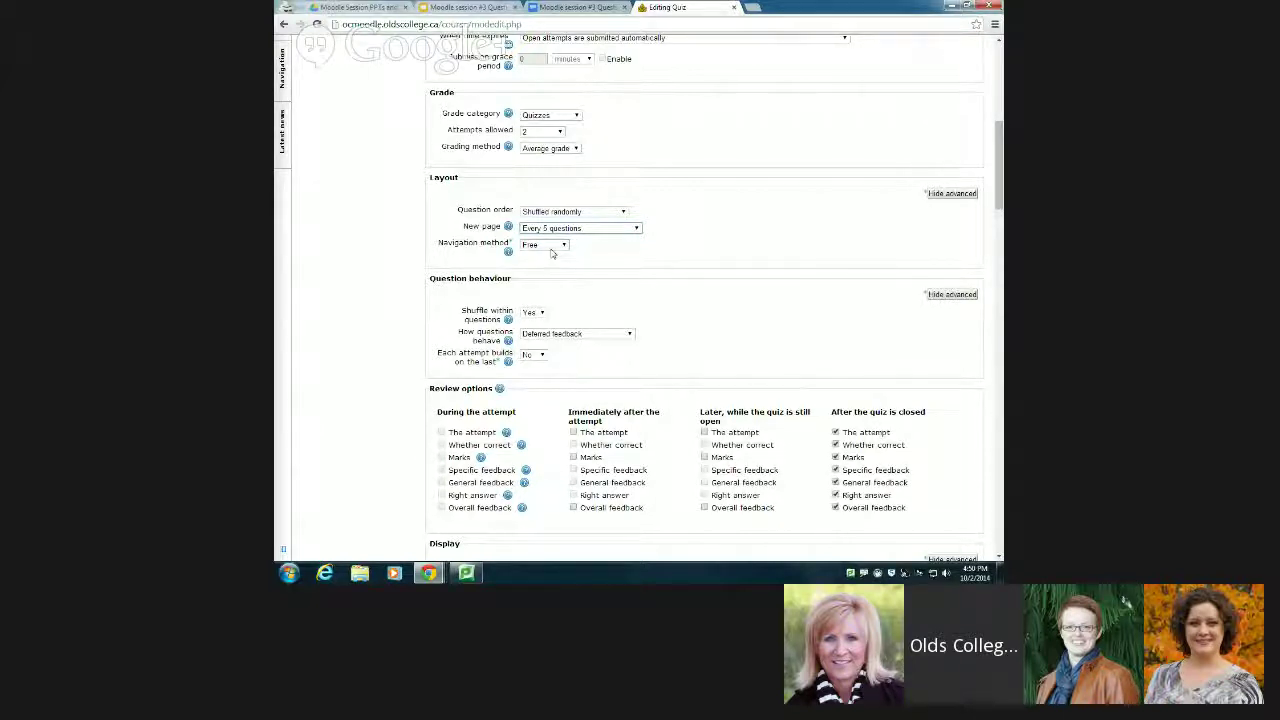
Try the Sequential navigation method, and switch back to Free.
{"action": "left_click", "coordinate": [551, 249]}
{"action": "left_click", "coordinate": [553, 268]}
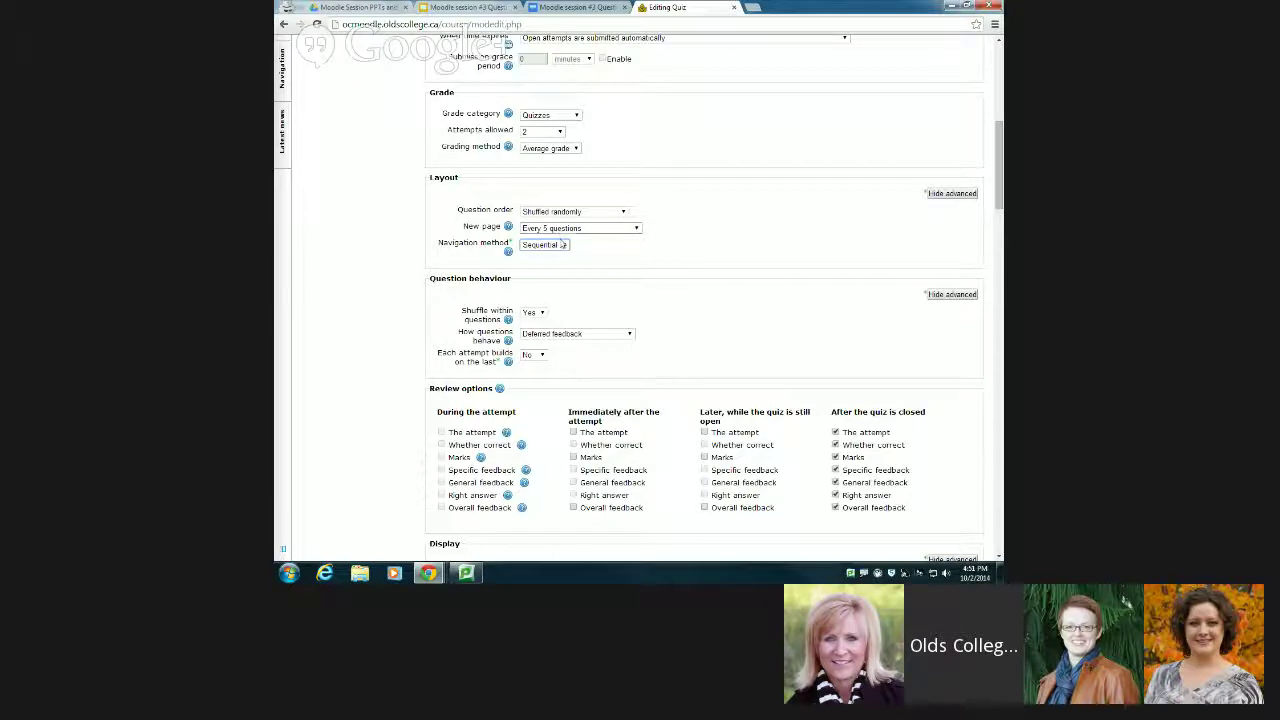
{"action": "left_click", "coordinate": [563, 245]}
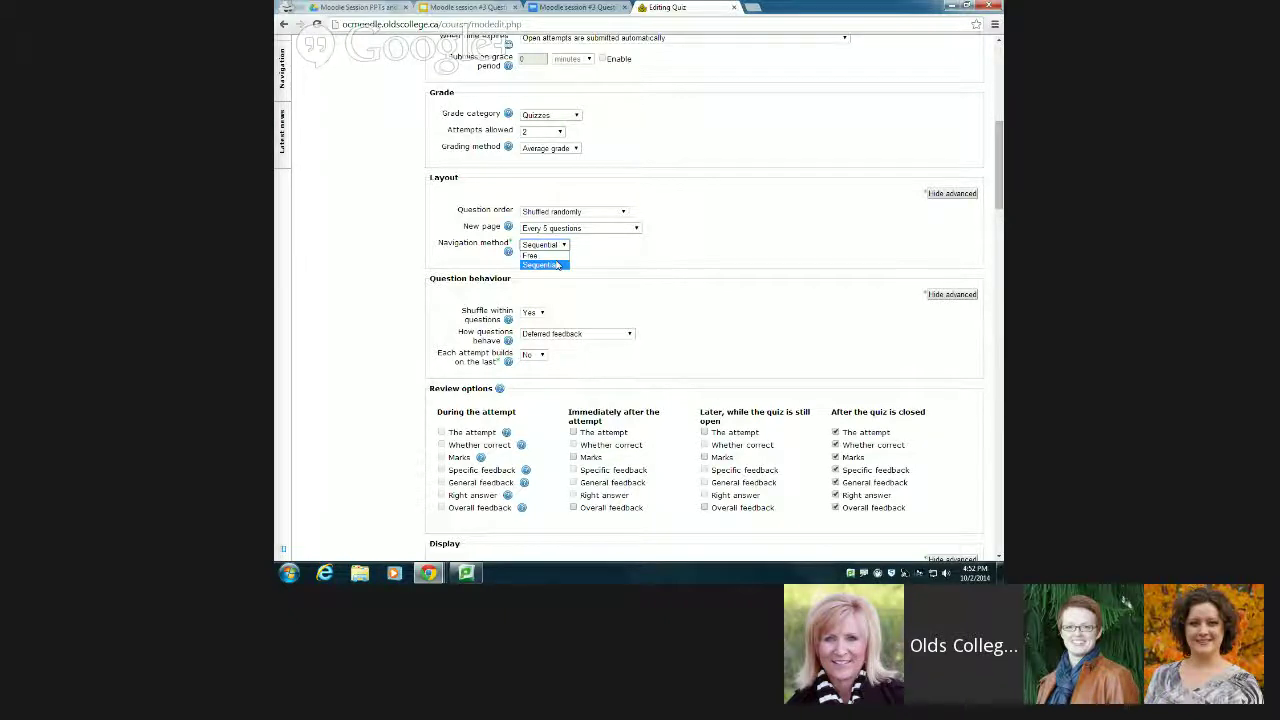
{"action": "left_click", "coordinate": [548, 255]}
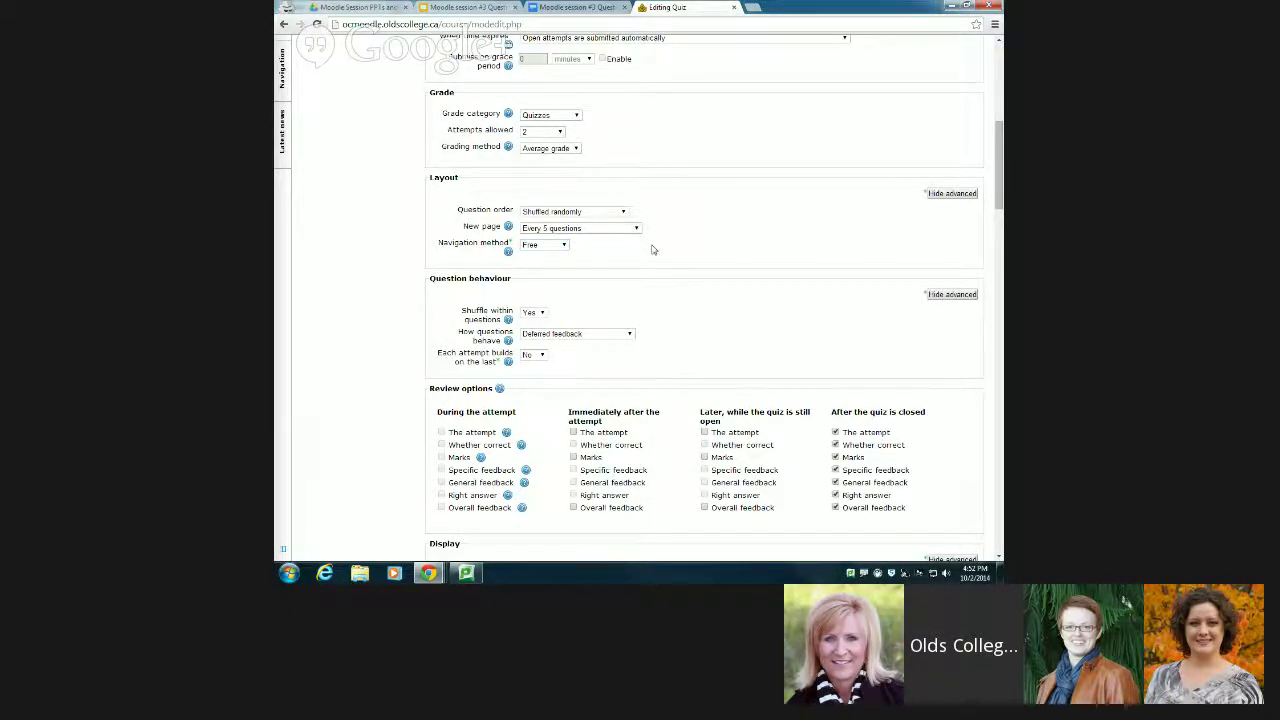
Turn off shuffling within questions in the question behaviour settings.
{"action": "scroll", "coordinate": [652, 249], "scroll_direction": "down", "scroll_amount": 2}
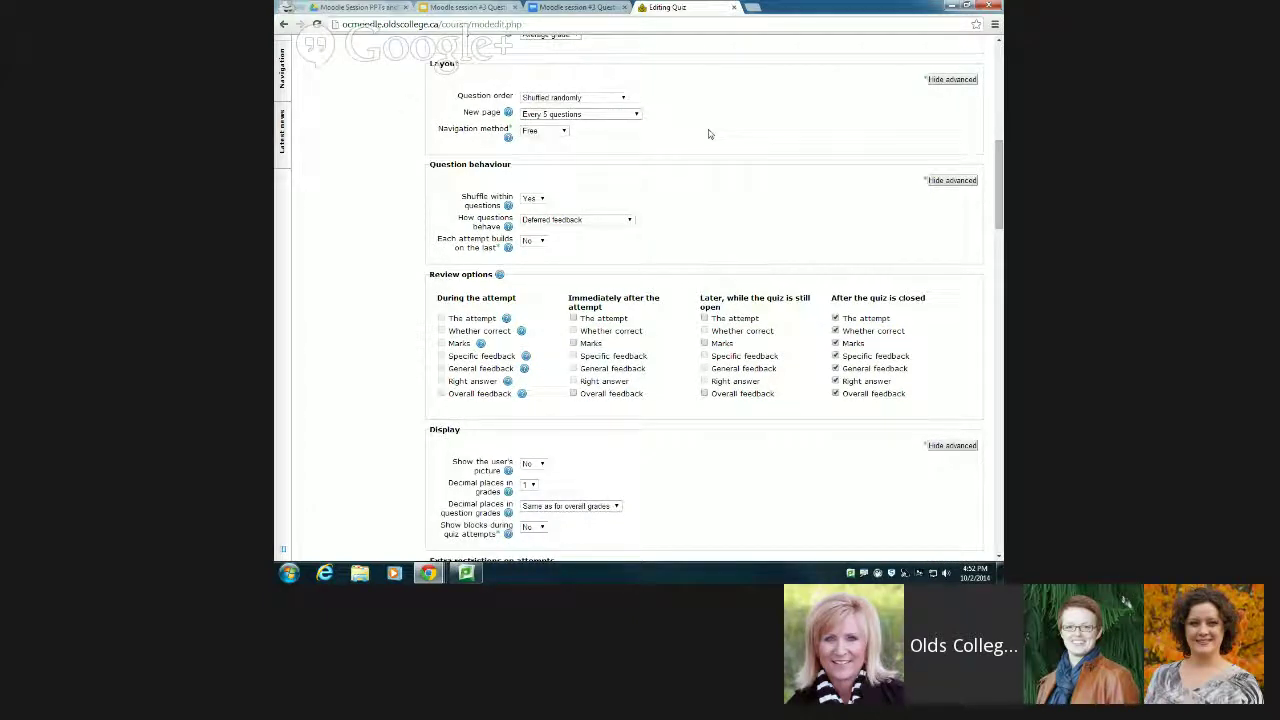
{"action": "left_click", "coordinate": [540, 199]}
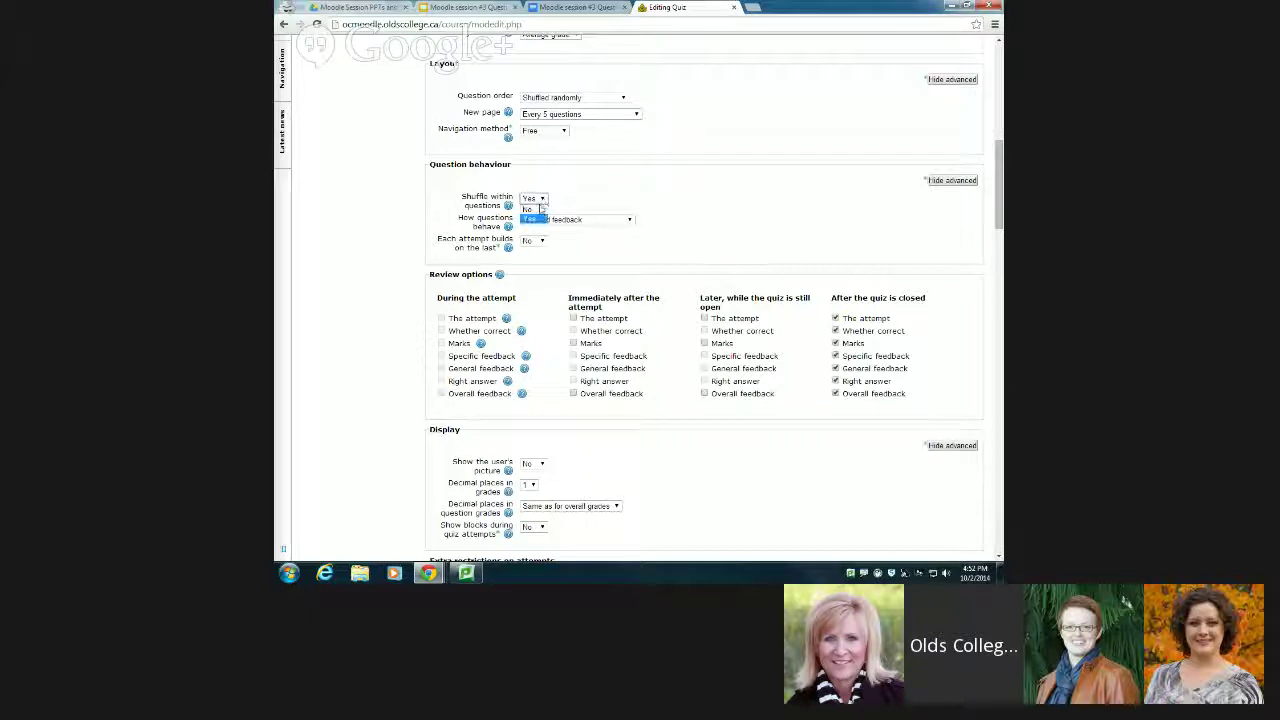
{"action": "left_click", "coordinate": [542, 208]}
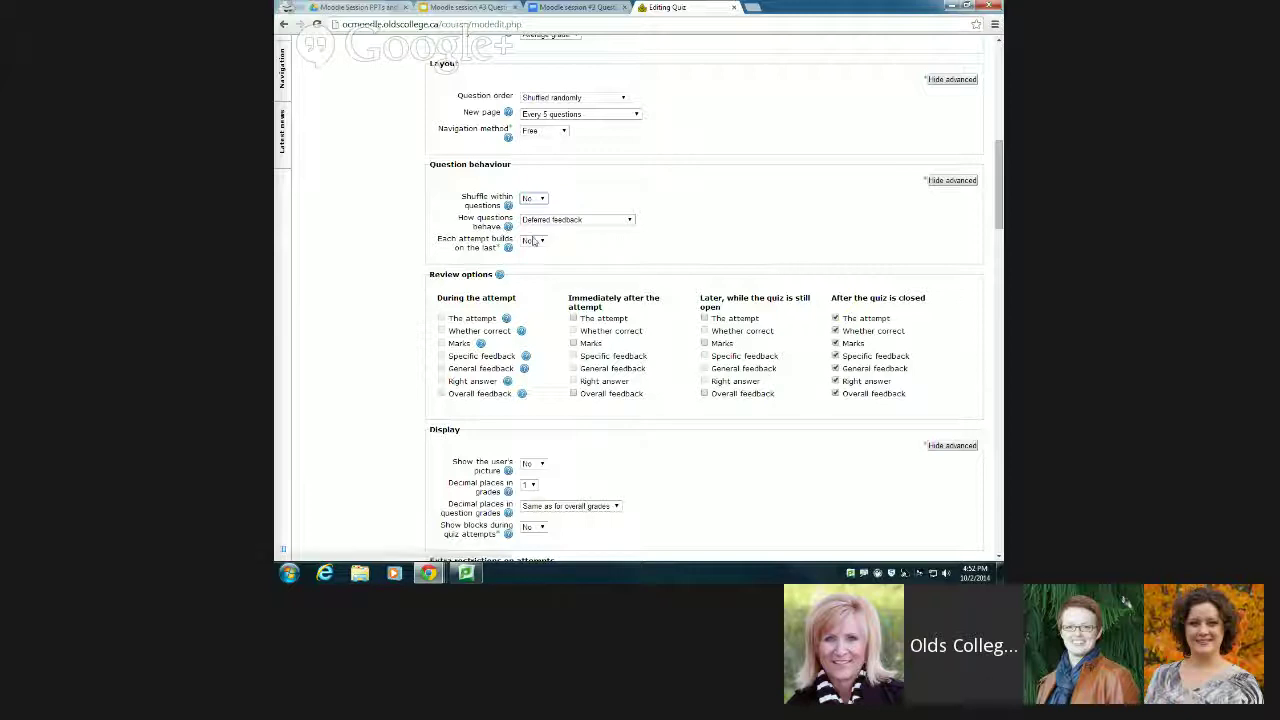
Review the question behaviour modes and their help explanation, keeping Deferred feedback selected.
{"action": "left_click", "coordinate": [590, 222]}
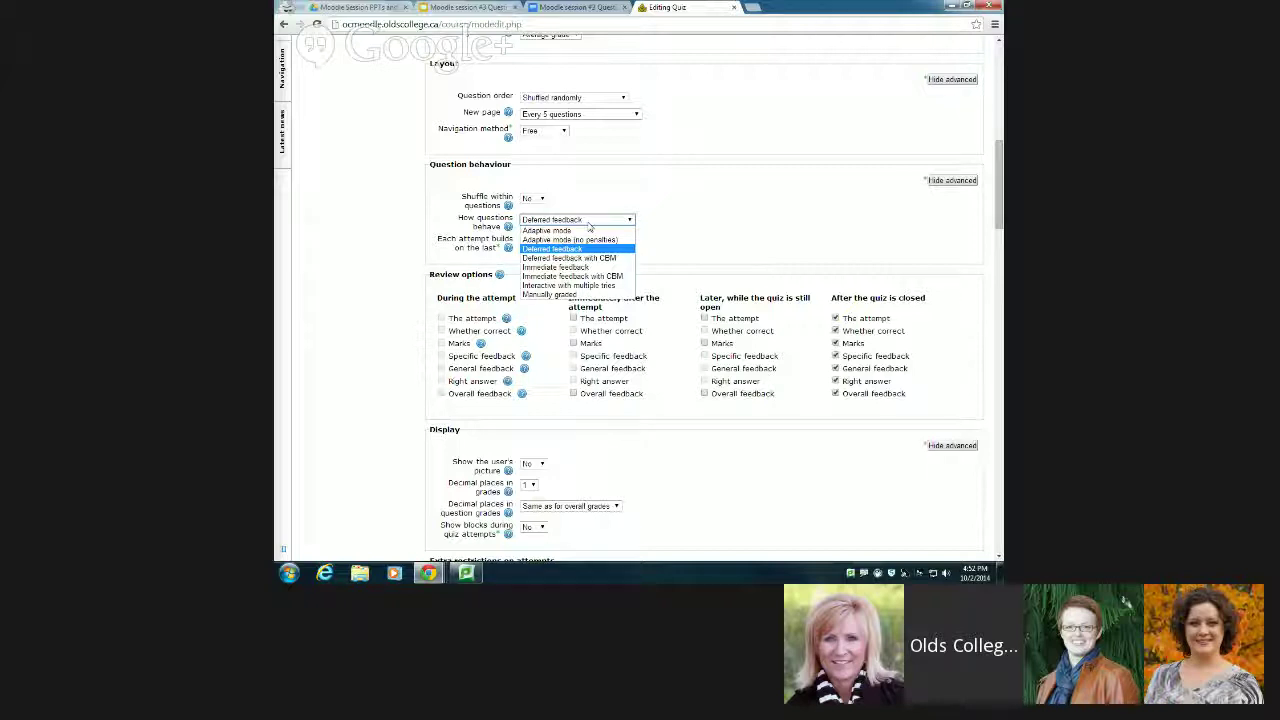
{"action": "left_click", "coordinate": [577, 249]}
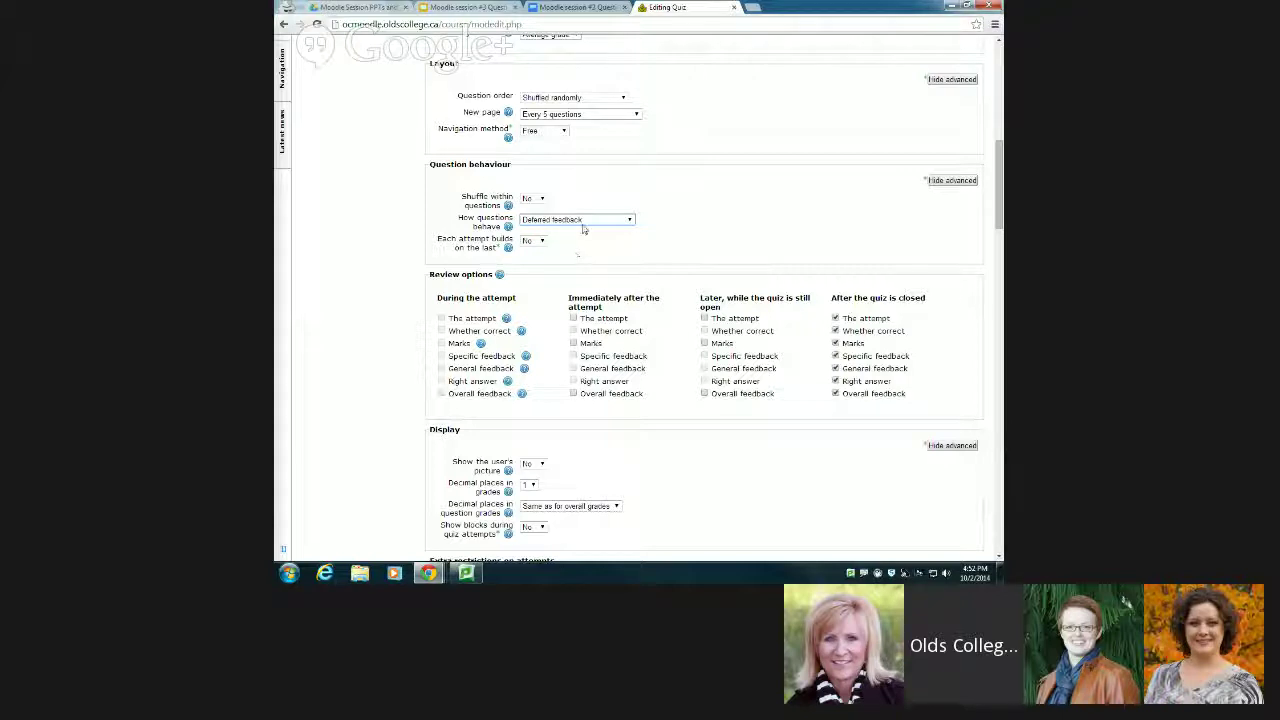
{"action": "left_click", "coordinate": [582, 222]}
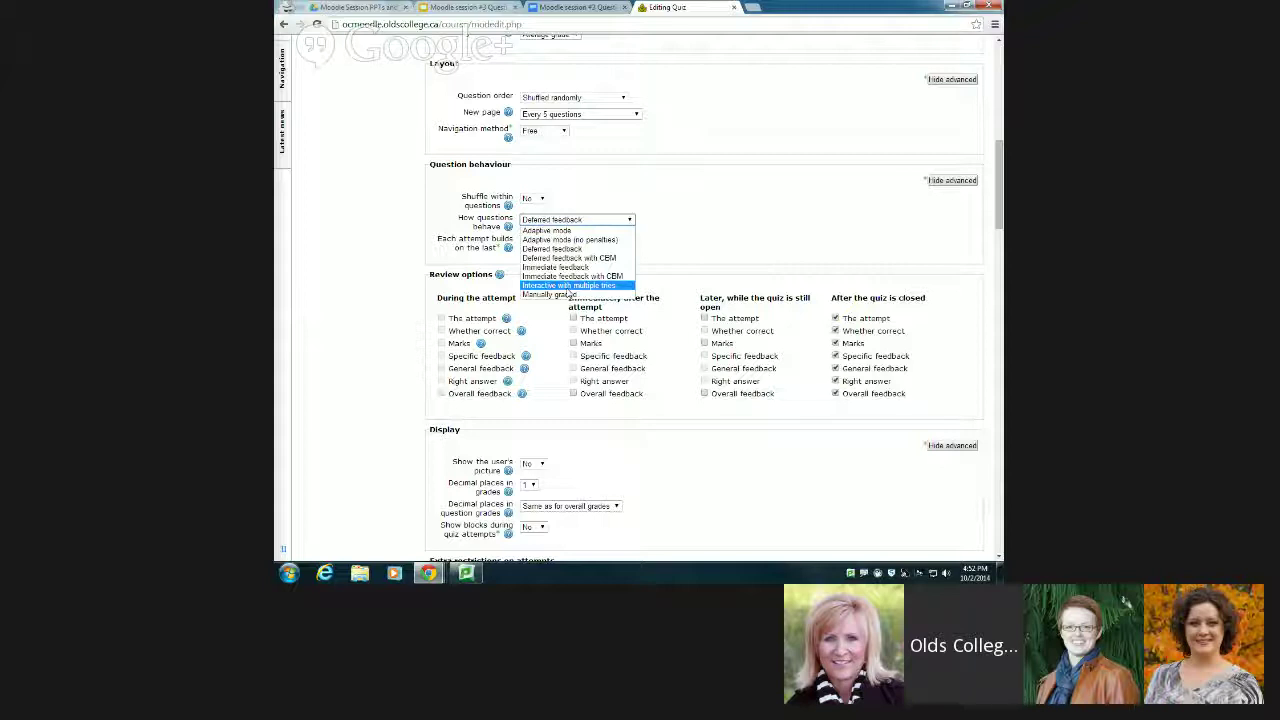
{"action": "left_click", "coordinate": [508, 226]}
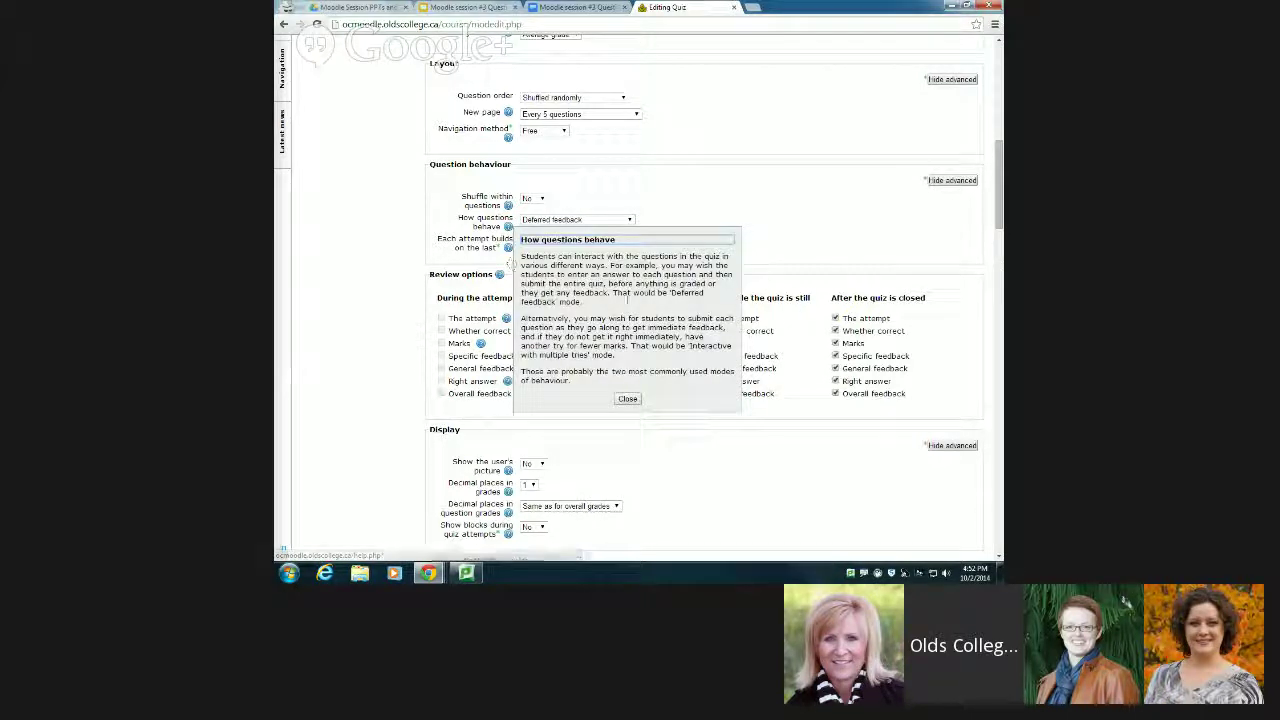
{"action": "left_click", "coordinate": [692, 216]}
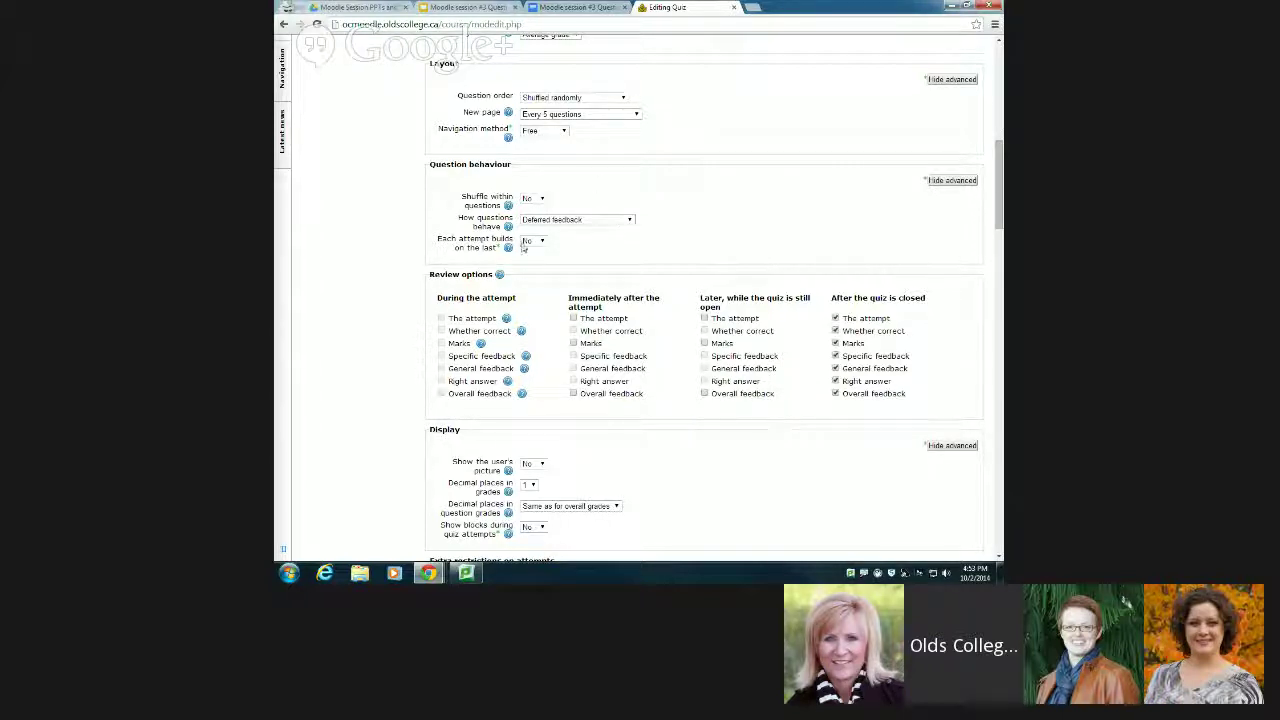
{"action": "left_click", "coordinate": [557, 220]}
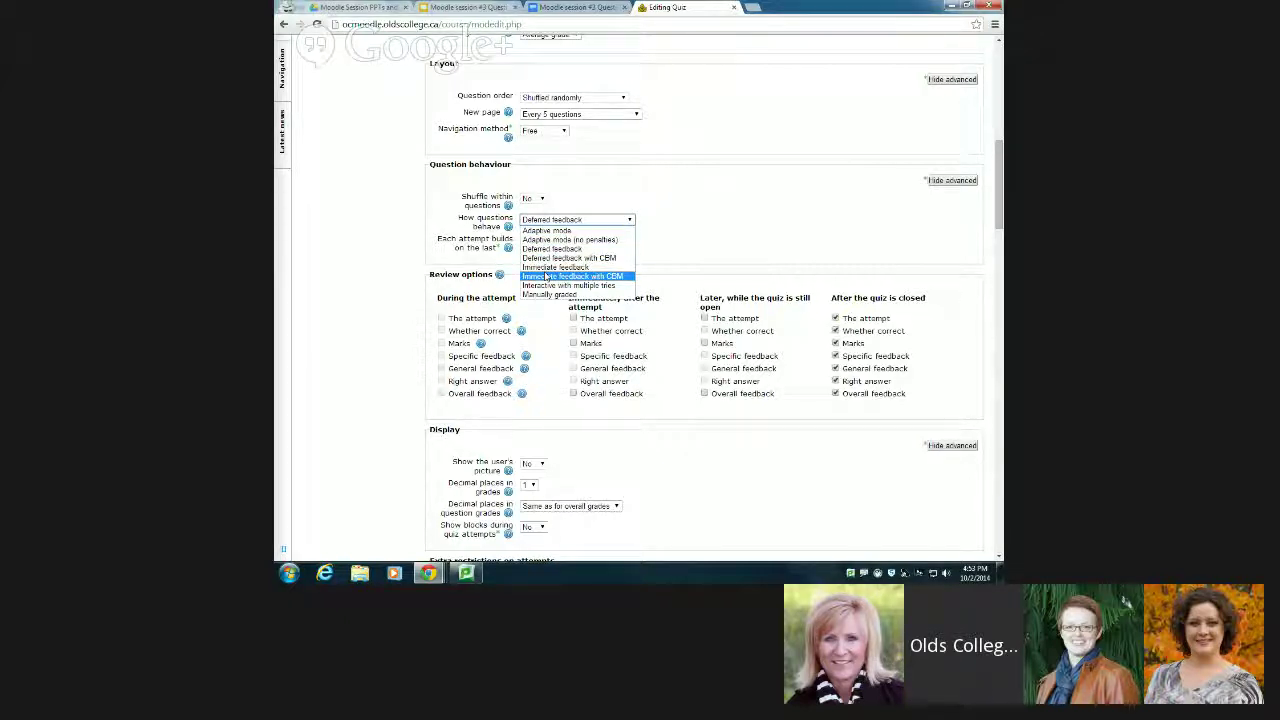
{"action": "left_click", "coordinate": [678, 250]}
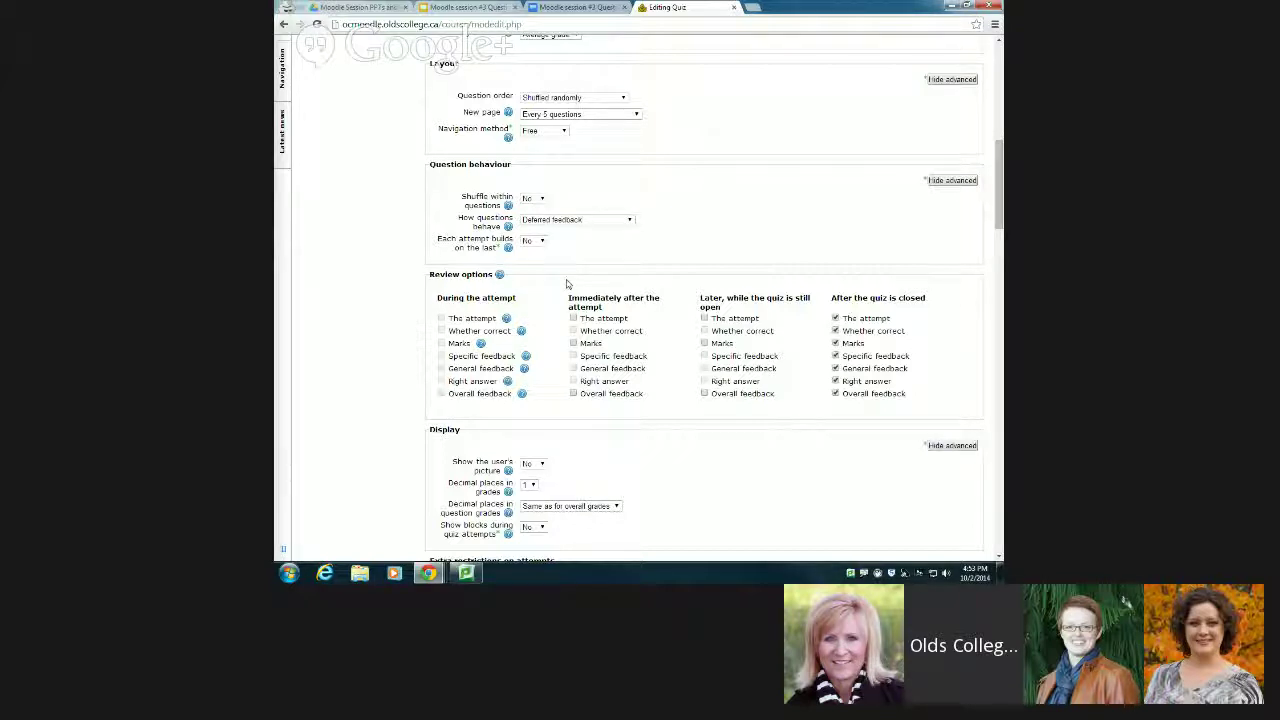
Set the review options to show marks immediately after the attempt and hide the right answer after the quiz is closed.
{"action": "scroll", "coordinate": [700, 360], "scroll_direction": "down", "scroll_amount": 1}
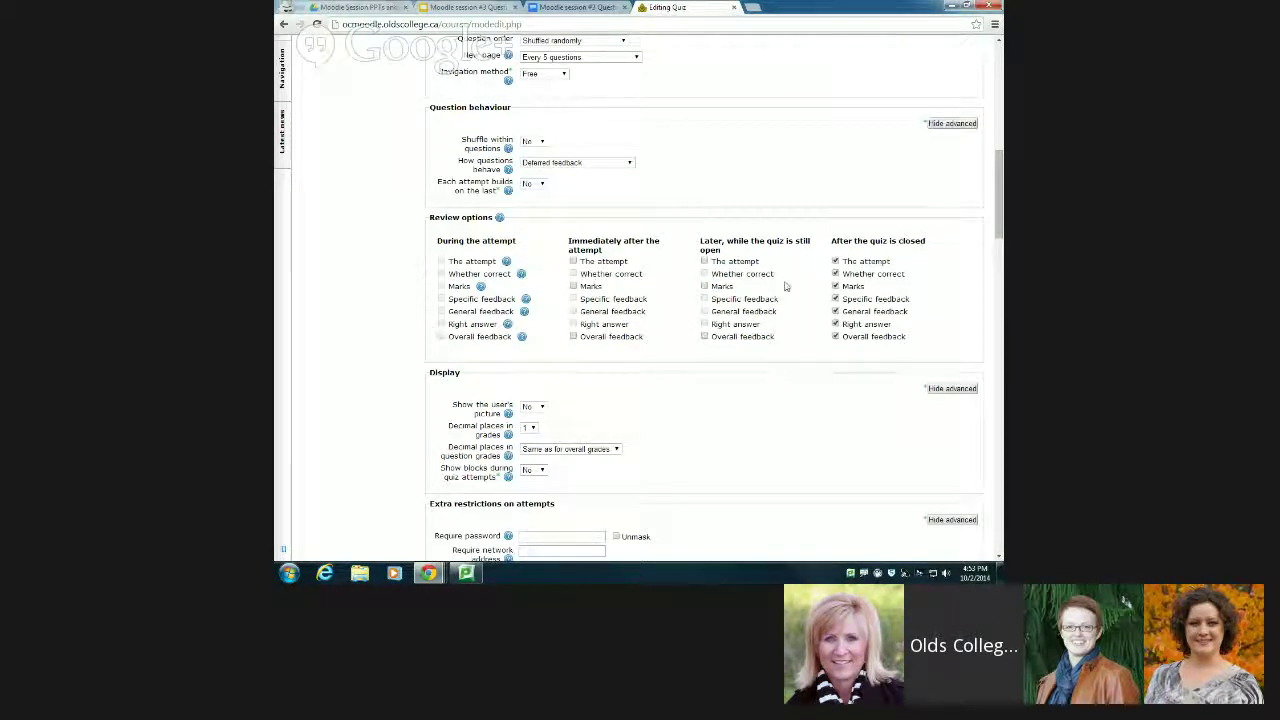
{"action": "scroll", "coordinate": [583, 311], "scroll_direction": "down", "scroll_amount": 1}
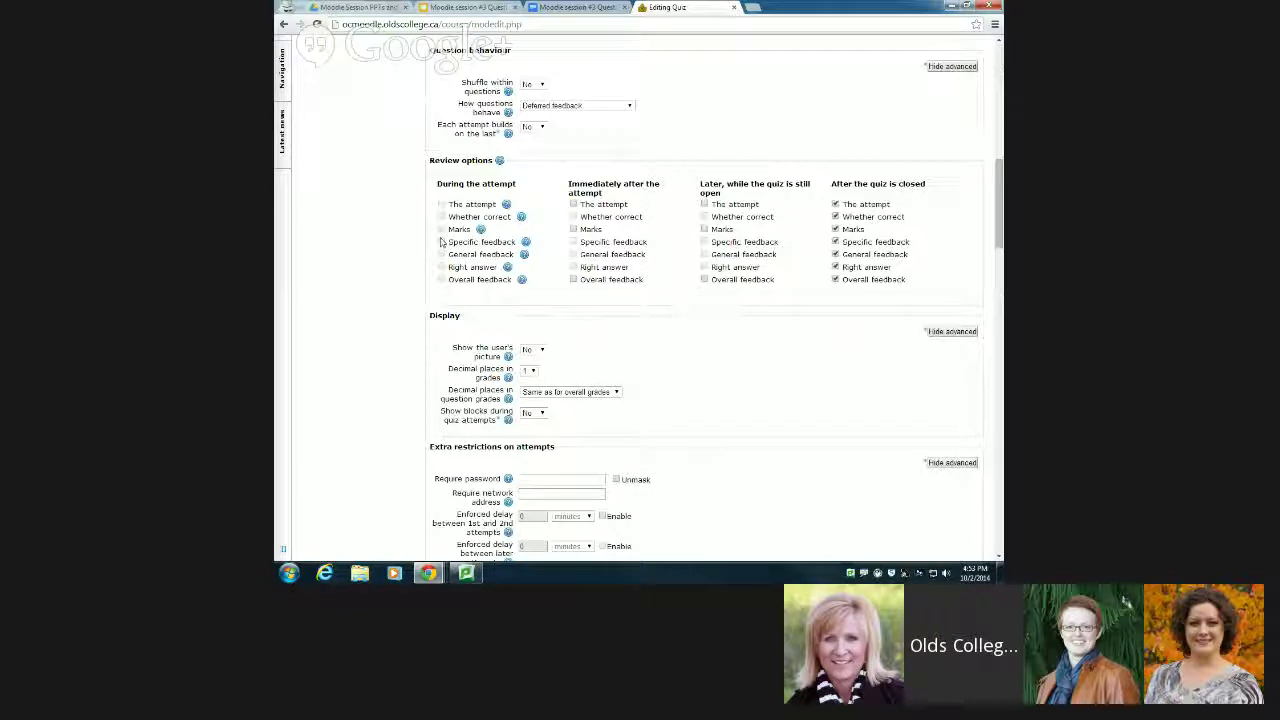
{"action": "left_click", "coordinate": [574, 205]}
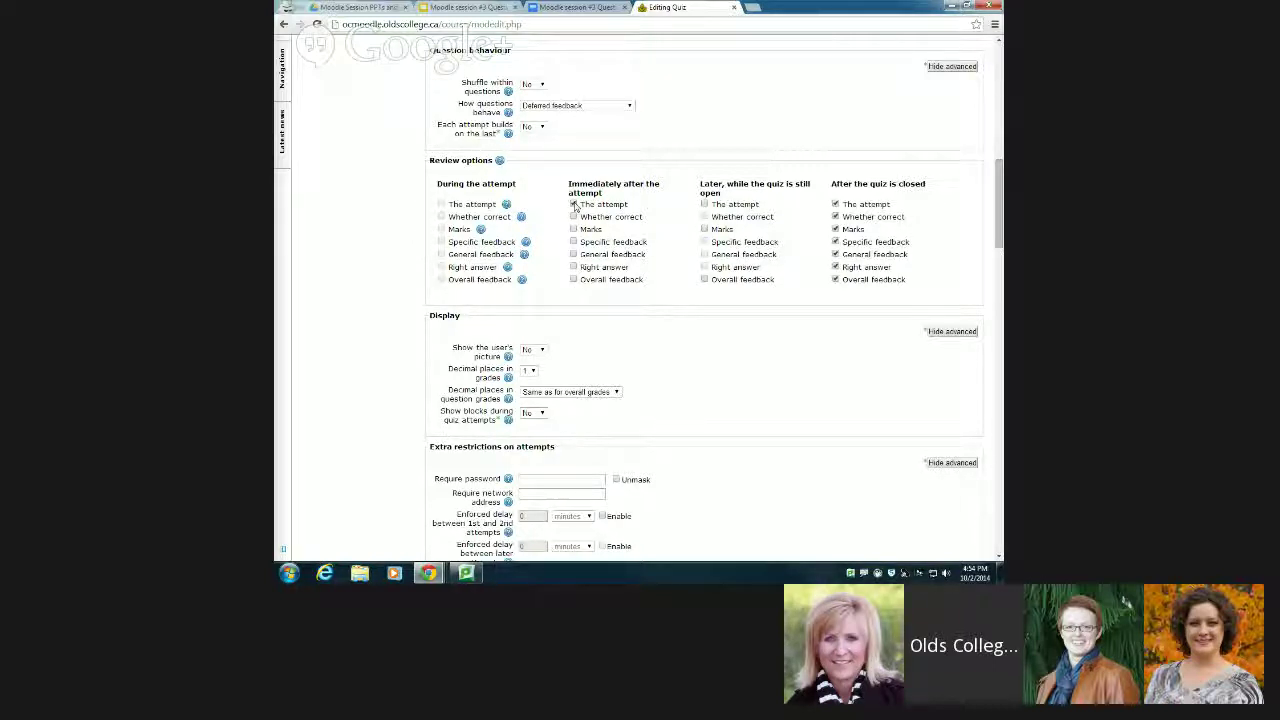
{"action": "left_click", "coordinate": [574, 217]}
{"action": "left_click", "coordinate": [573, 267]}
{"action": "left_click", "coordinate": [573, 267]}
{"action": "left_click", "coordinate": [836, 269]}
{"action": "left_click", "coordinate": [837, 216]}
{"action": "left_click", "coordinate": [574, 217]}
{"action": "left_click", "coordinate": [574, 205]}
Examine the display settings, the extra restrictions on attempts, and the overall feedback fields.
{"action": "scroll", "coordinate": [706, 354], "scroll_direction": "down", "scroll_amount": 3}
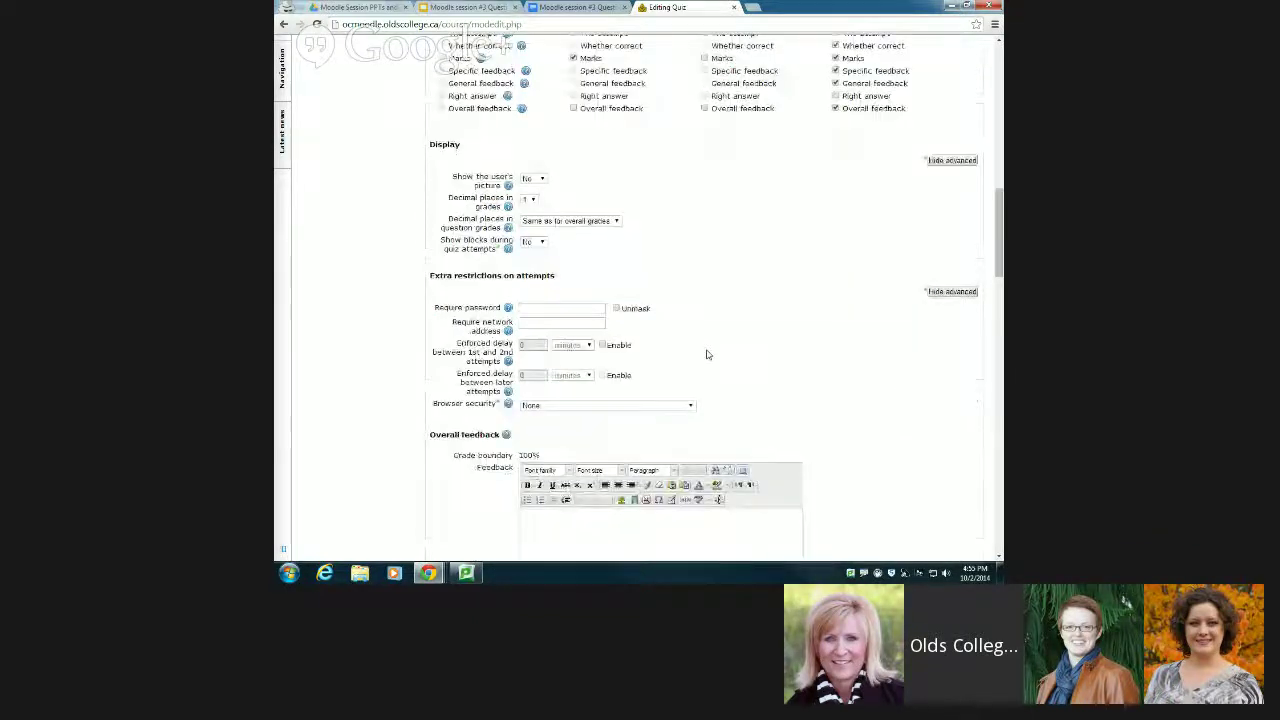
{"action": "scroll", "coordinate": [706, 354], "scroll_direction": "down", "scroll_amount": 1}
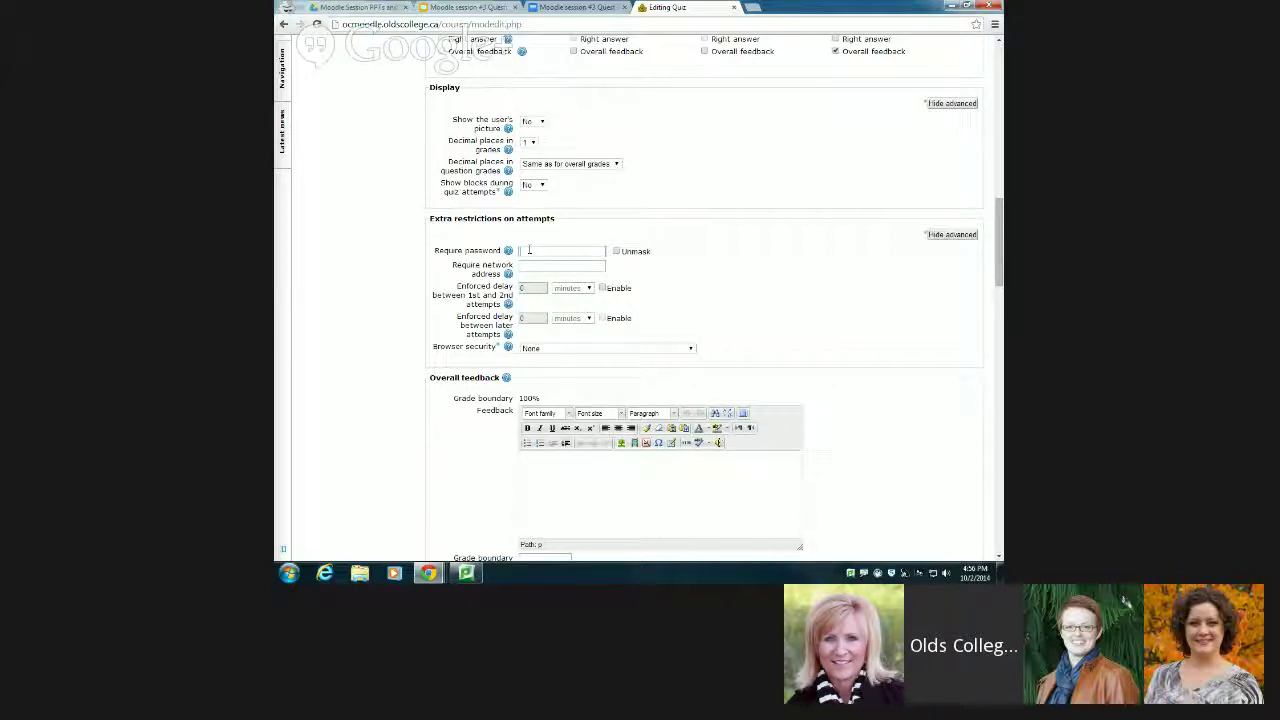
{"action": "scroll", "coordinate": [529, 250], "scroll_direction": "down", "scroll_amount": 1}
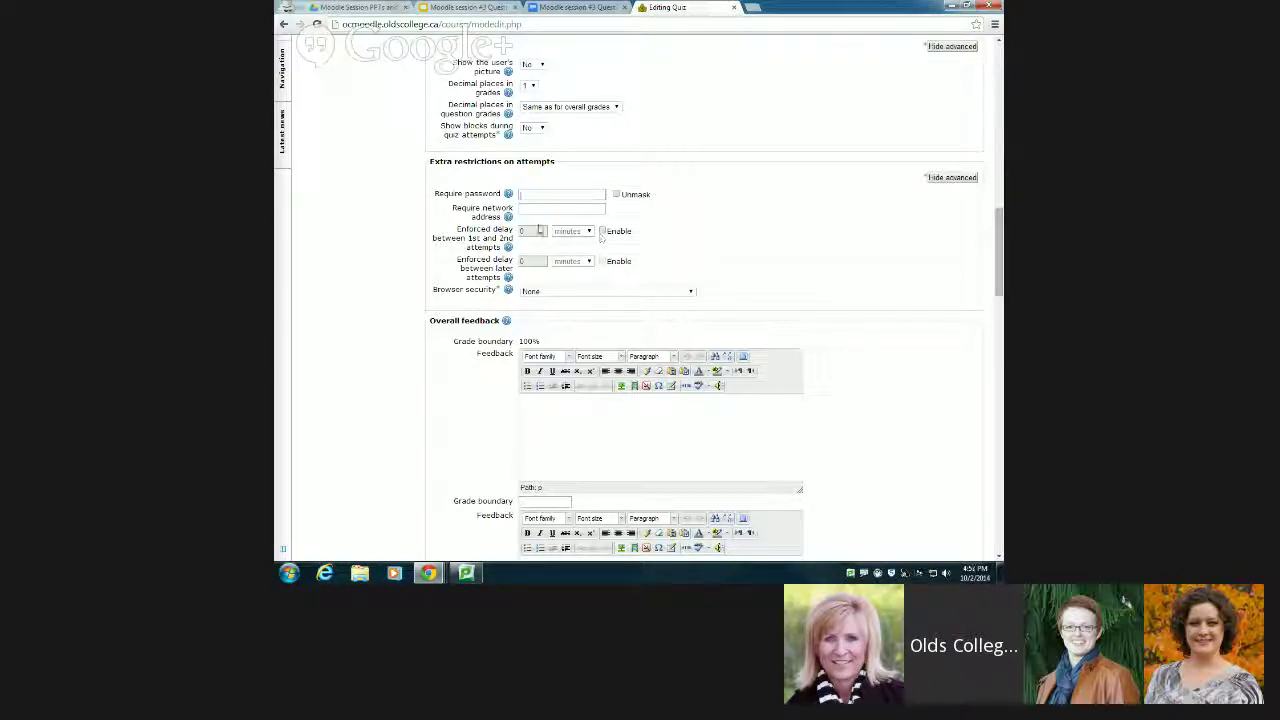
{"action": "scroll", "coordinate": [493, 183], "scroll_direction": "down", "scroll_amount": 2}
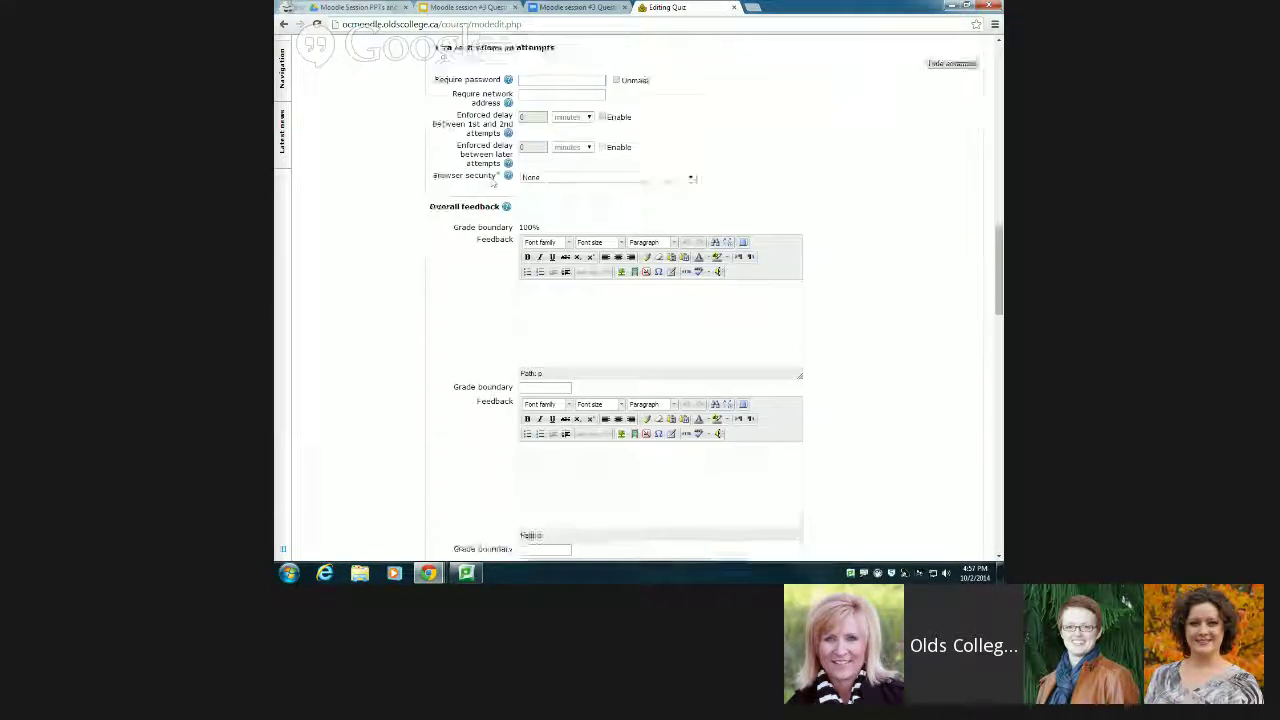
Review the browser security choices under the extra restrictions on attempts, keeping None selected.
{"action": "scroll", "coordinate": [493, 183], "scroll_direction": "down", "scroll_amount": 1}
{"action": "left_click", "coordinate": [535, 121]}
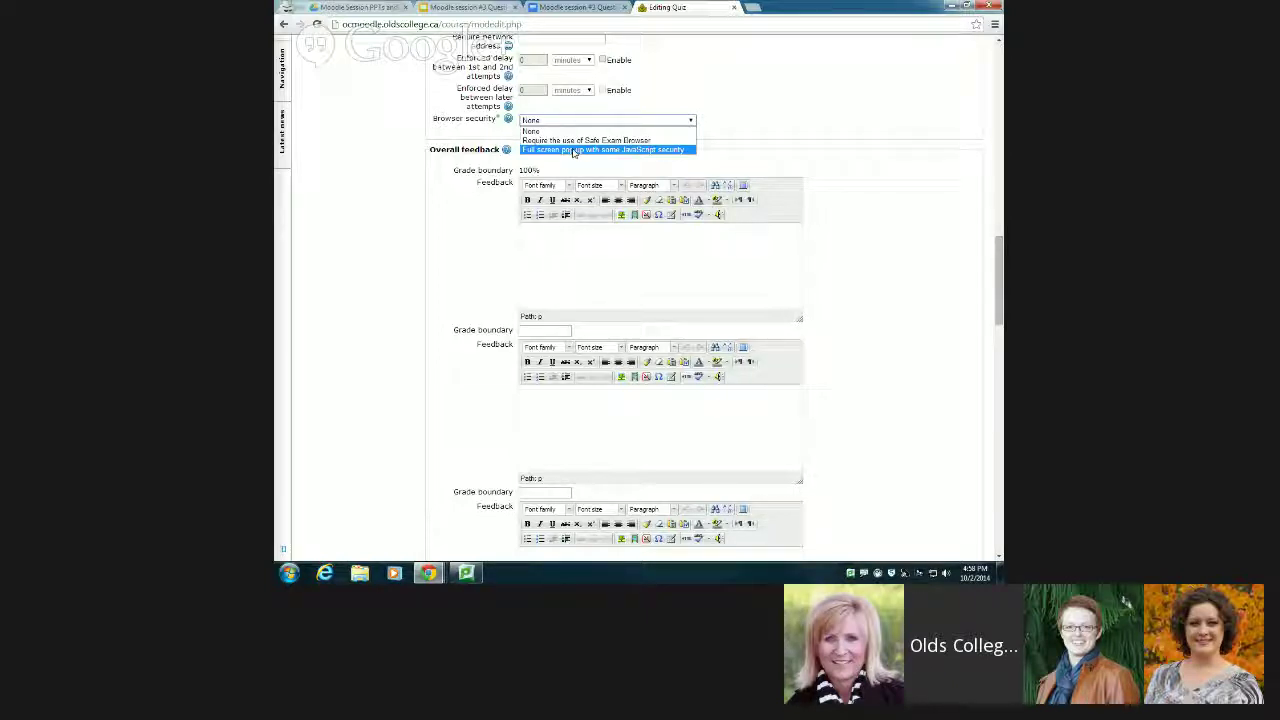
{"action": "left_click", "coordinate": [912, 263]}
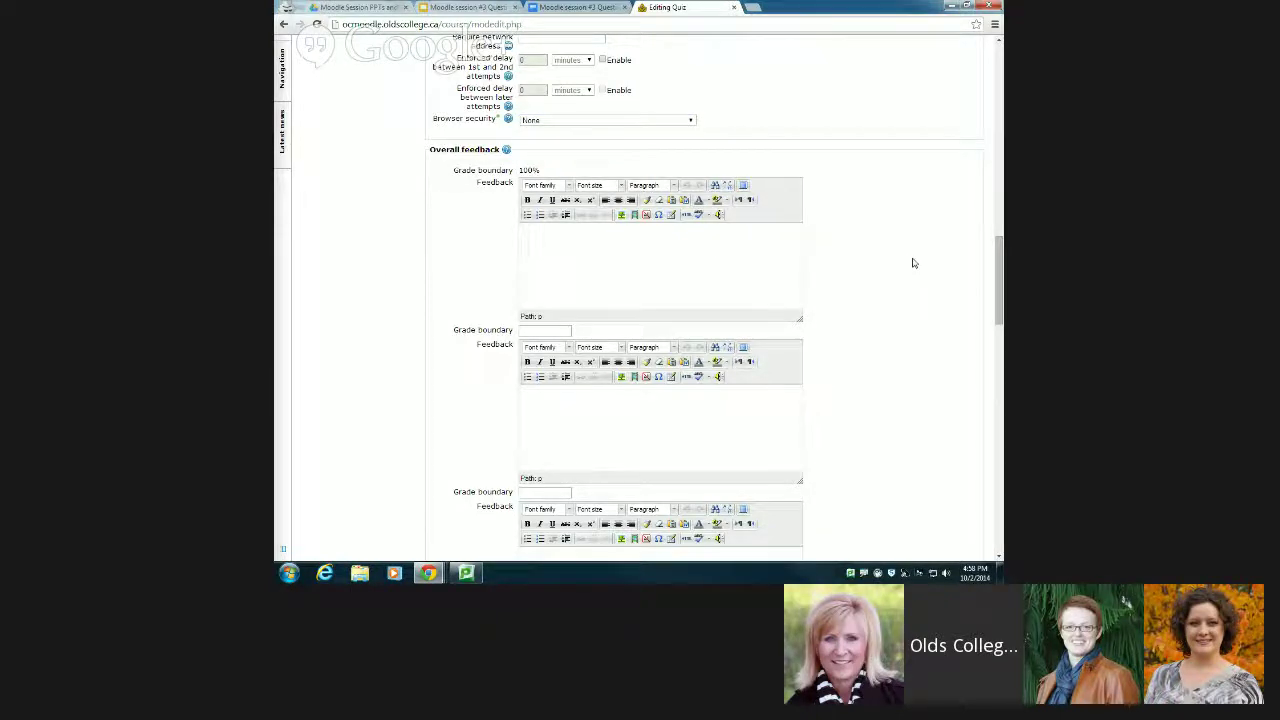
Examine the overall feedback and grade boundary fields, the common module settings and the restrict access settings.
{"action": "scroll", "coordinate": [655, 174], "scroll_direction": "down", "scroll_amount": 2}
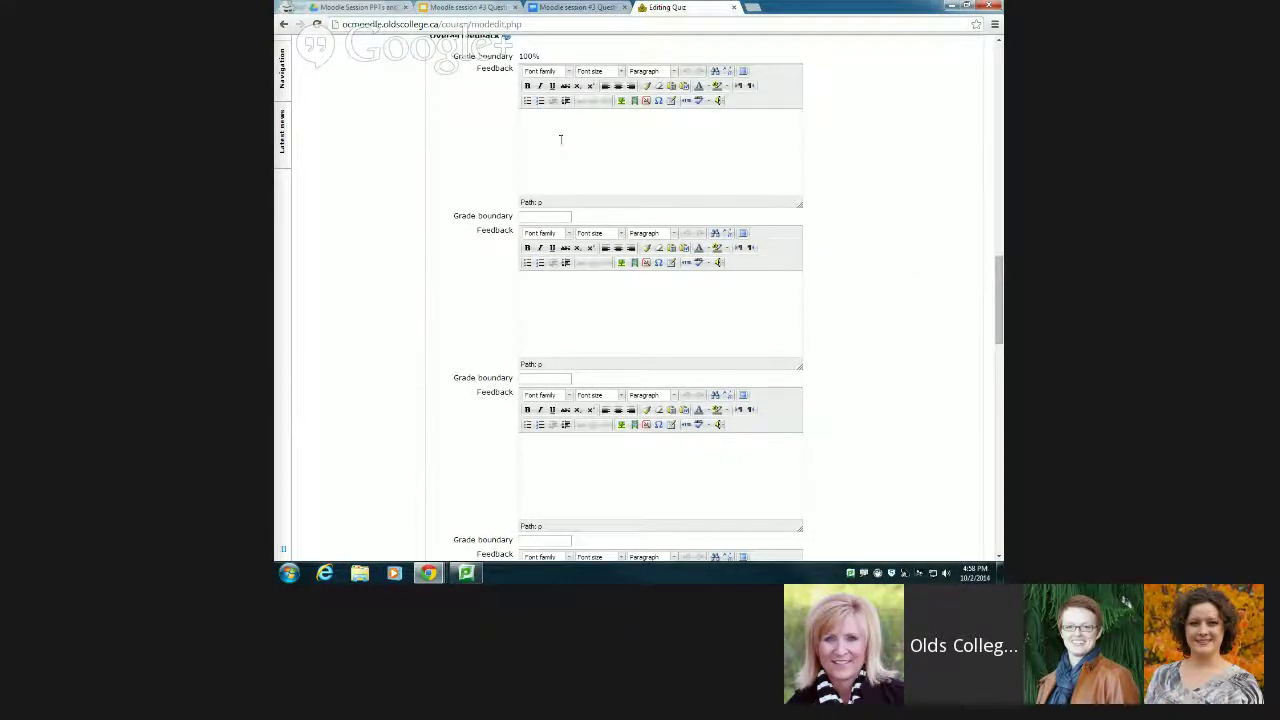
{"action": "scroll", "coordinate": [560, 138], "scroll_direction": "down", "scroll_amount": 1}
{"action": "scroll", "coordinate": [567, 215], "scroll_direction": "up", "scroll_amount": 1}
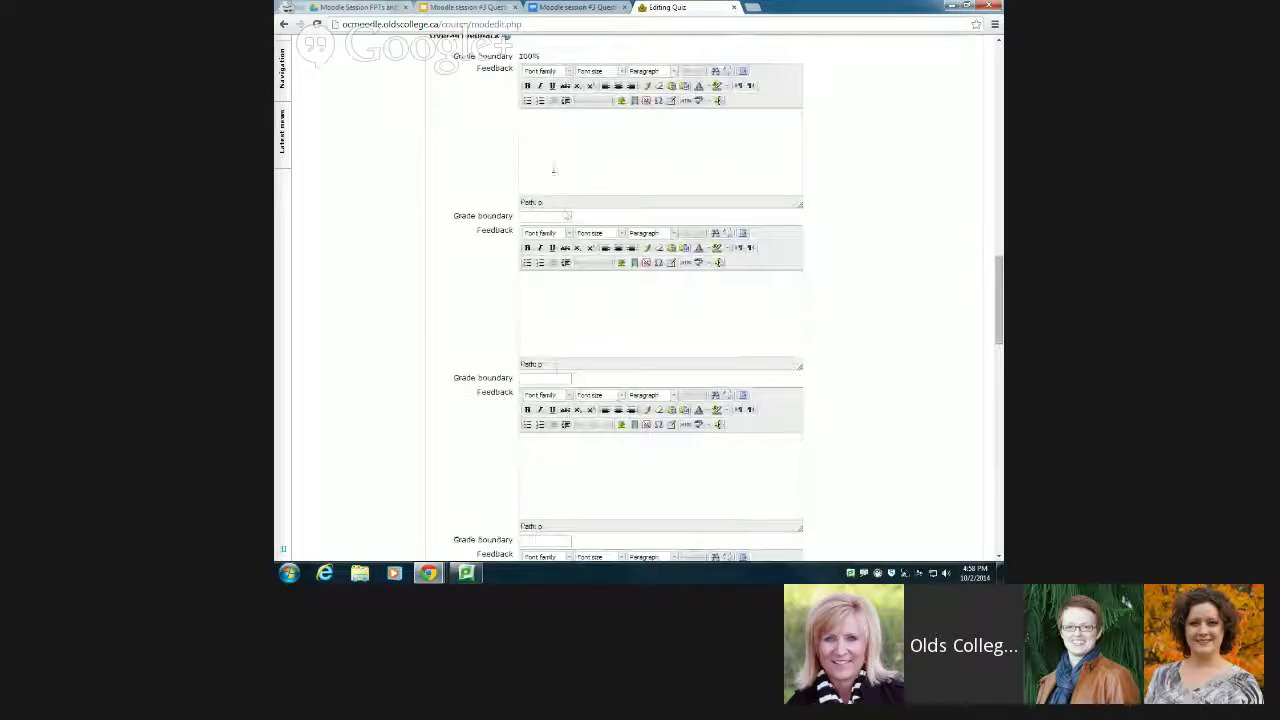
{"action": "left_click", "coordinate": [689, 126]}
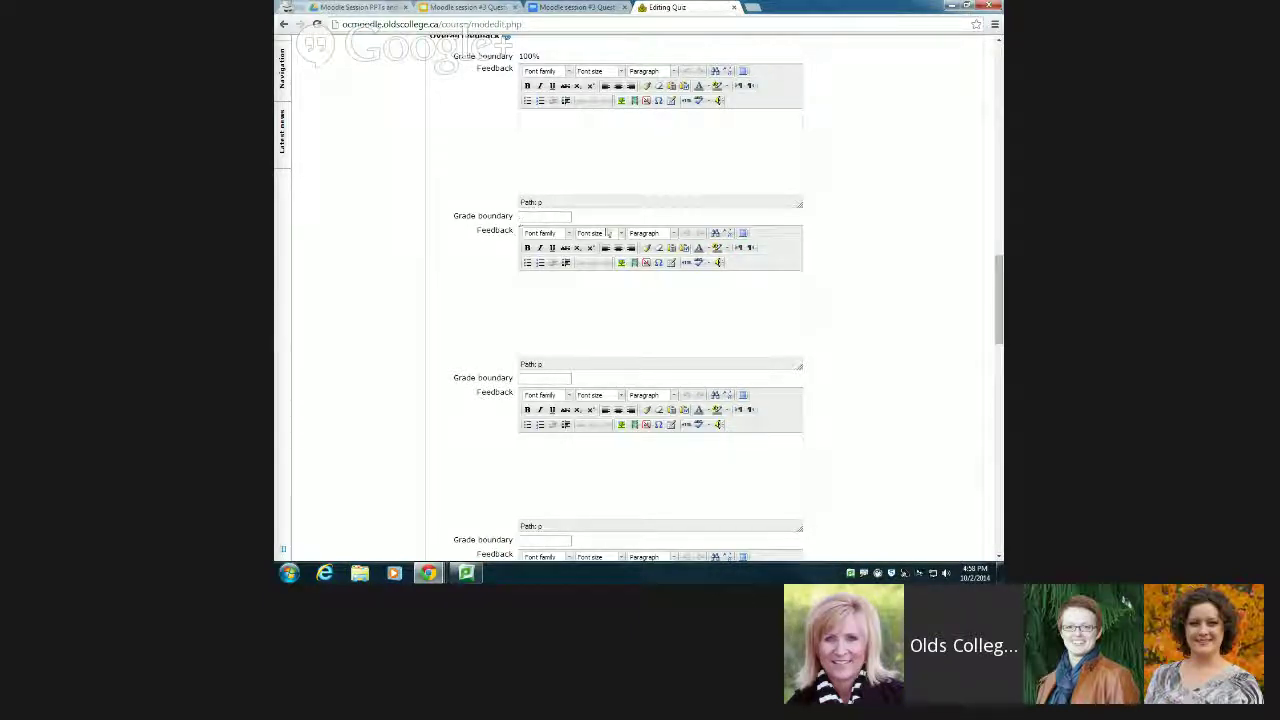
{"action": "scroll", "coordinate": [433, 170], "scroll_direction": "up", "scroll_amount": 1}
{"action": "scroll", "coordinate": [433, 170], "scroll_direction": "up", "scroll_amount": 4}
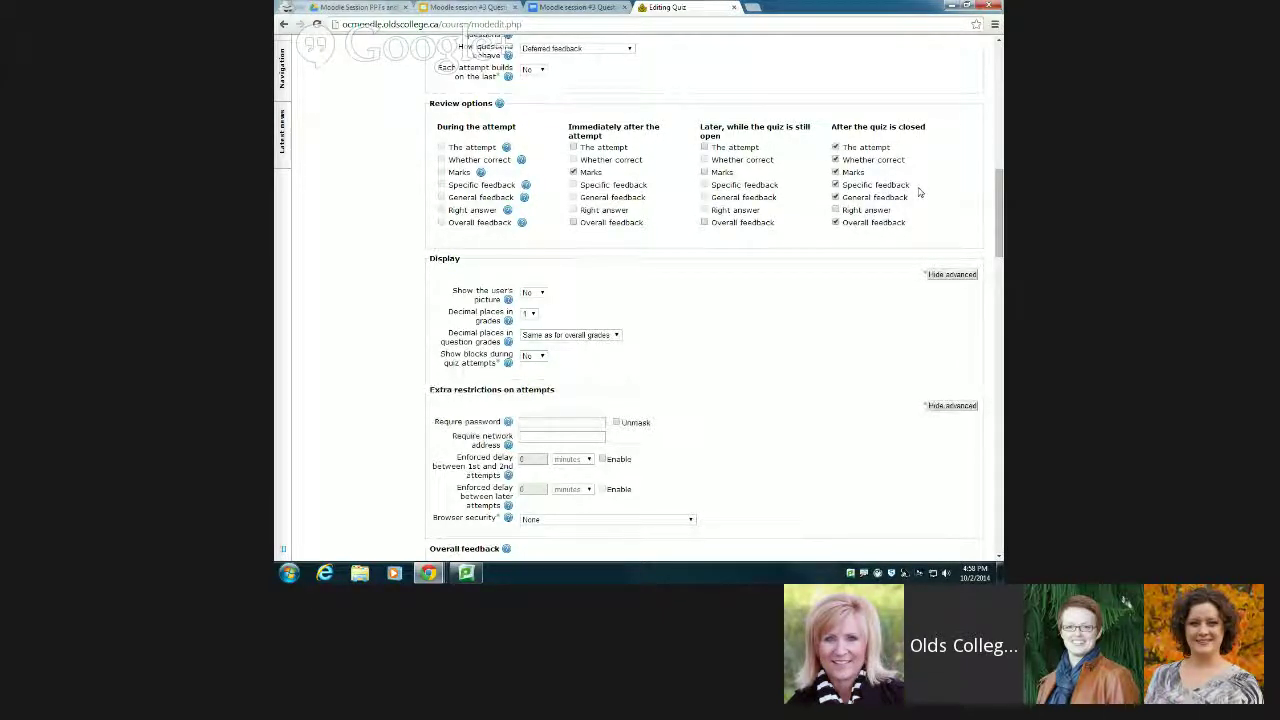
{"action": "scroll", "coordinate": [851, 234], "scroll_direction": "down", "scroll_amount": 15}
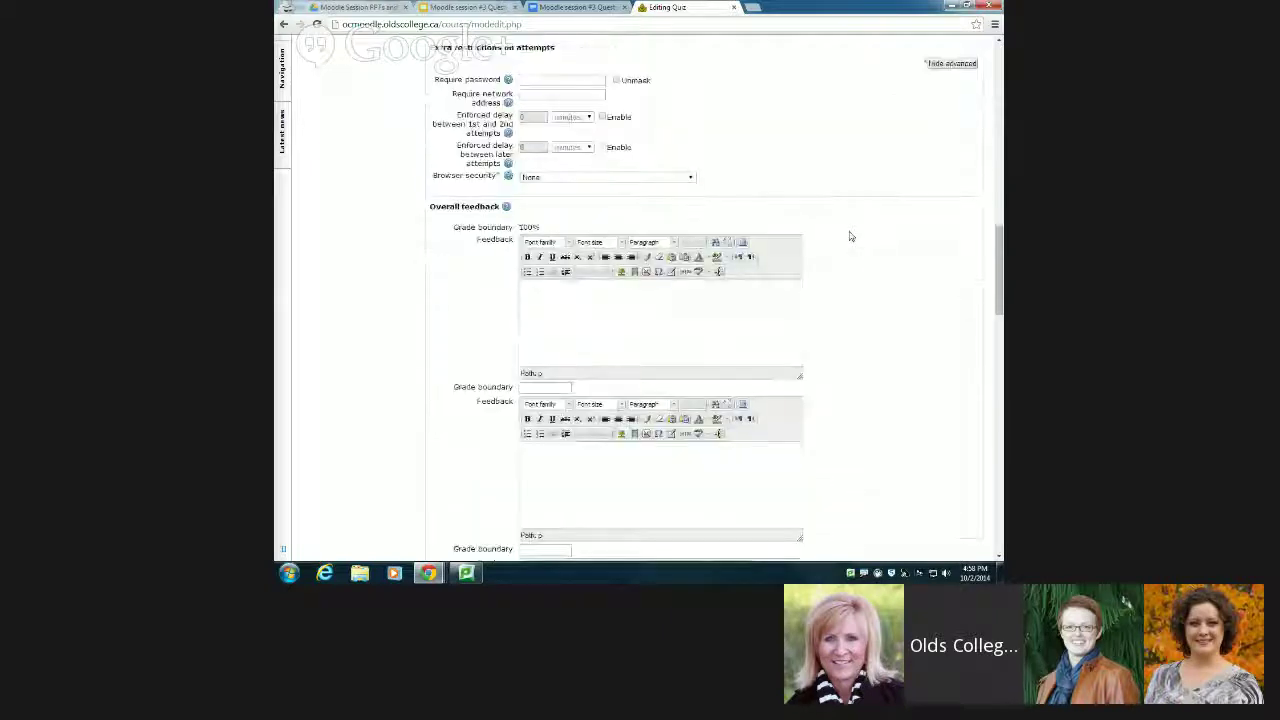
{"action": "scroll", "coordinate": [909, 312], "scroll_direction": "down", "scroll_amount": 10}
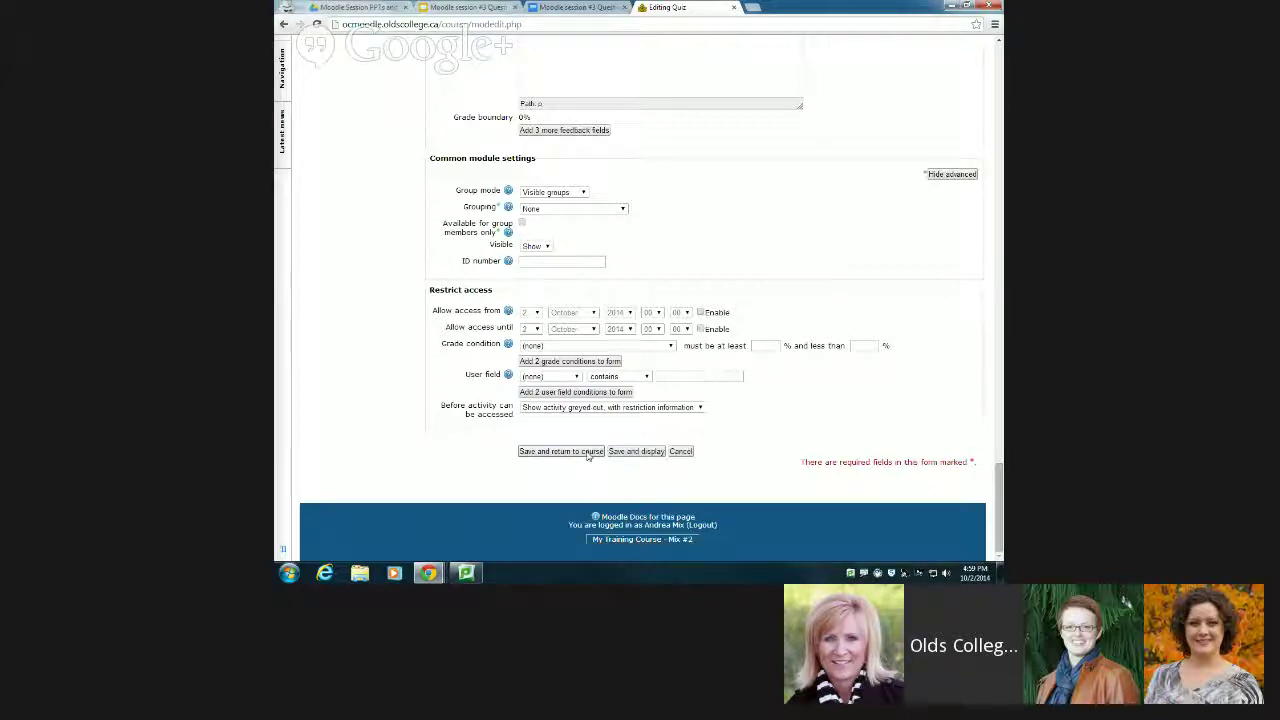
Check through the completed quiz form, save it and return to the course page.
{"action": "scroll", "coordinate": [604, 456], "scroll_direction": "up", "scroll_amount": 20}
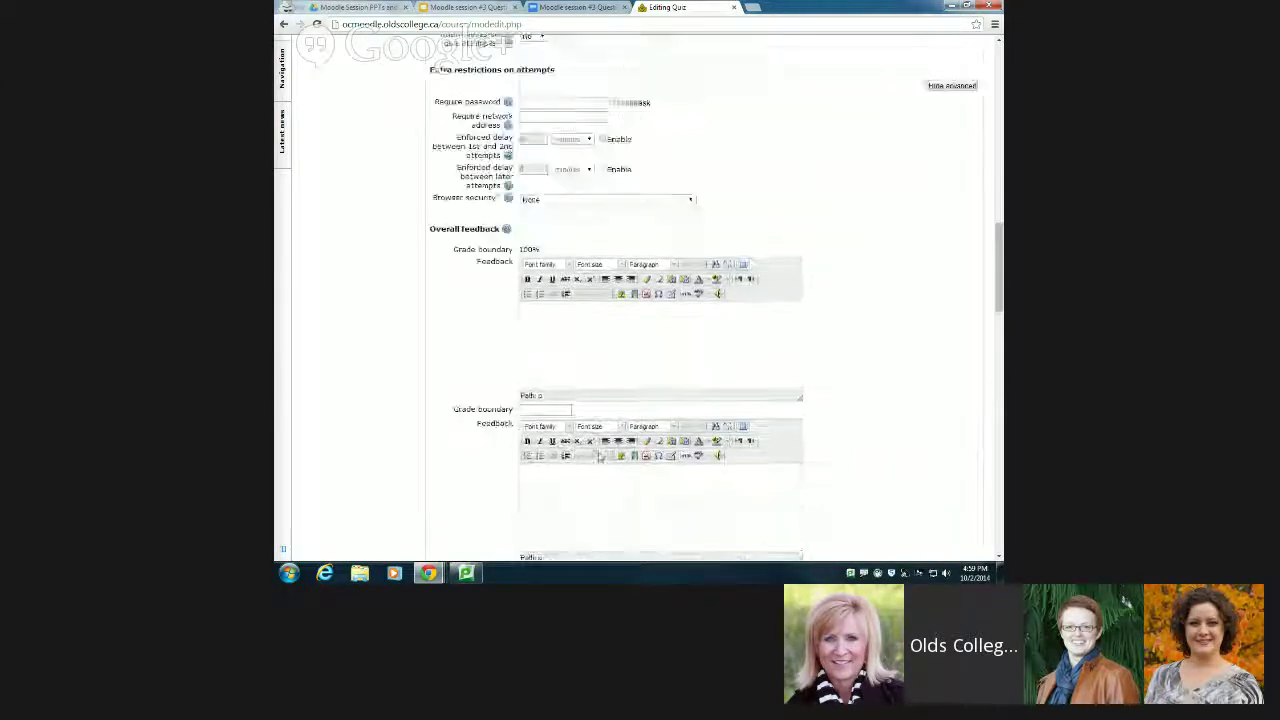
{"action": "scroll", "coordinate": [599, 457], "scroll_direction": "up", "scroll_amount": 5}
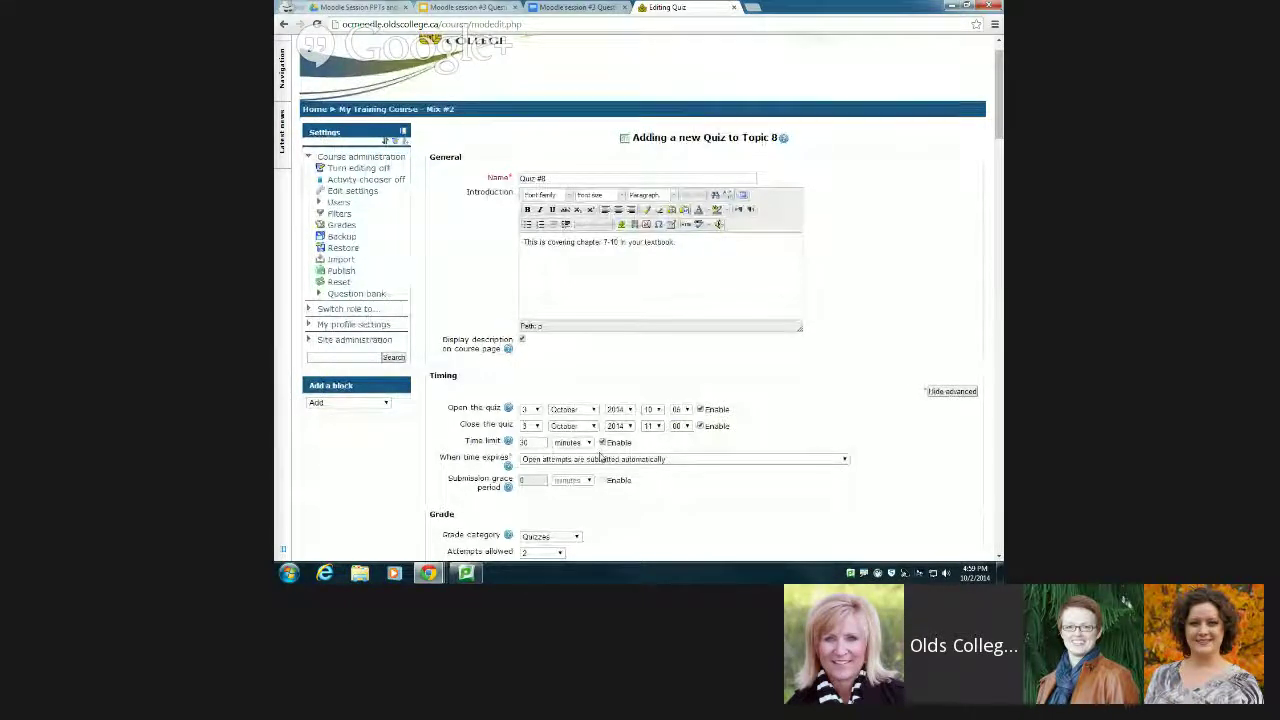
{"action": "scroll", "coordinate": [604, 456], "scroll_direction": "down", "scroll_amount": 20}
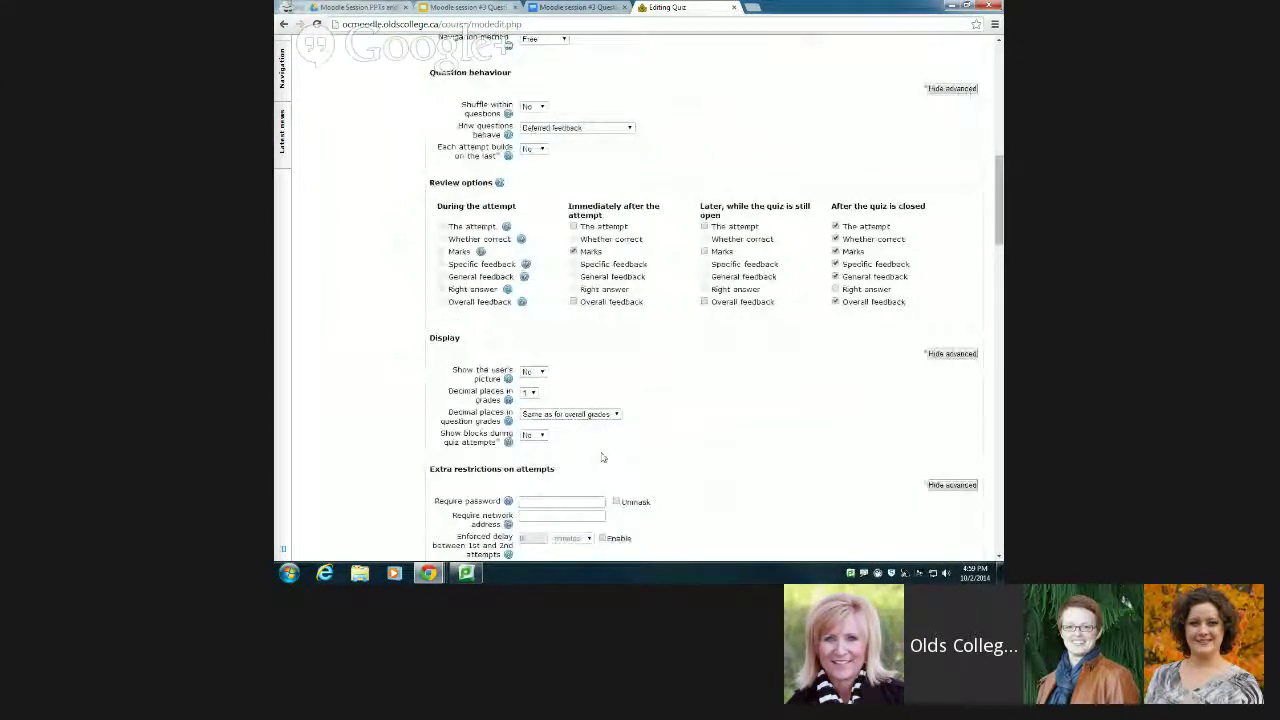
{"action": "scroll", "coordinate": [603, 456], "scroll_direction": "down", "scroll_amount": 10}
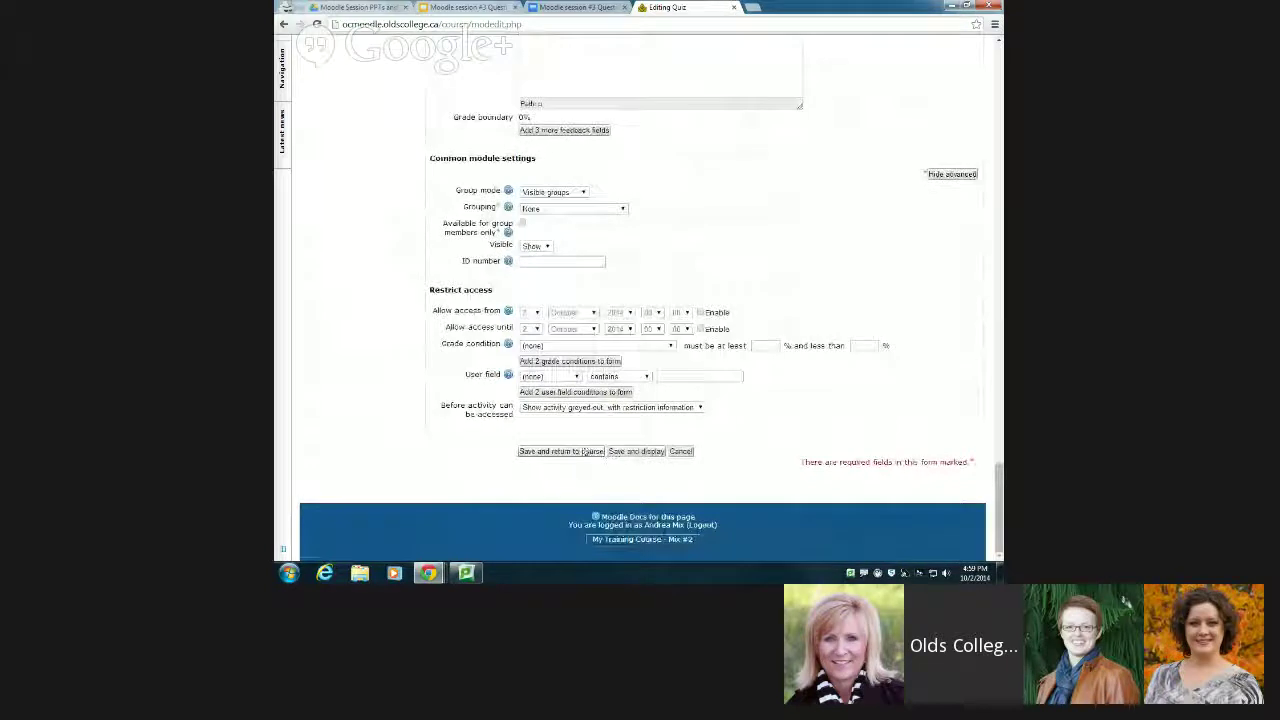
{"action": "left_click", "coordinate": [585, 451]}
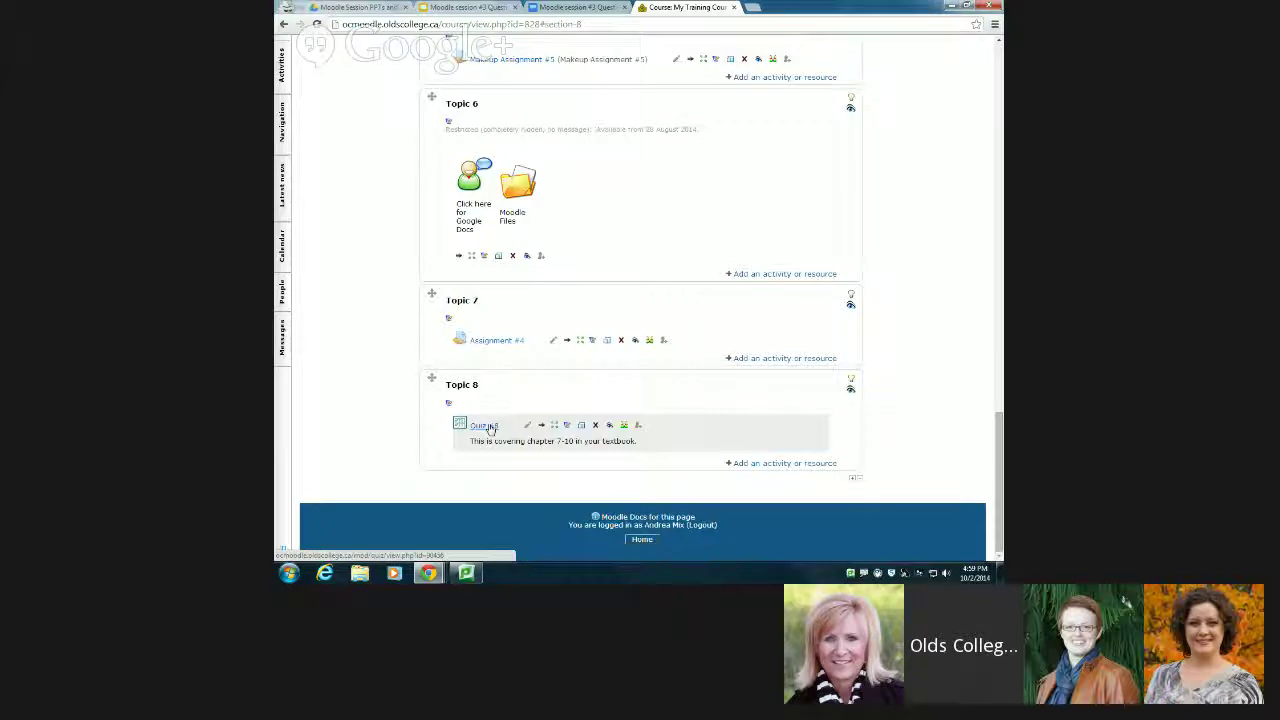
Open Quiz #8 from Topic 8 and go to its question editing page.
{"action": "scroll", "coordinate": [490, 428], "scroll_direction": "up", "scroll_amount": 15}
{"action": "scroll", "coordinate": [490, 428], "scroll_direction": "down", "scroll_amount": 10}
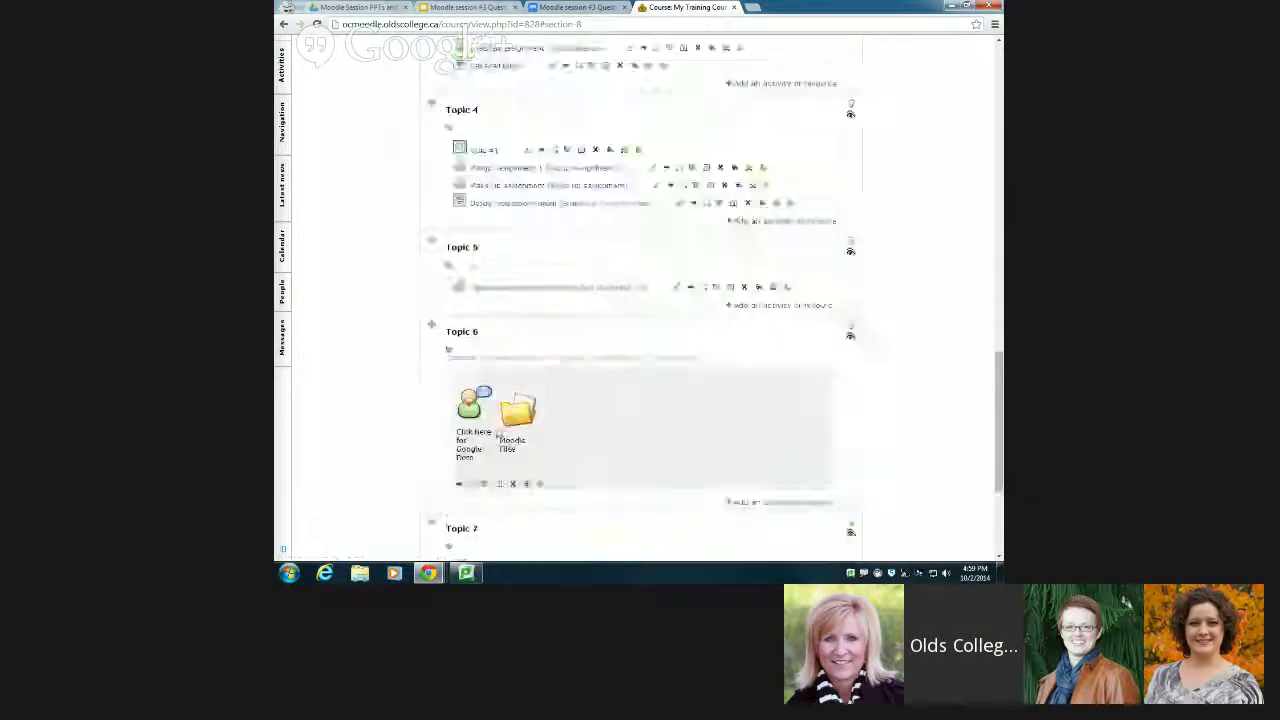
{"action": "scroll", "coordinate": [497, 434], "scroll_direction": "down", "scroll_amount": 3}
{"action": "scroll", "coordinate": [494, 437], "scroll_direction": "up", "scroll_amount": 1}
{"action": "scroll", "coordinate": [490, 440], "scroll_direction": "down", "scroll_amount": 1}
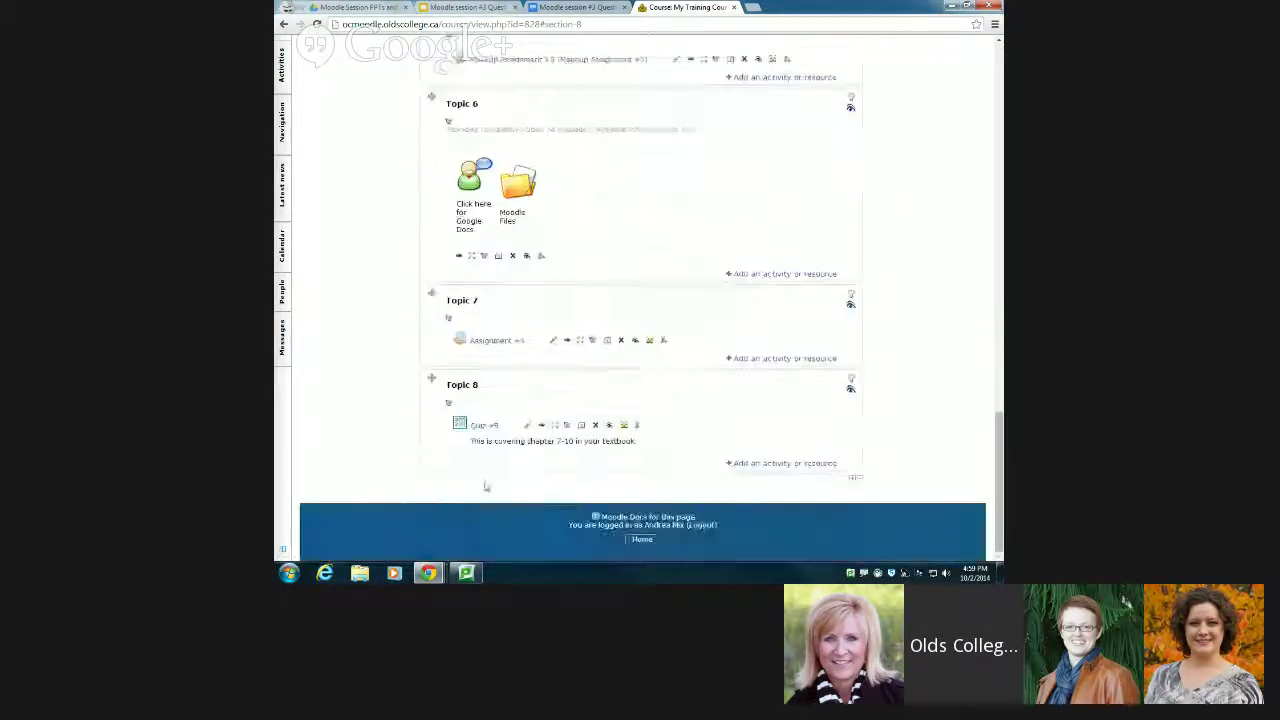
{"action": "left_click", "coordinate": [485, 426]}
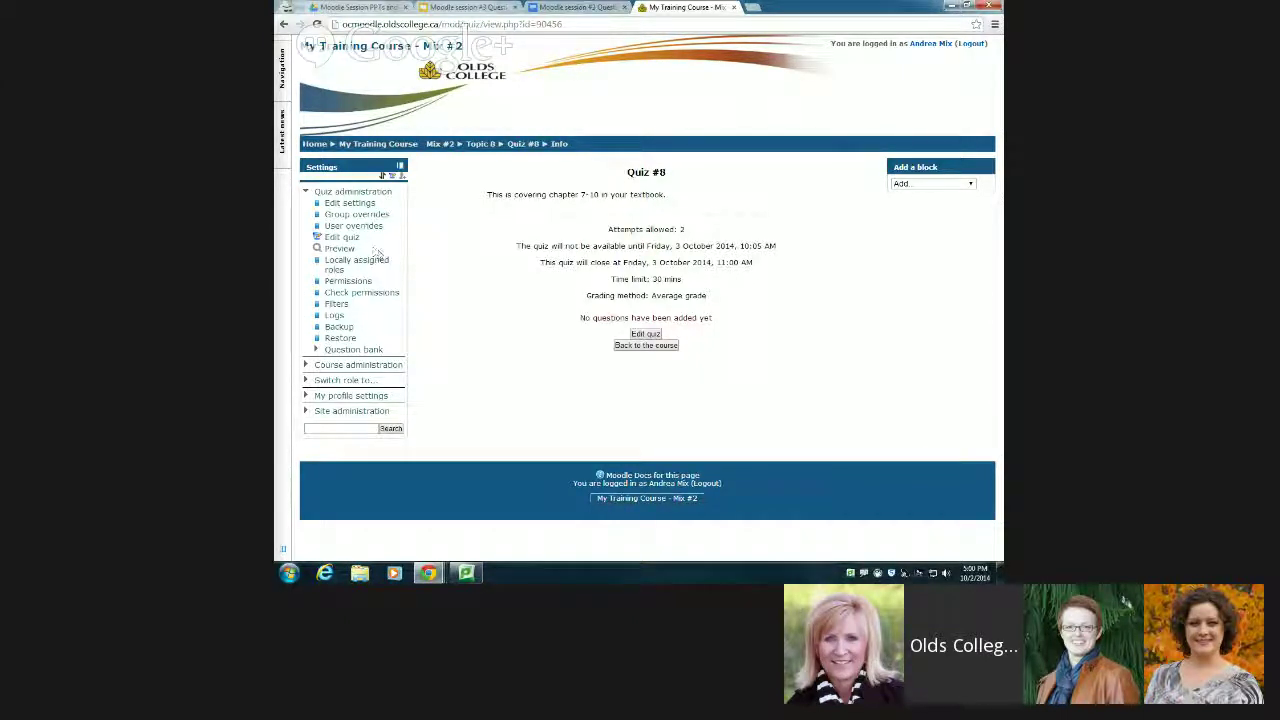
{"action": "left_click", "coordinate": [338, 238]}
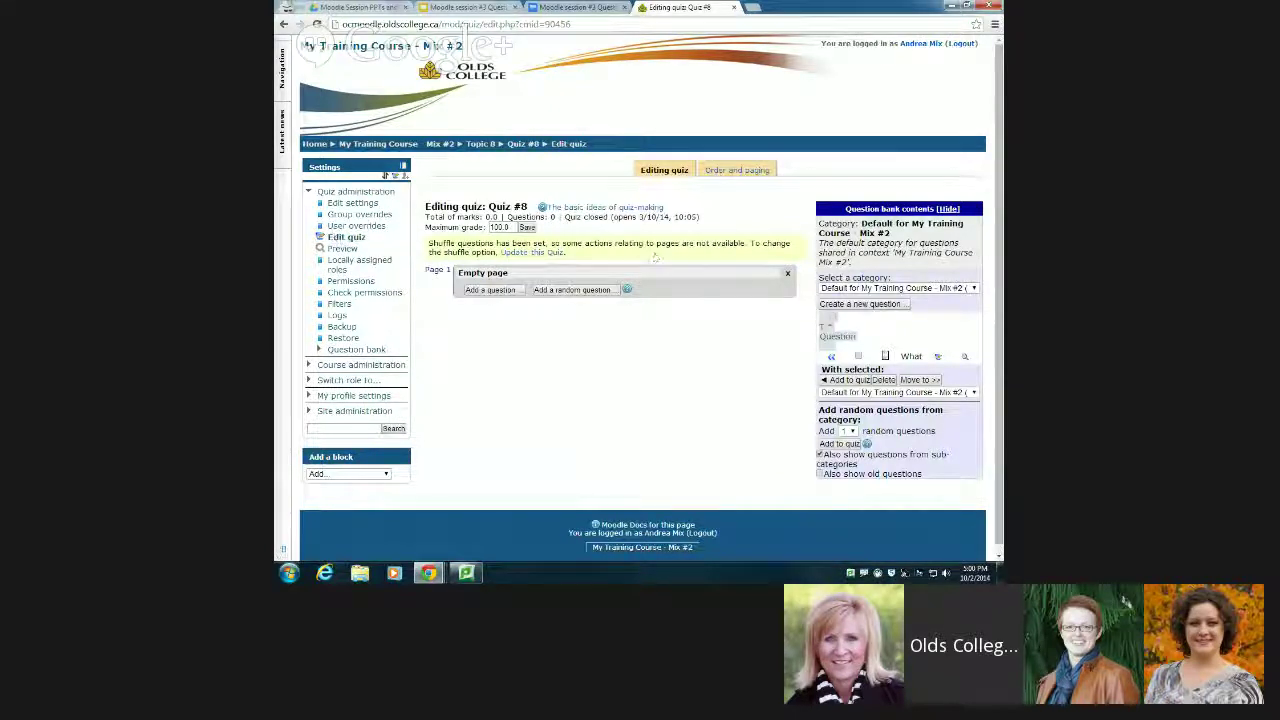
Look through the question bank categories and show the Module A Test Questions category.
{"action": "left_click", "coordinate": [851, 289]}
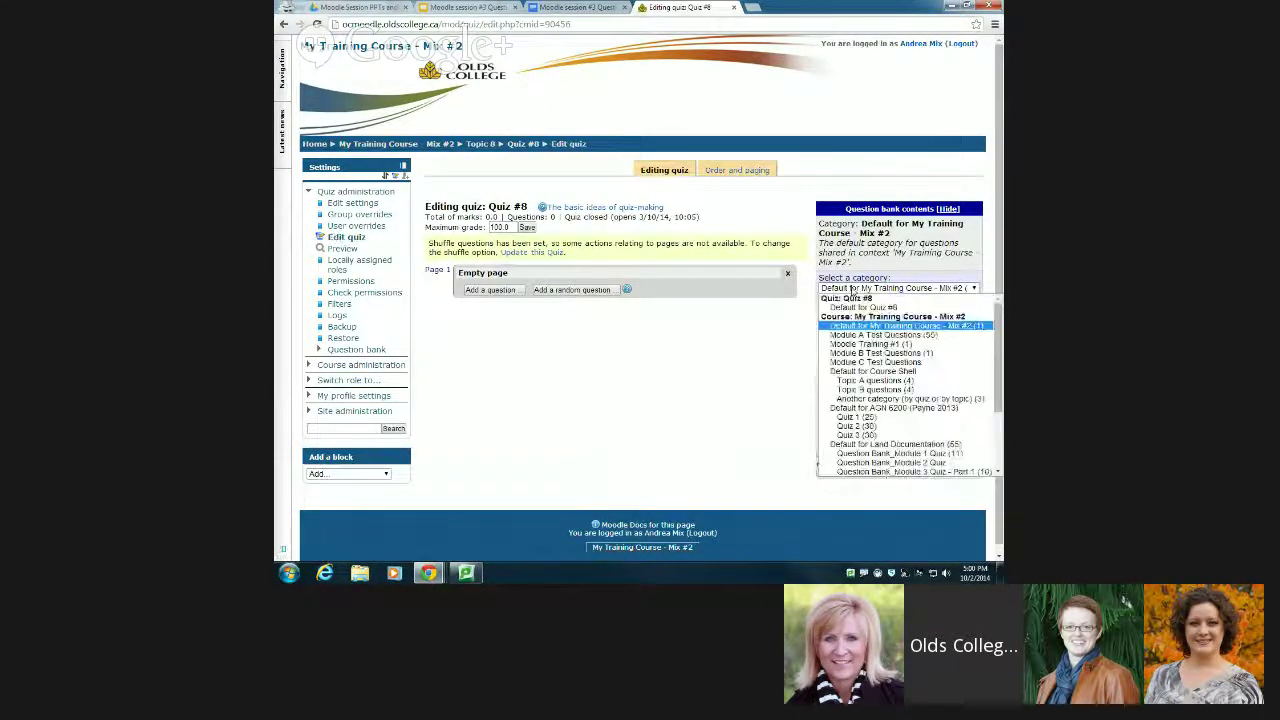
{"action": "scroll", "coordinate": [855, 306], "scroll_direction": "down", "scroll_amount": 2}
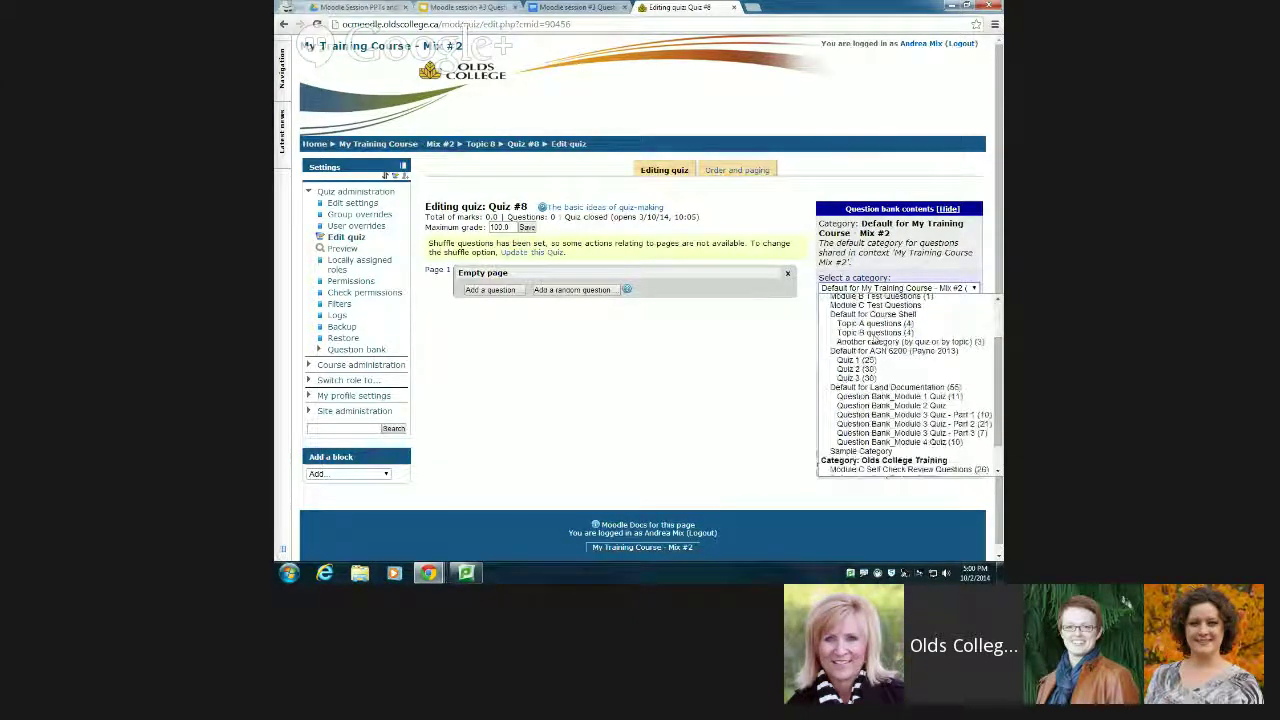
{"action": "scroll", "coordinate": [881, 368], "scroll_direction": "up", "scroll_amount": 2}
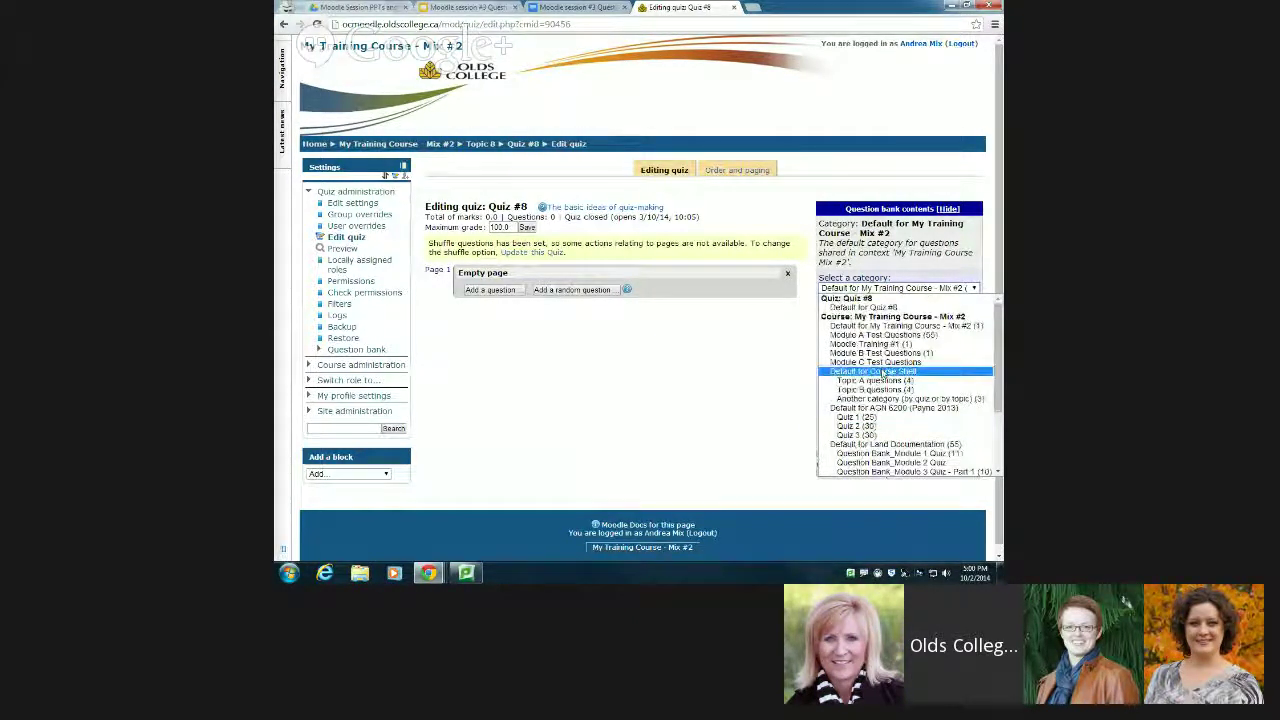
{"action": "left_click", "coordinate": [880, 335]}
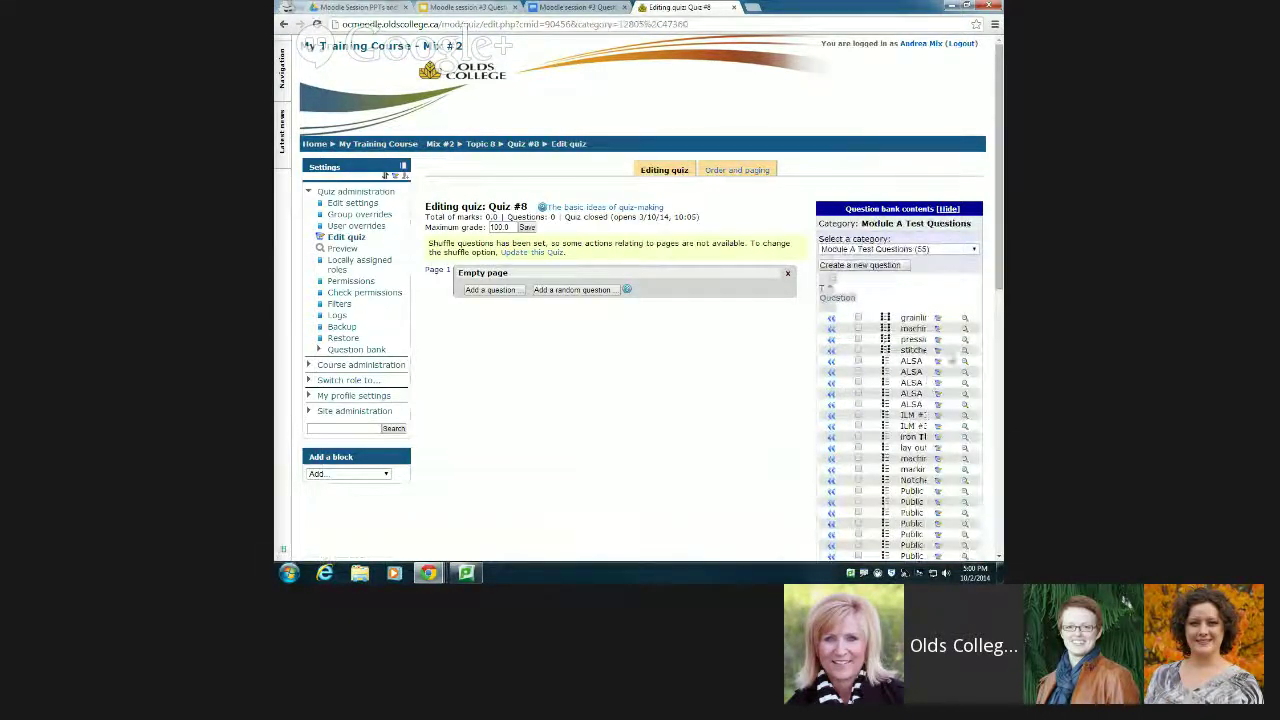
Select all questions in the Module A Test Questions category as candidates for adding to the quiz.
{"action": "scroll", "coordinate": [925, 405], "scroll_direction": "down", "scroll_amount": 3}
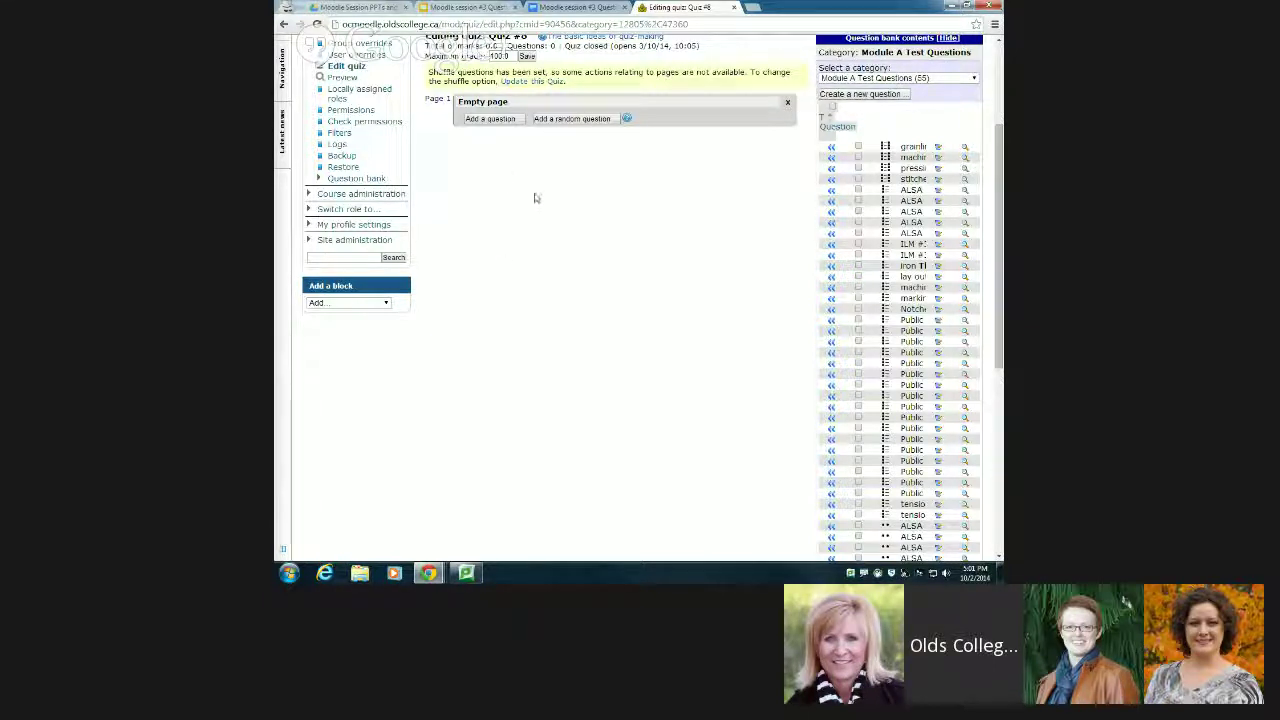
{"action": "left_click", "coordinate": [831, 107]}
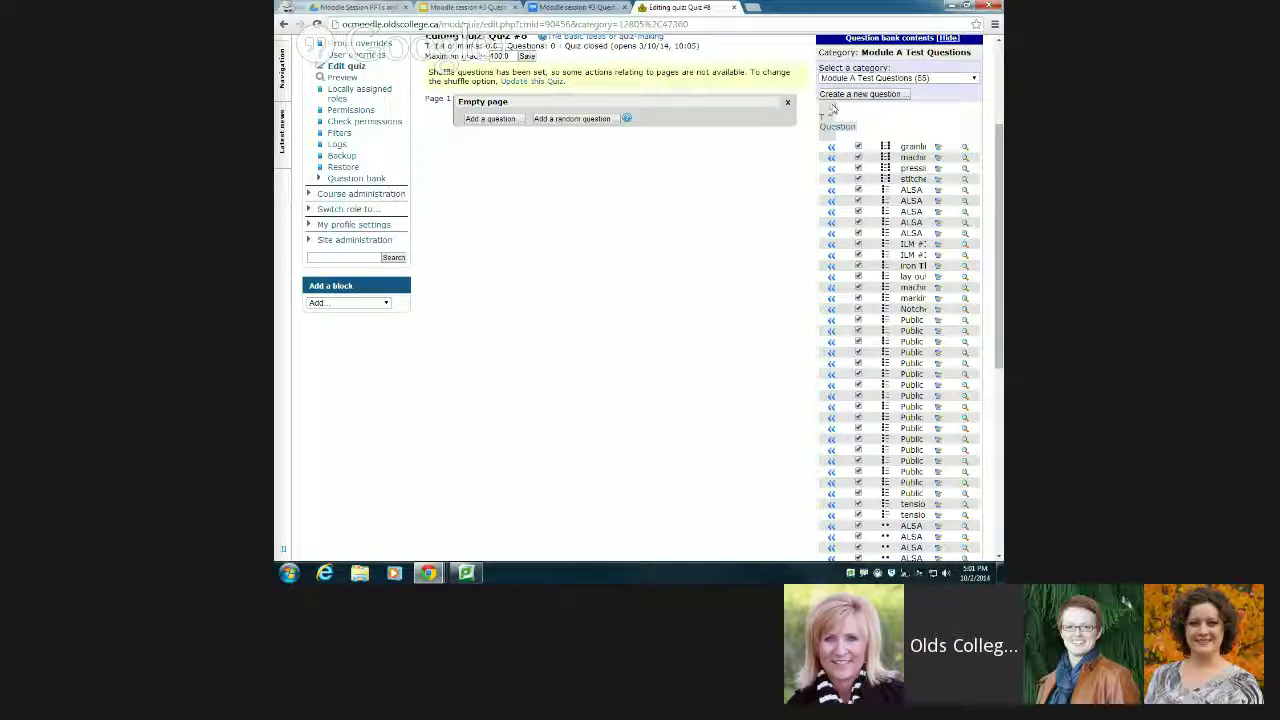
{"action": "scroll", "coordinate": [868, 150], "scroll_direction": "down", "scroll_amount": 5}
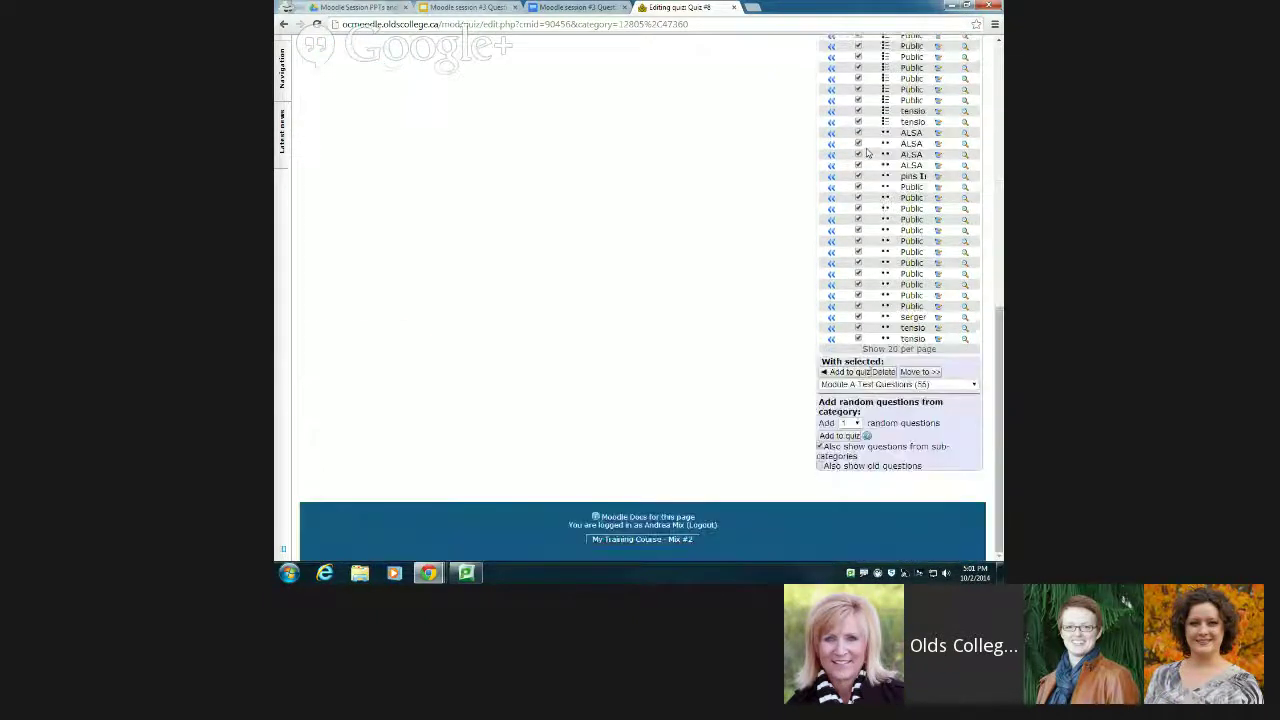
{"action": "left_click", "coordinate": [840, 372]}
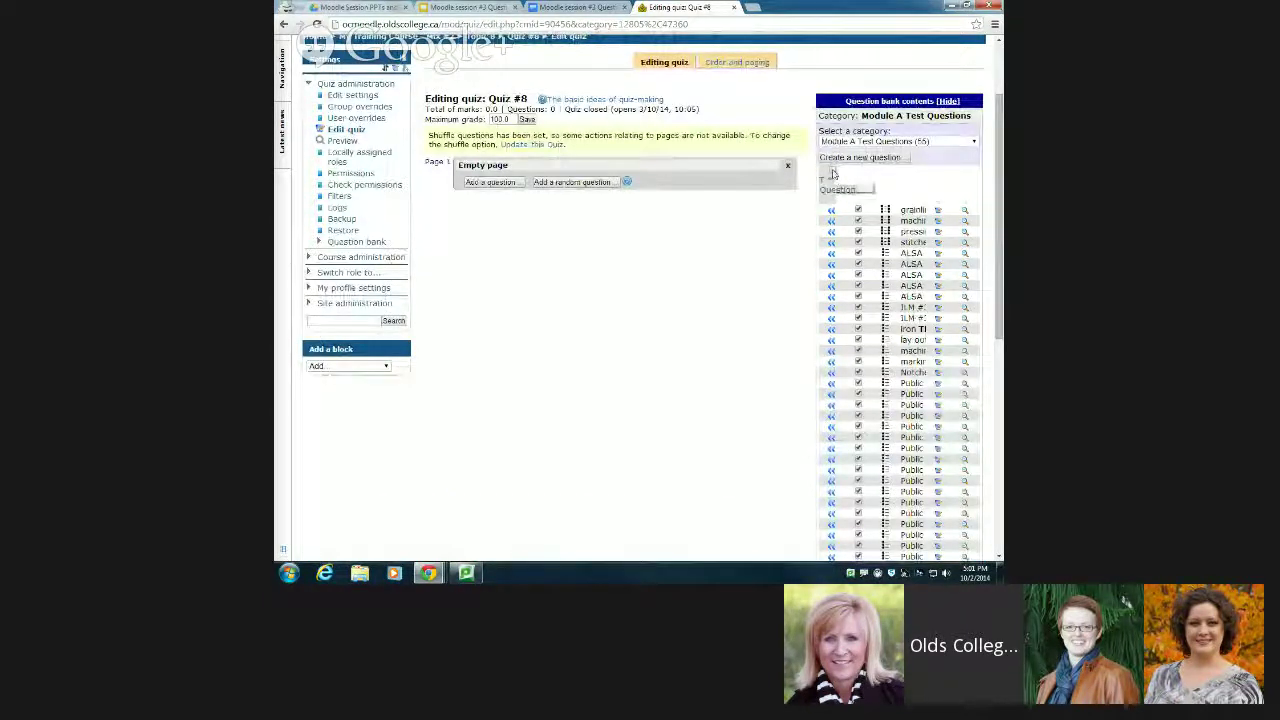
Select only four individual Module A questions, starting with grainline, ALSA, ILM and Notches, as candidates for the quiz.
{"action": "left_click", "coordinate": [858, 209]}
{"action": "left_click", "coordinate": [858, 253]}
{"action": "left_click", "coordinate": [858, 307]}
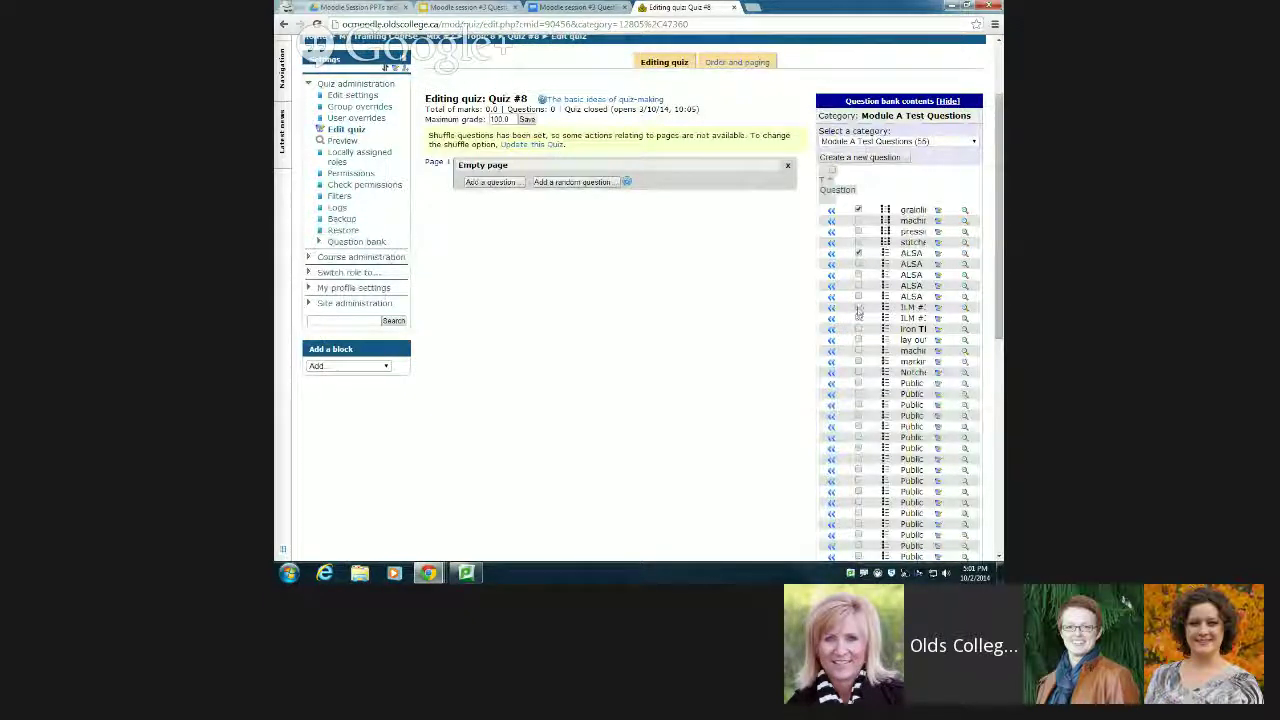
{"action": "left_click", "coordinate": [858, 372]}
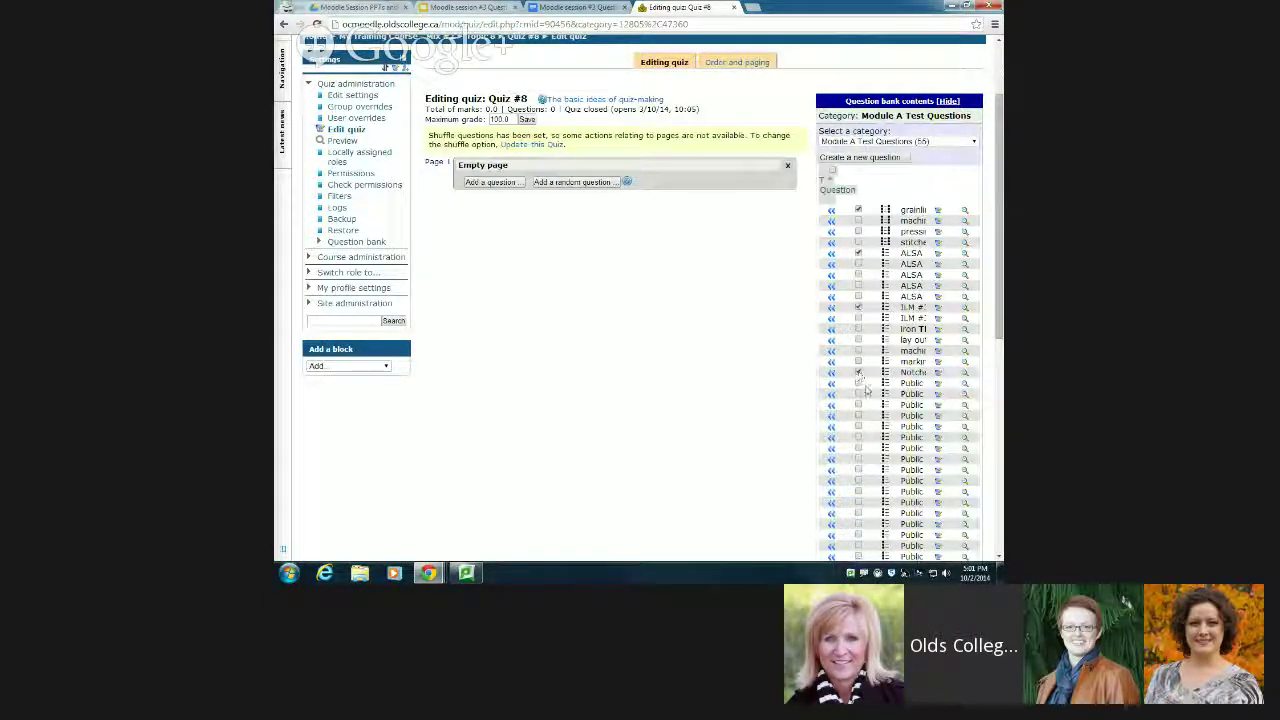
{"action": "scroll", "coordinate": [866, 390], "scroll_direction": "down", "scroll_amount": 3}
{"action": "scroll", "coordinate": [866, 390], "scroll_direction": "down", "scroll_amount": 2}
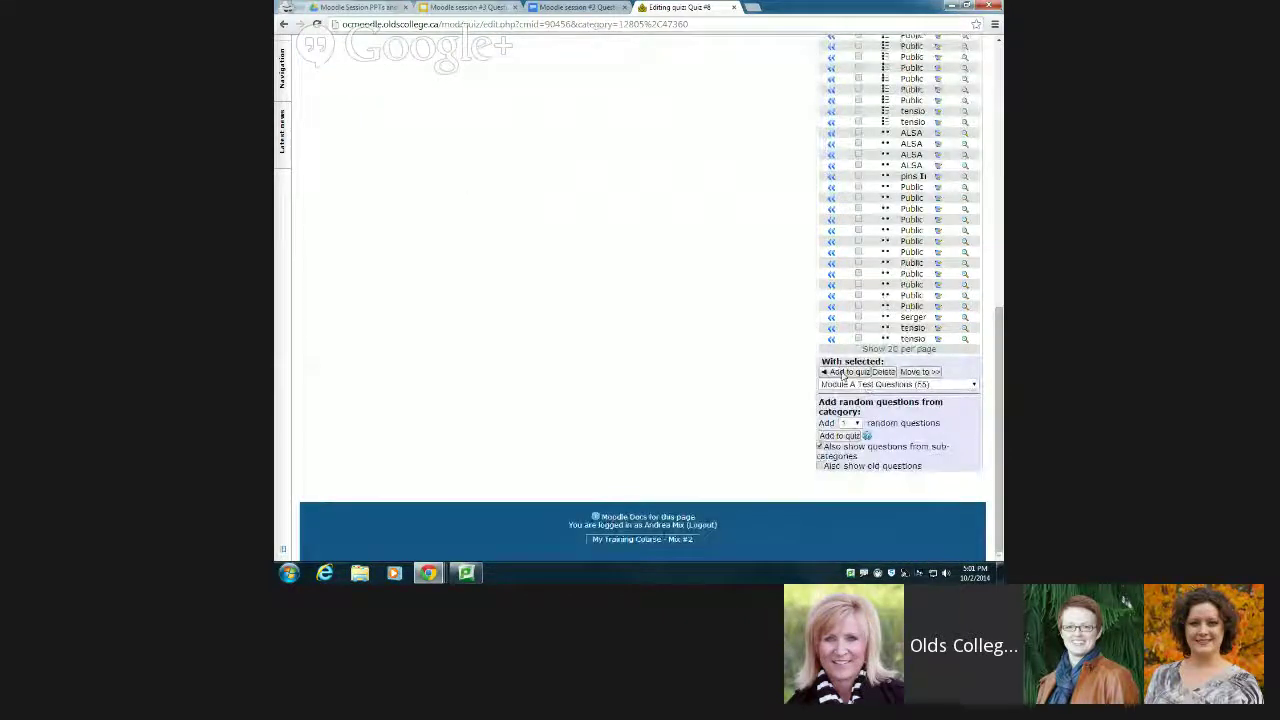
{"action": "left_click", "coordinate": [843, 372]}
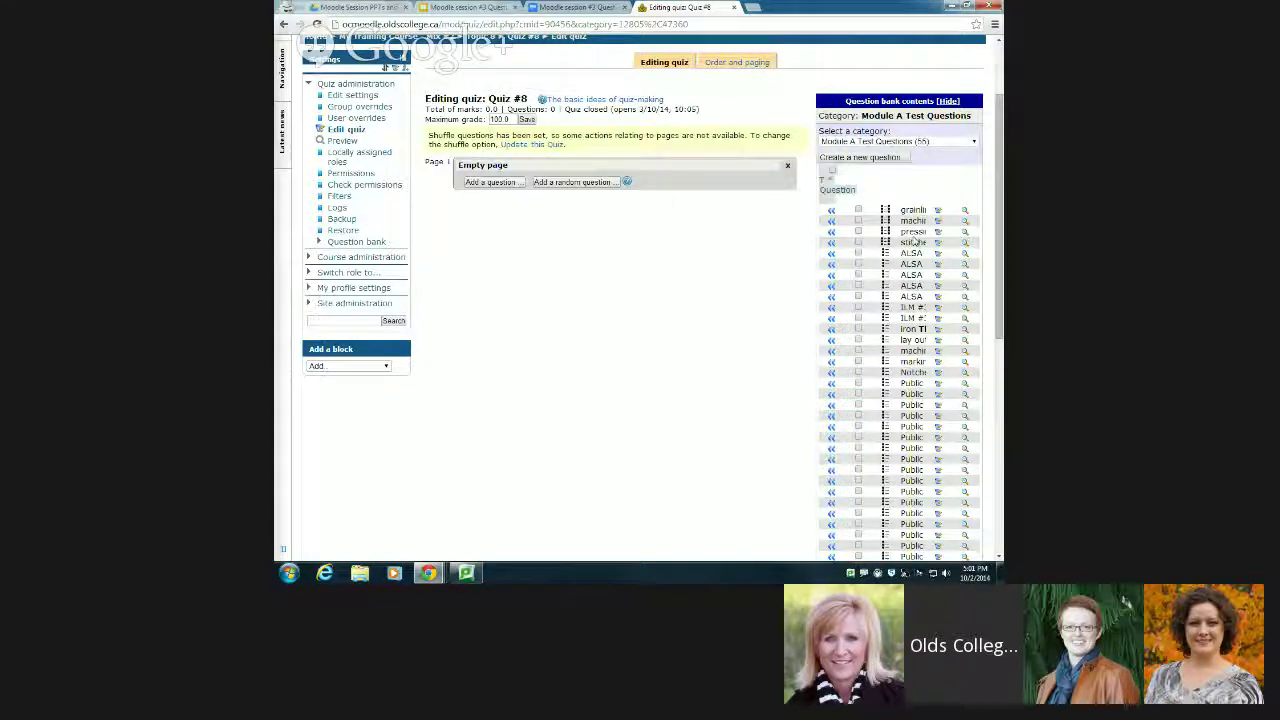
Set the number of random questions to add from the Module A Test Questions category to 20.
{"action": "scroll", "coordinate": [870, 243], "scroll_direction": "down", "scroll_amount": 6}
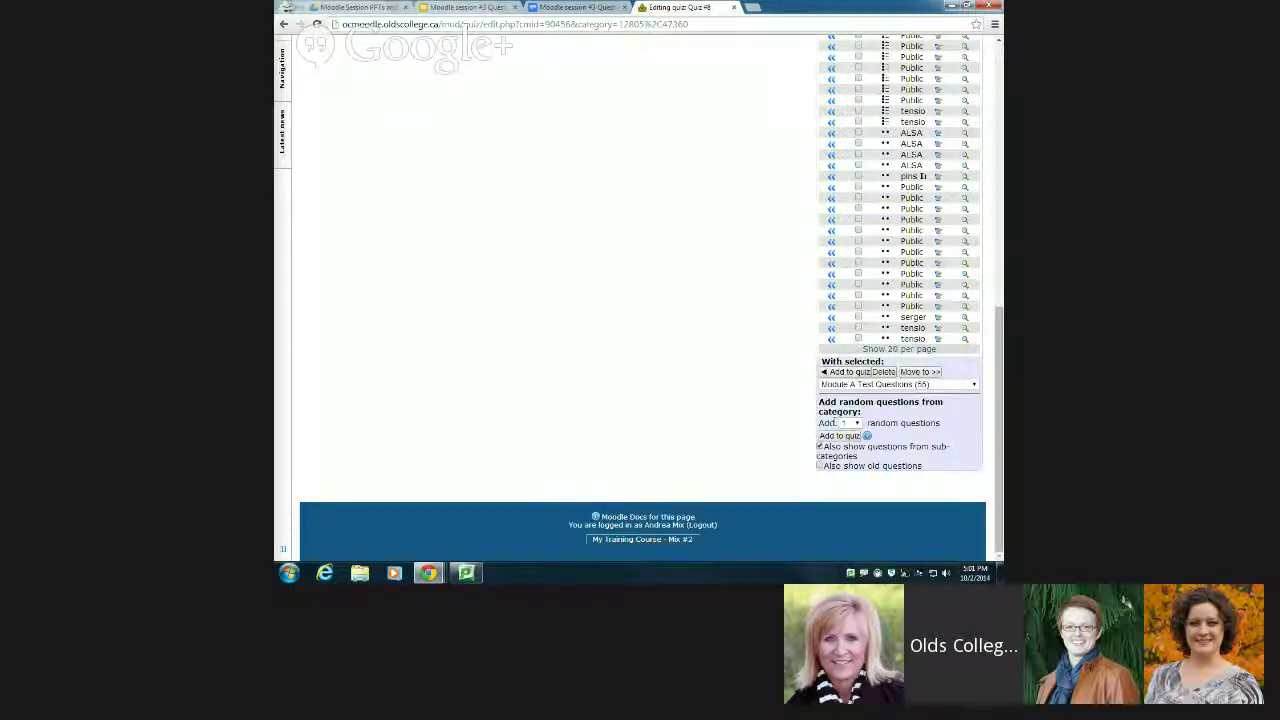
{"action": "left_click", "coordinate": [852, 423]}
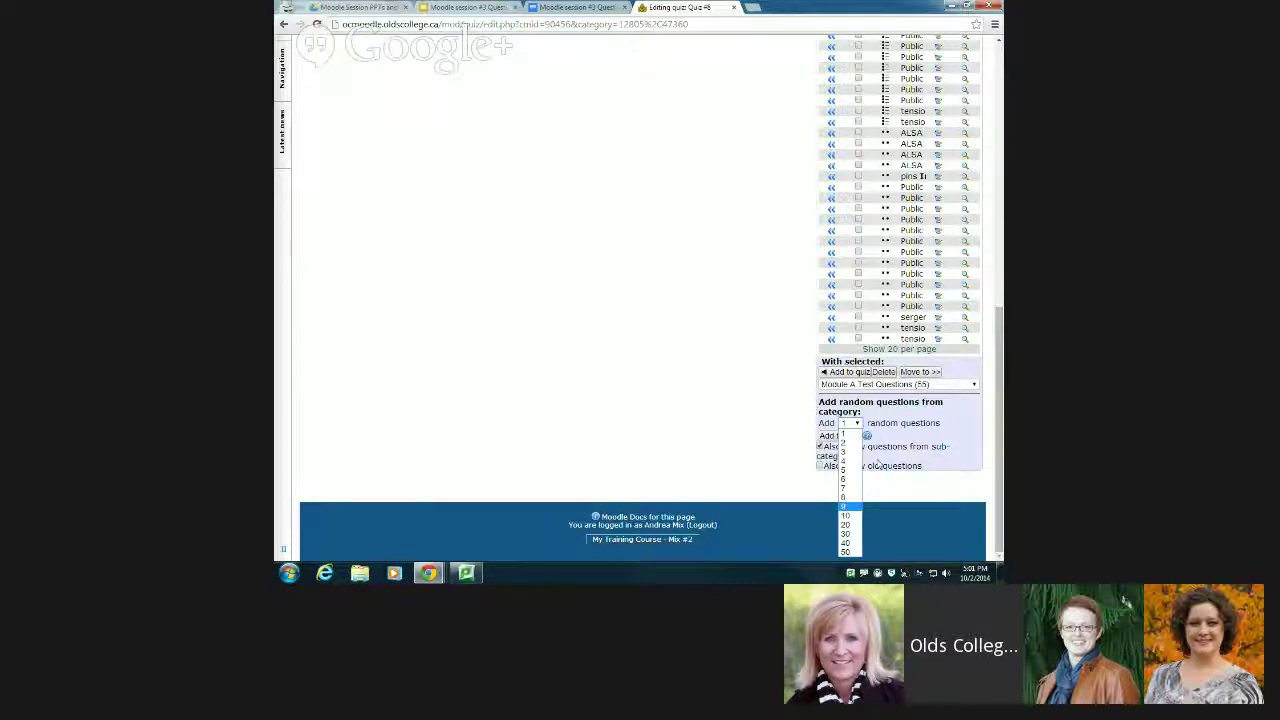
{"action": "left_click", "coordinate": [846, 524]}
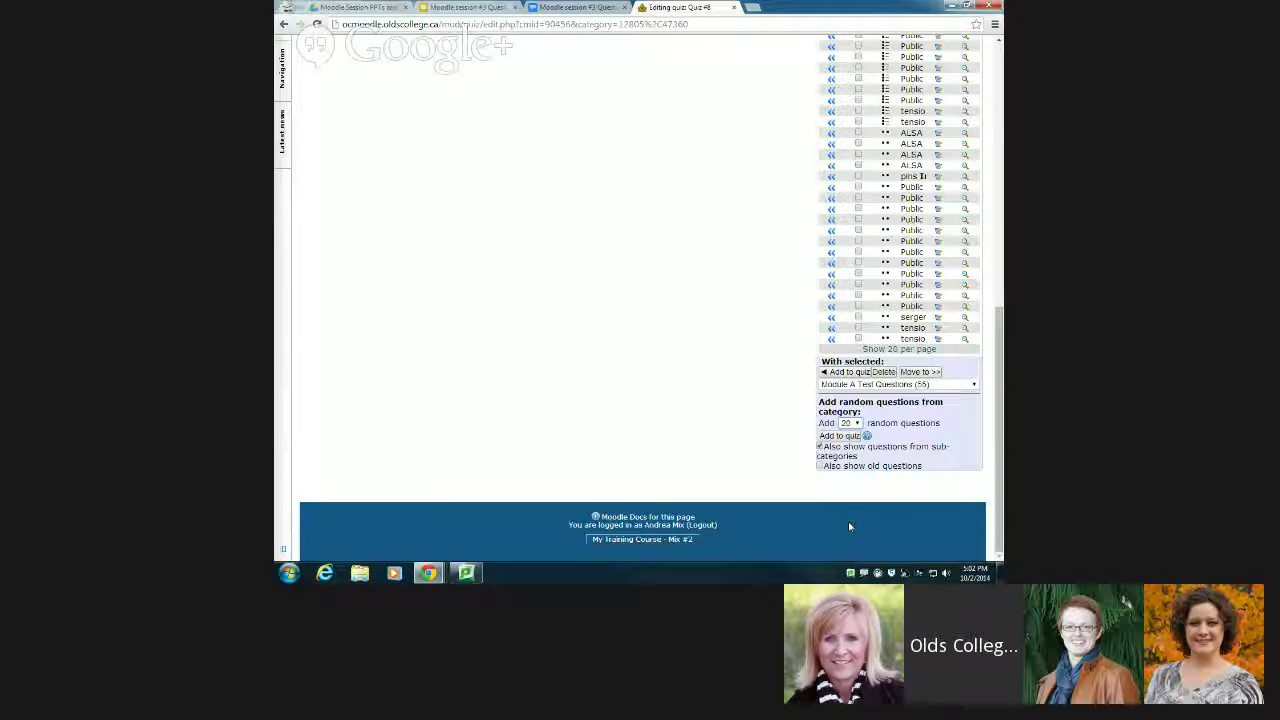
Turn off showing questions from sub-categories in the question bank contents.
{"action": "scroll", "coordinate": [868, 162], "scroll_direction": "up", "scroll_amount": 5}
{"action": "left_click", "coordinate": [858, 152]}
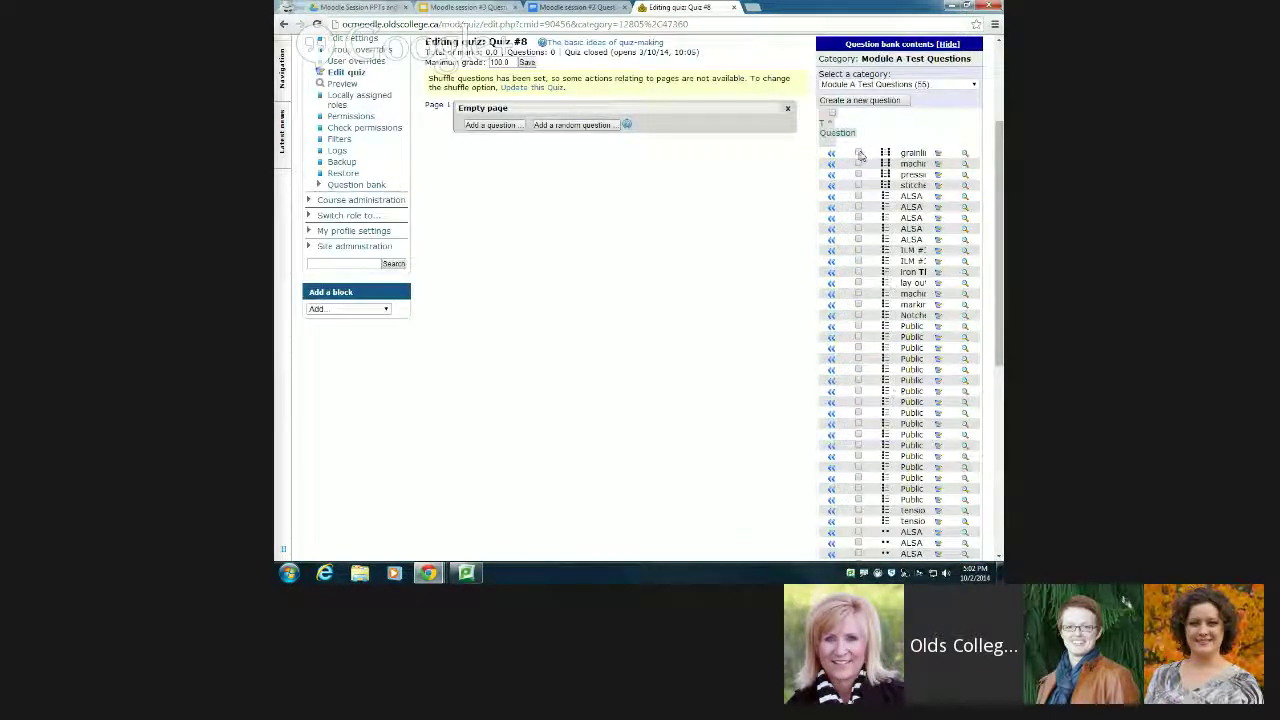
{"action": "left_click", "coordinate": [858, 185]}
{"action": "left_click", "coordinate": [858, 217]}
{"action": "scroll", "coordinate": [879, 420], "scroll_direction": "down", "scroll_amount": 3}
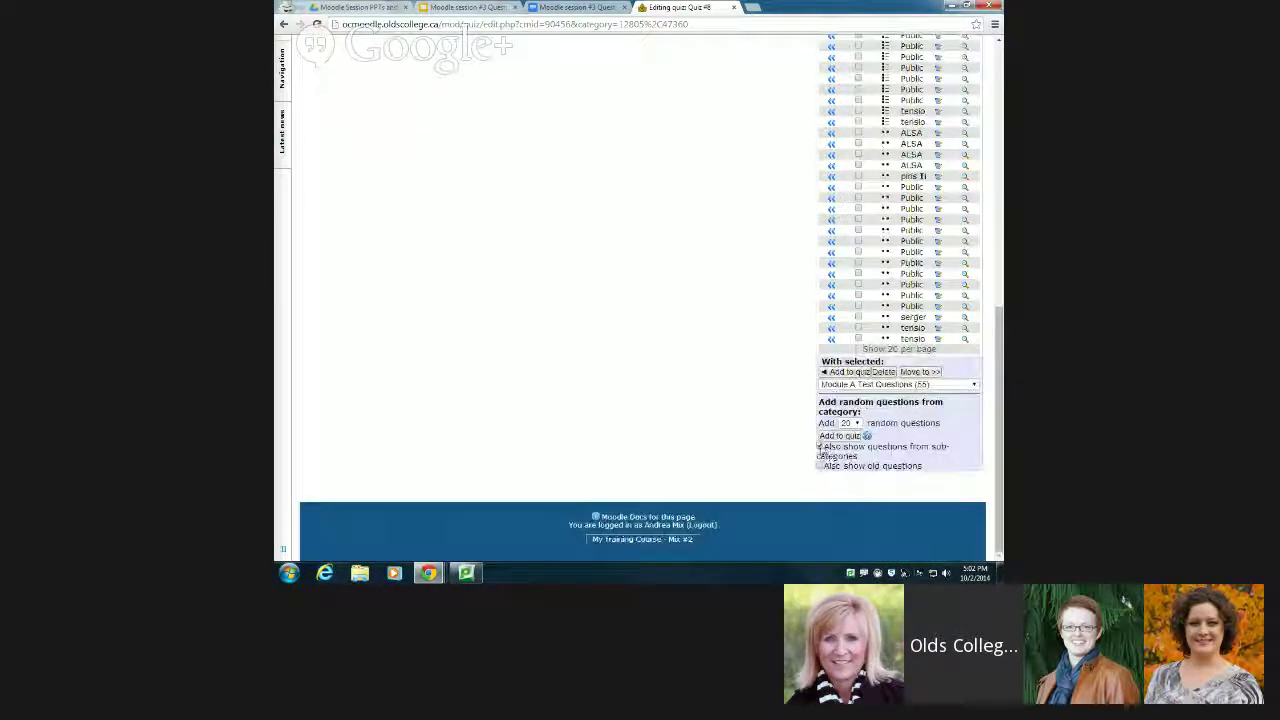
{"action": "left_click", "coordinate": [820, 447]}
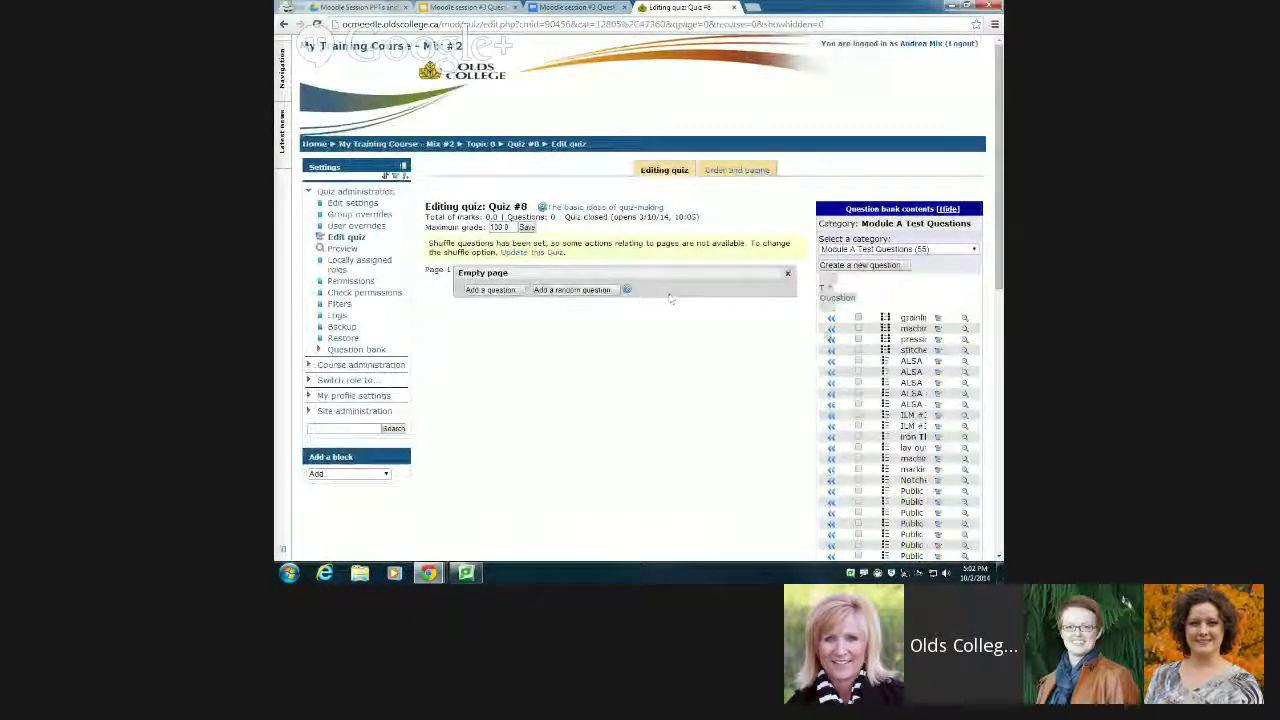
Add the Module A questions grainlines, pressing, ALSA #22 and ALSA #24 to Quiz #8.
{"action": "left_click", "coordinate": [858, 317]}
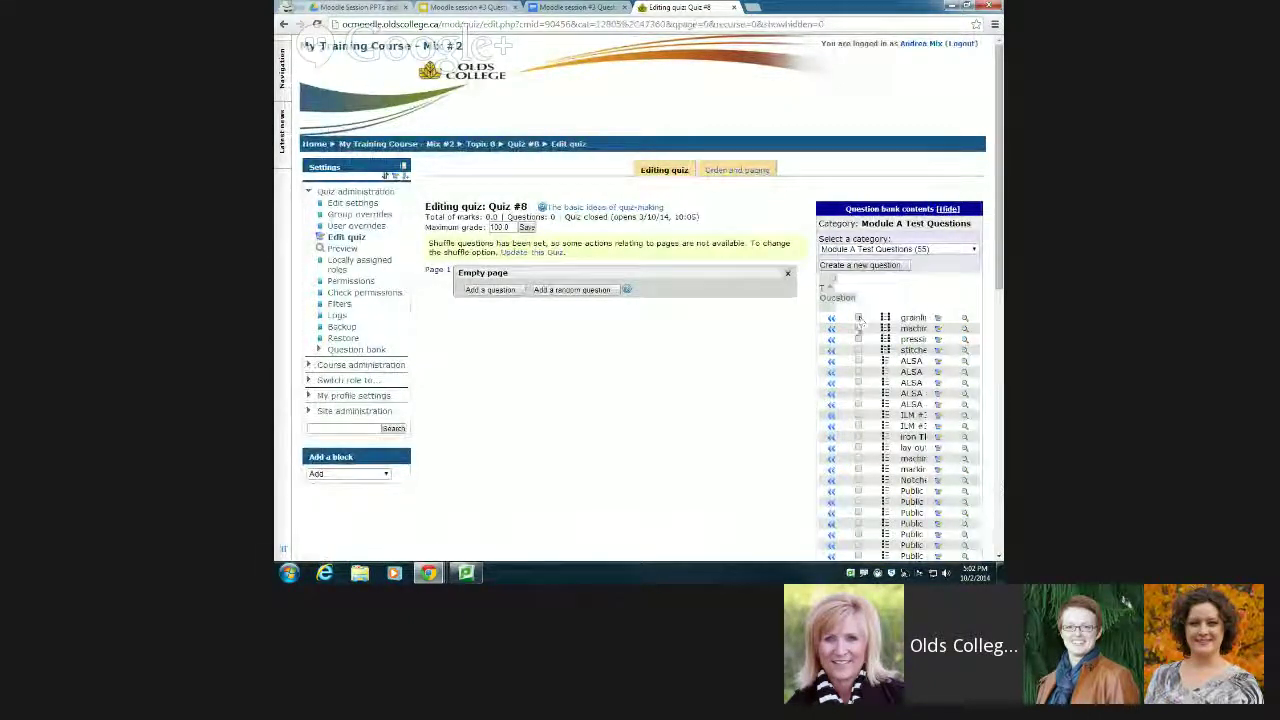
{"action": "left_click", "coordinate": [858, 361]}
{"action": "left_click", "coordinate": [858, 383]}
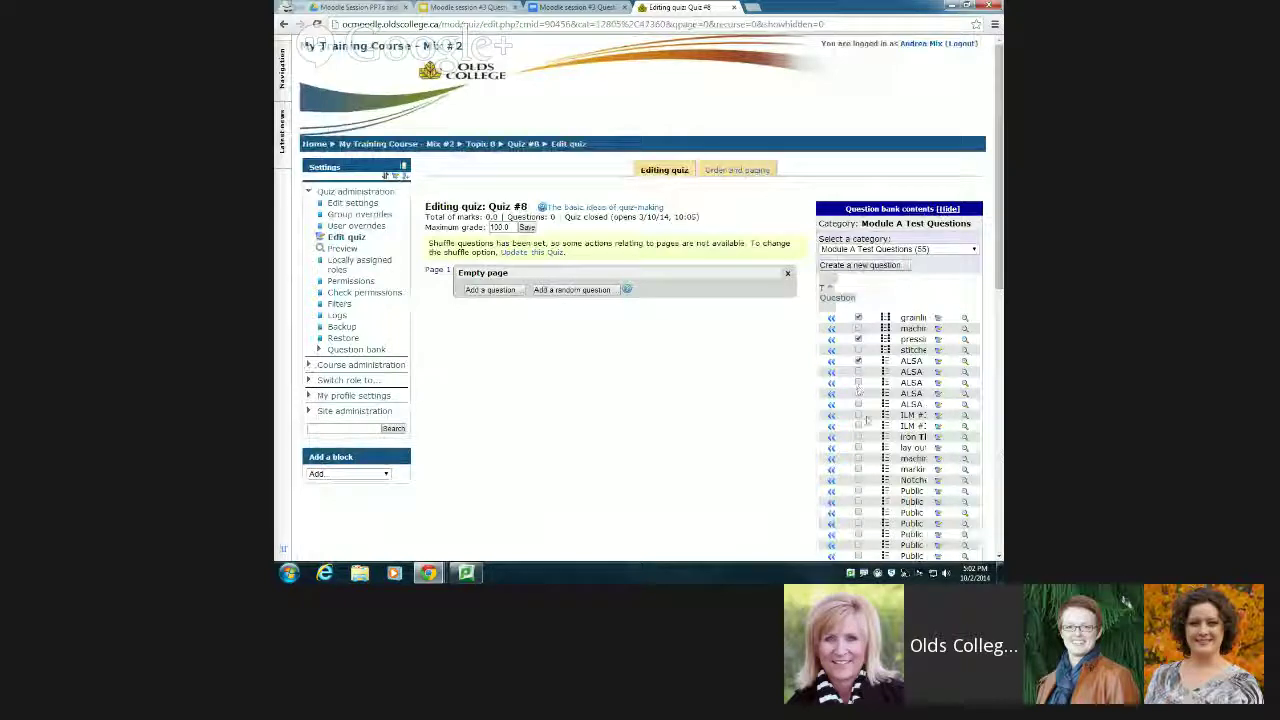
{"action": "scroll", "coordinate": [868, 421], "scroll_direction": "down", "scroll_amount": 5}
{"action": "scroll", "coordinate": [868, 421], "scroll_direction": "down", "scroll_amount": 5}
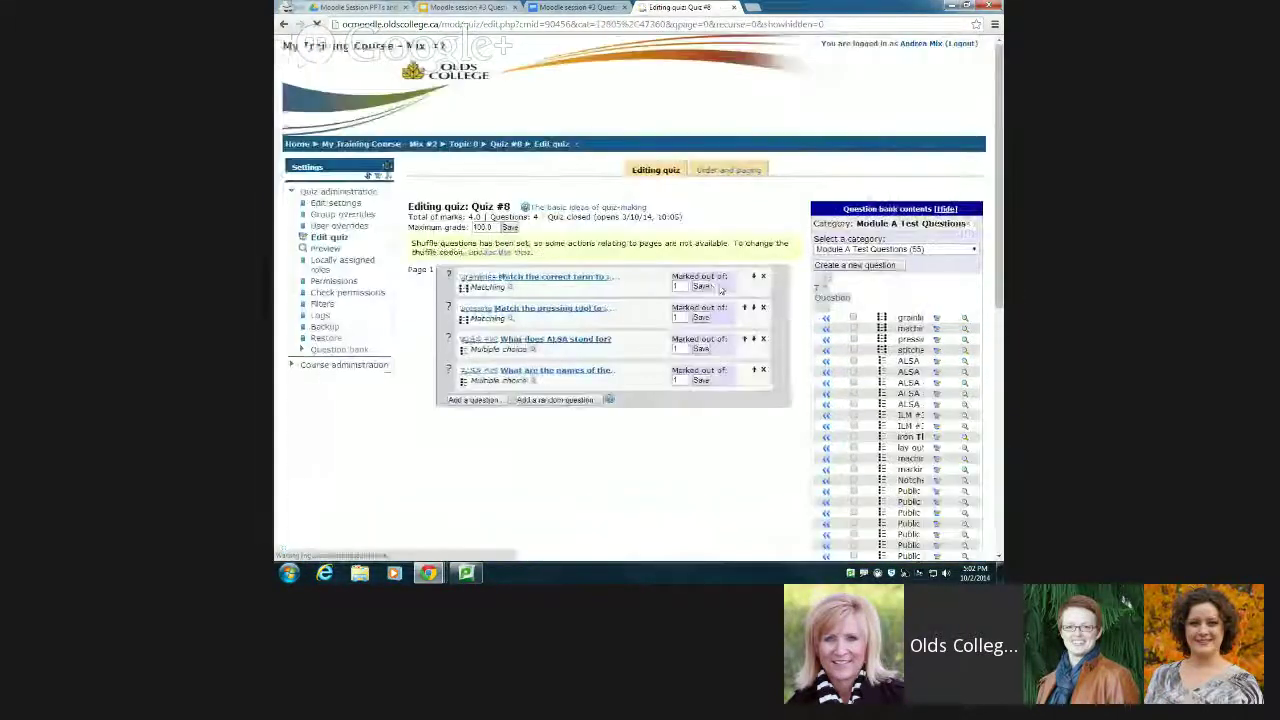
Add 20 random questions from the Module A Test Questions category to Quiz #8.
{"action": "scroll", "coordinate": [818, 427], "scroll_direction": "down", "scroll_amount": 10}
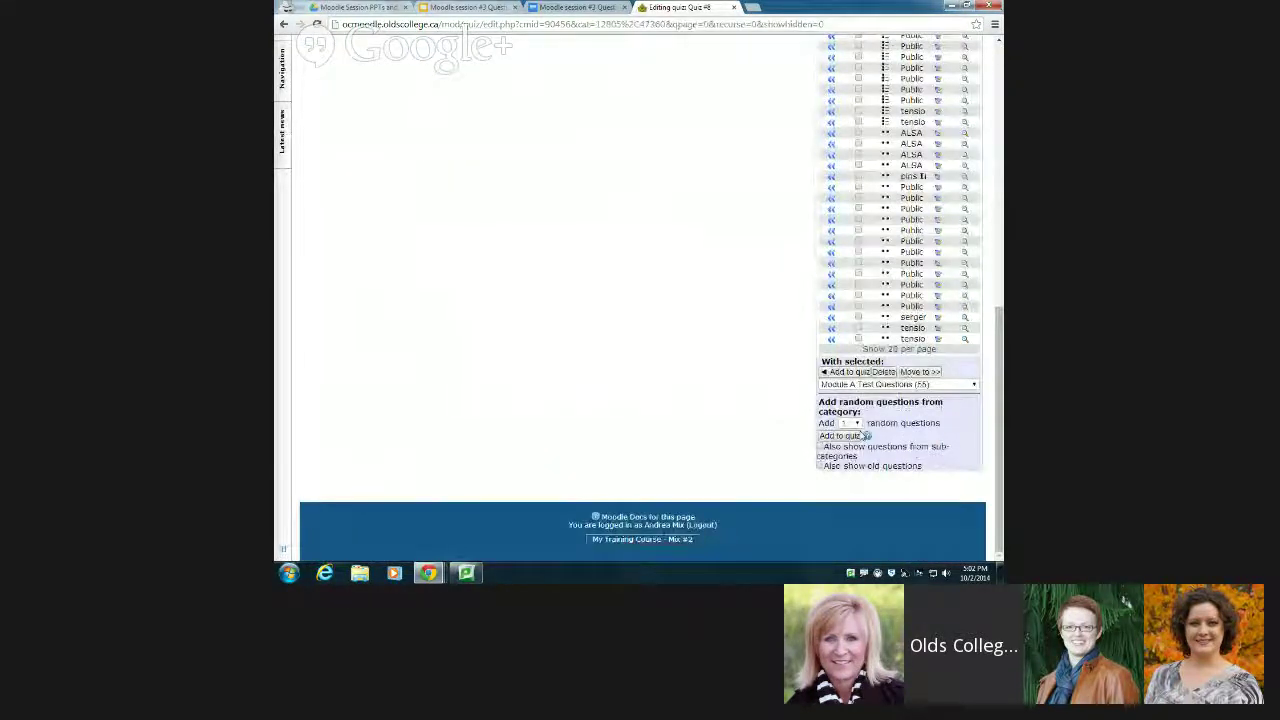
{"action": "left_click", "coordinate": [852, 423]}
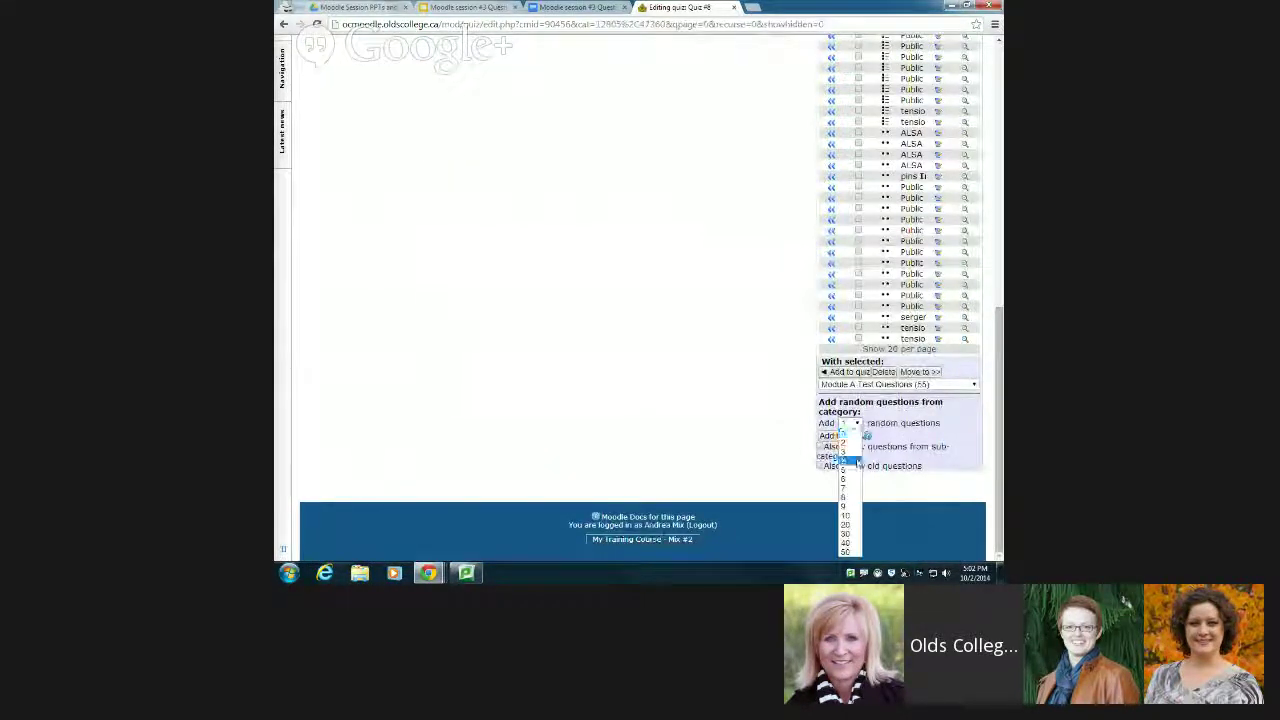
{"action": "left_click", "coordinate": [845, 515]}
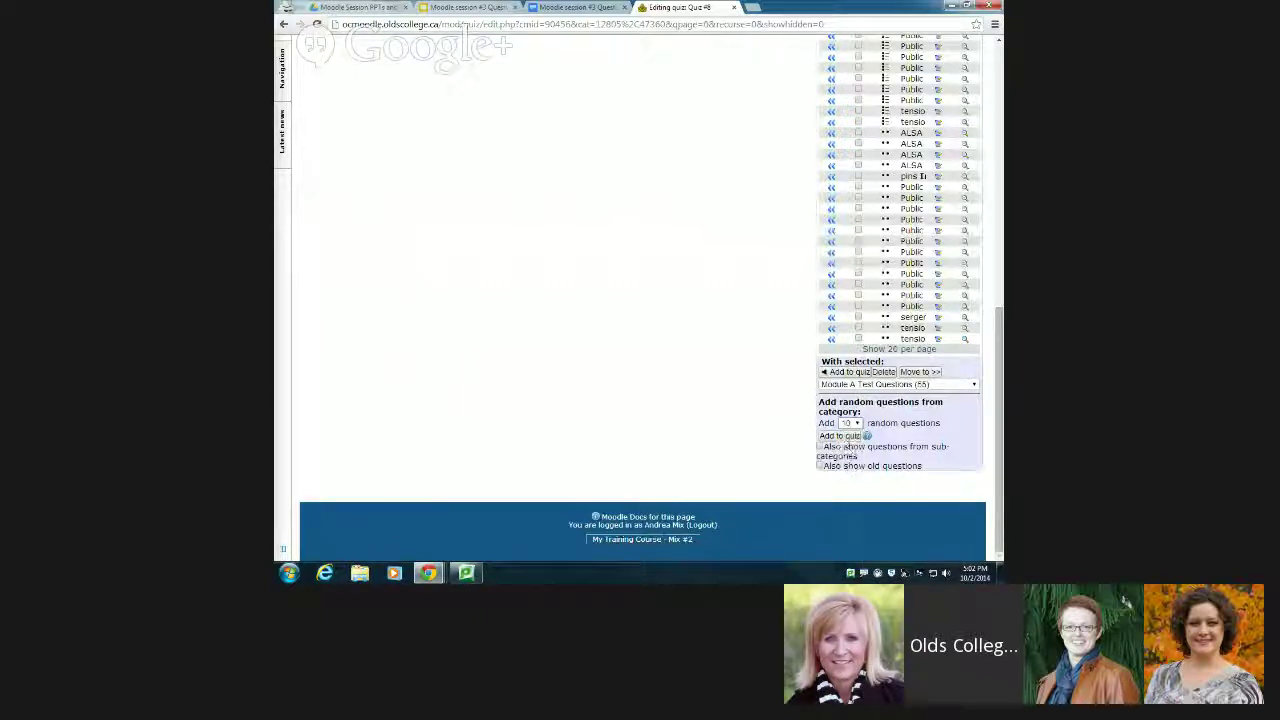
{"action": "left_click", "coordinate": [840, 436]}
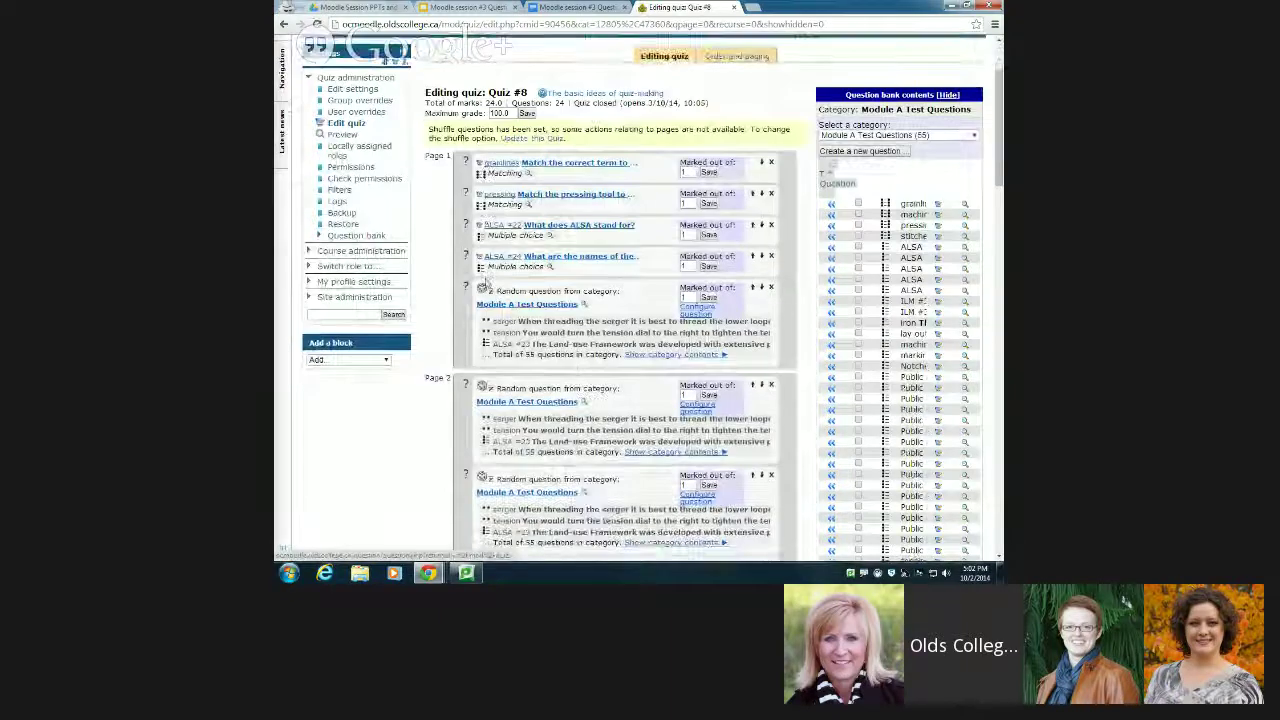
Look through the added quiz questions, and set and save the maximum grade of Quiz #8 as 24.
{"action": "scroll", "coordinate": [484, 285], "scroll_direction": "down", "scroll_amount": 15}
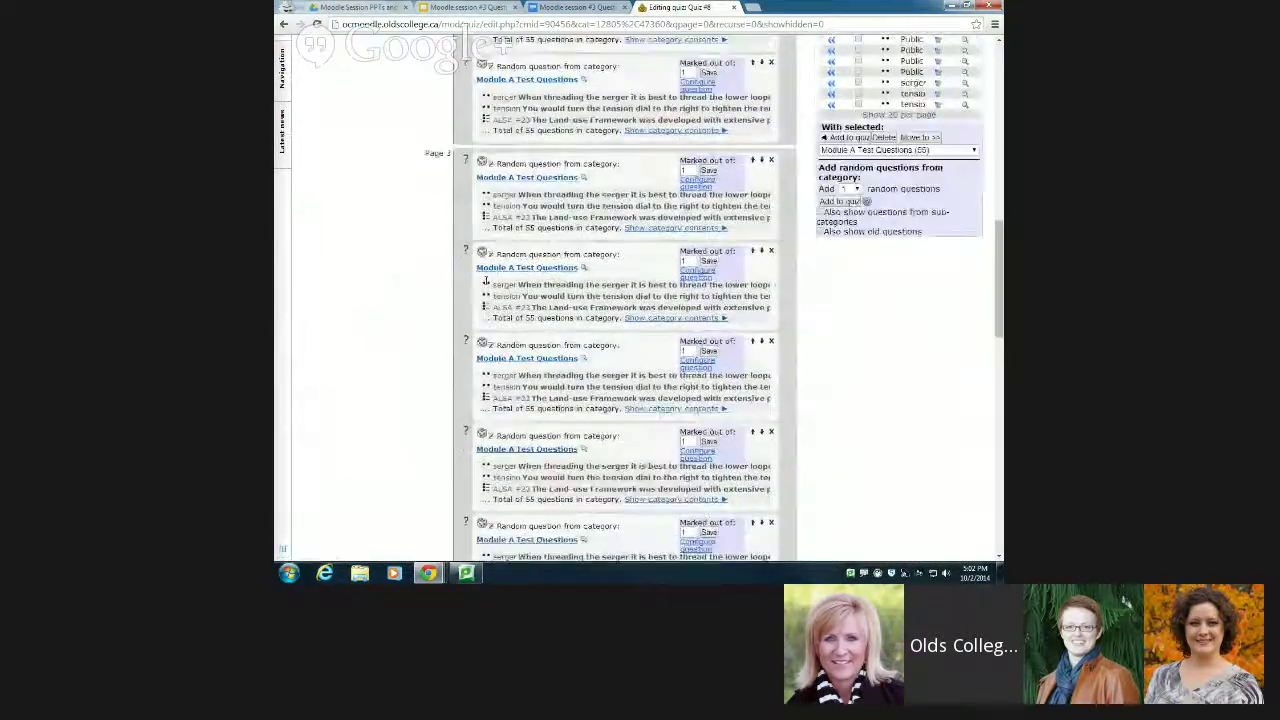
{"action": "scroll", "coordinate": [485, 285], "scroll_direction": "down", "scroll_amount": 10}
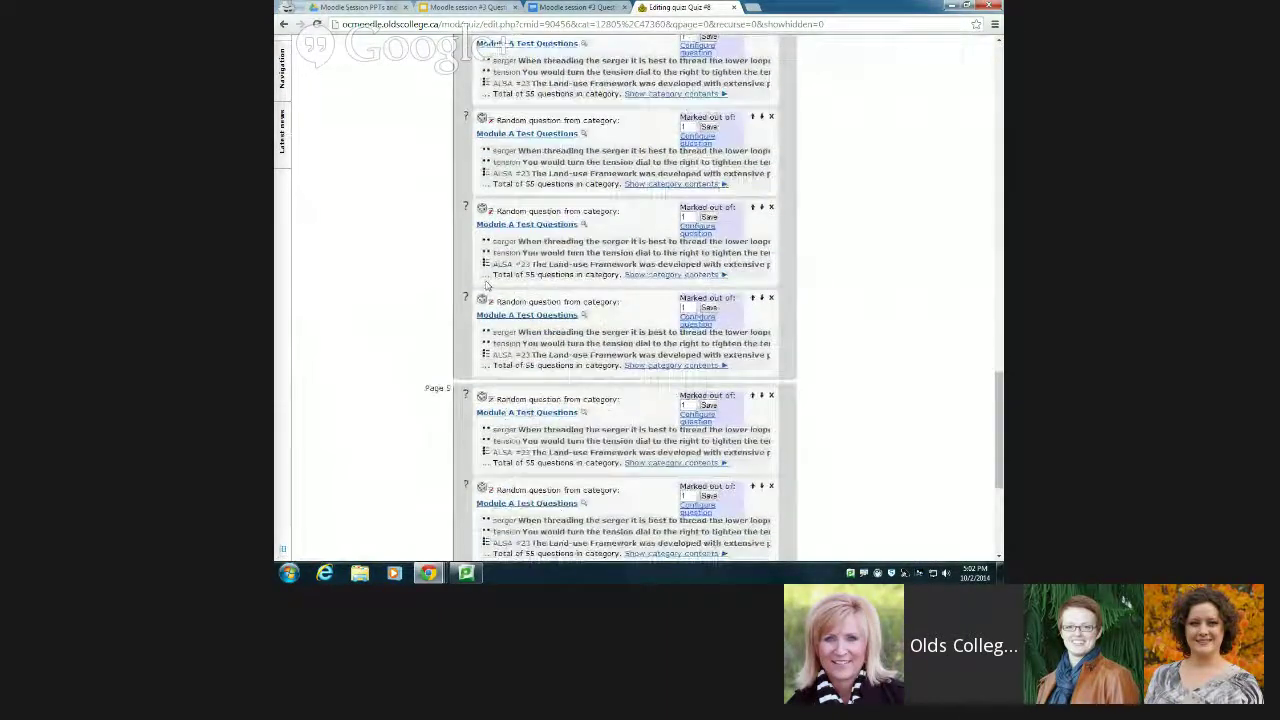
{"action": "scroll", "coordinate": [486, 285], "scroll_direction": "up", "scroll_amount": 20}
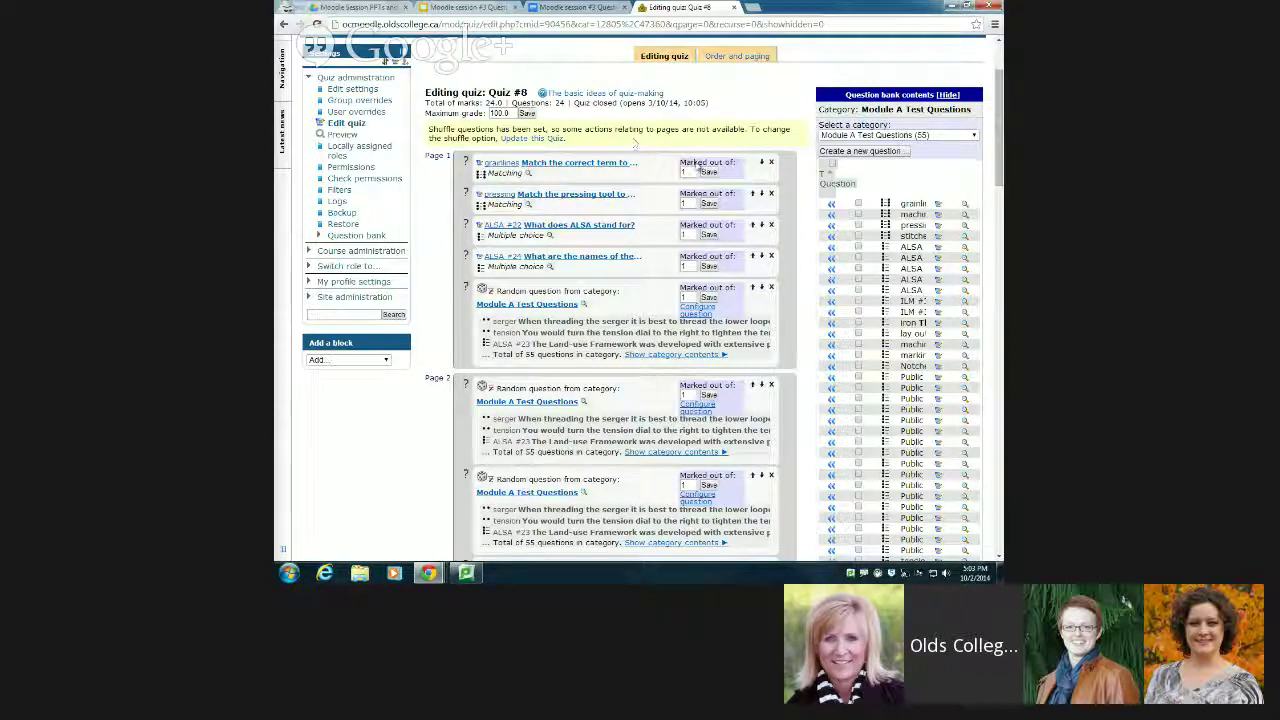
{"action": "left_click_drag", "start_coordinate": [522, 113], "coordinate": [488, 116]}
{"action": "type", "text": "24"}
{"action": "left_click", "coordinate": [530, 115]}
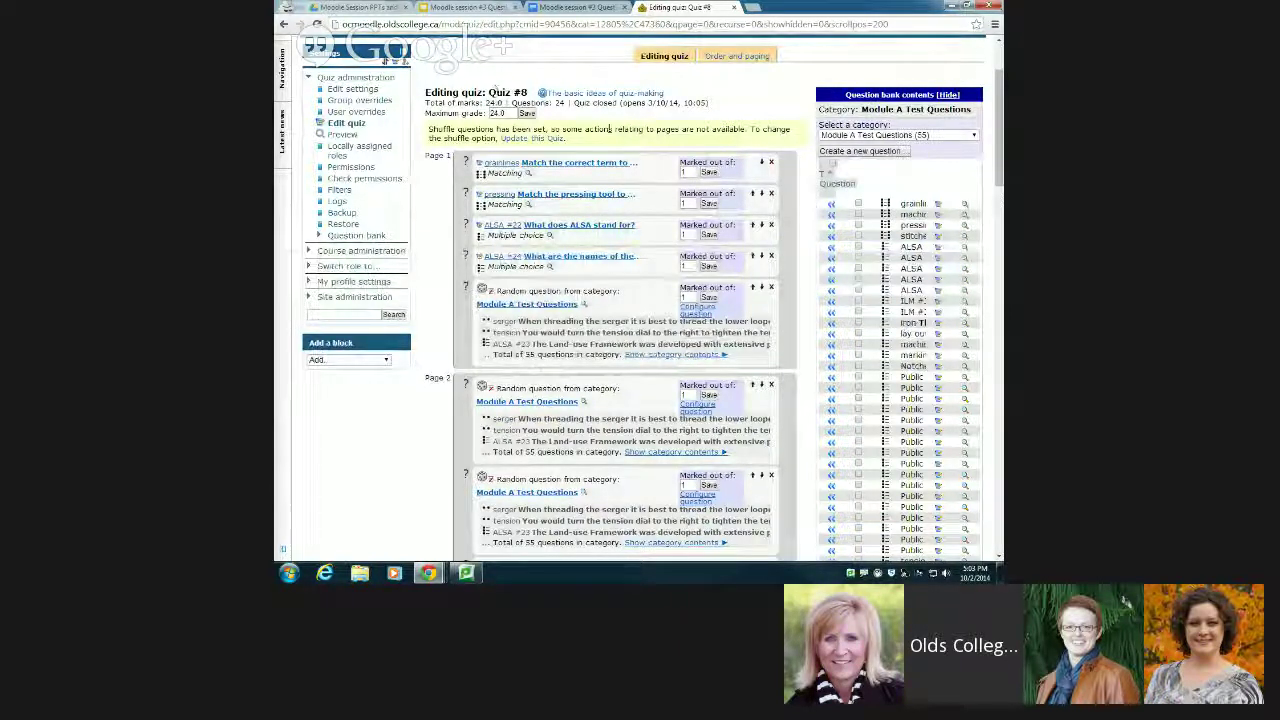
Start a preview of Quiz #8 and answer question 1 with "seamlines would twist".
{"action": "left_click", "coordinate": [339, 136]}
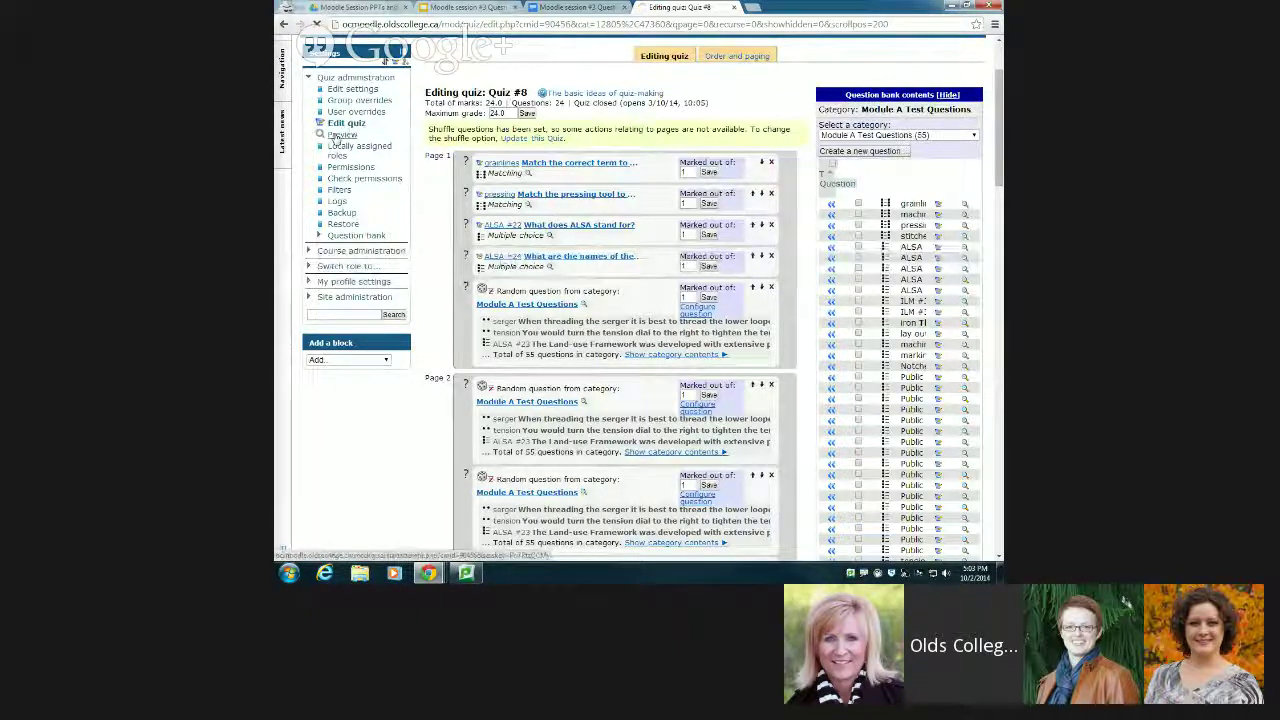
{"action": "left_click", "coordinate": [491, 249]}
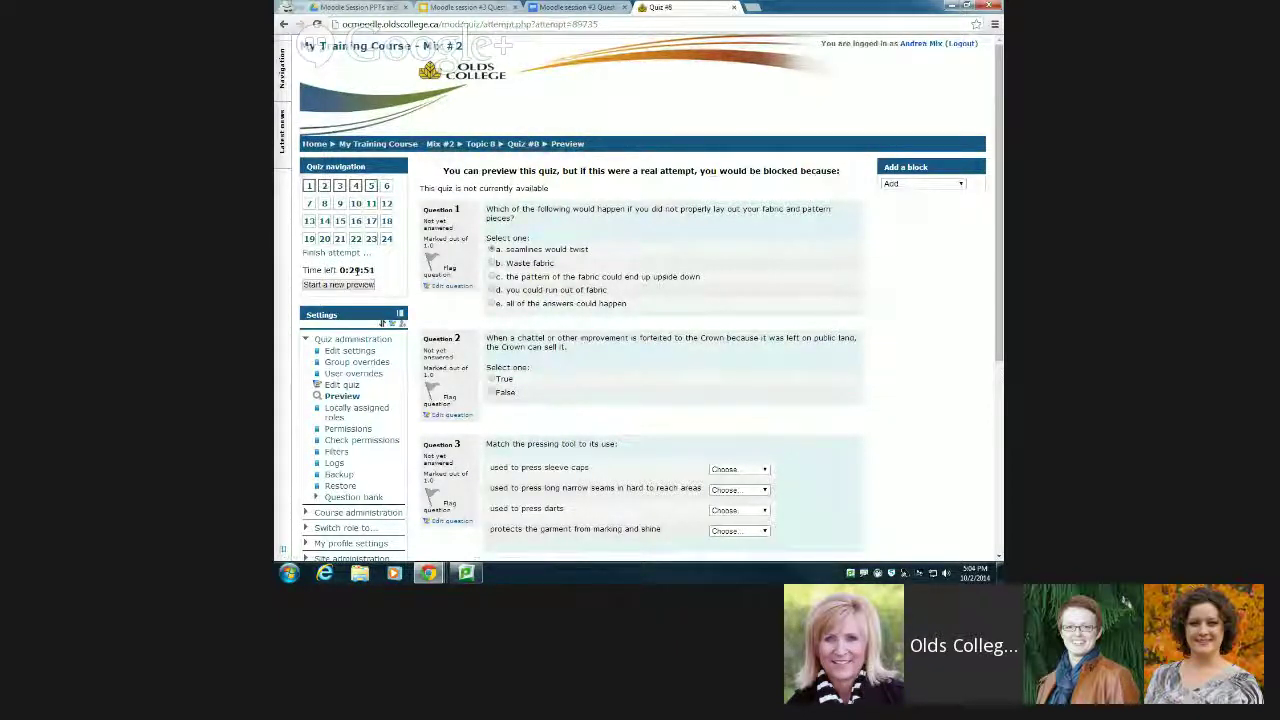
In question 3, match long narrow seams to seam roll, and both sleeve caps and protection from marking and shine to pressing mitt.
{"action": "scroll", "coordinate": [440, 276], "scroll_direction": "down", "scroll_amount": 3}
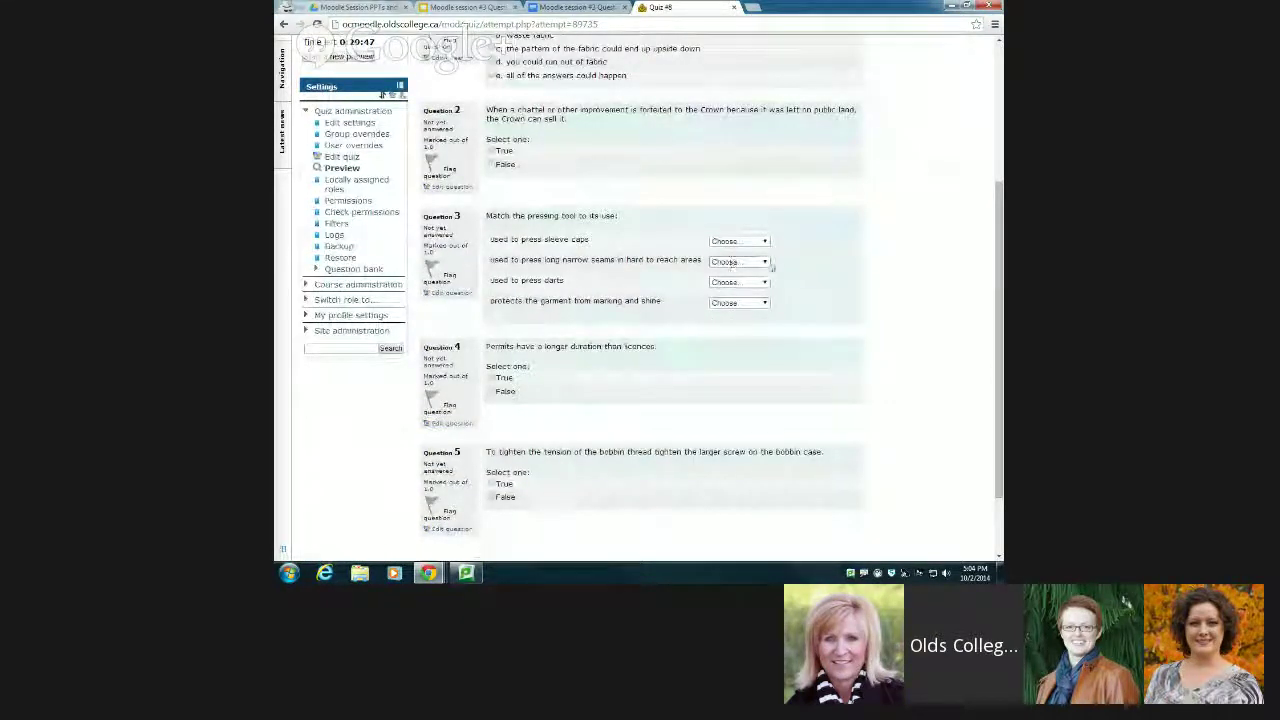
{"action": "left_click", "coordinate": [753, 263]}
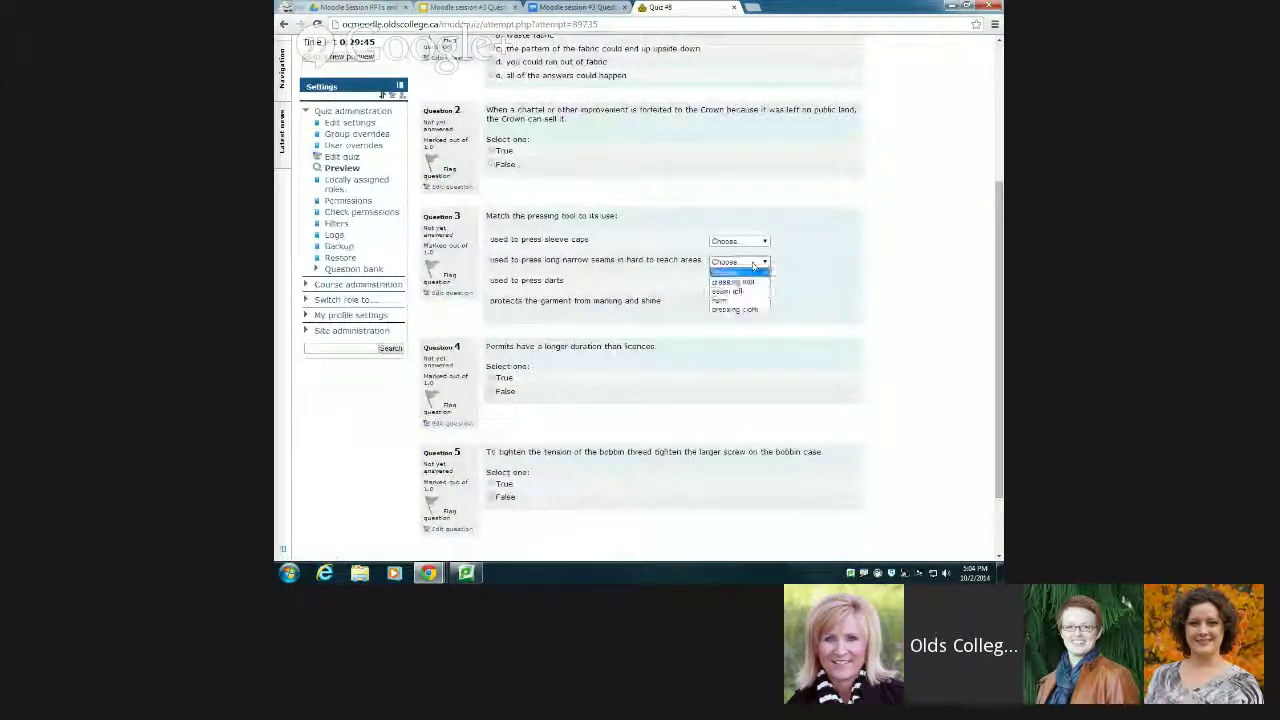
{"action": "left_click", "coordinate": [743, 292]}
{"action": "left_click", "coordinate": [740, 241]}
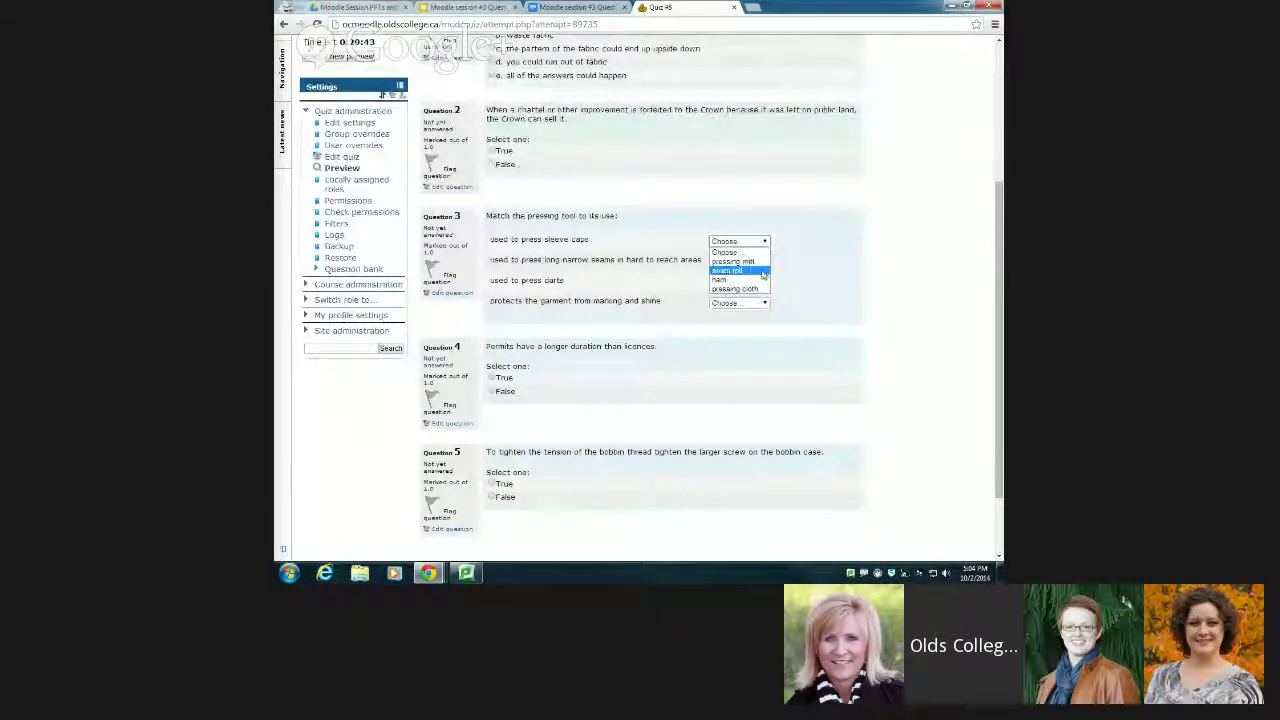
{"action": "left_click", "coordinate": [735, 261]}
{"action": "left_click", "coordinate": [765, 302]}
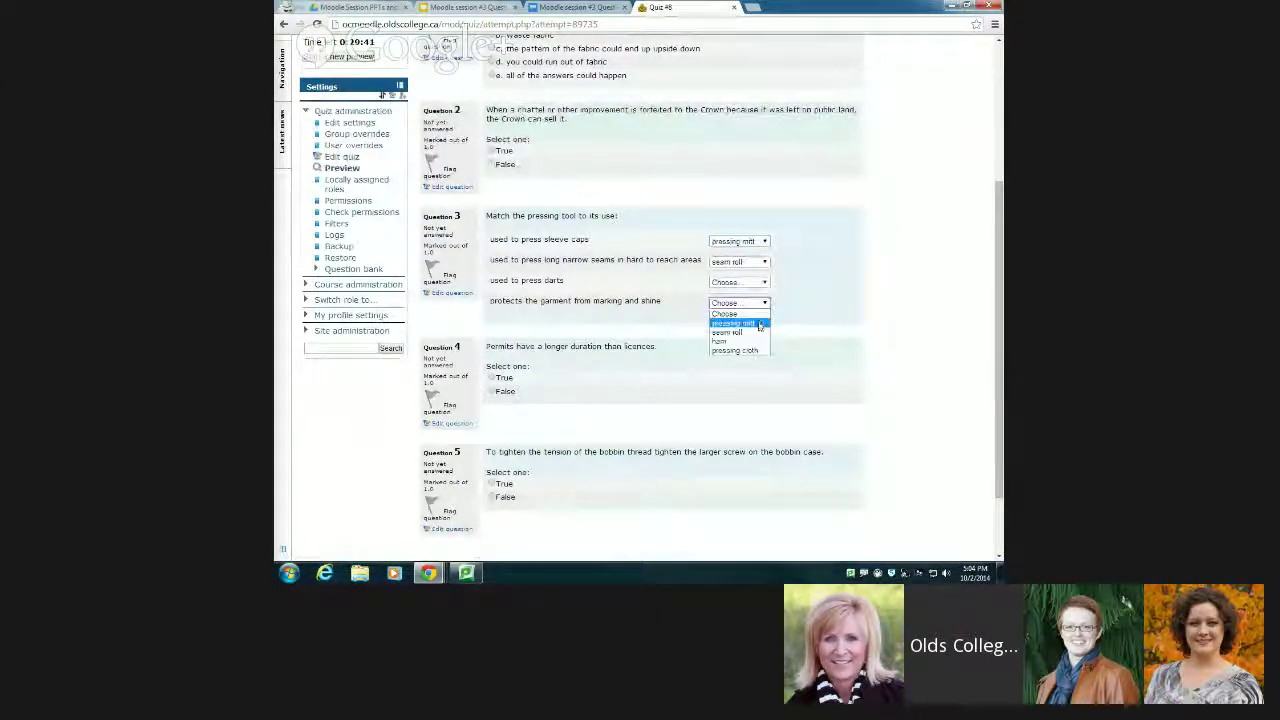
{"action": "left_click", "coordinate": [745, 323]}
{"action": "scroll", "coordinate": [757, 323], "scroll_direction": "down", "scroll_amount": 2}
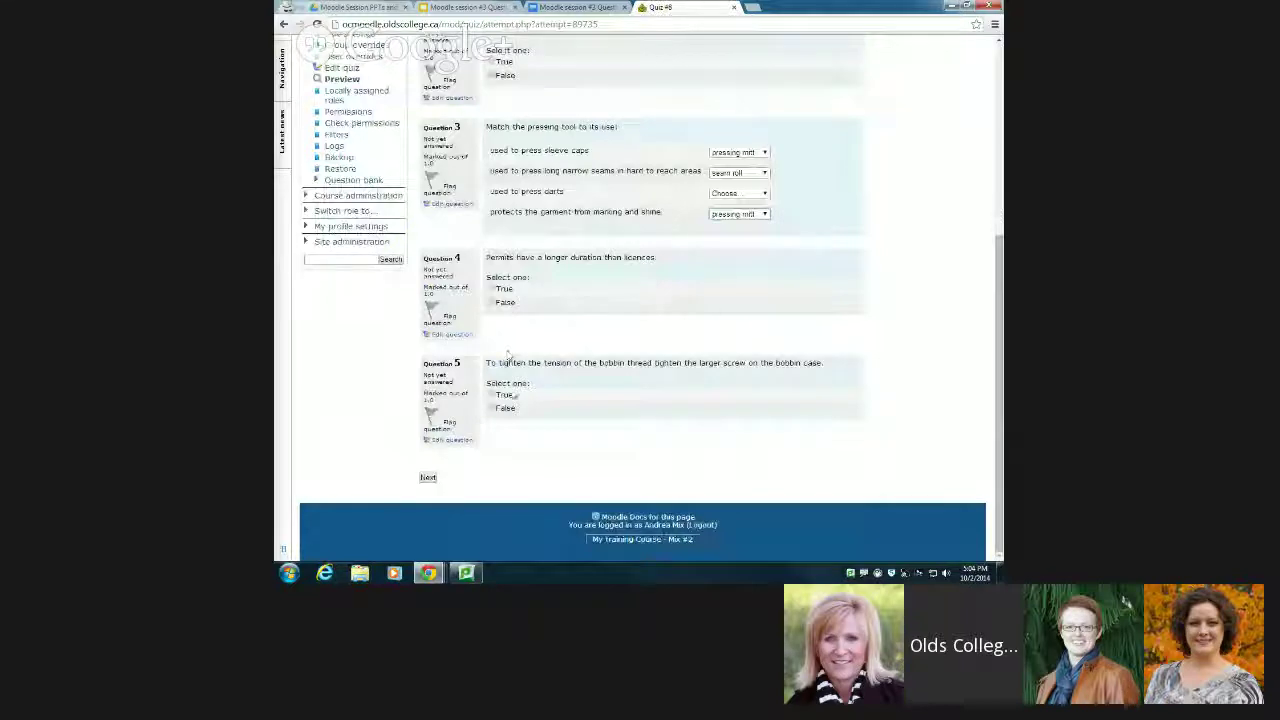
{"action": "scroll", "coordinate": [510, 370], "scroll_direction": "up", "scroll_amount": 3}
{"action": "scroll", "coordinate": [506, 372], "scroll_direction": "down", "scroll_amount": 3}
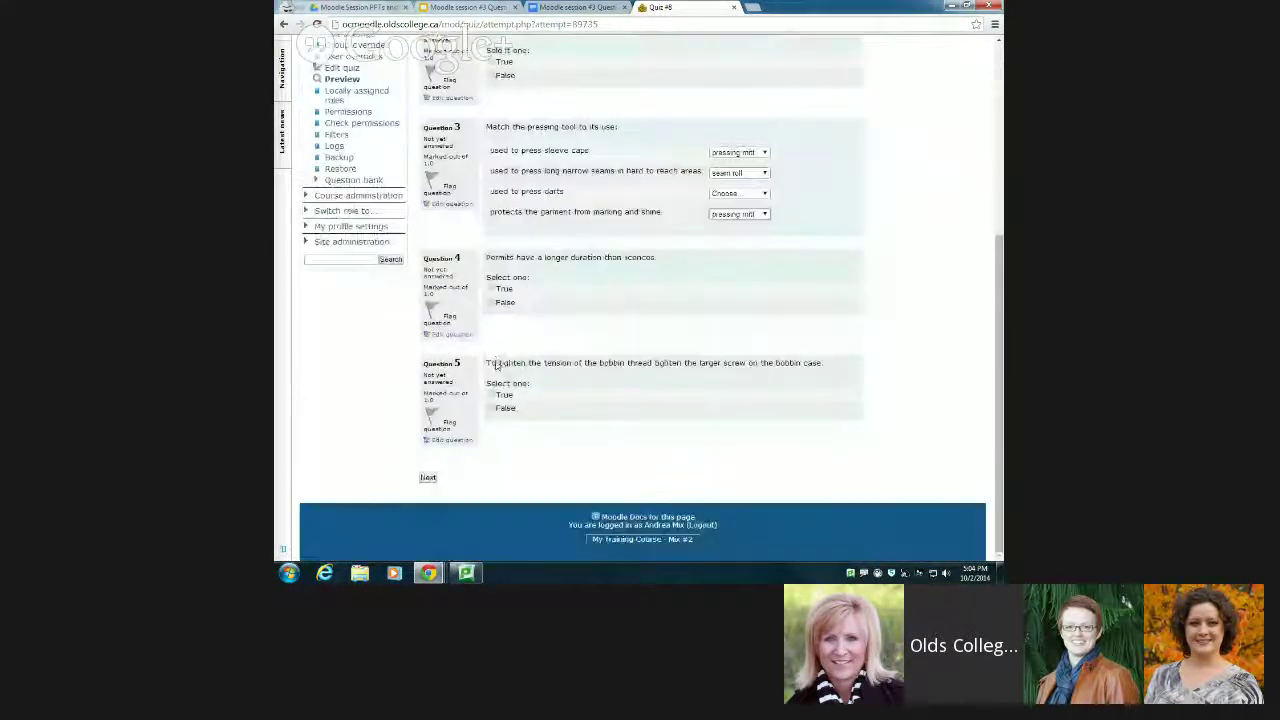
Go to the second page of the preview and answer question 9 with "None of the above" and question 8 with True.
{"action": "left_click", "coordinate": [434, 480]}
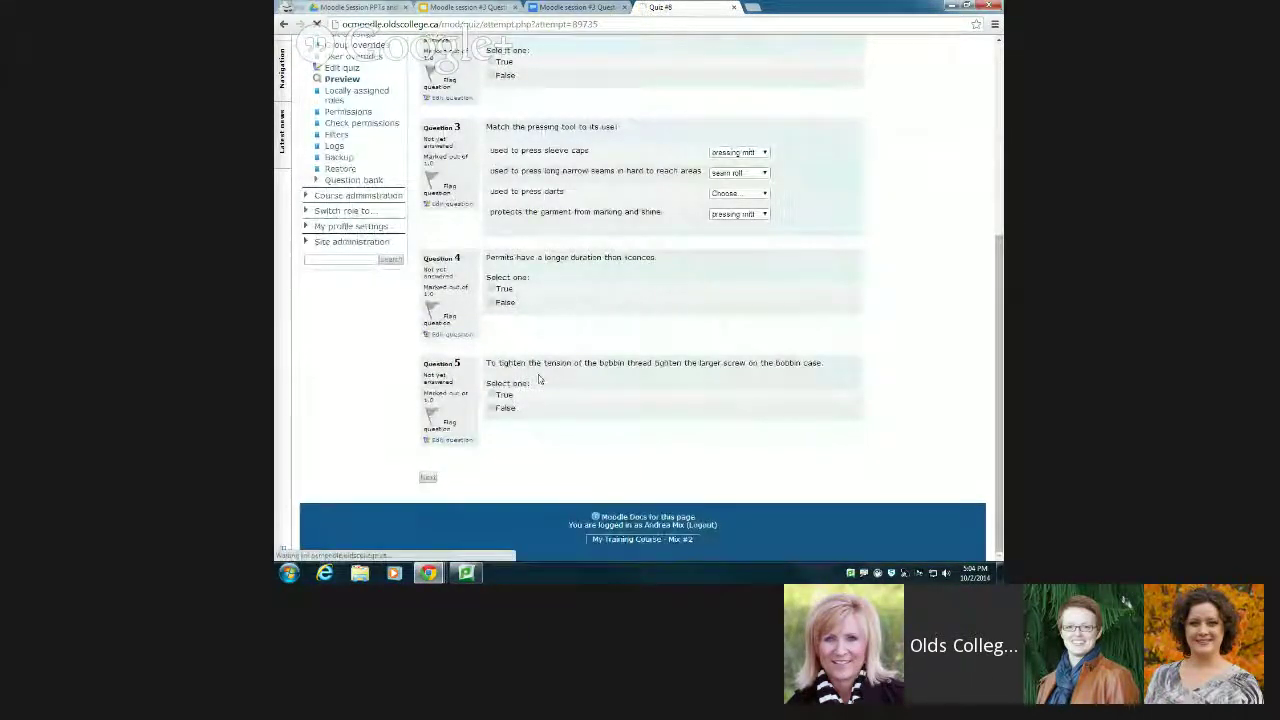
{"action": "scroll", "coordinate": [690, 425], "scroll_direction": "down", "scroll_amount": 4}
{"action": "left_click", "coordinate": [492, 364]}
{"action": "left_click", "coordinate": [491, 204]}
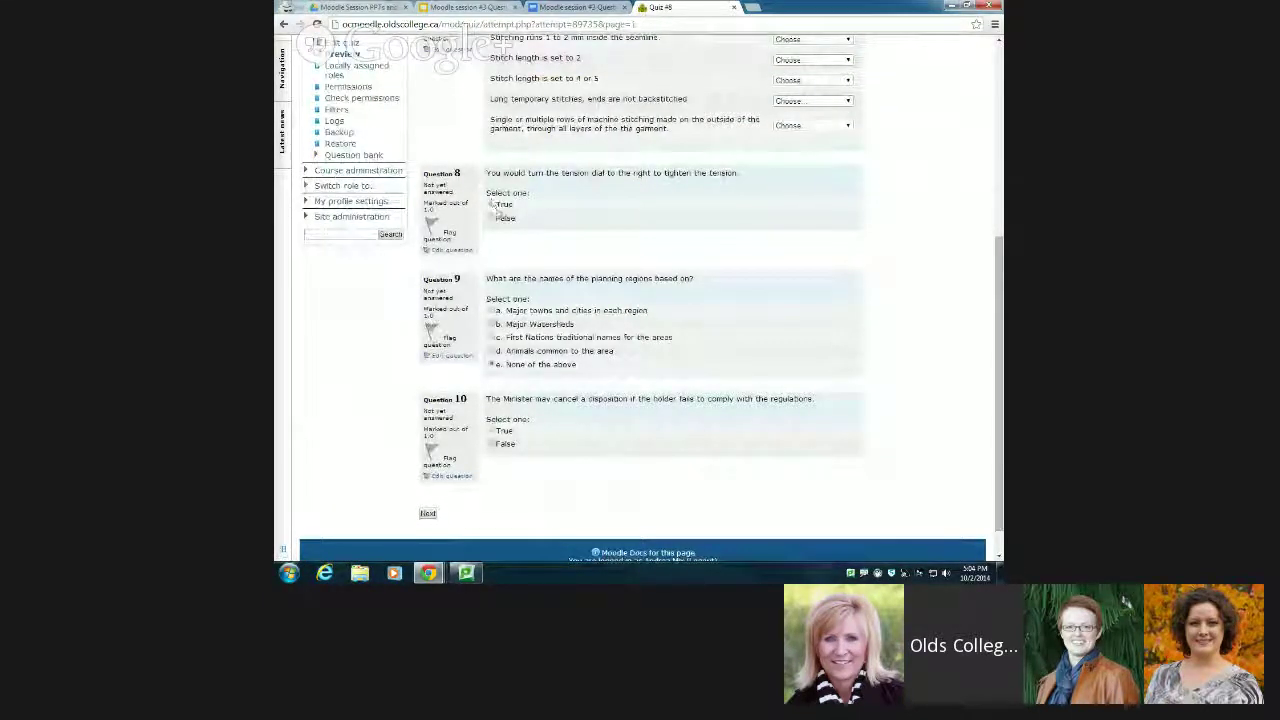
Finish the preview attempt and review each question's status in the attempt summary, without submitting it.
{"action": "scroll", "coordinate": [492, 268], "scroll_direction": "up", "scroll_amount": 3}
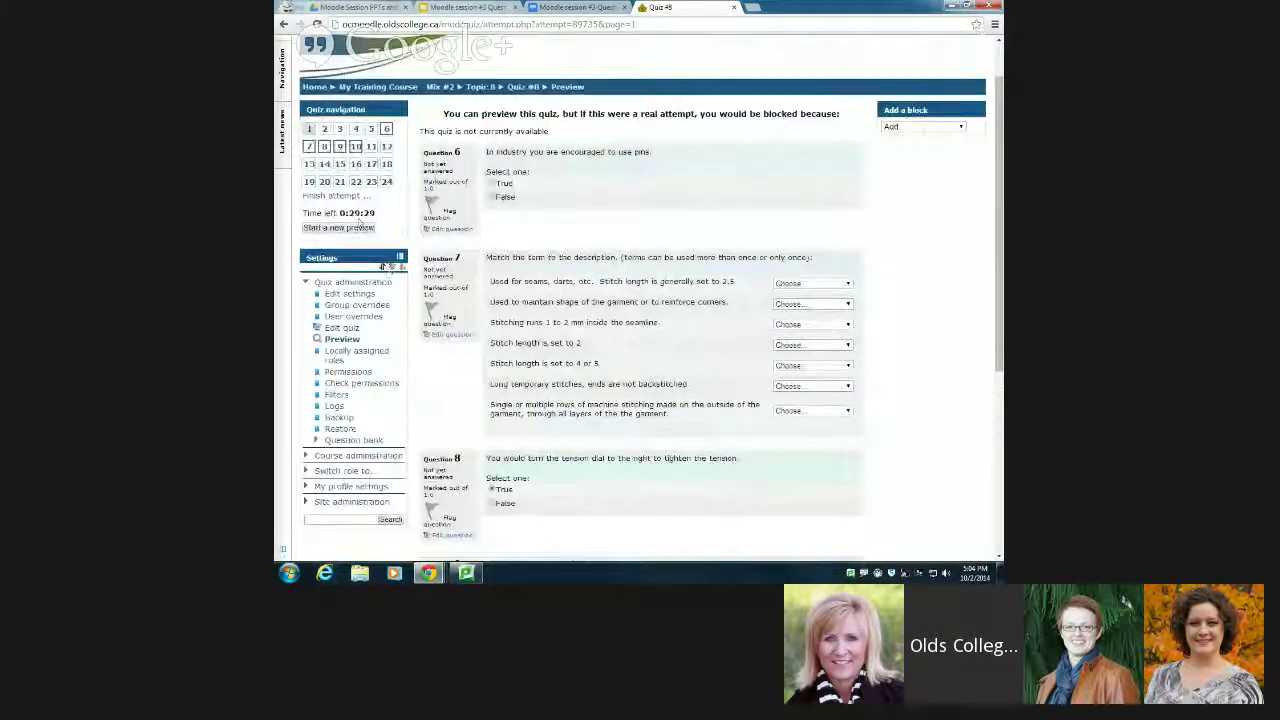
{"action": "left_click", "coordinate": [316, 198]}
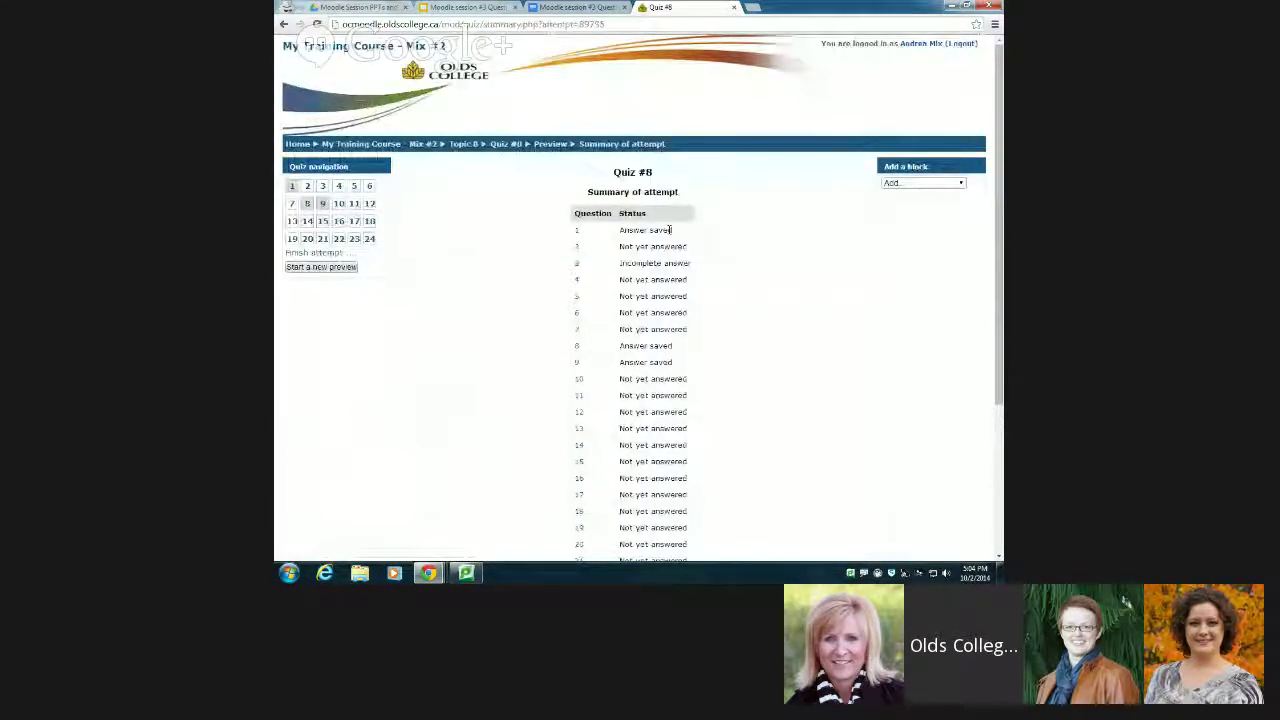
{"action": "scroll", "coordinate": [670, 230], "scroll_direction": "down", "scroll_amount": 3}
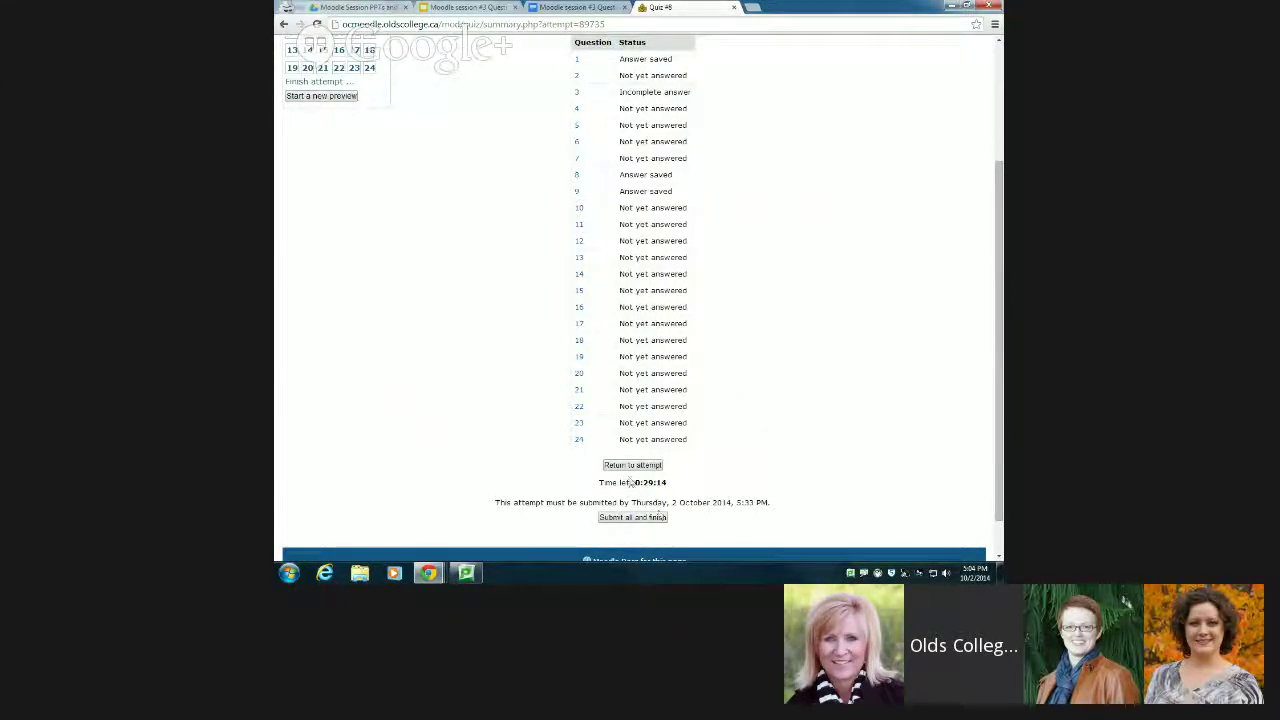
{"action": "scroll", "coordinate": [630, 467], "scroll_direction": "down", "scroll_amount": 1}
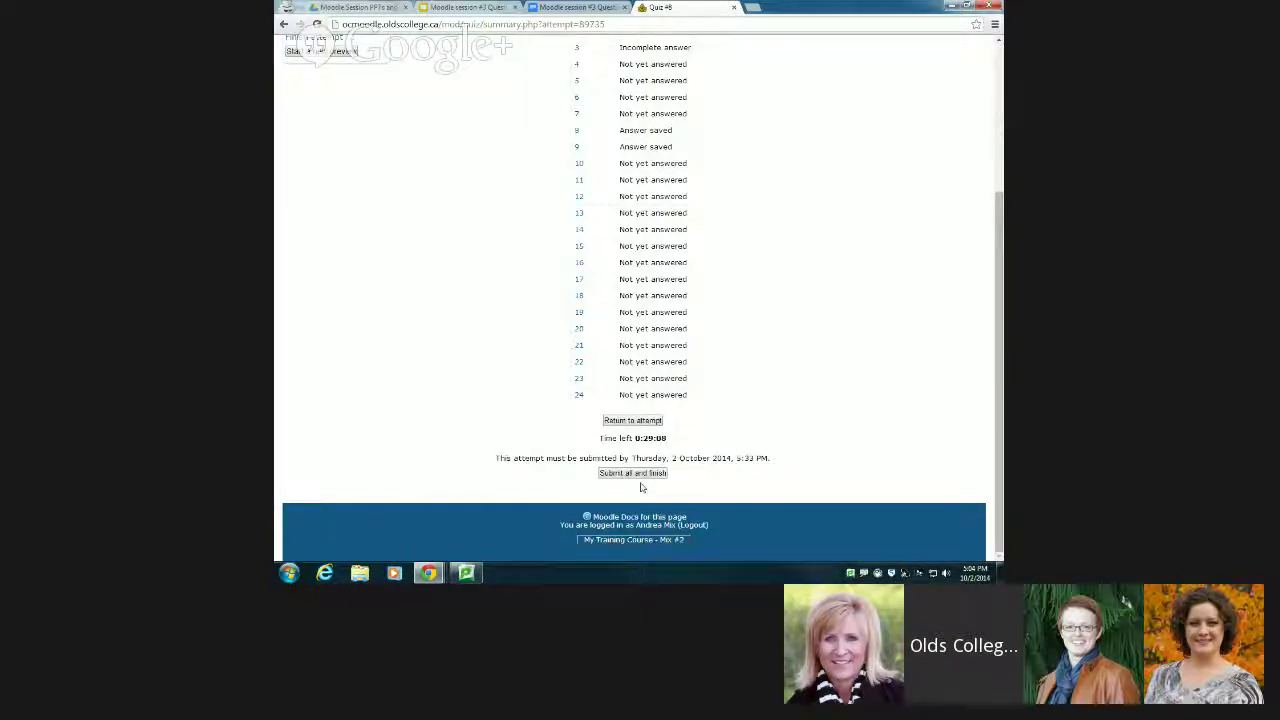
{"action": "scroll", "coordinate": [475, 371], "scroll_direction": "up", "scroll_amount": 5}
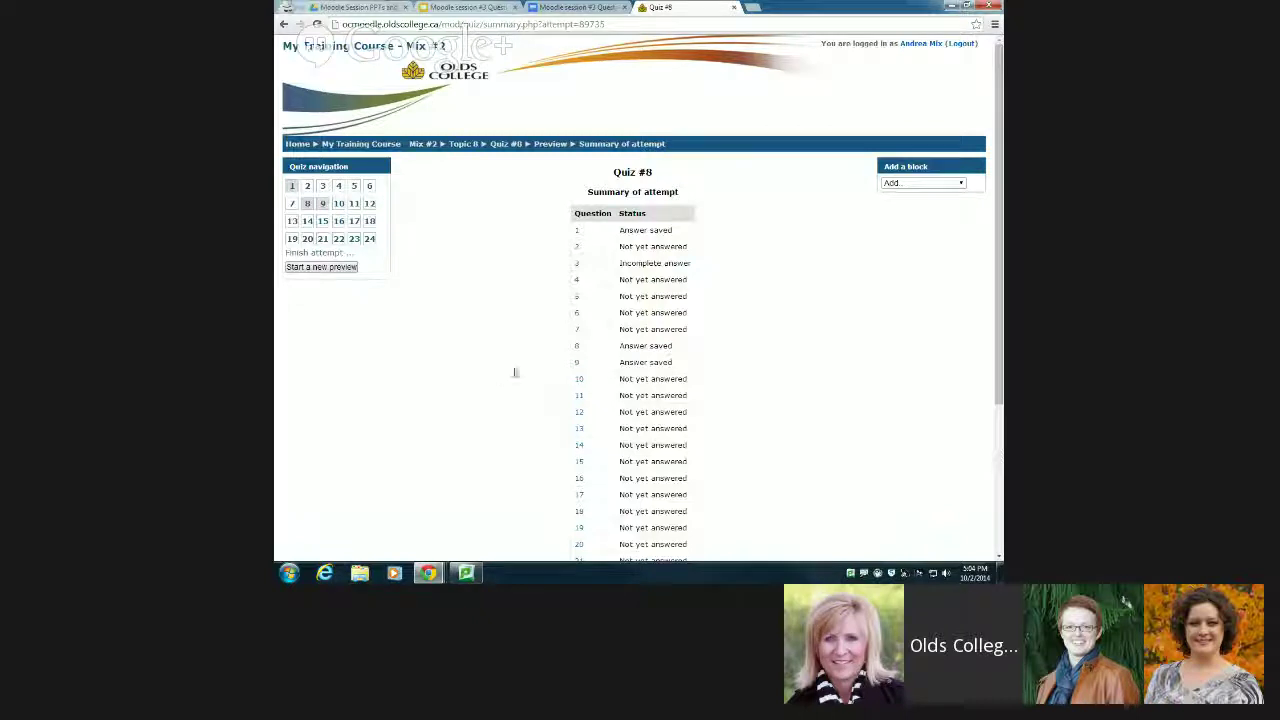
Return to the course page, open Quiz #1 in Topic 4 and view the grades report of its attempts.
{"action": "left_click", "coordinate": [350, 144]}
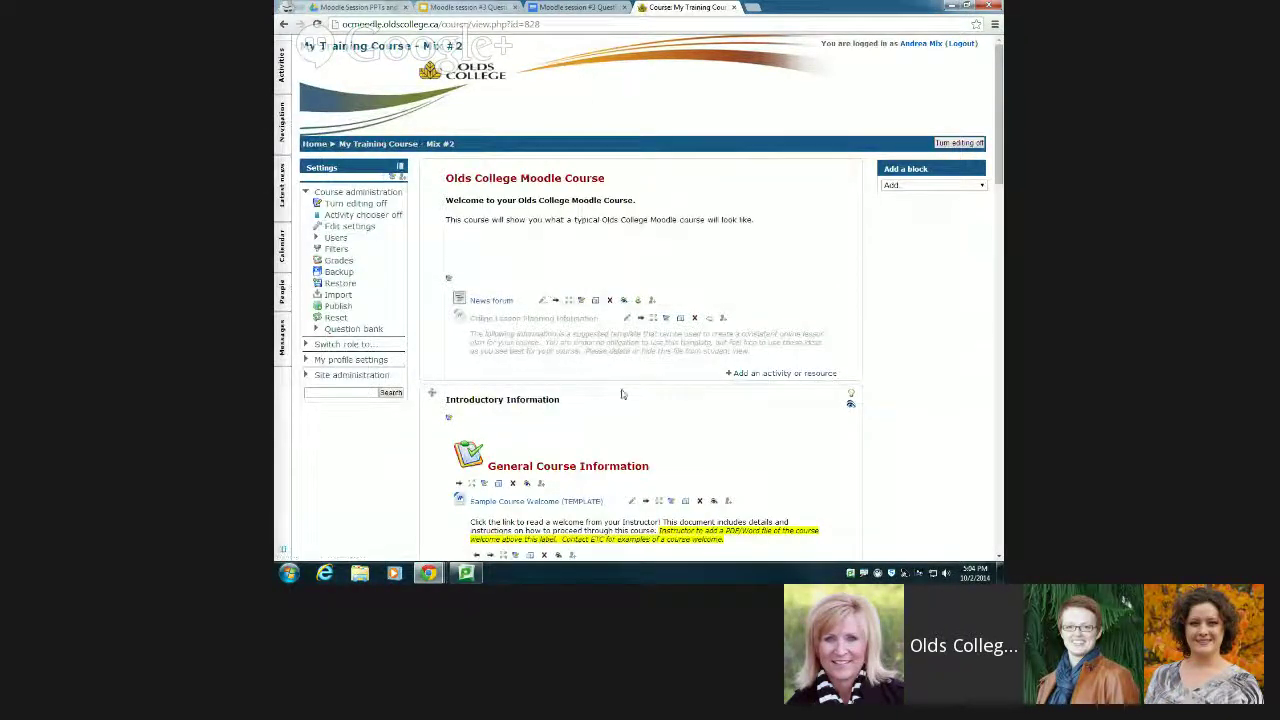
{"action": "scroll", "coordinate": [621, 394], "scroll_direction": "down", "scroll_amount": 10}
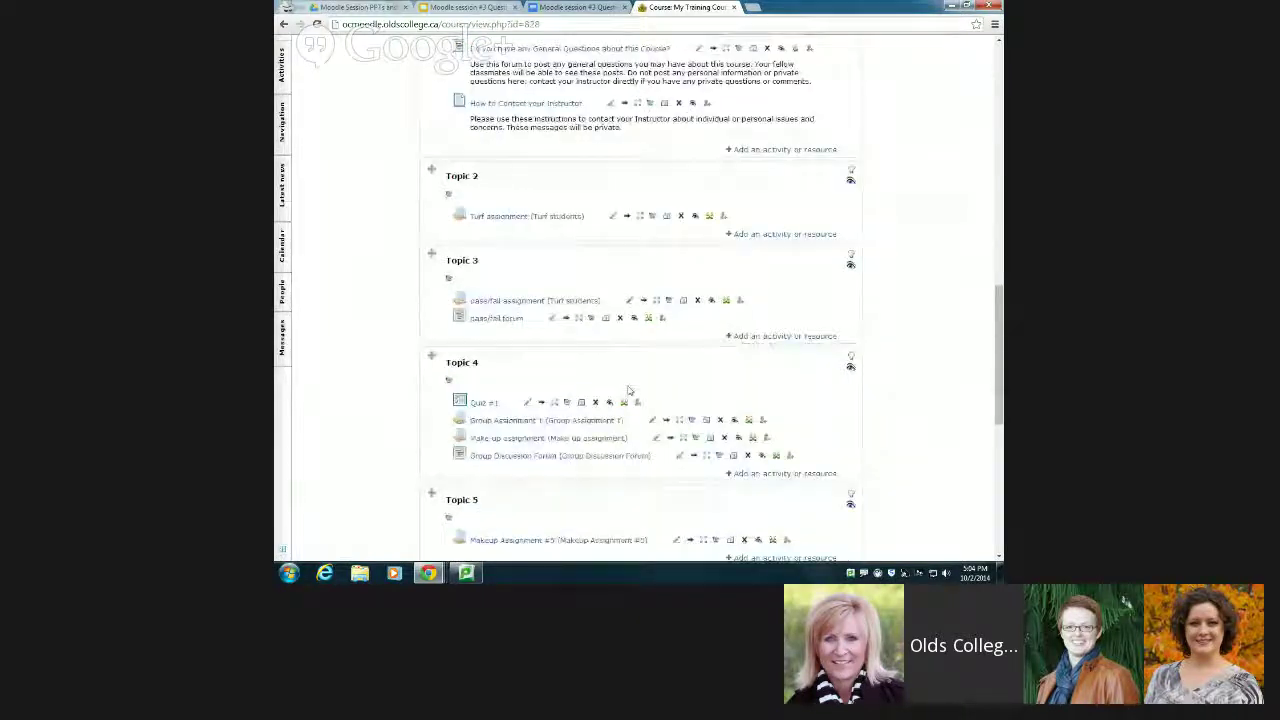
{"action": "scroll", "coordinate": [628, 390], "scroll_direction": "down", "scroll_amount": 2}
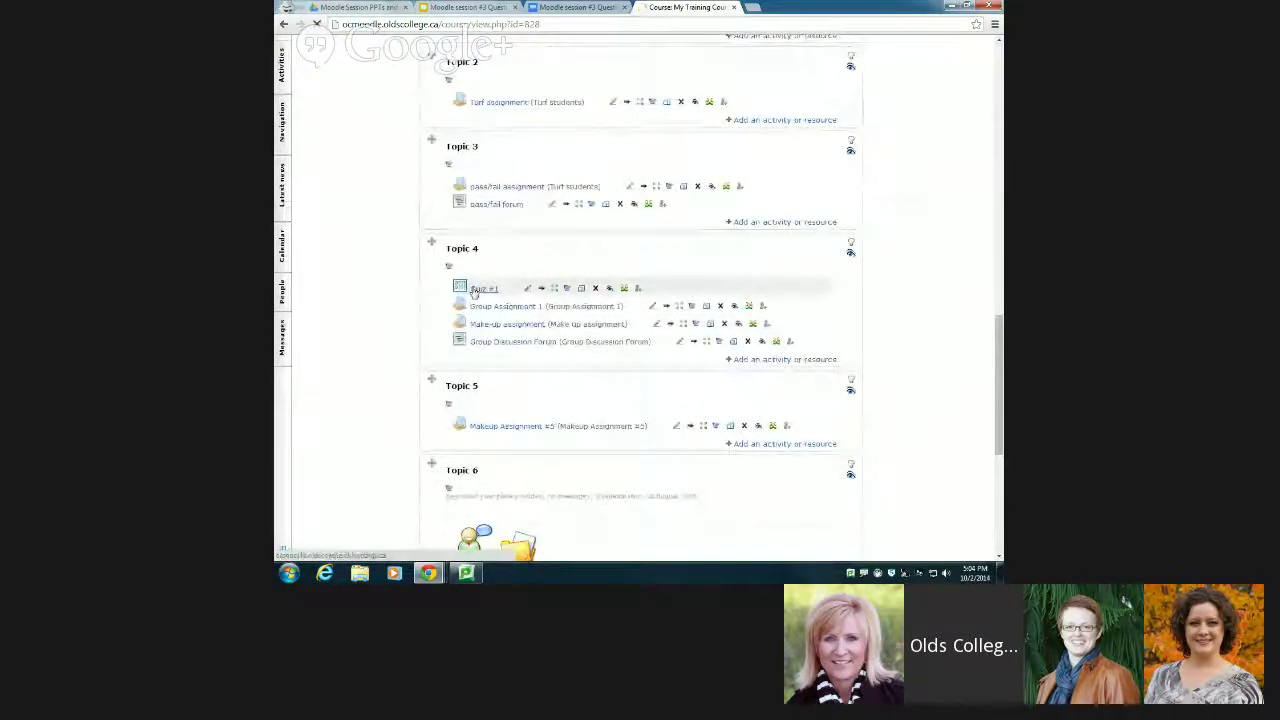
{"action": "left_click", "coordinate": [477, 289]}
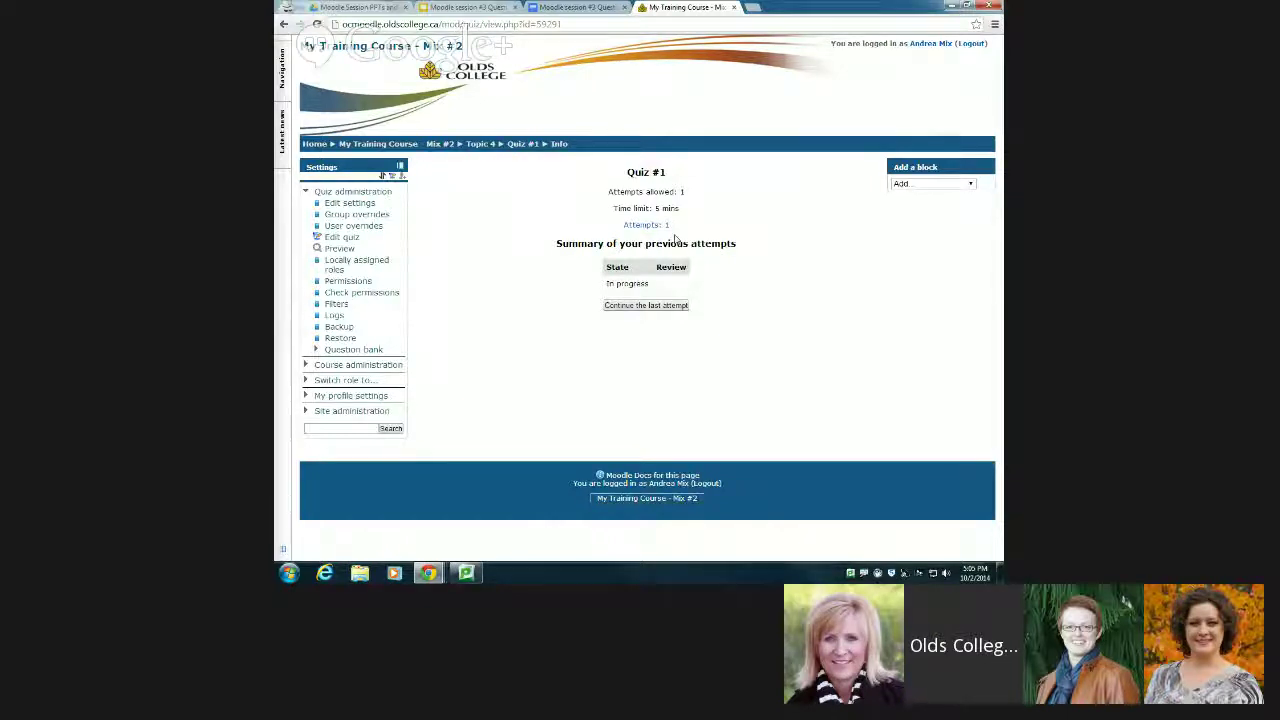
{"action": "left_click", "coordinate": [648, 226]}
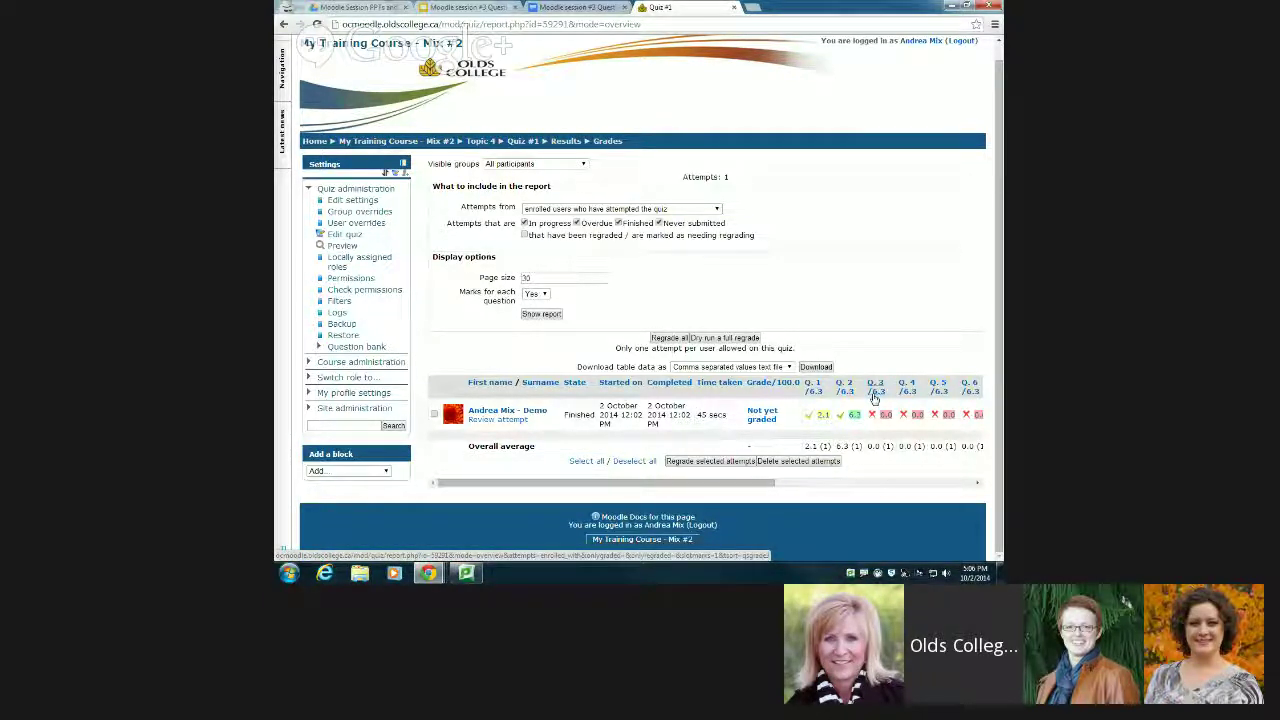
Open Quiz #1 for editing, set its maximum grade to 16.0 and save the grade.
{"action": "left_click", "coordinate": [340, 235]}
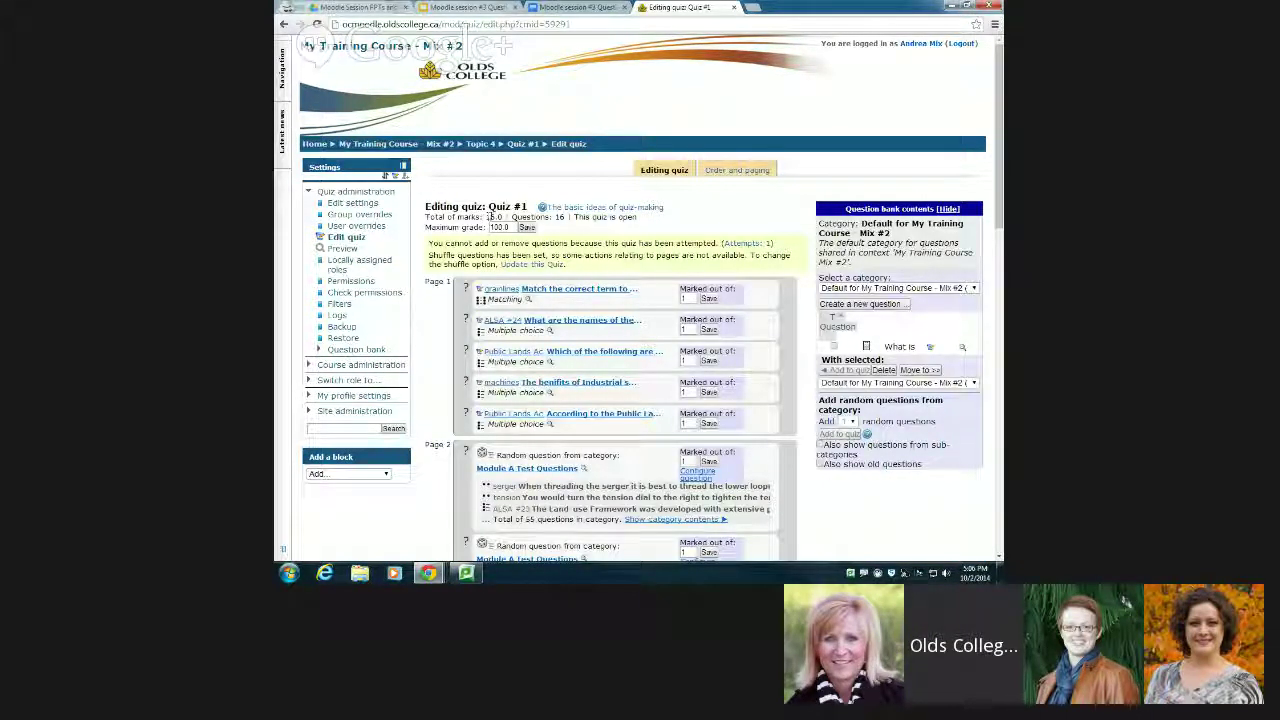
{"action": "left_click", "coordinate": [508, 227]}
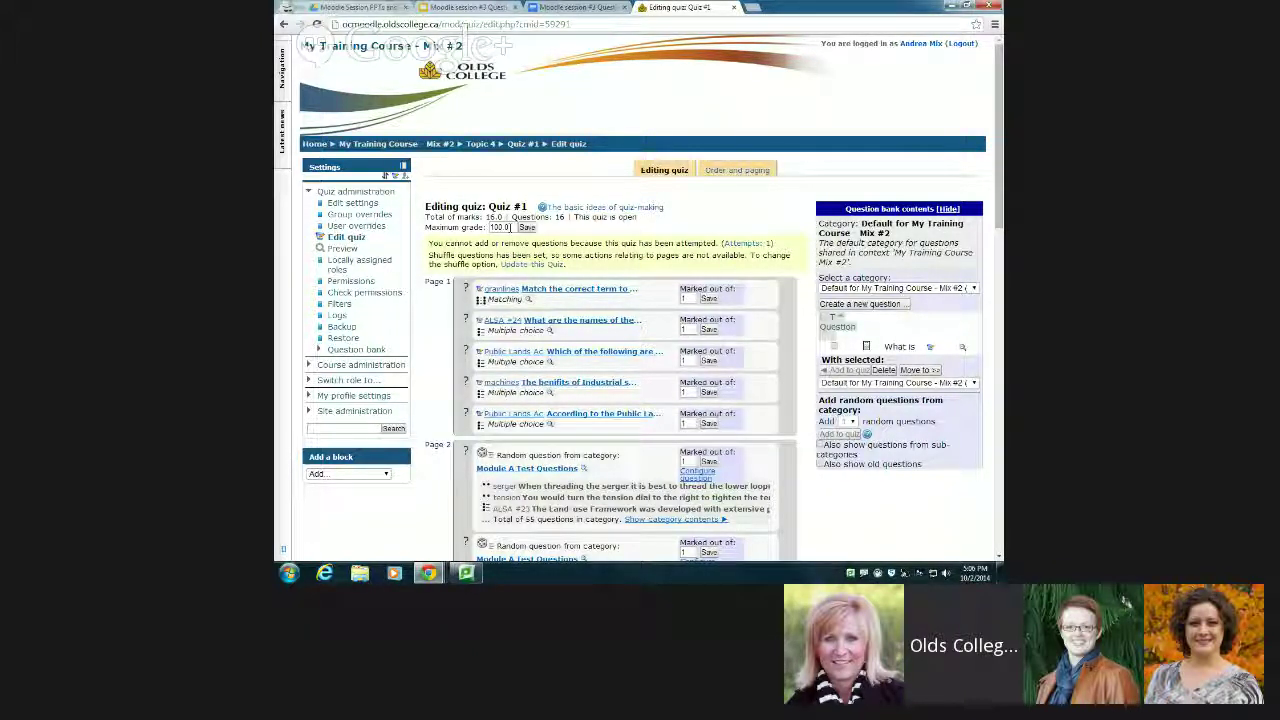
{"action": "double_click", "coordinate": [505, 227]}
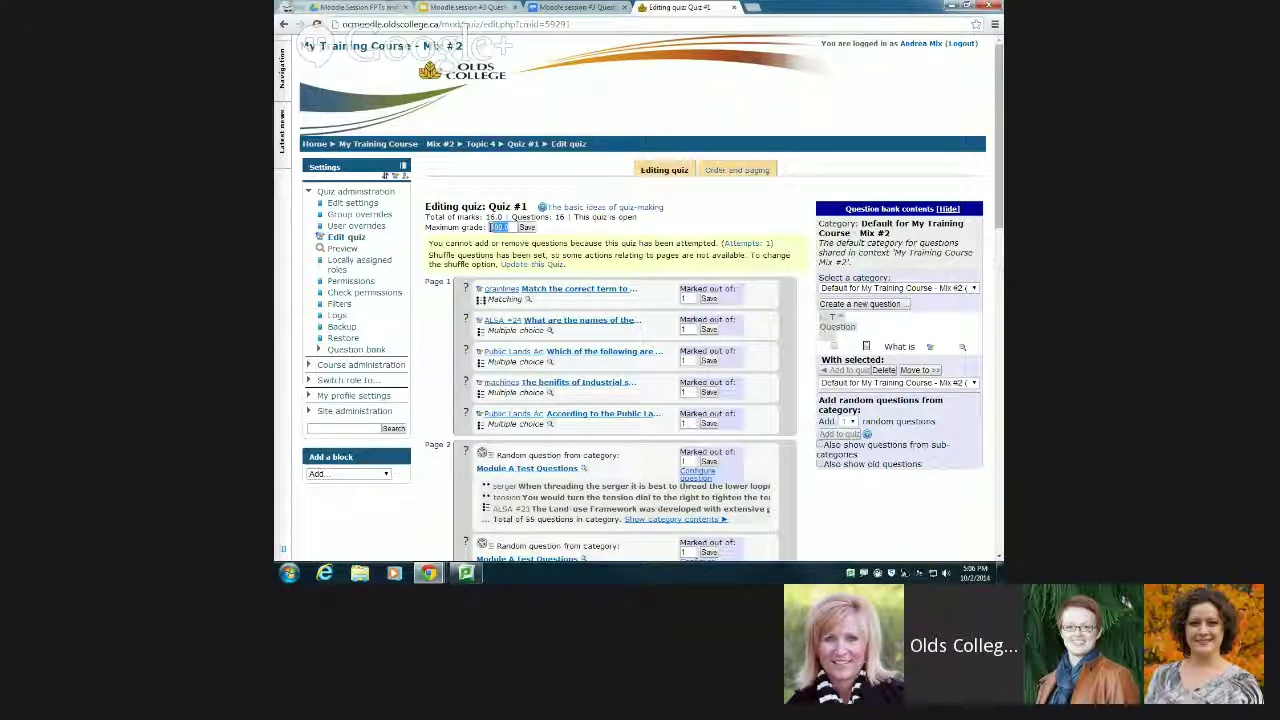
{"action": "type", "text": "15.0"}
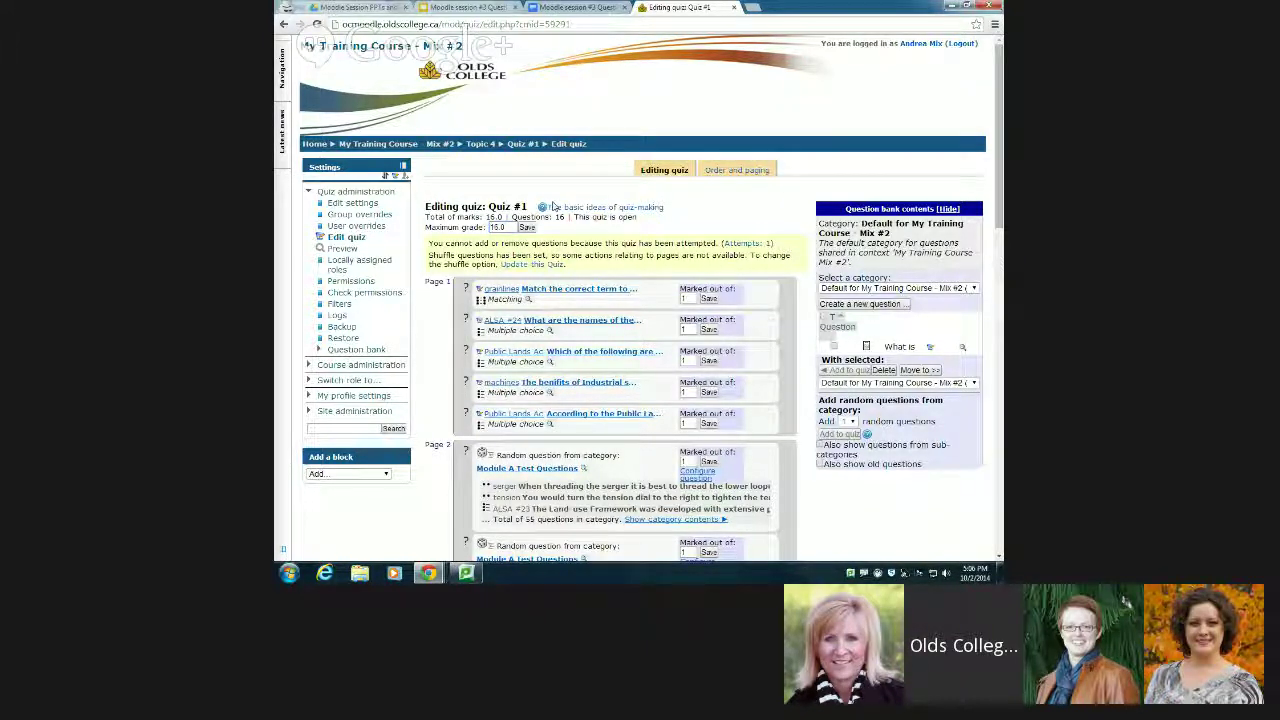
{"action": "left_click", "coordinate": [527, 228]}
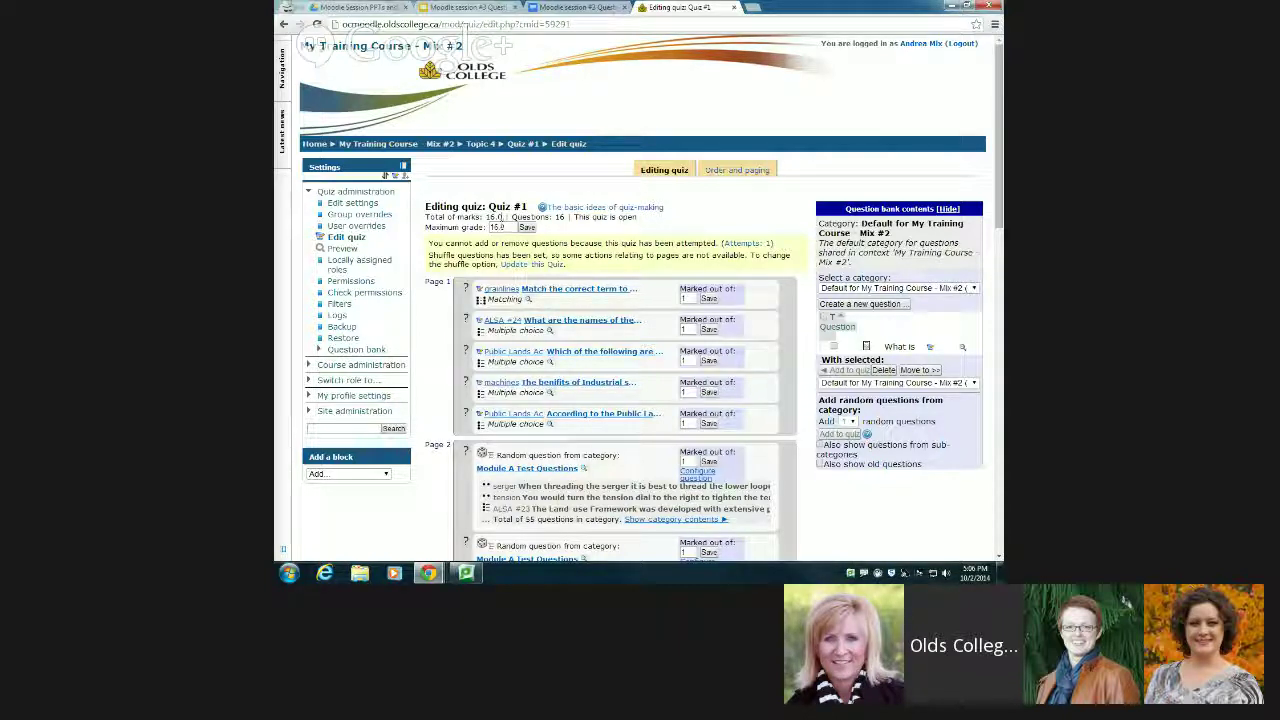
Return to the Quiz #1 attempts report and open the question 16 response that requires grading.
{"action": "left_click", "coordinate": [745, 243]}
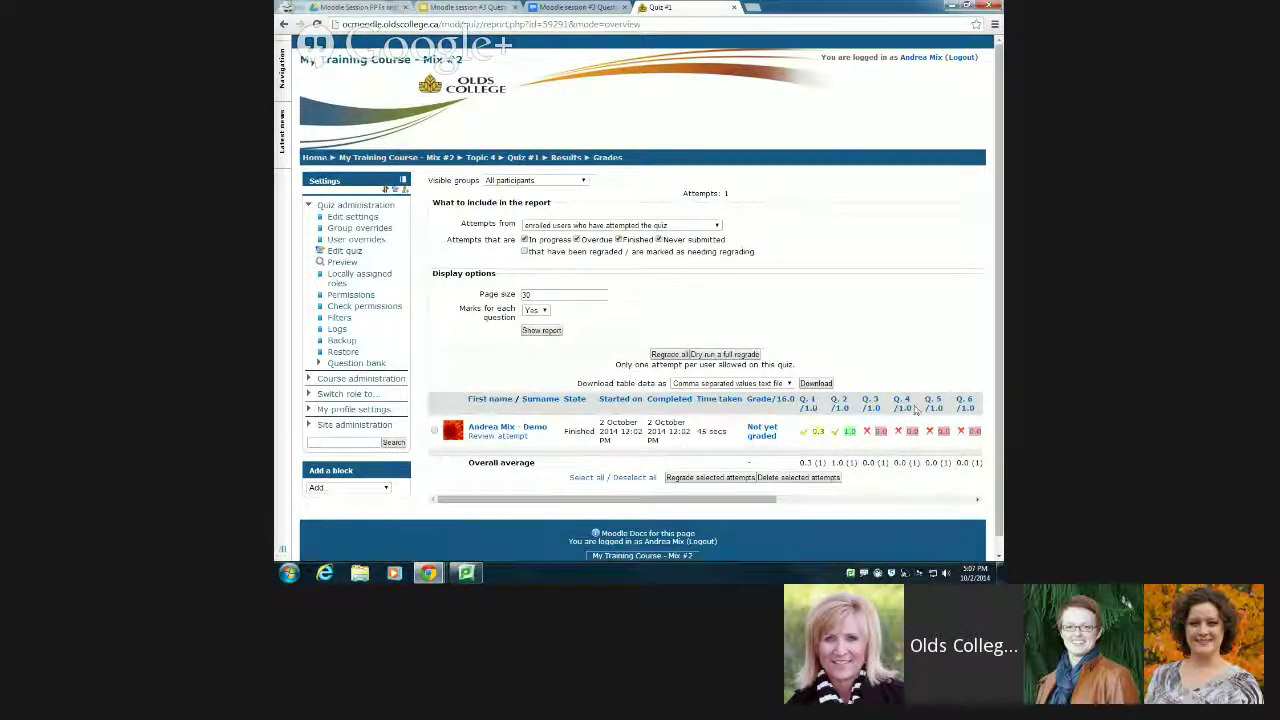
{"action": "left_click_drag", "start_coordinate": [770, 499], "coordinate": [843, 508]}
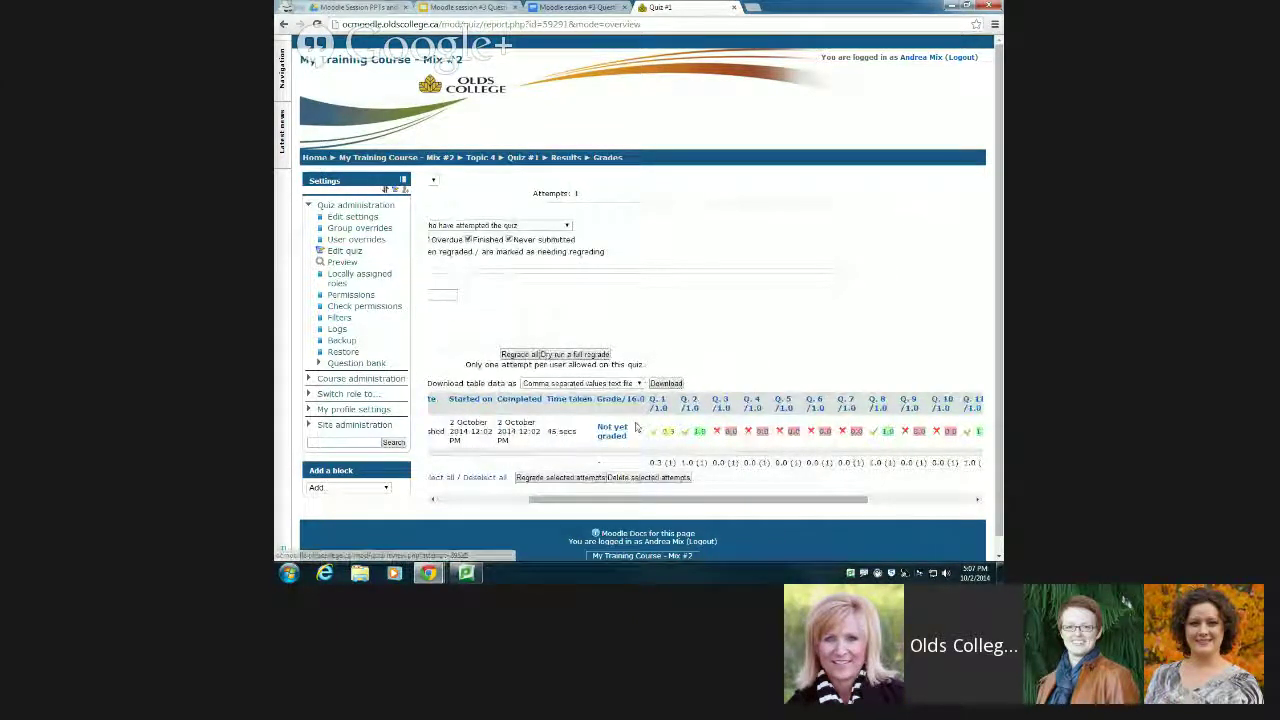
{"action": "left_click_drag", "start_coordinate": [709, 505], "coordinate": [866, 514]}
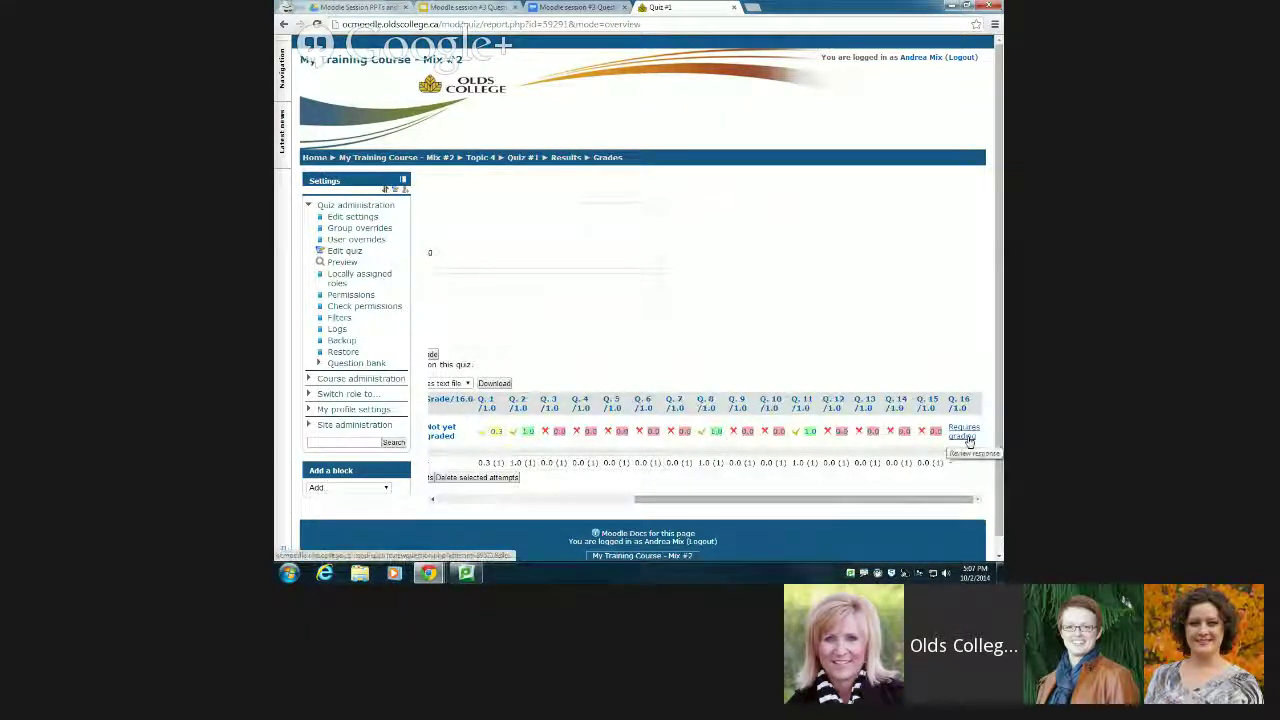
{"action": "left_click", "coordinate": [965, 432]}
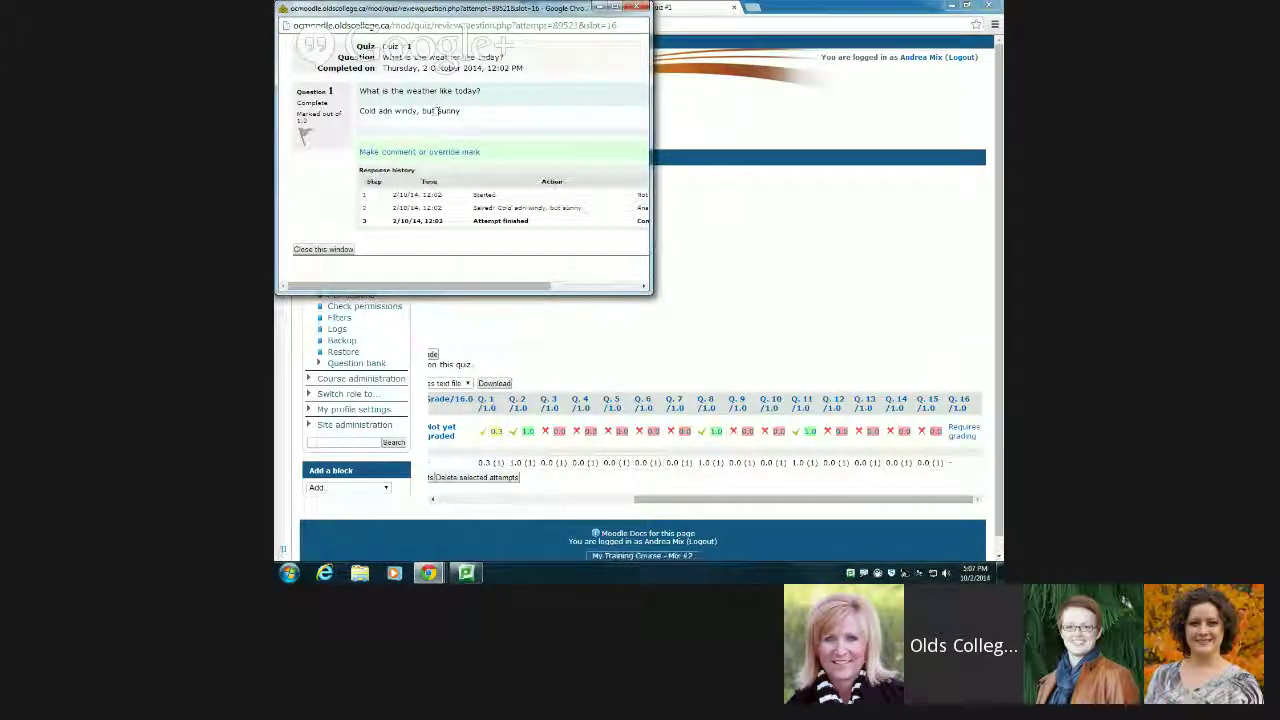
Override the mark of the weather question response with 1.0, save it and close the review window.
{"action": "left_click", "coordinate": [390, 152]}
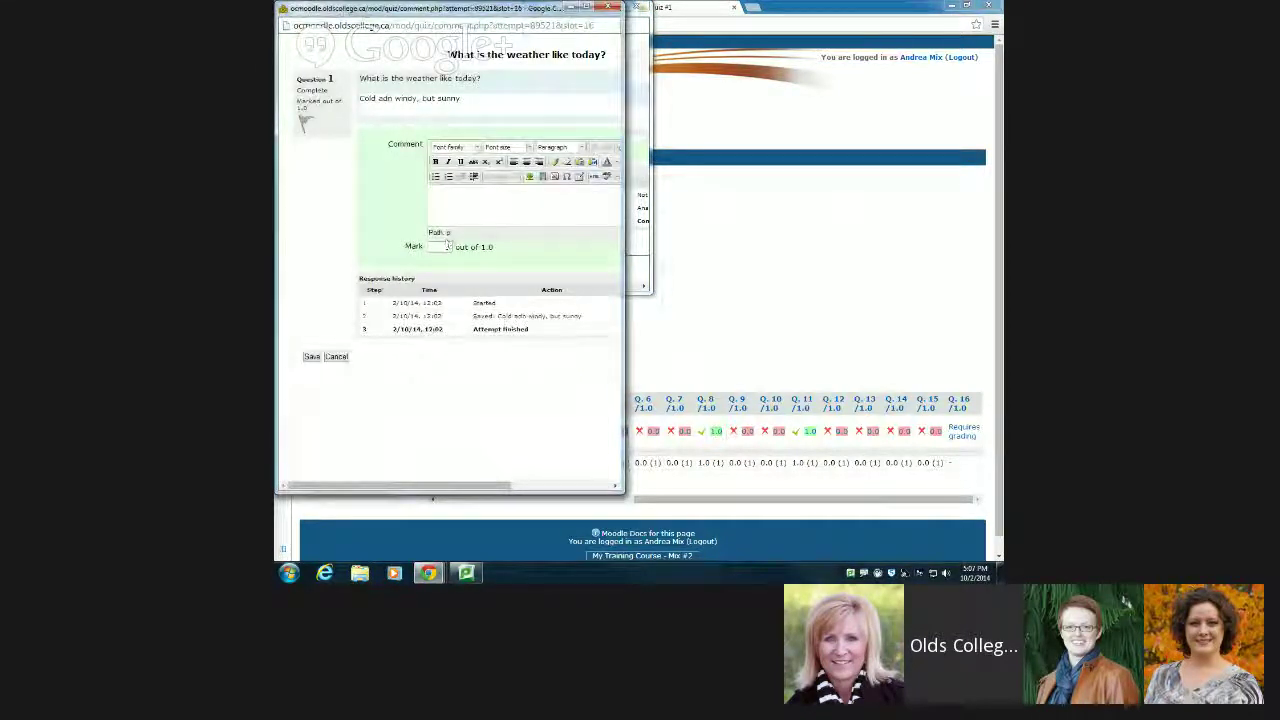
{"action": "left_click", "coordinate": [440, 246]}
{"action": "type", "text": "1.0"}
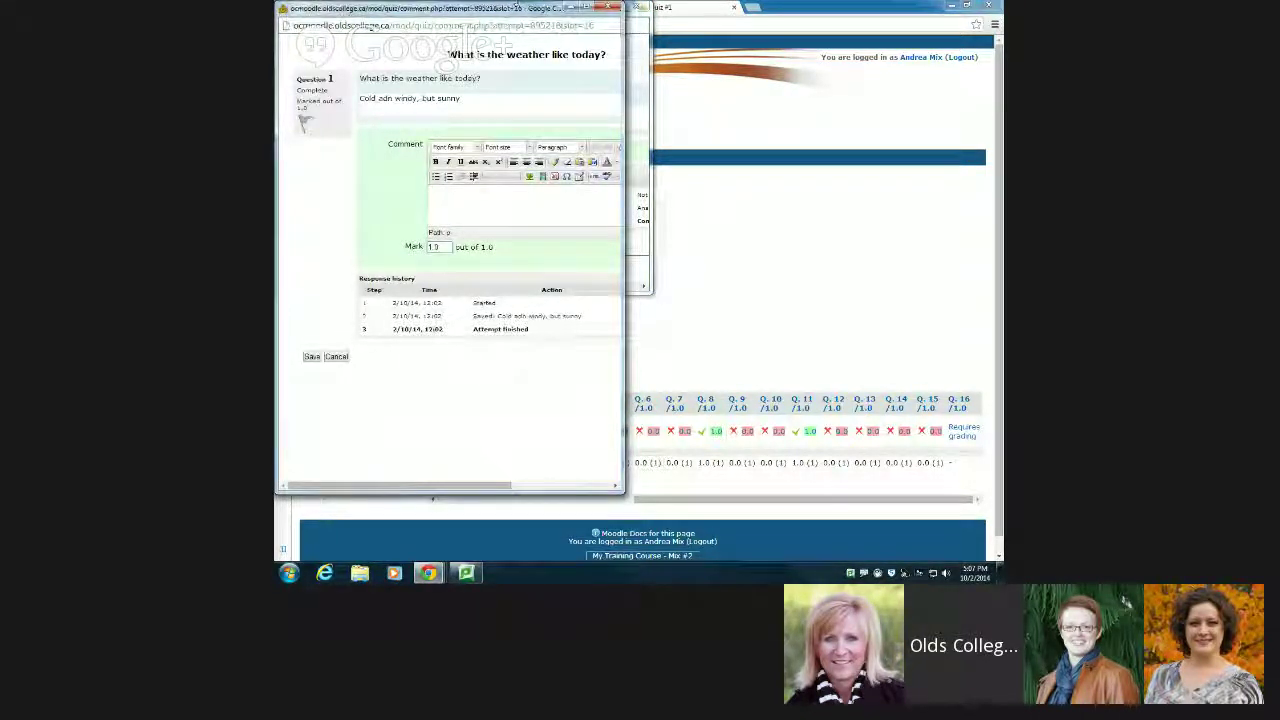
{"action": "left_click", "coordinate": [311, 357]}
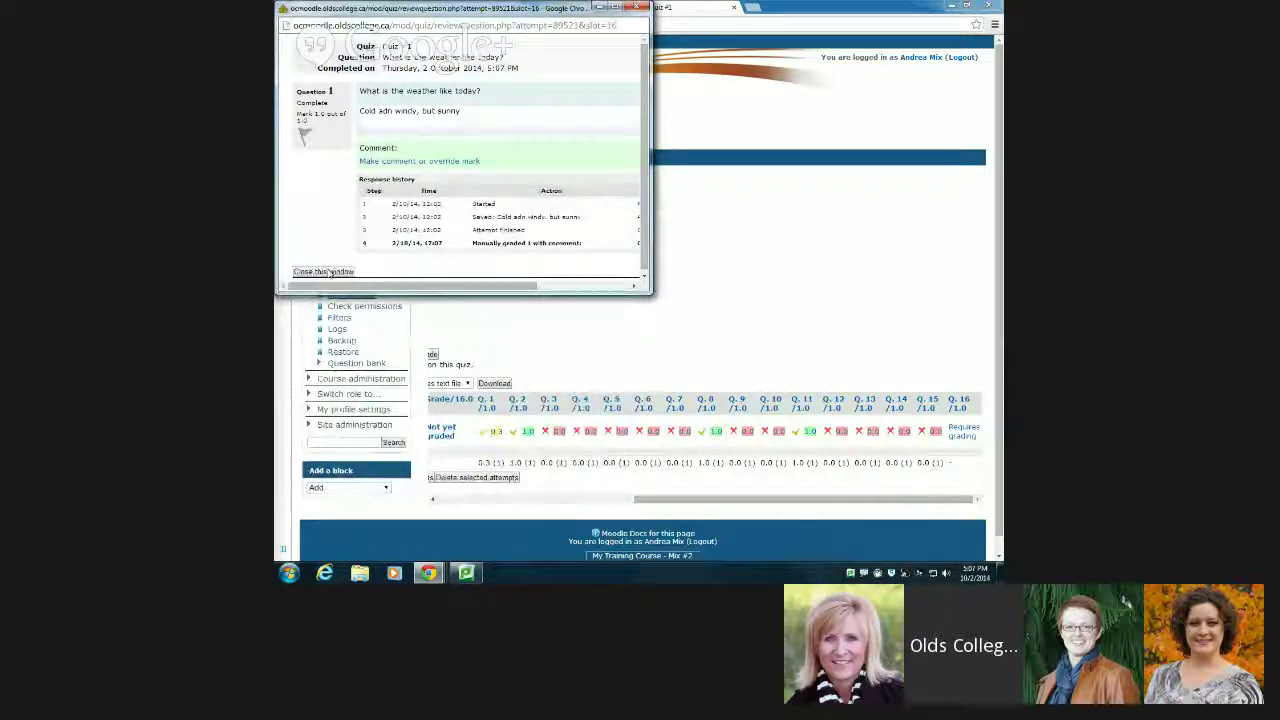
{"action": "mouse_move", "coordinate": [497, 287]}
{"action": "left_mouse_down"}
{"action": "mouse_move", "coordinate": [563, 288]}
{"action": "mouse_move", "coordinate": [497, 288]}
{"action": "left_mouse_up"}
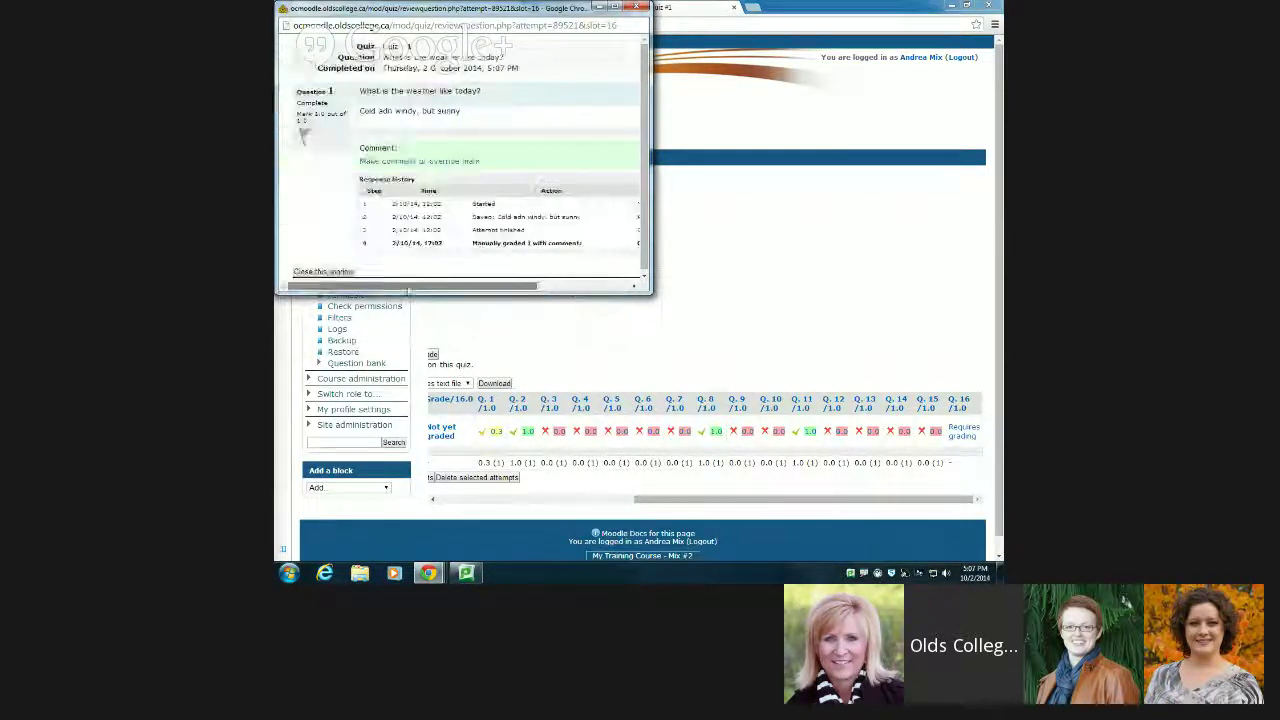
{"action": "left_click", "coordinate": [338, 273]}
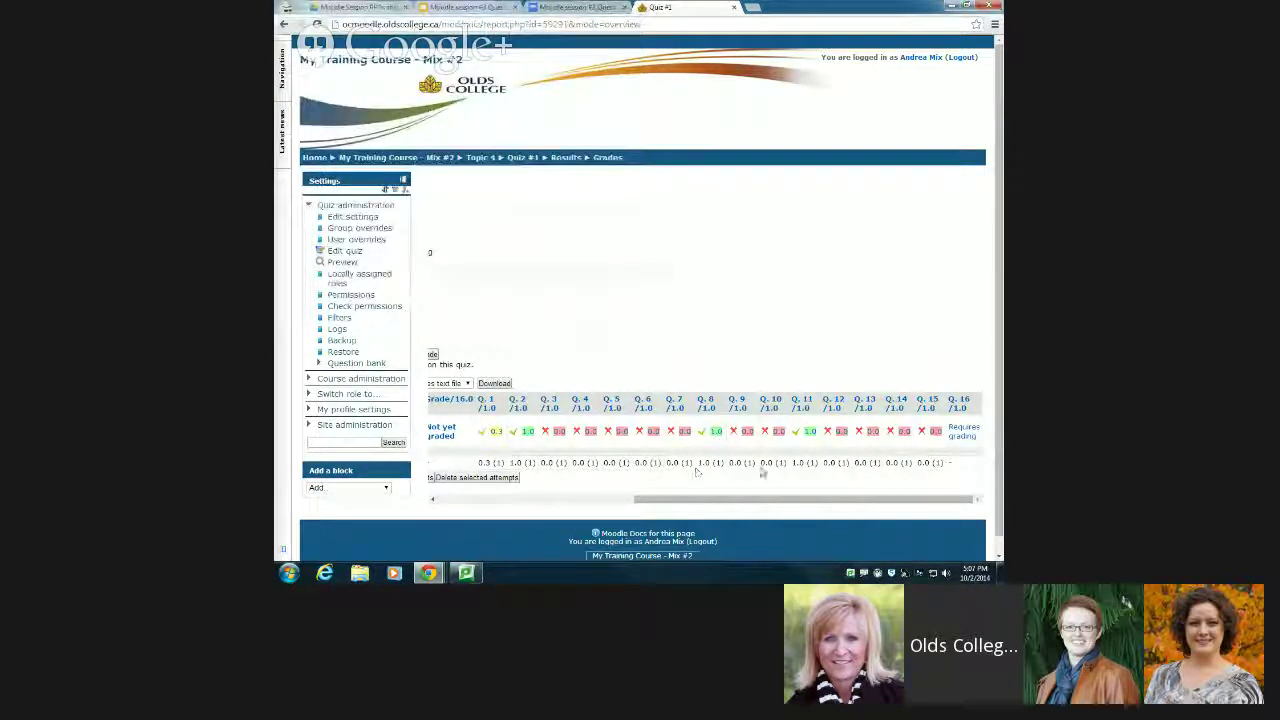
Refresh the grades report by running the regrade of selected attempts, and select the demo student's attempt.
{"action": "left_click_drag", "start_coordinate": [764, 501], "coordinate": [440, 500]}
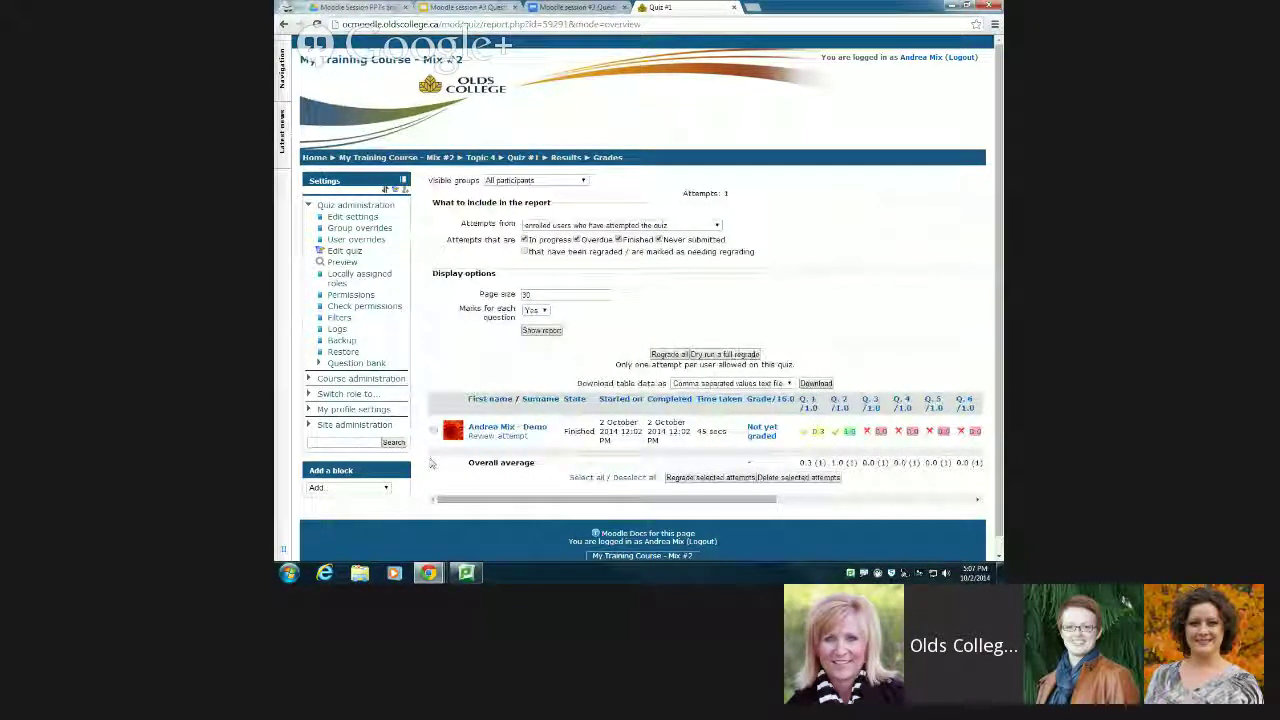
{"action": "left_click", "coordinate": [719, 479]}
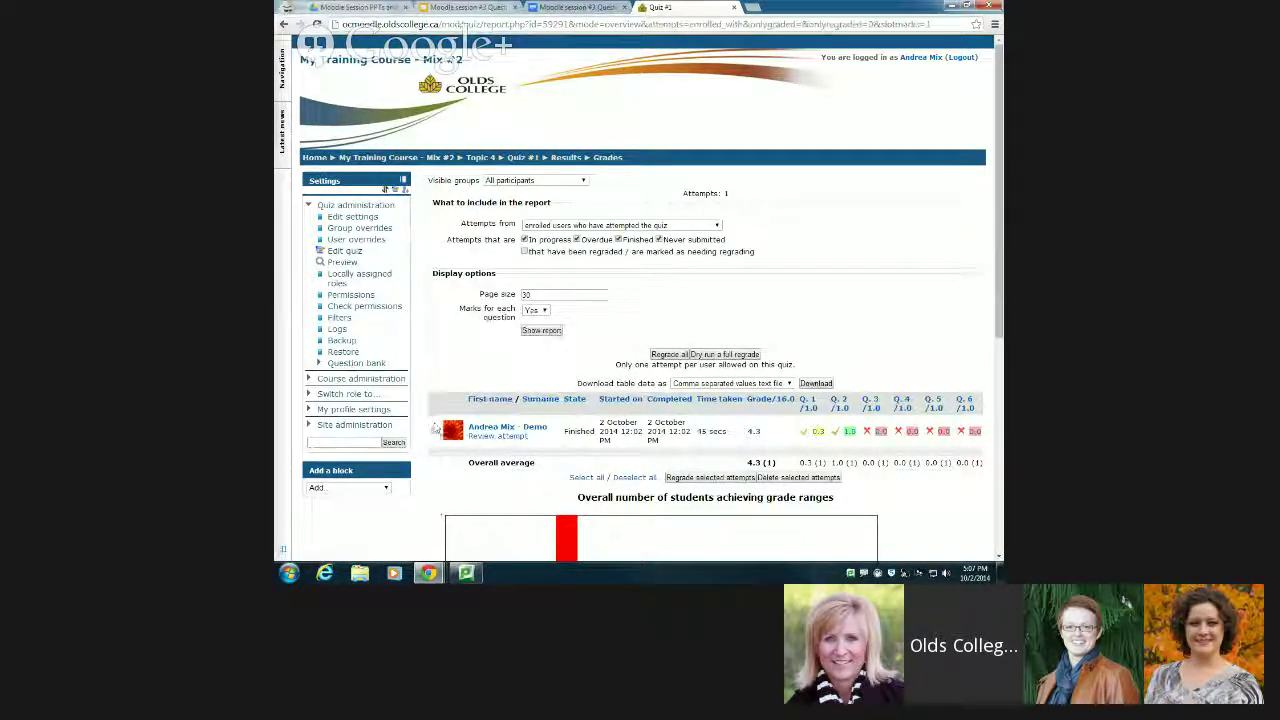
{"action": "left_click", "coordinate": [435, 430]}
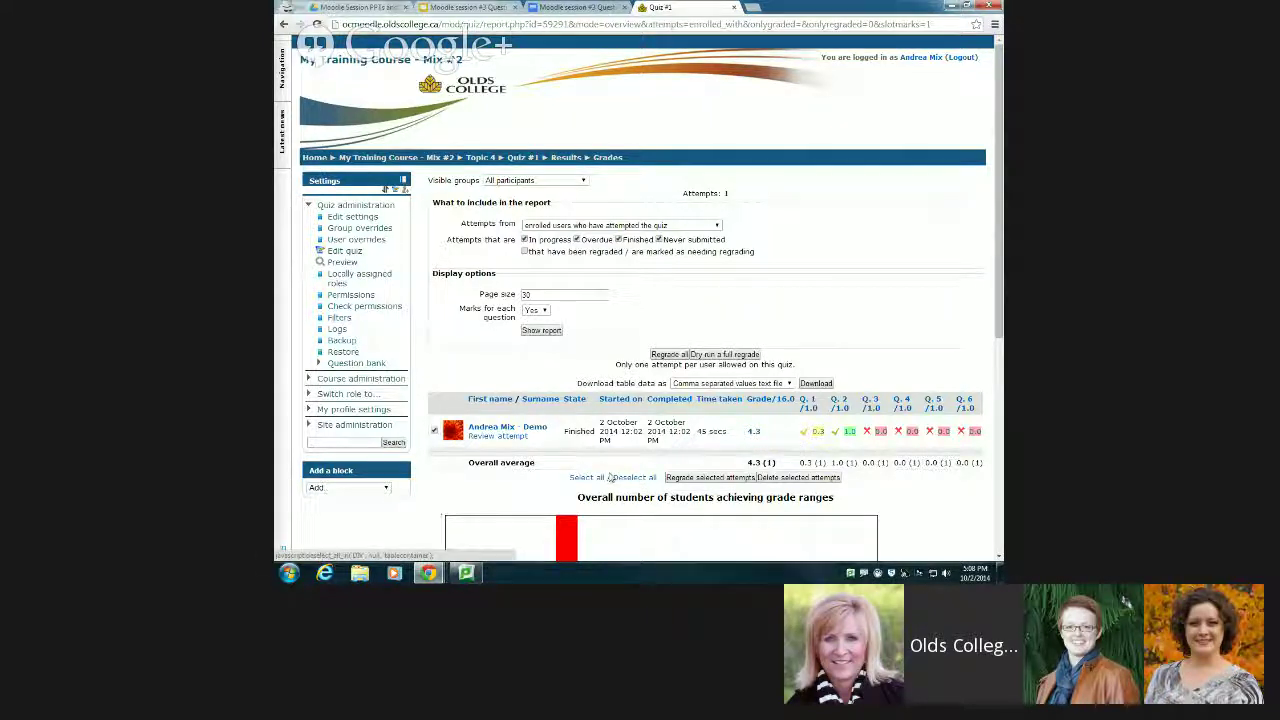
Examine the attempt's marks for each question and the chart of students achieving each grade range.
{"action": "scroll", "coordinate": [660, 477], "scroll_direction": "down", "scroll_amount": 4}
{"action": "left_click_drag", "start_coordinate": [620, 484], "coordinate": [855, 484]}
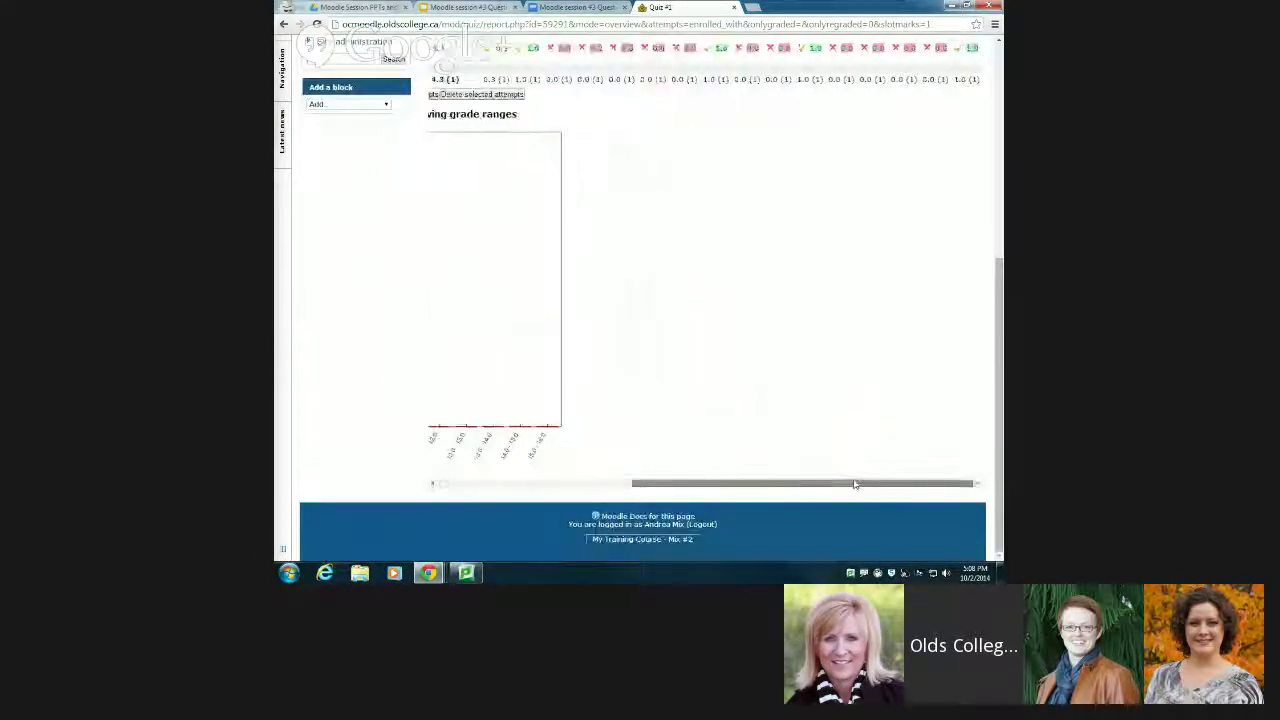
{"action": "scroll", "coordinate": [929, 120], "scroll_direction": "up", "scroll_amount": 2}
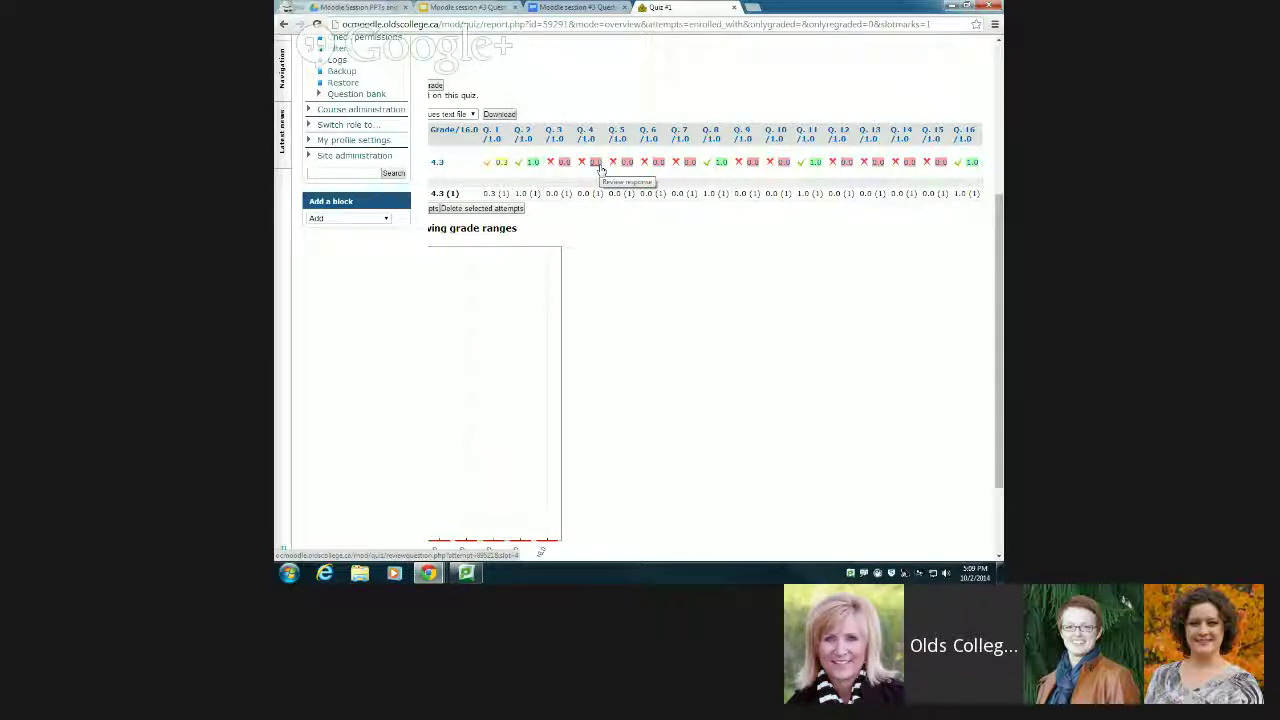
{"action": "scroll", "coordinate": [817, 409], "scroll_direction": "down", "scroll_amount": 2}
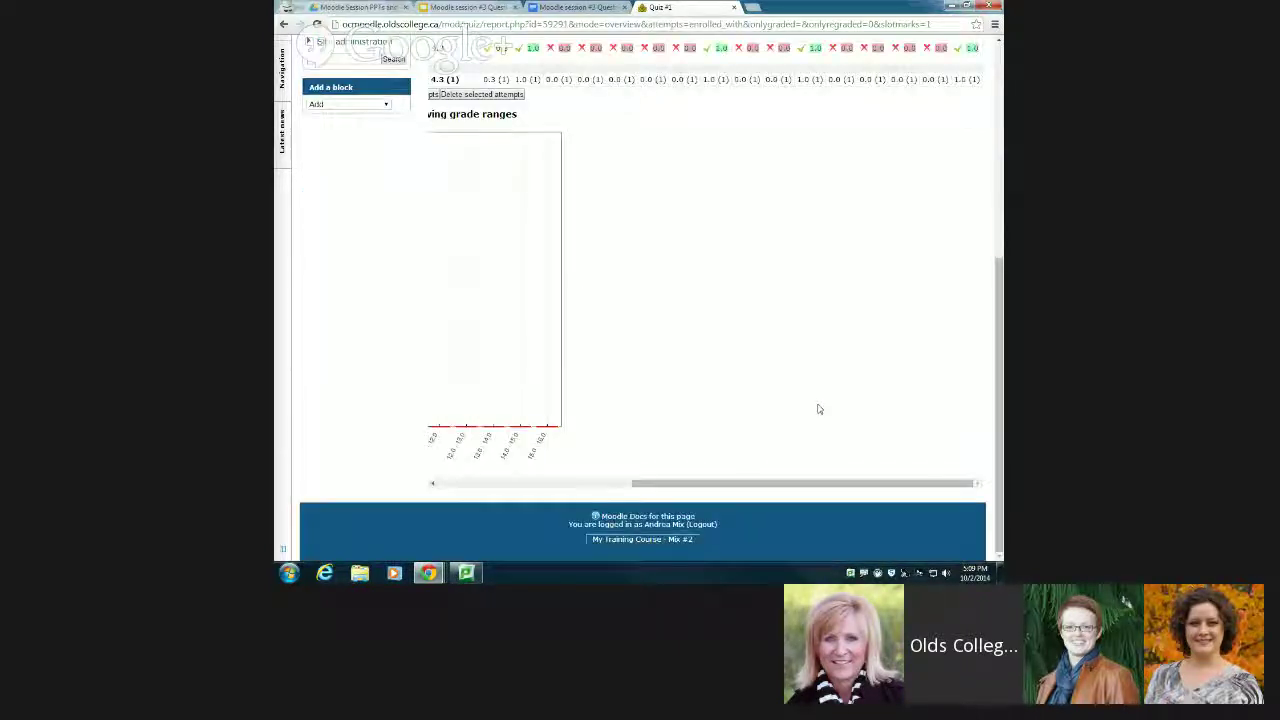
{"action": "left_click_drag", "start_coordinate": [751, 489], "coordinate": [447, 489]}
{"action": "scroll", "coordinate": [447, 417], "scroll_direction": "up", "scroll_amount": 6}
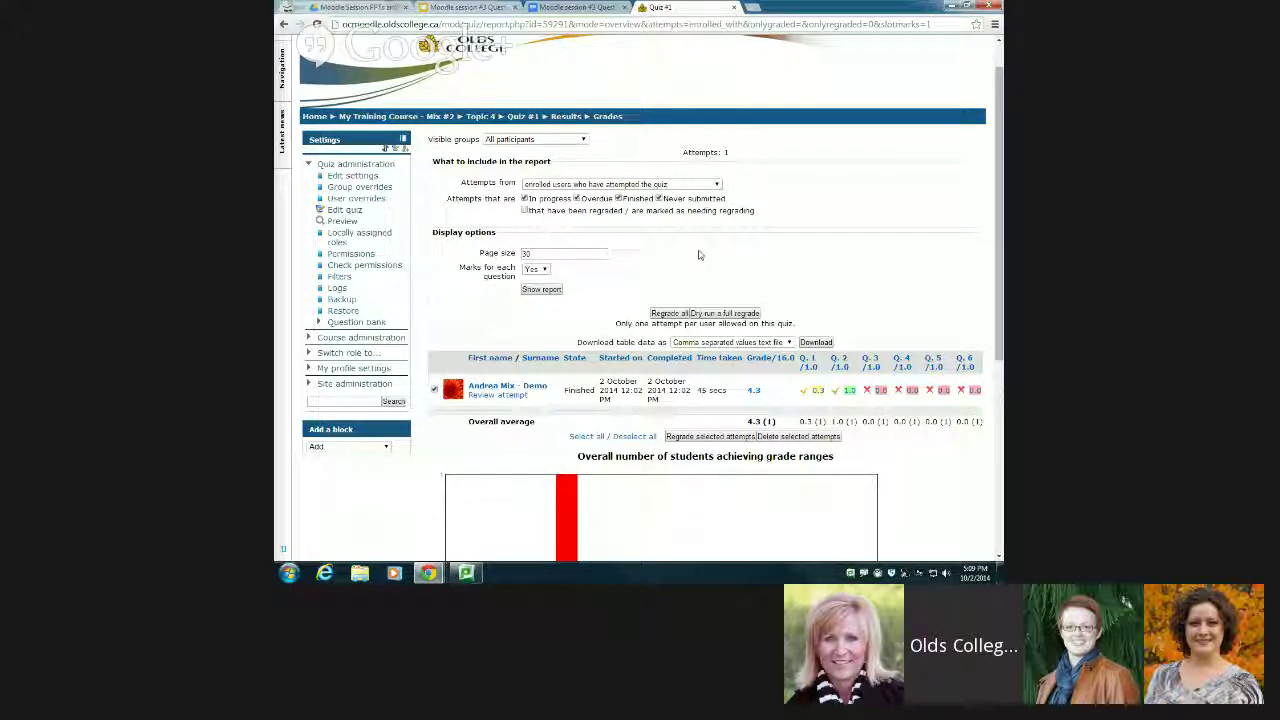
{"action": "scroll", "coordinate": [699, 255], "scroll_direction": "down", "scroll_amount": 2}
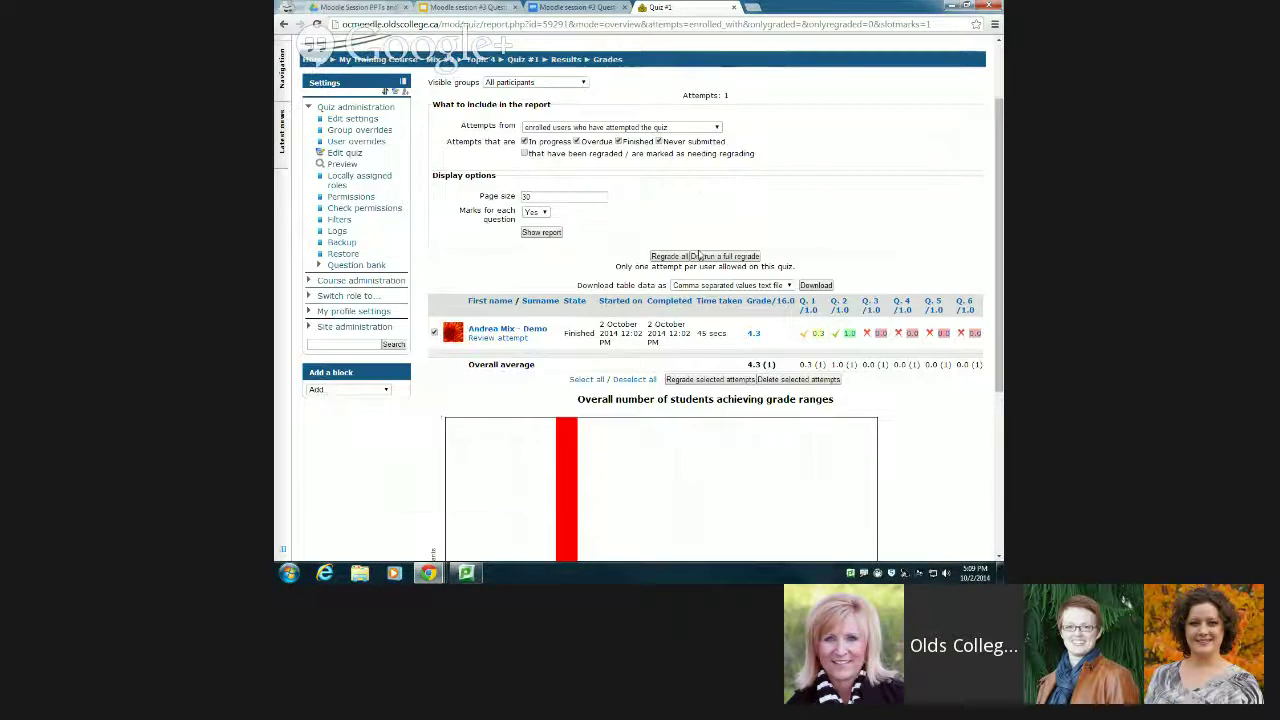
{"action": "scroll", "coordinate": [651, 410], "scroll_direction": "down", "scroll_amount": 4}
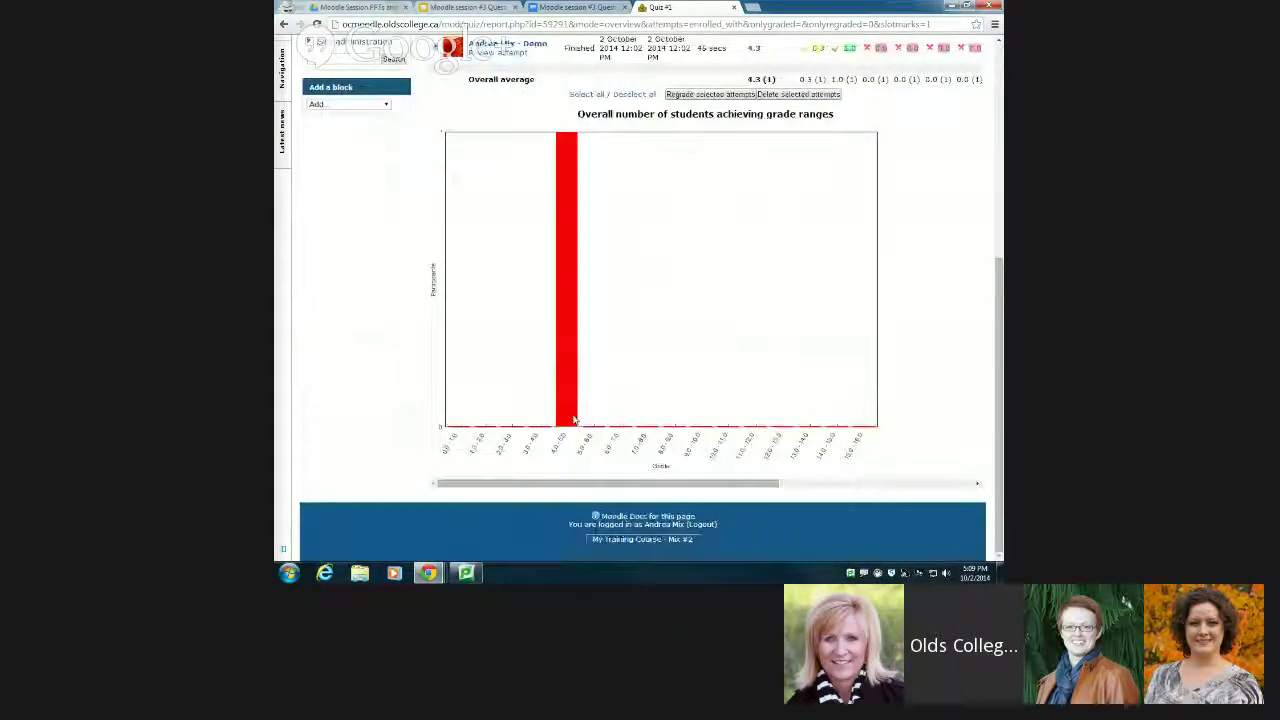
{"action": "scroll", "coordinate": [721, 308], "scroll_direction": "up", "scroll_amount": 5}
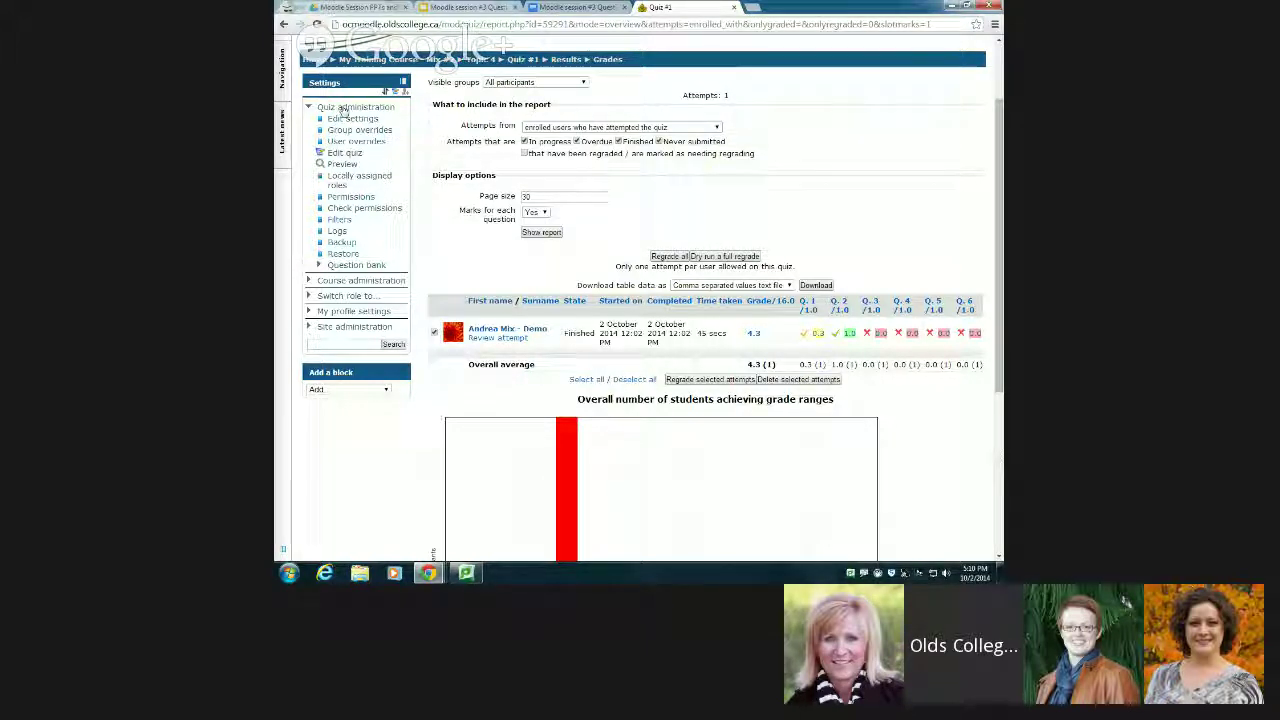
Try a Quiz #1 user override giving the first ETC demo student a 30-minute time limit, and cancel it.
{"action": "left_click", "coordinate": [352, 143]}
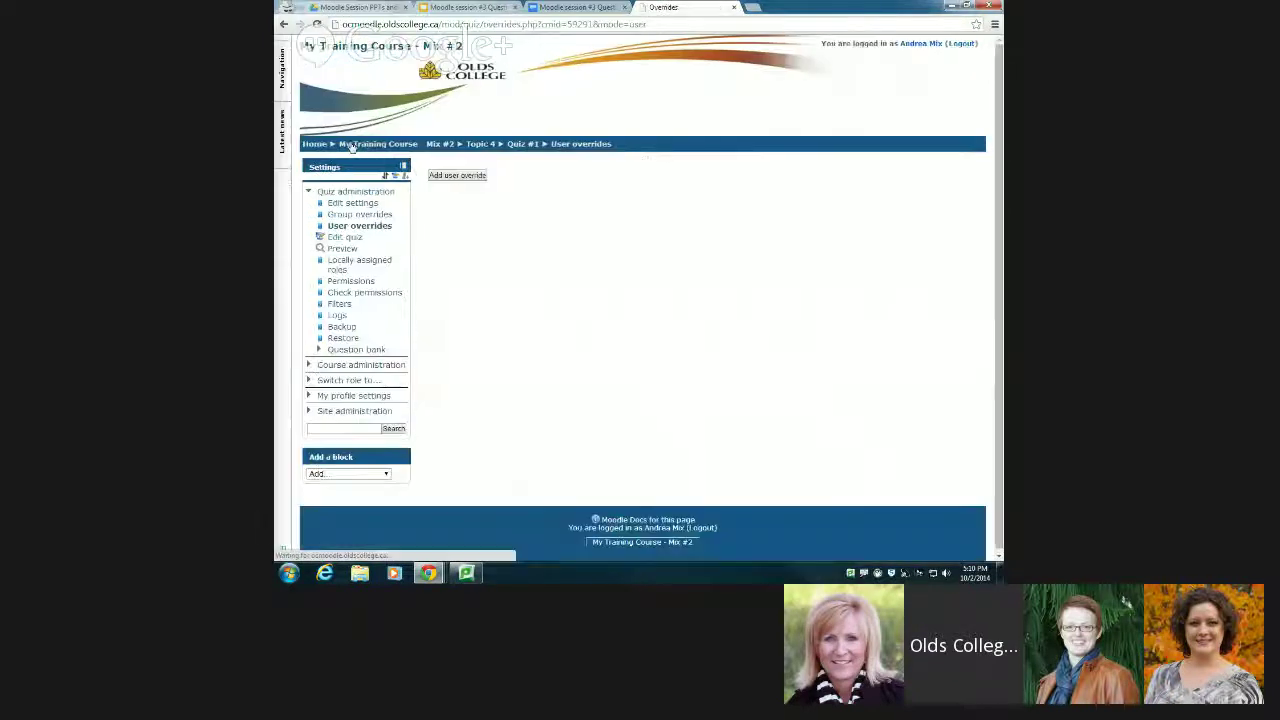
{"action": "left_click", "coordinate": [451, 177]}
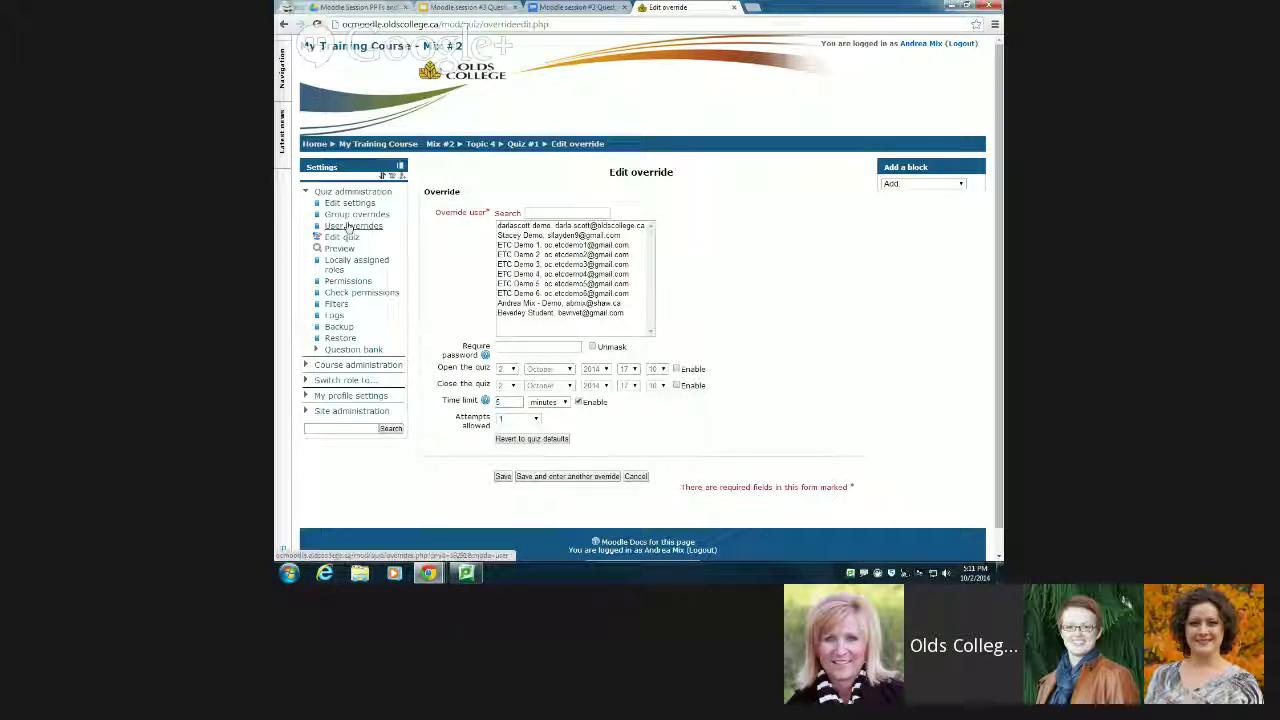
{"action": "left_click", "coordinate": [556, 245]}
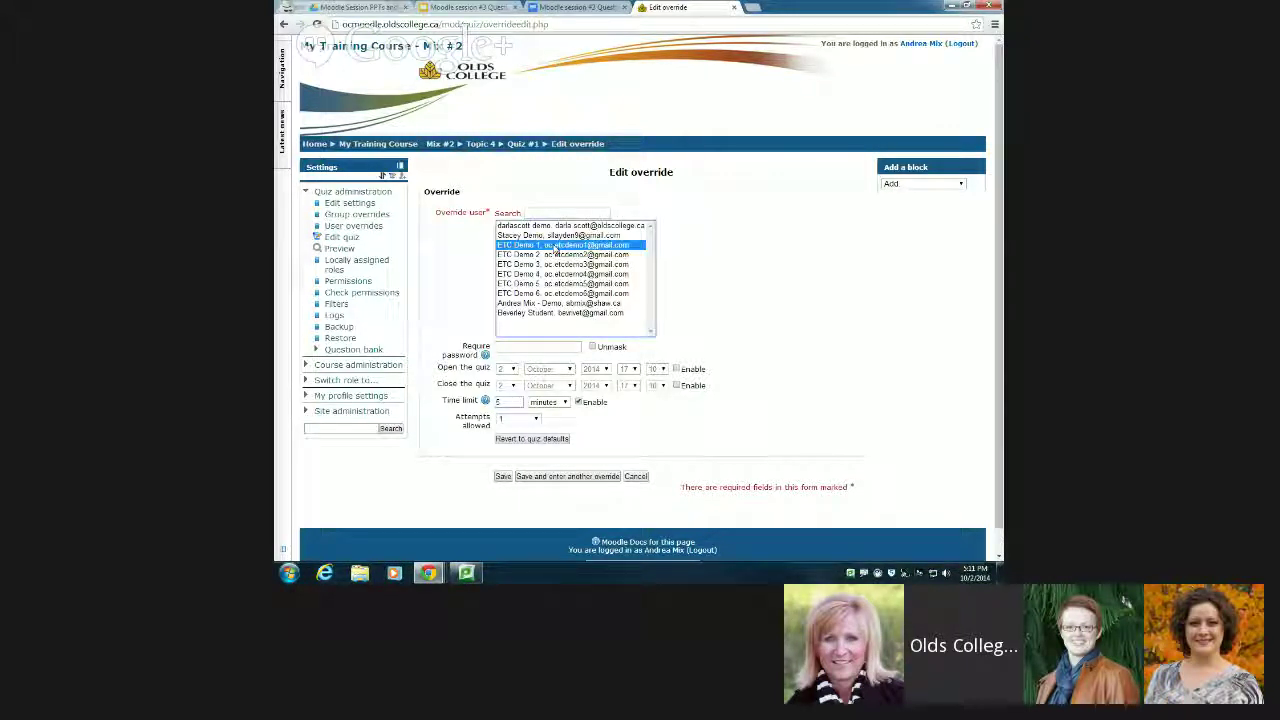
{"action": "double_click", "coordinate": [499, 402]}
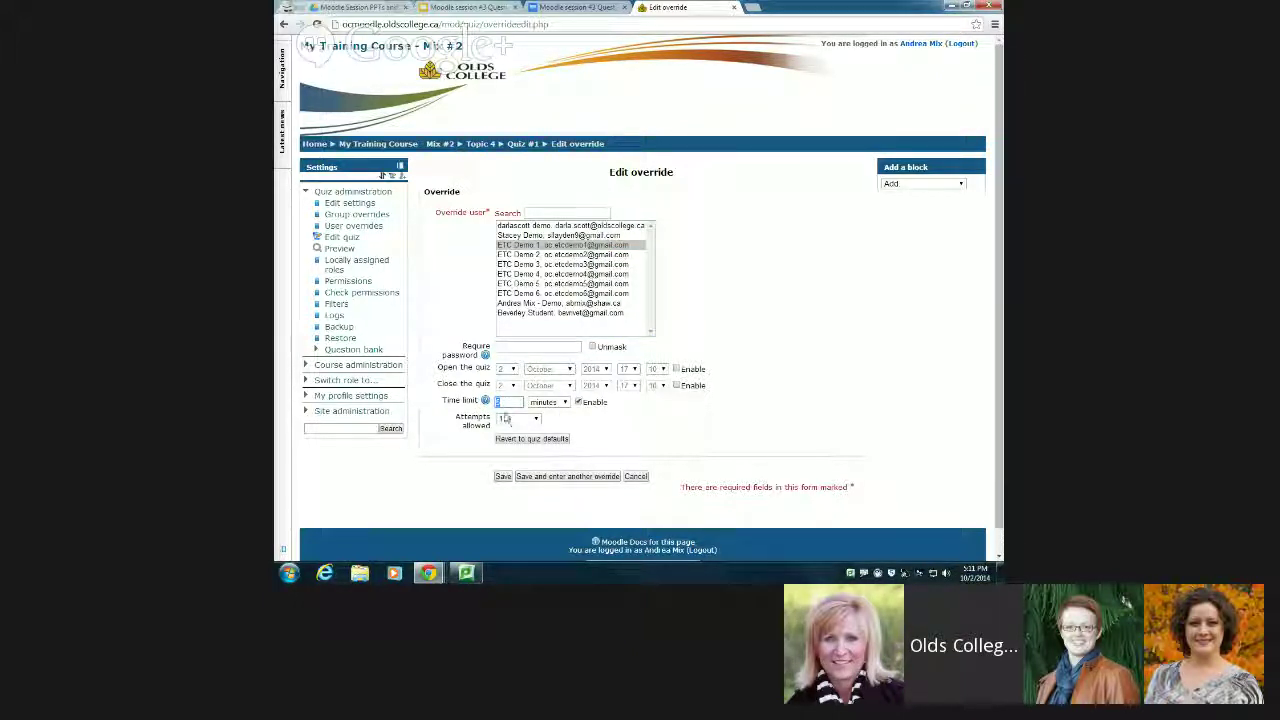
{"action": "type", "text": "10"}
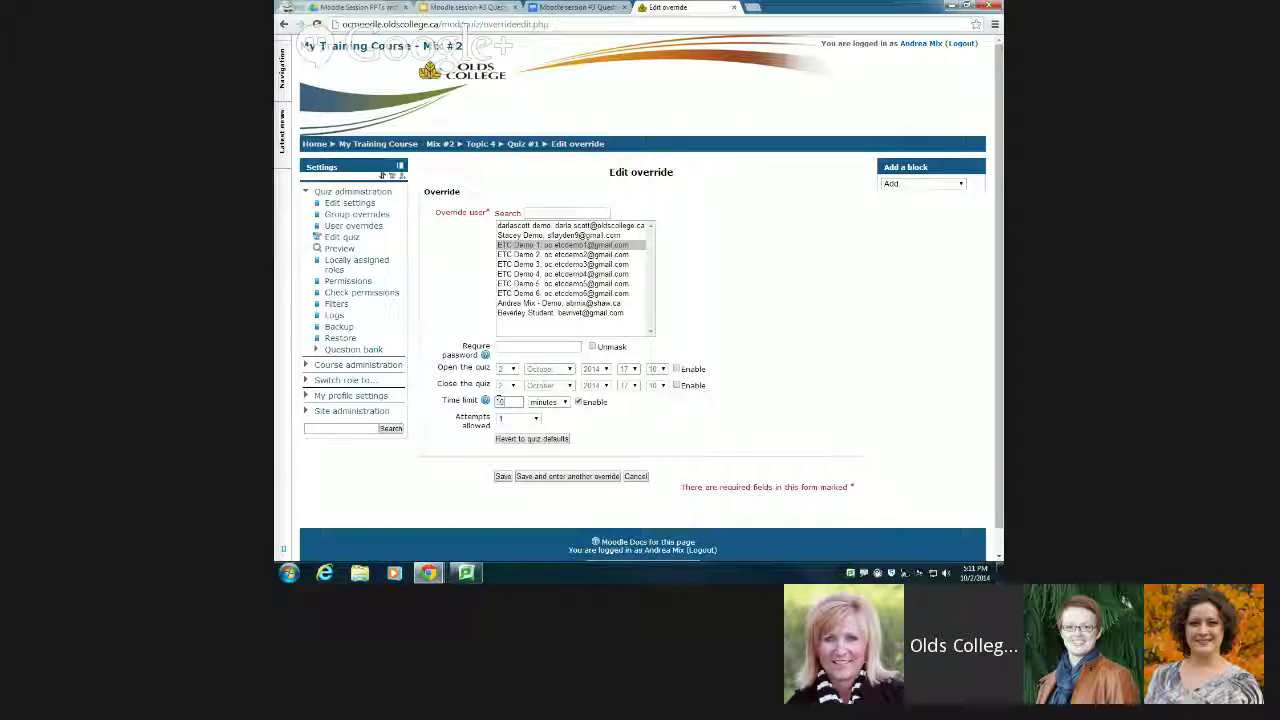
{"action": "type", "text": "30"}
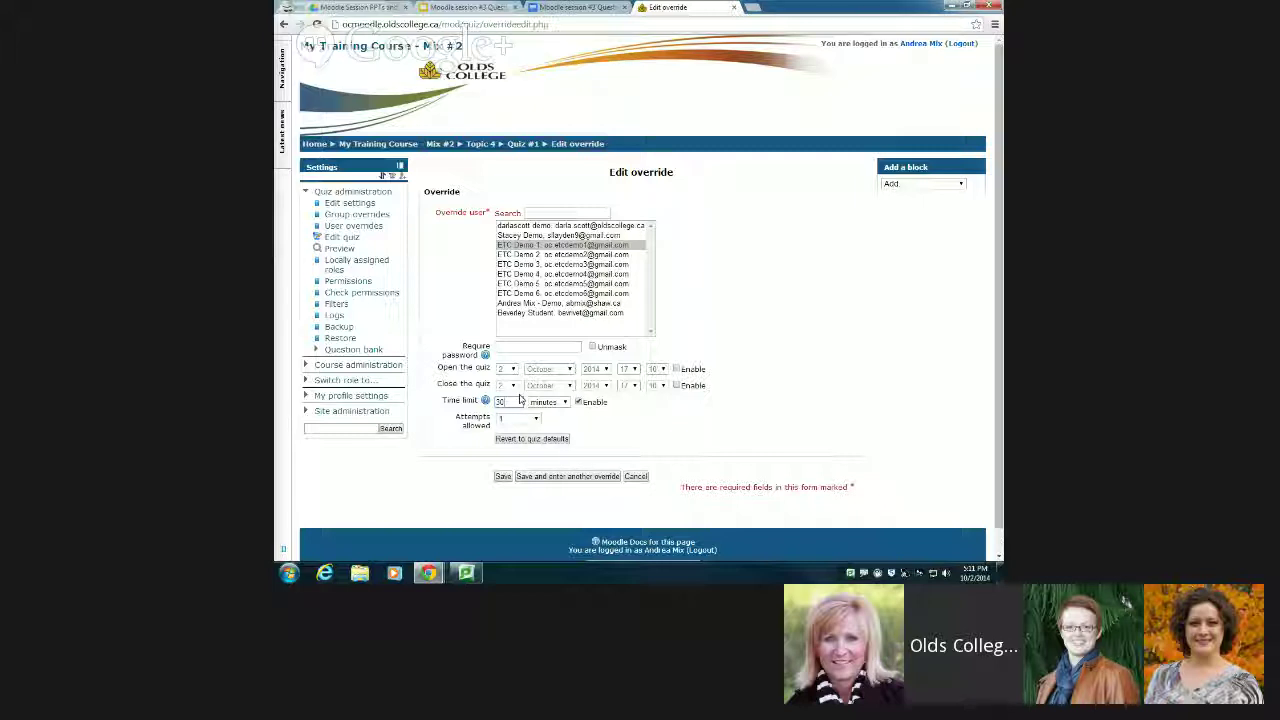
{"action": "left_click", "coordinate": [636, 476]}
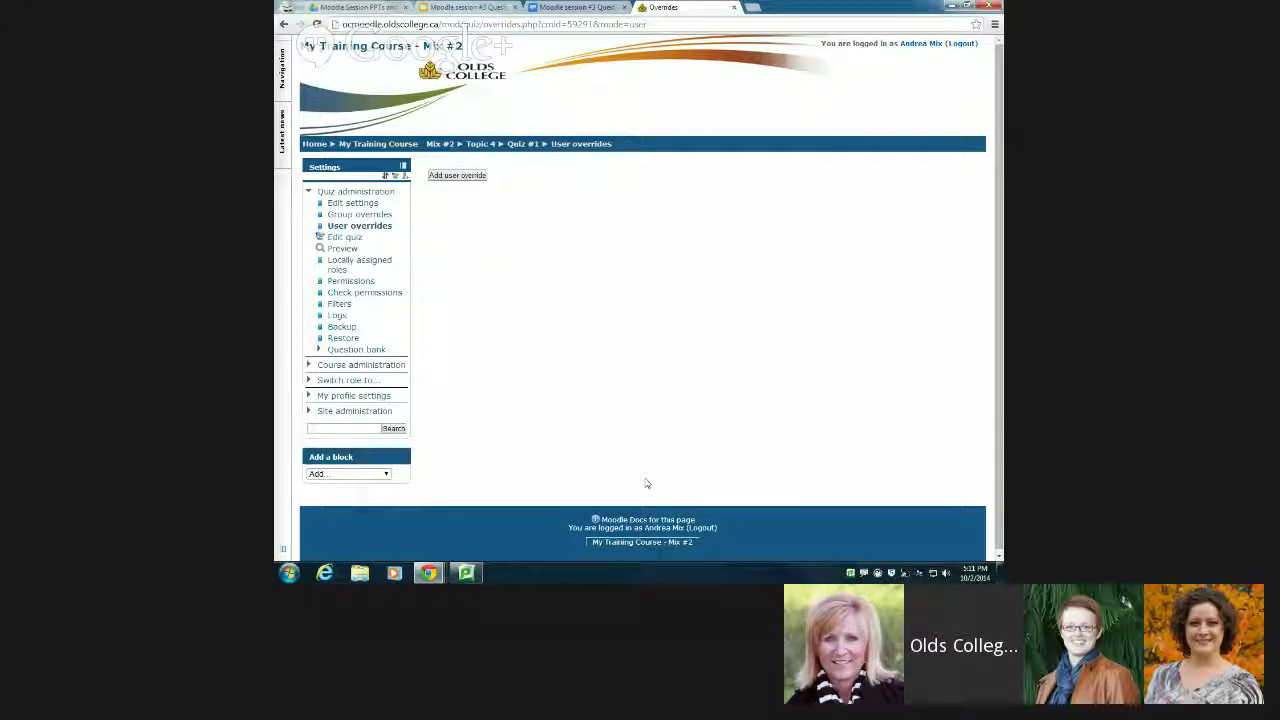
Prepare a question bank import into Module B Test Questions, choosing Aiken format and switching to Moodle XML format.
{"action": "left_click", "coordinate": [345, 352]}
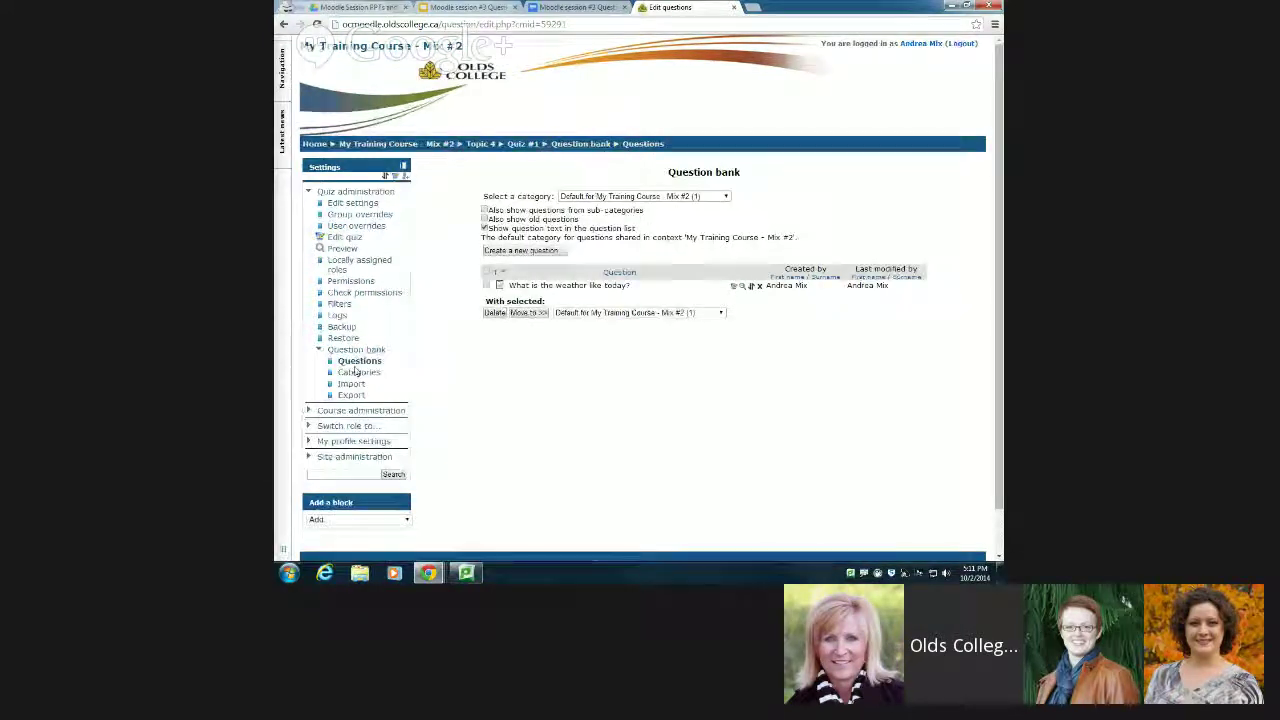
{"action": "left_click", "coordinate": [350, 388]}
{"action": "left_click", "coordinate": [521, 213]}
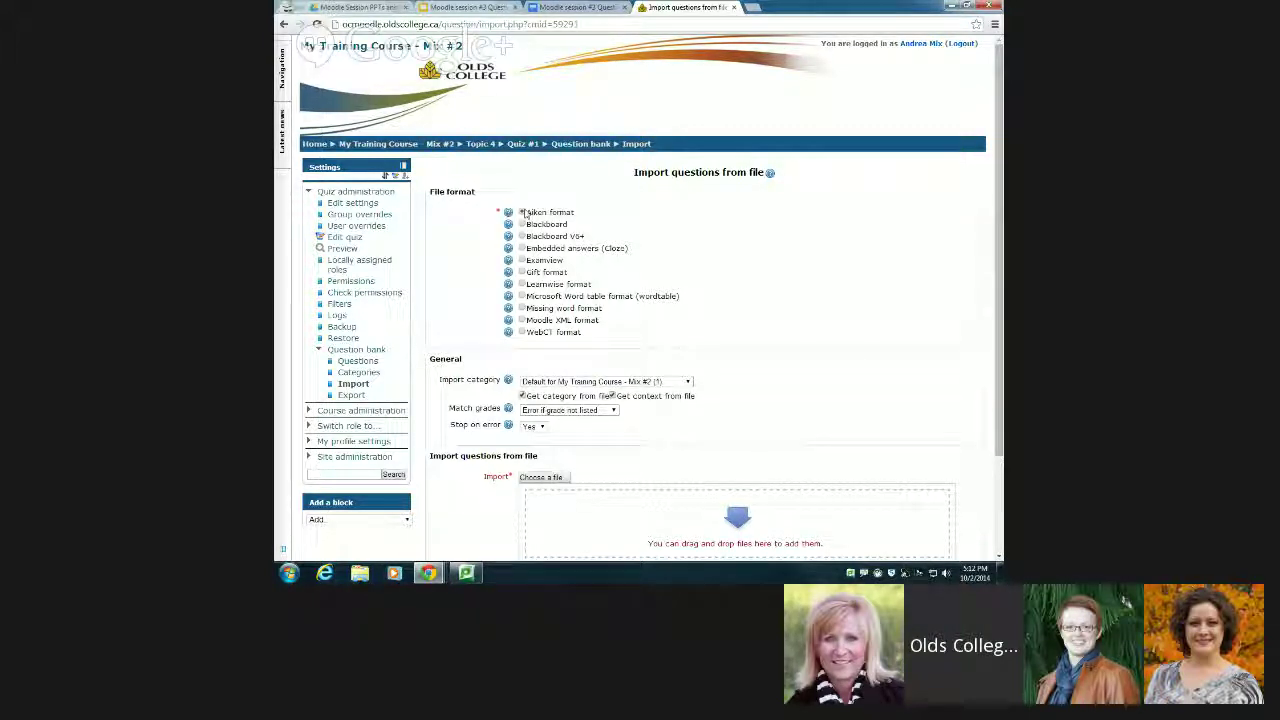
{"action": "left_click", "coordinate": [541, 388]}
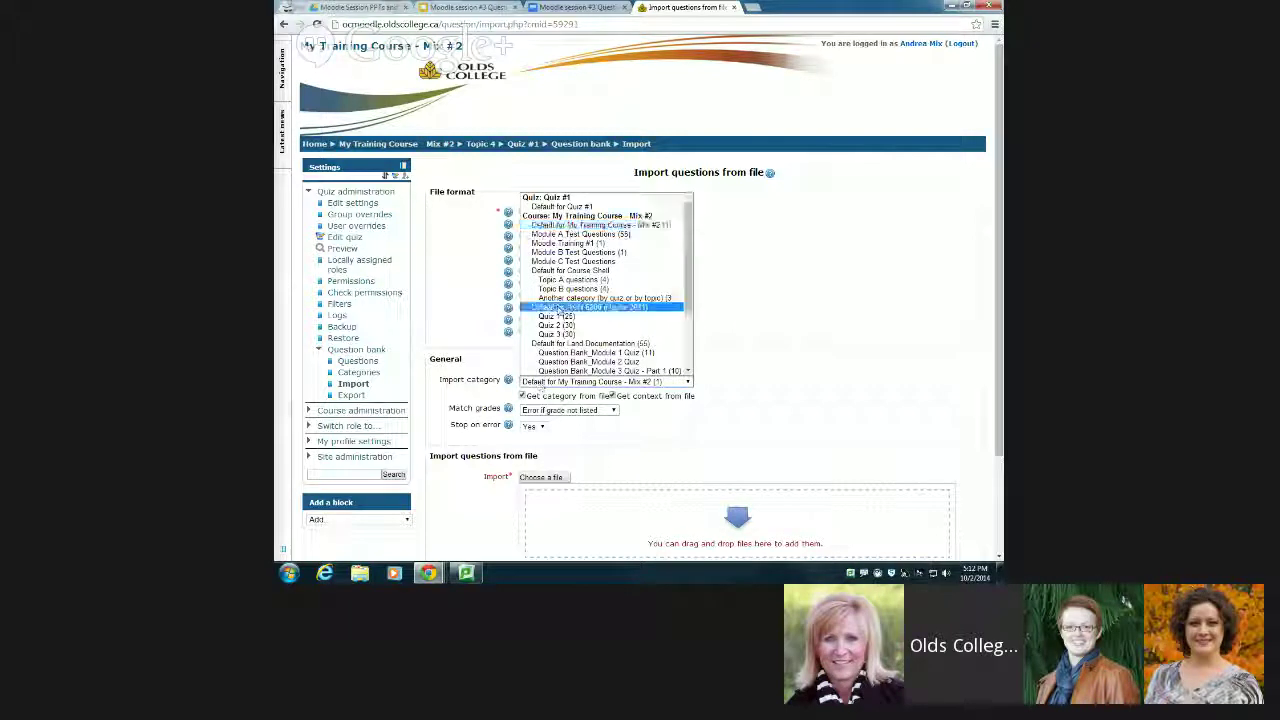
{"action": "left_click", "coordinate": [588, 262]}
{"action": "scroll", "coordinate": [547, 400], "scroll_direction": "down", "scroll_amount": 3}
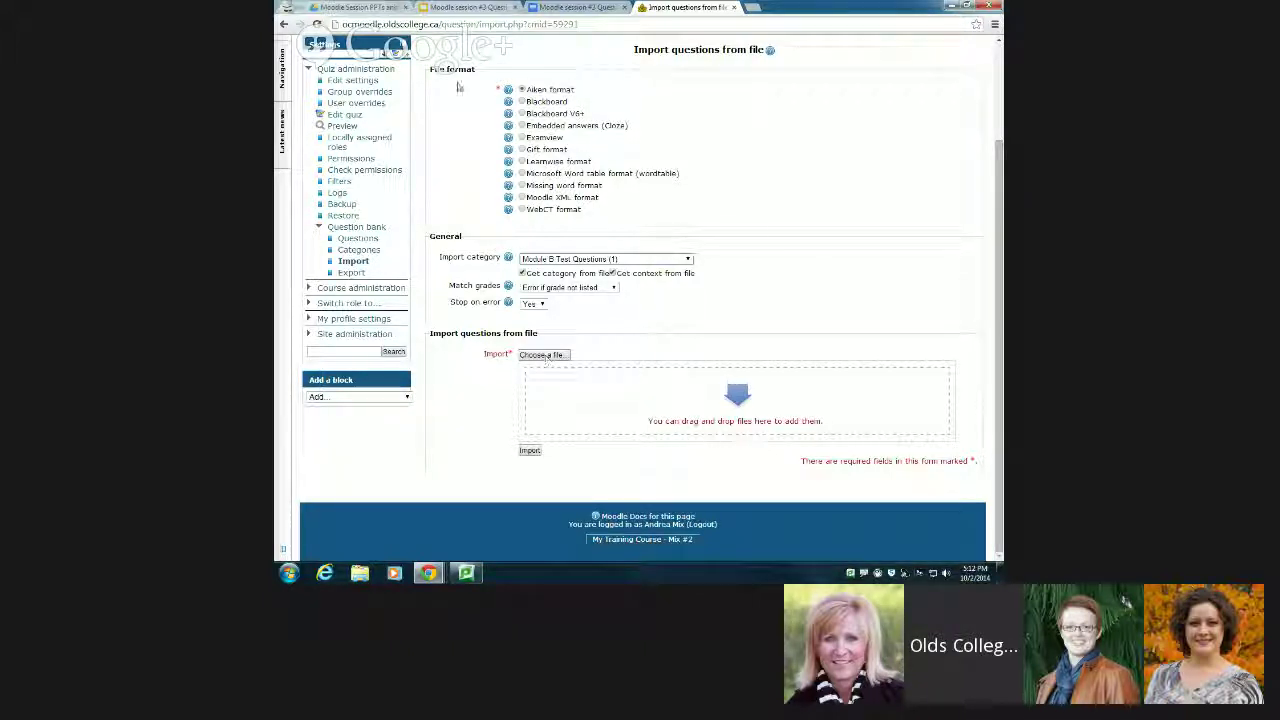
{"action": "left_click", "coordinate": [521, 197]}
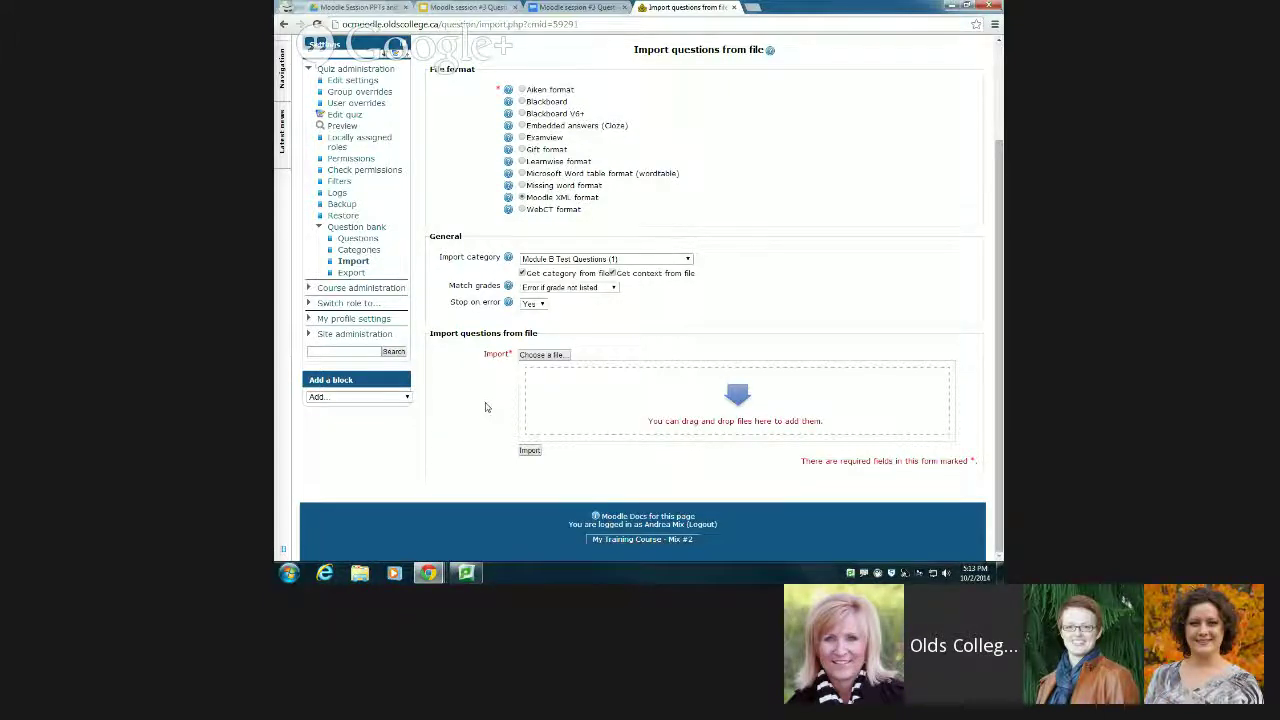
Leave the import form without importing, return to the course page and look over its topics and activities.
{"action": "scroll", "coordinate": [470, 380], "scroll_direction": "up", "scroll_amount": 2}
{"action": "left_click", "coordinate": [395, 144]}
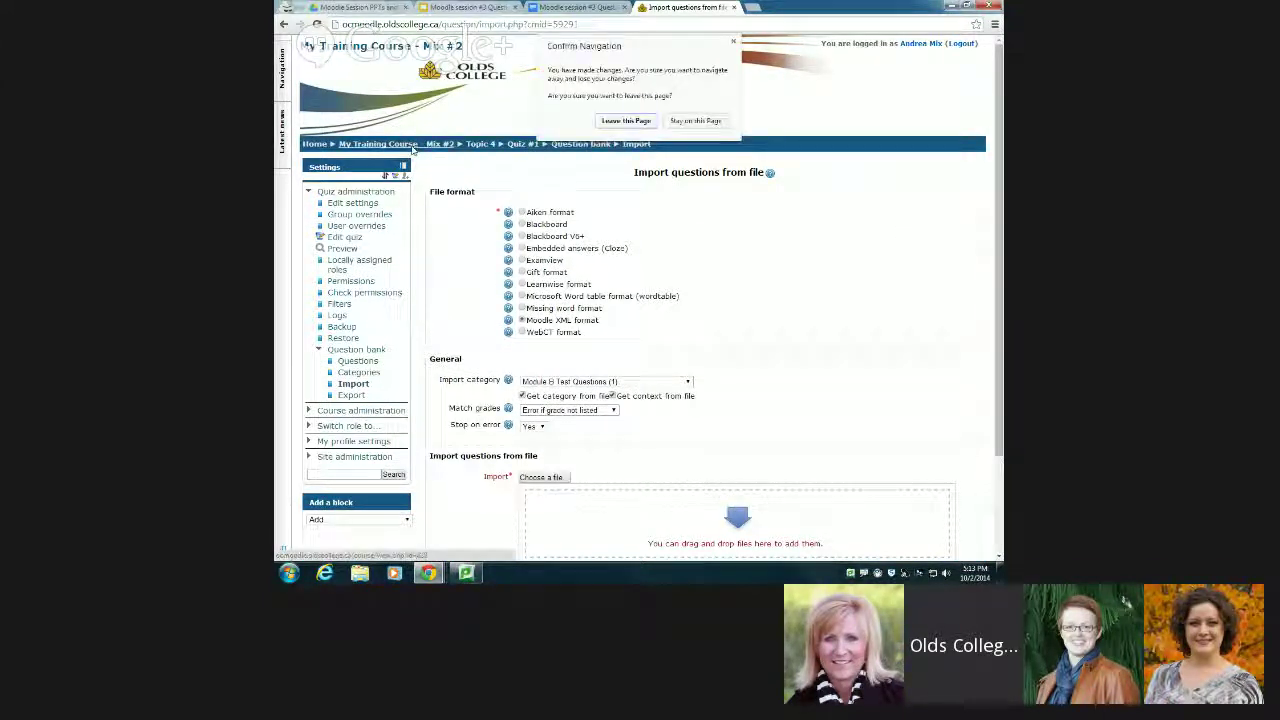
{"action": "left_click", "coordinate": [626, 121]}
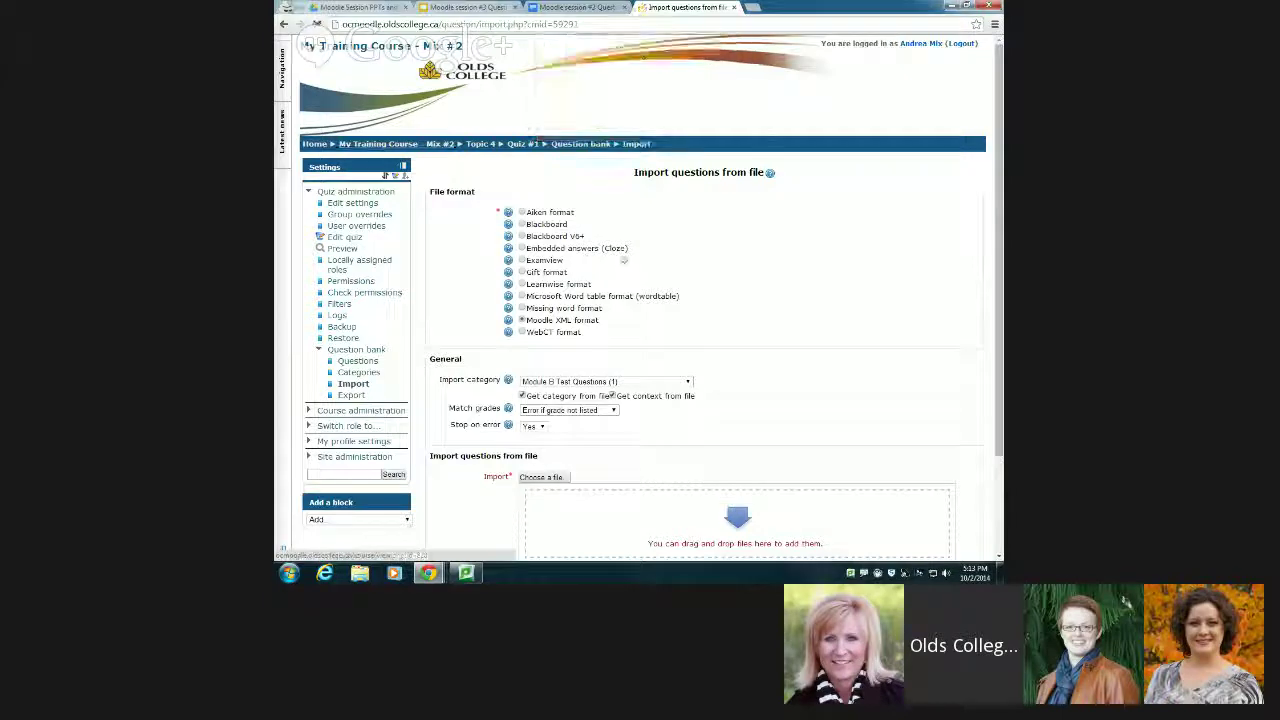
{"action": "scroll", "coordinate": [621, 260], "scroll_direction": "down", "scroll_amount": 15}
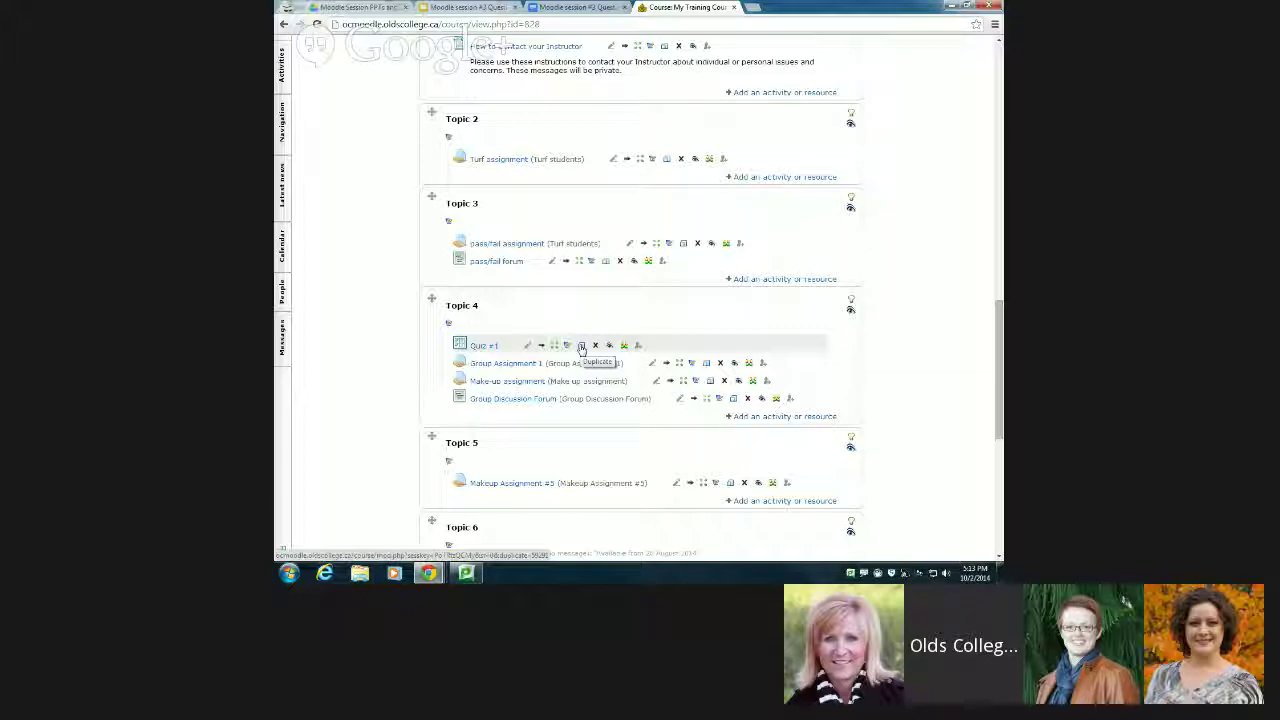
{"action": "scroll", "coordinate": [346, 220], "scroll_direction": "up", "scroll_amount": 15}
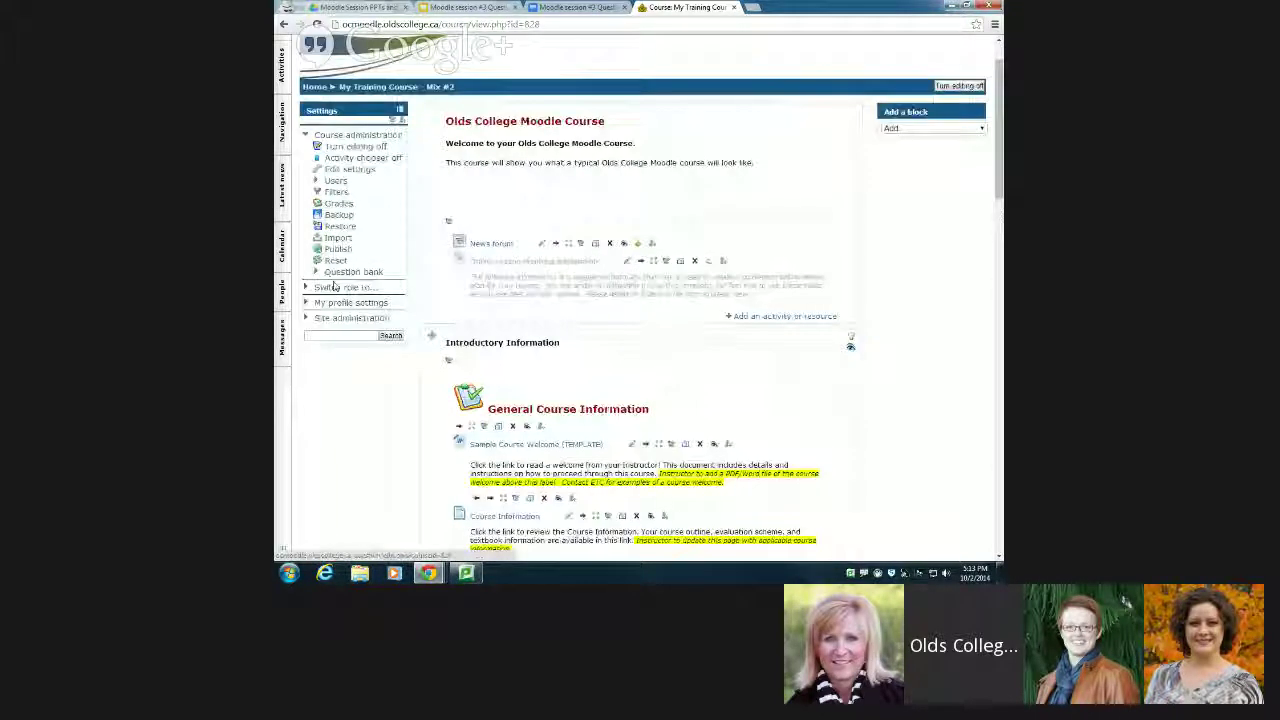